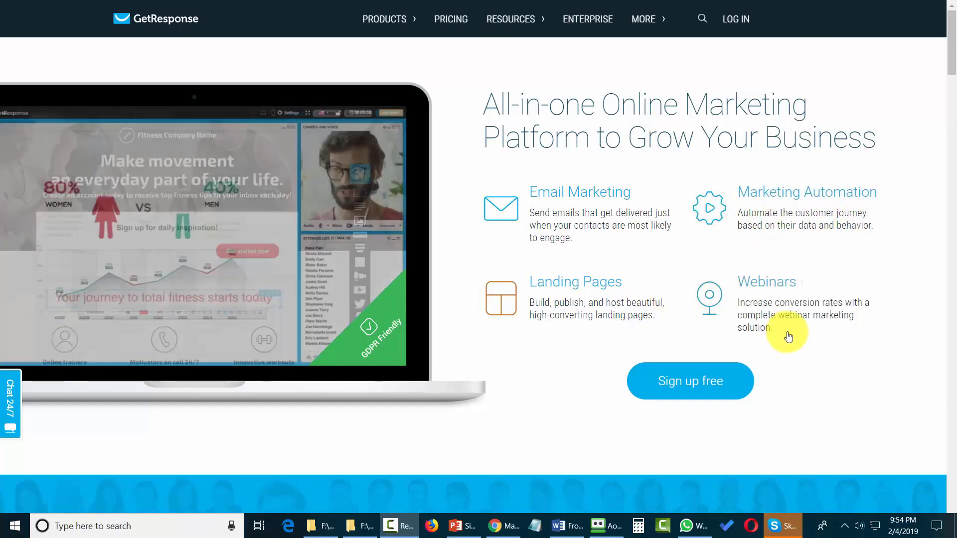
Look through the Email Marketing product page and the GetResponse home page
click(596, 199)
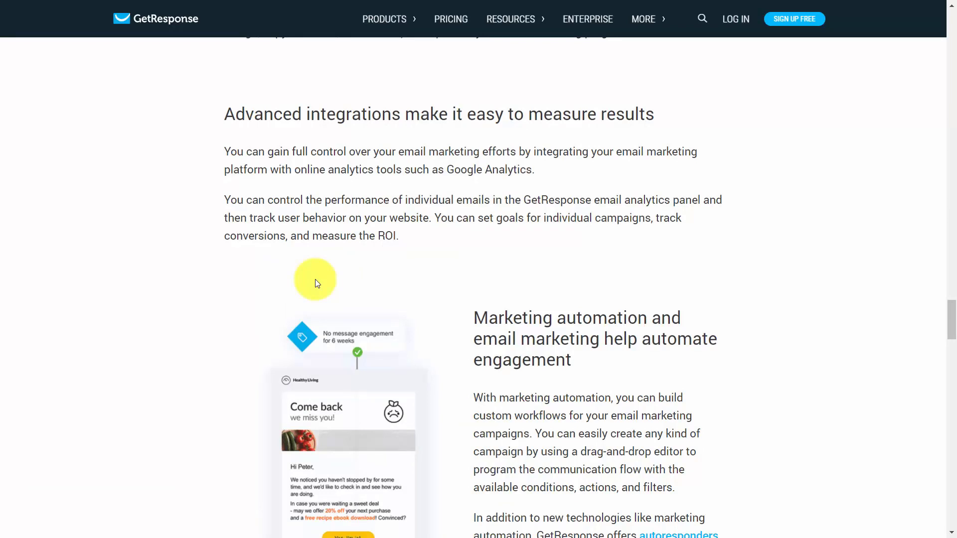
scroll(317, 283, down, 5)
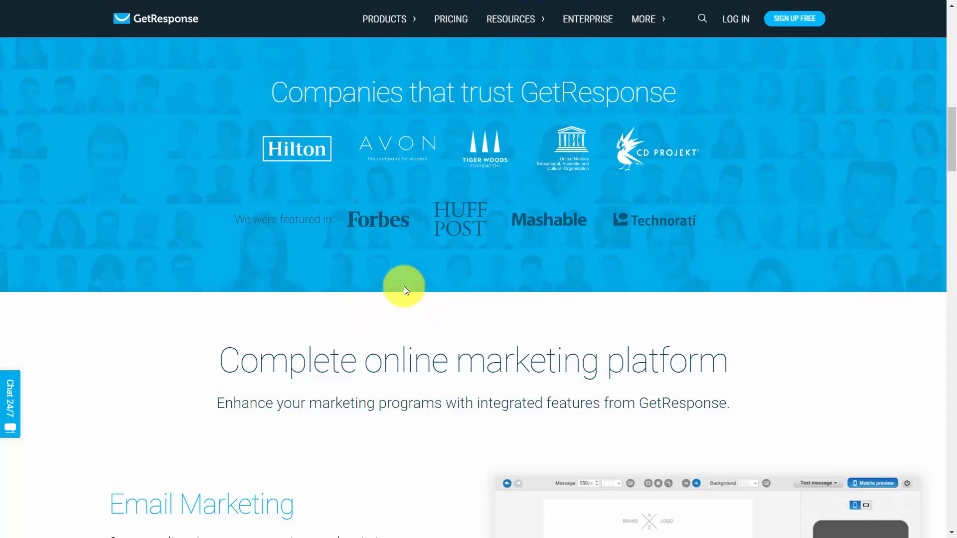
scroll(502, 71, up, 10)
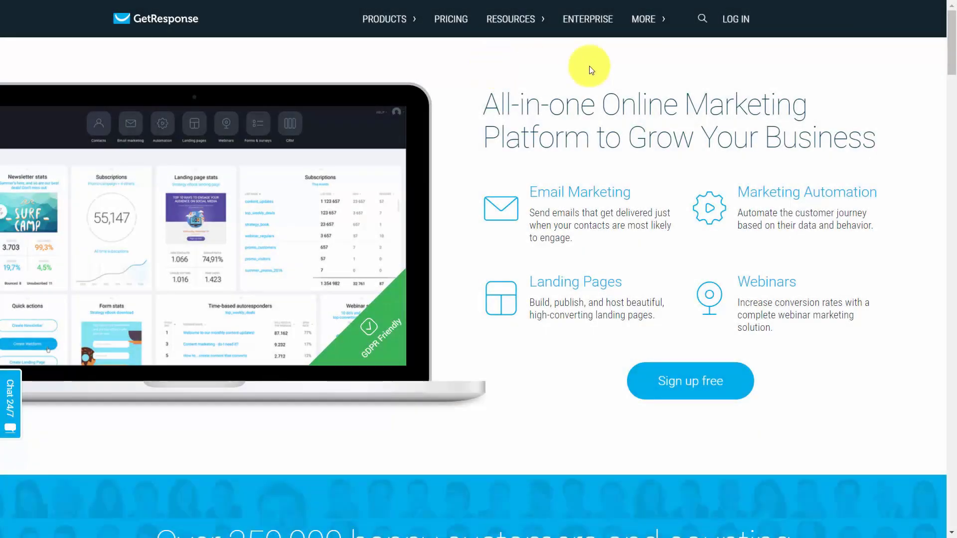
mouse_move(528, 38)
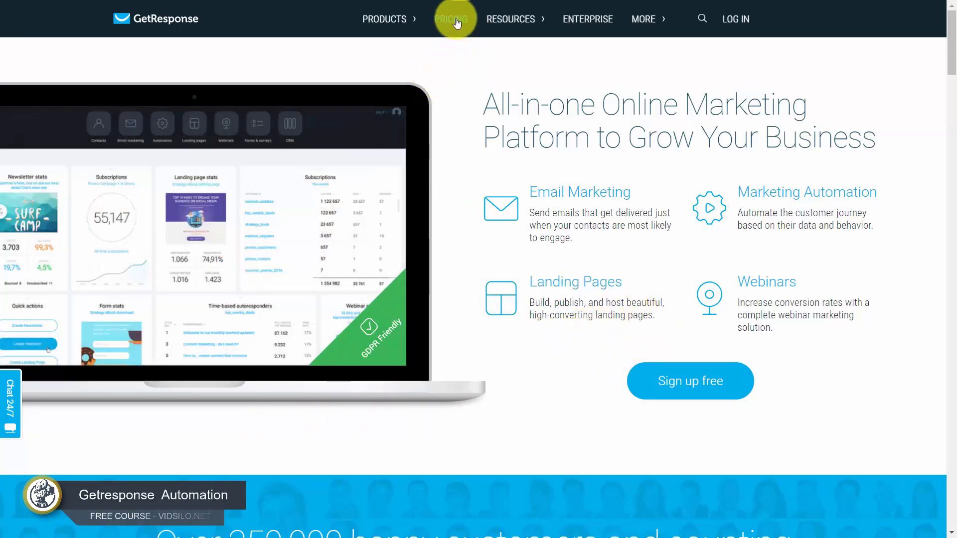
Open the pricing options and view the Pro plan's price for a list size of 10,000
click(453, 21)
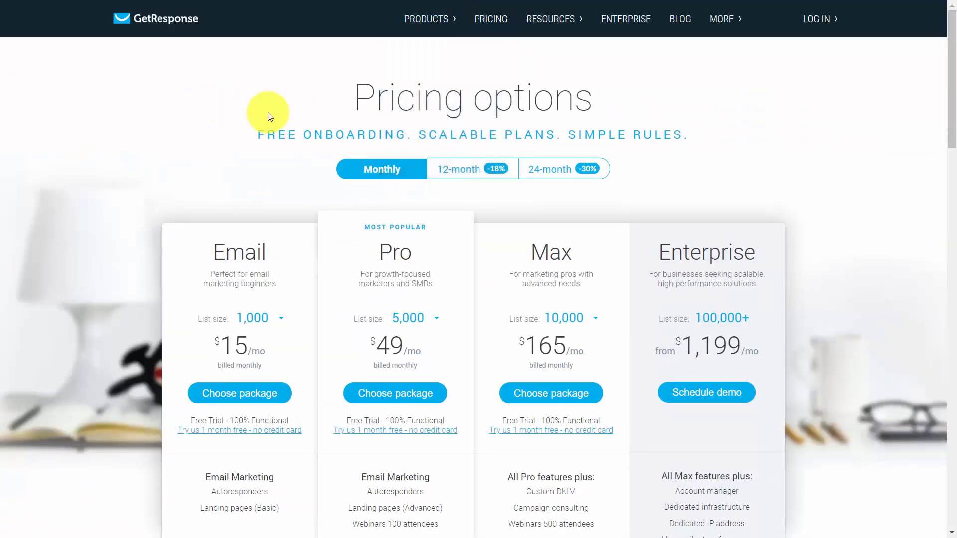
scroll(267, 112, down, 3)
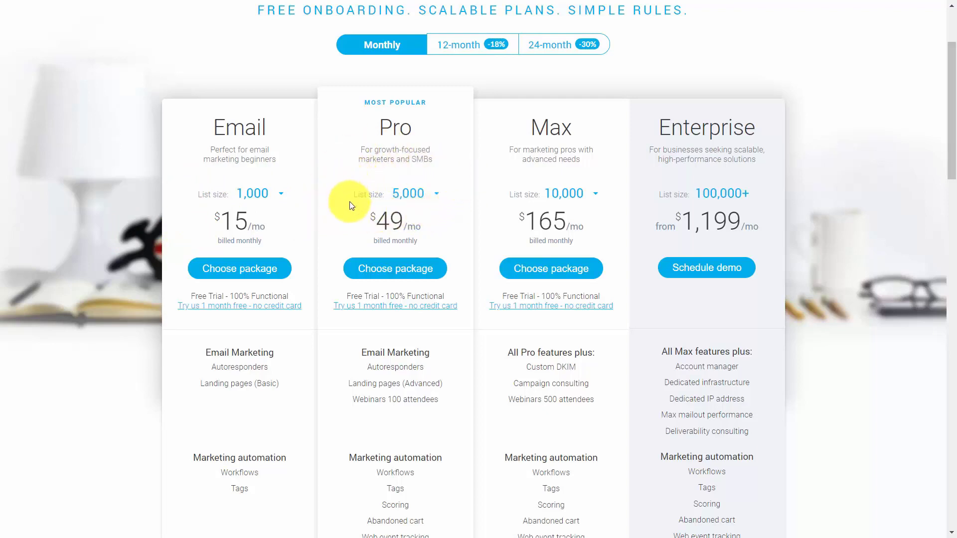
click(437, 196)
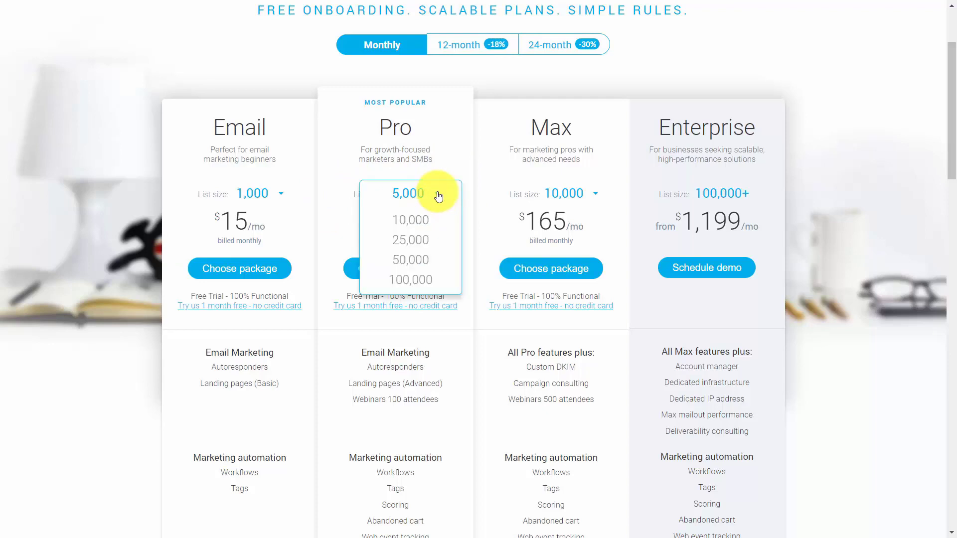
click(421, 222)
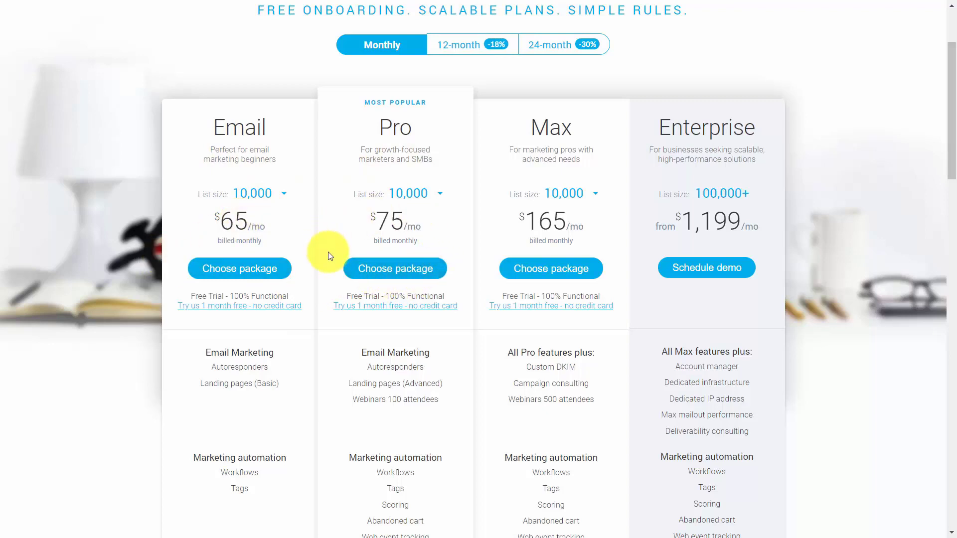
Compare the features of the plans and their prices under 12-month and 24-month billing
scroll(414, 250, down, 3)
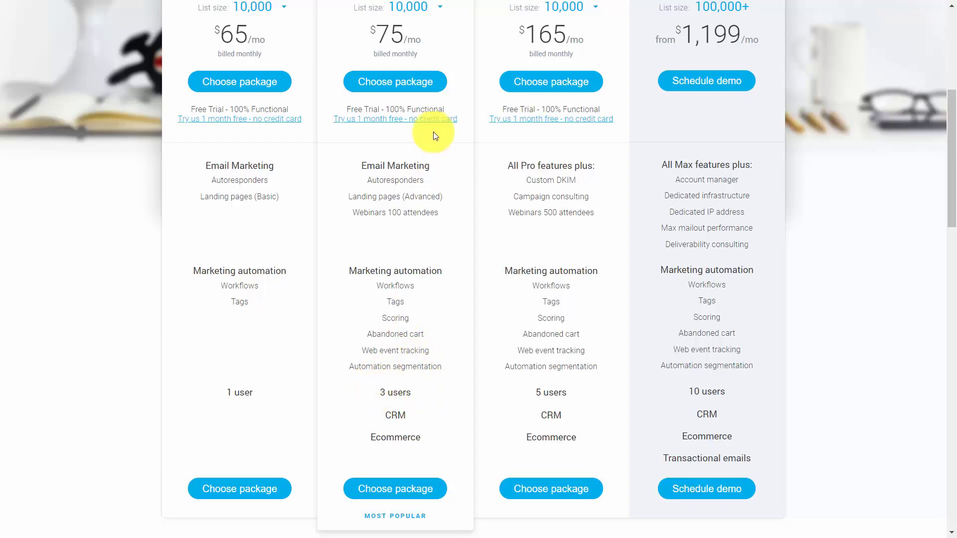
scroll(347, 336, up, 5)
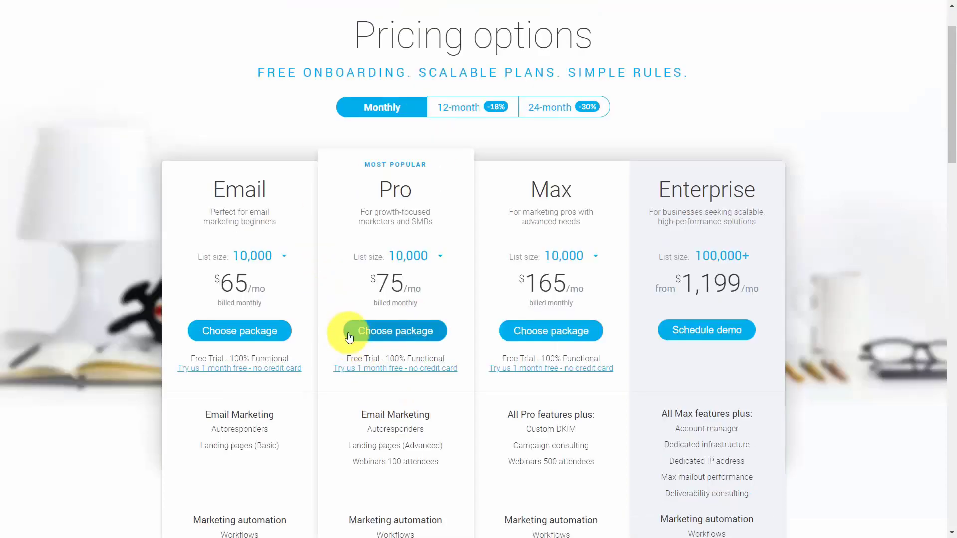
click(457, 110)
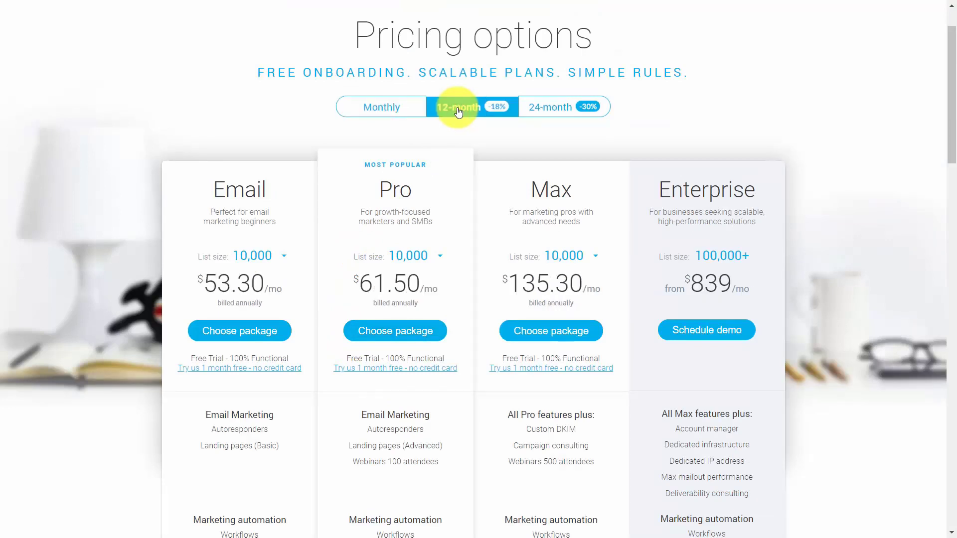
click(546, 113)
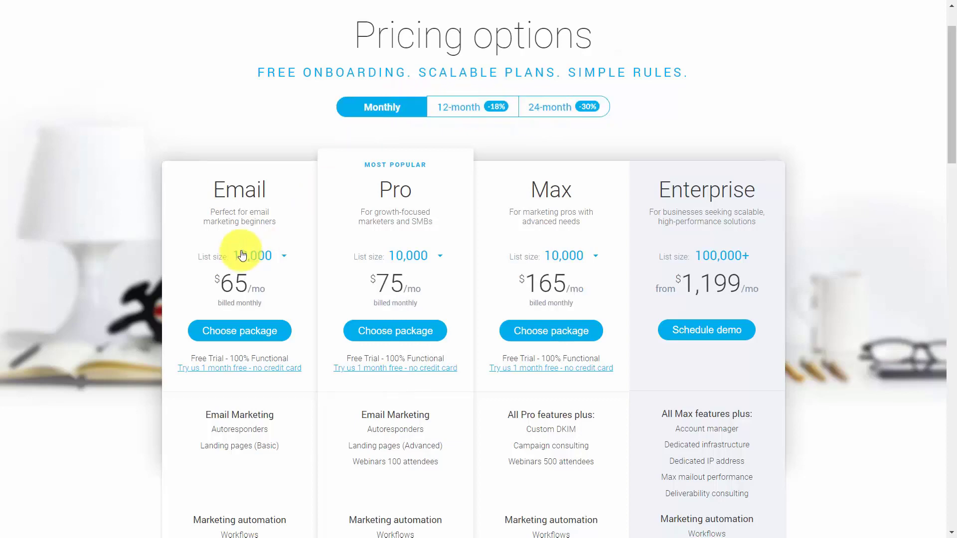
Set the Pro plan's list size to 5,000 and start its one-month free trial without a credit card
click(434, 262)
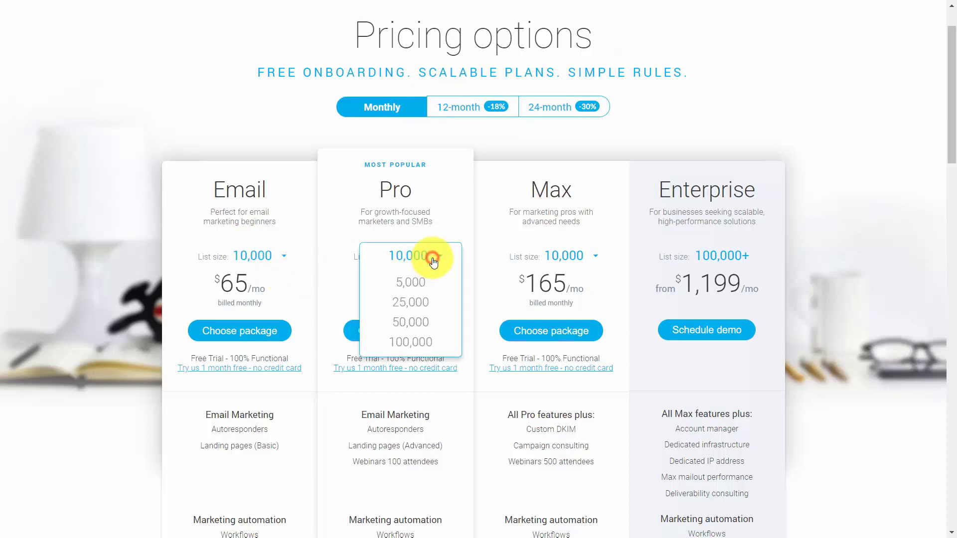
click(421, 284)
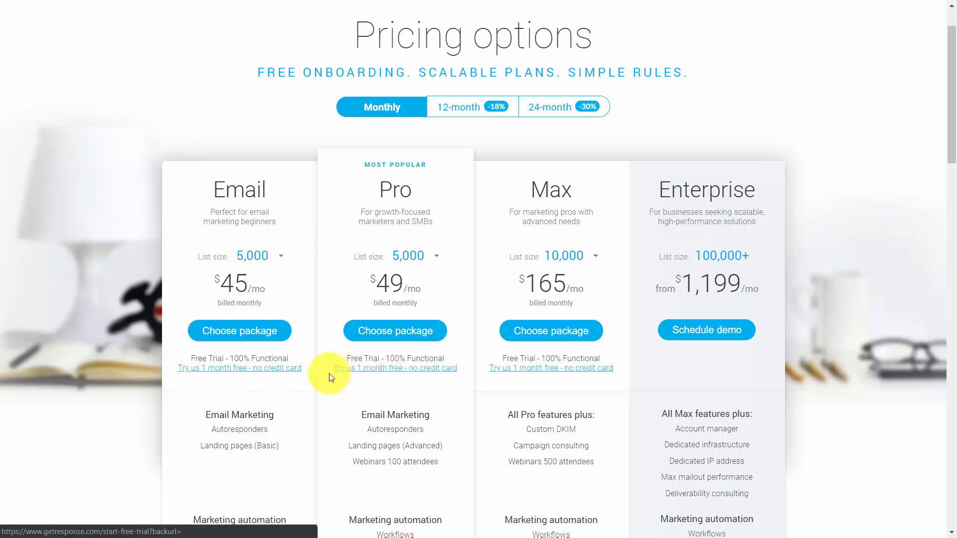
click(373, 369)
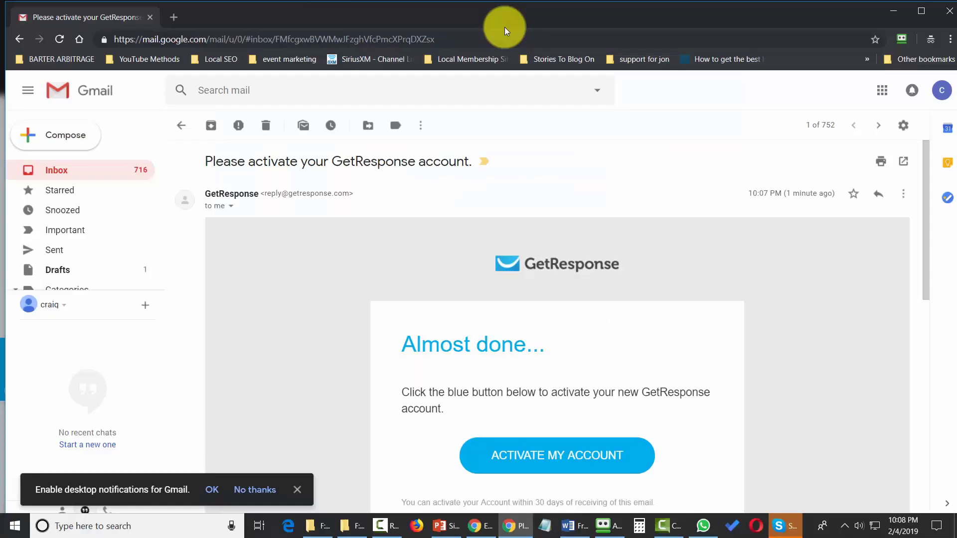
Activate the new GetResponse account from the activation email in Gmail
scroll(449, 368, down, 1)
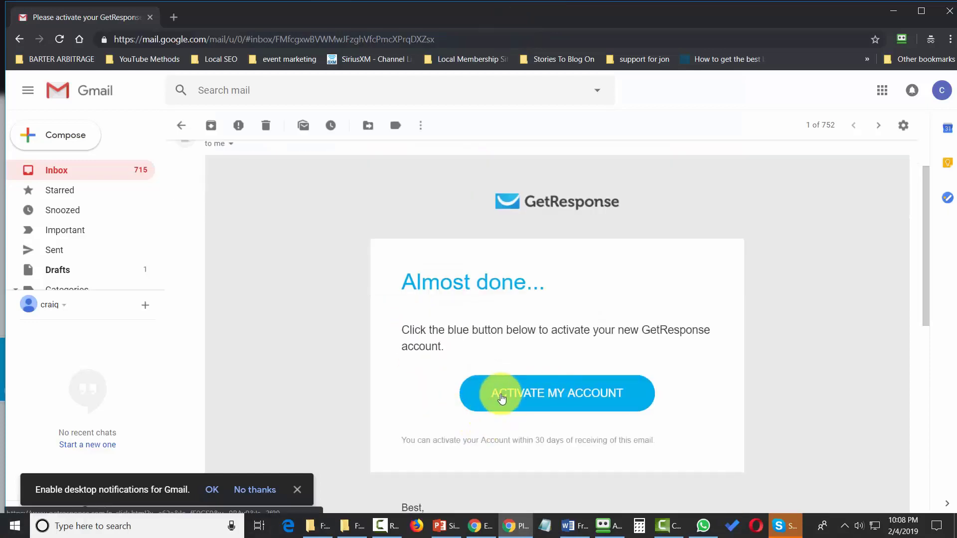
click(531, 396)
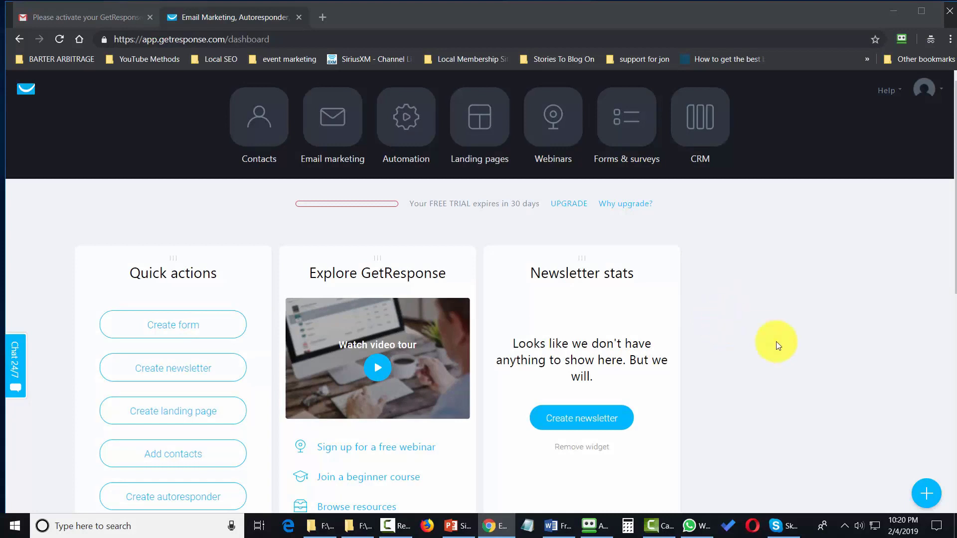
Open the account management settings and examine the GetResponse badge page with its email footer preview
click(937, 95)
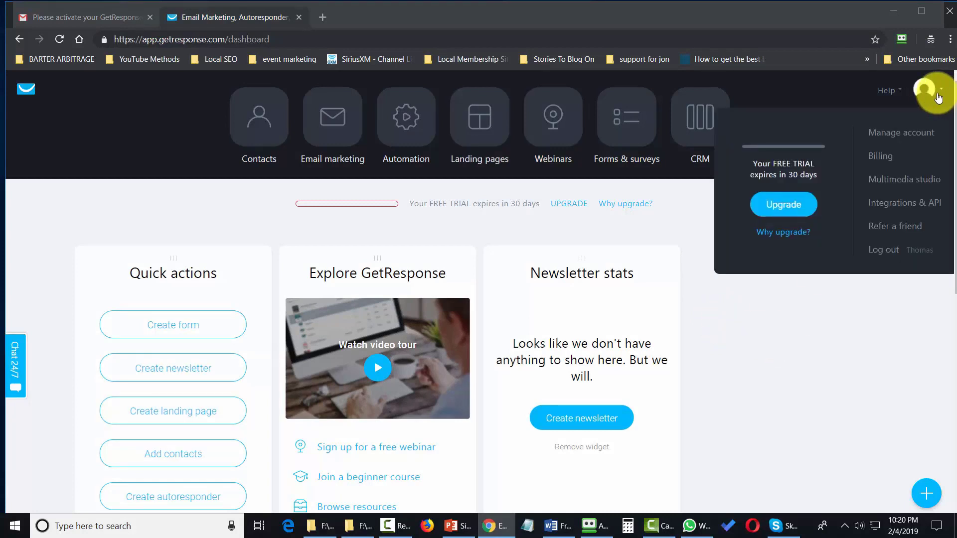
click(897, 136)
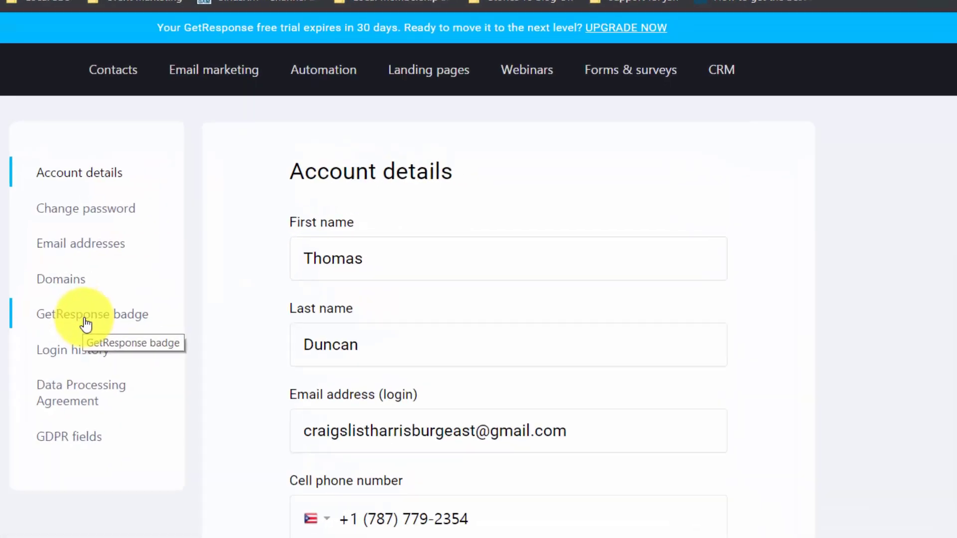
click(248, 291)
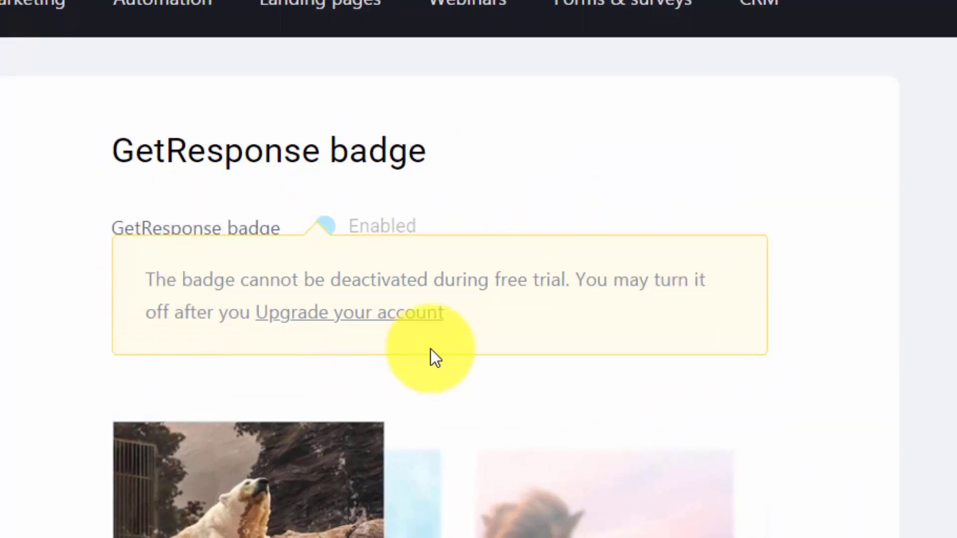
scroll(435, 357, down, 6)
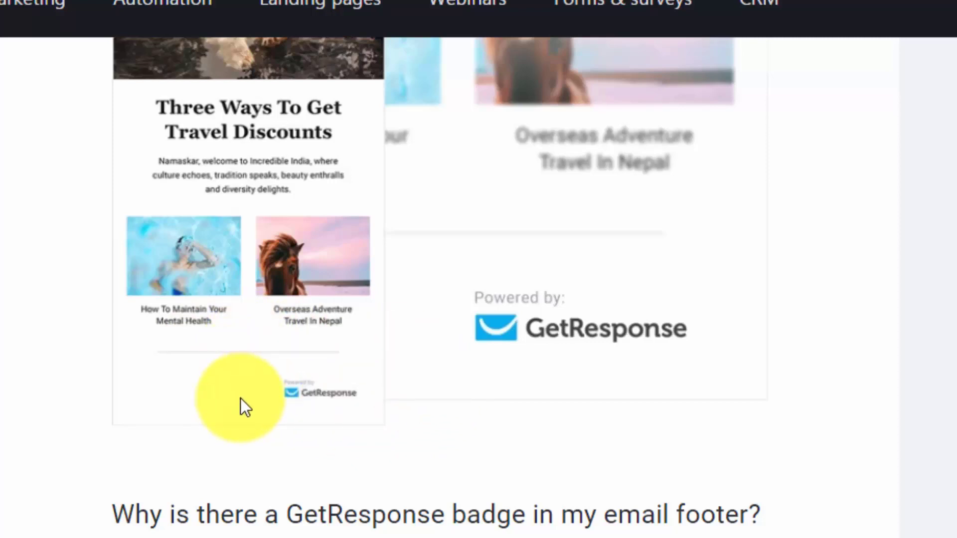
scroll(240, 399, down, 3)
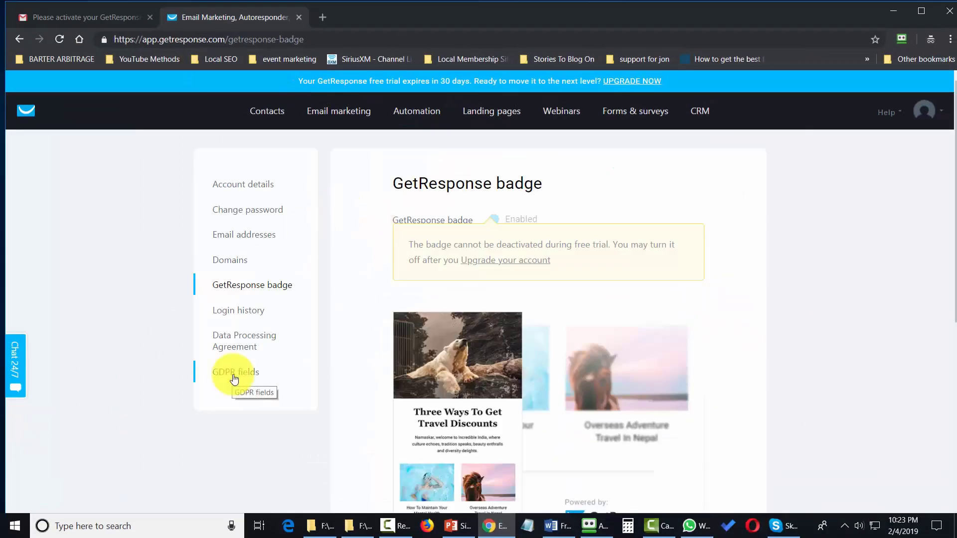
Start a new GDPR field, name it "Privacy Policy" and move to the text that contacts will see
click(231, 375)
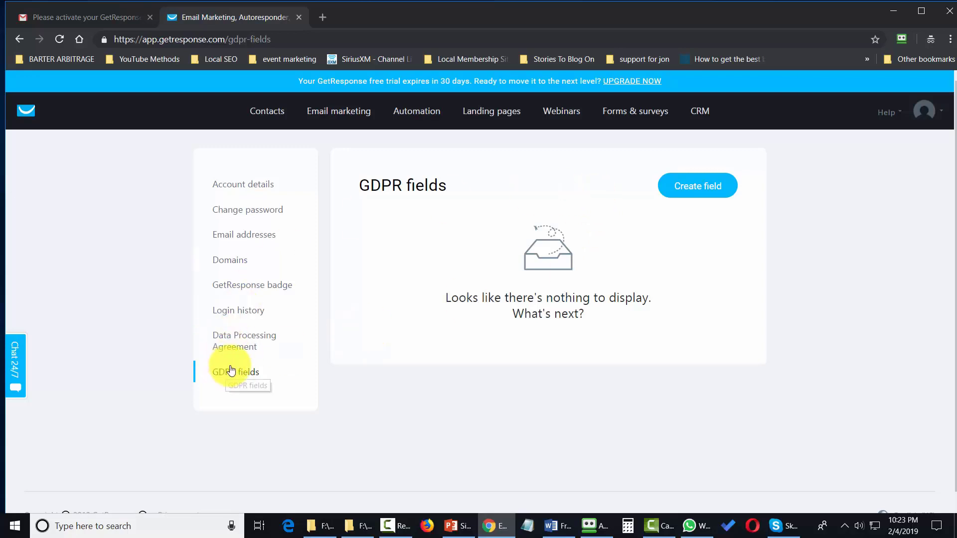
click(699, 193)
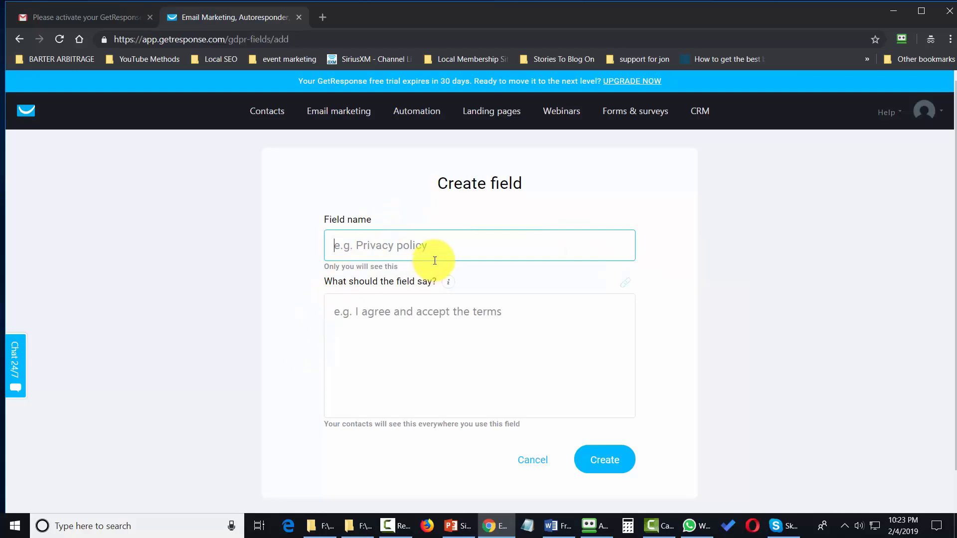
text(Priva)
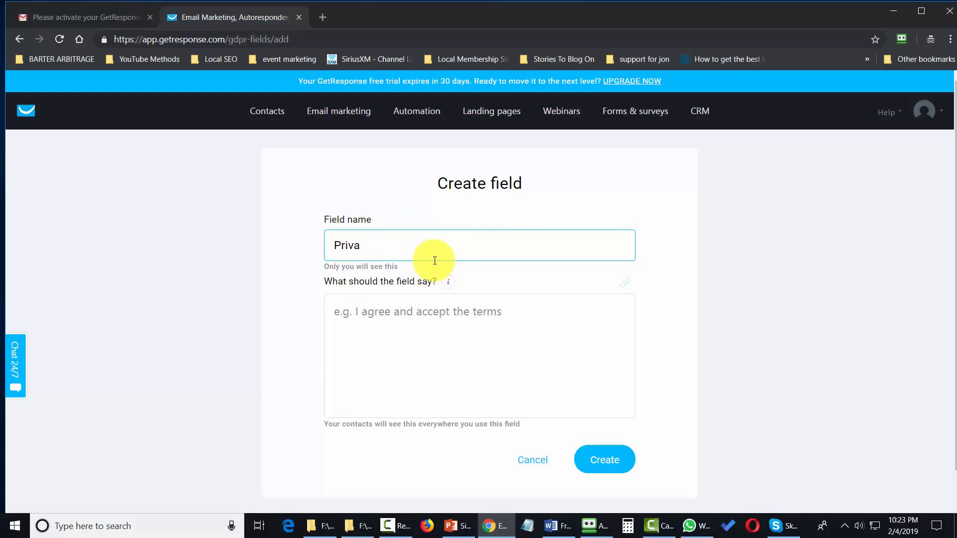
text(cy P)
text(rolicy)
click(417, 319)
mouse_move(455, 278)
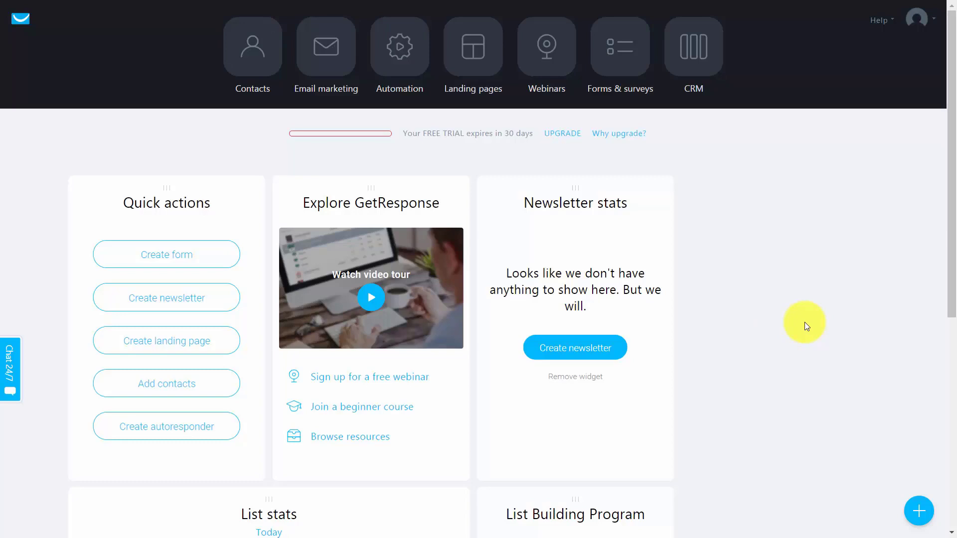
Create a new contact list named craiglistharrisburgeast
click(253, 63)
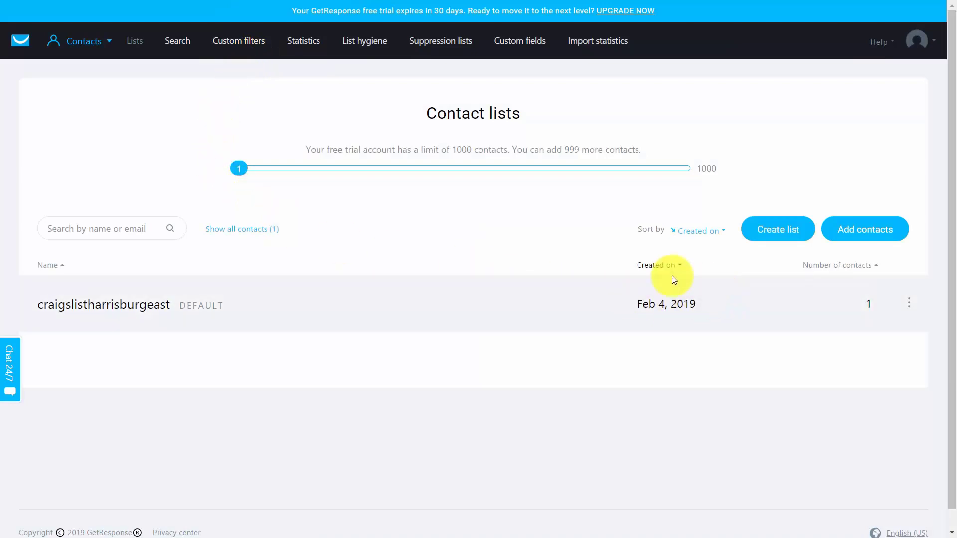
click(767, 234)
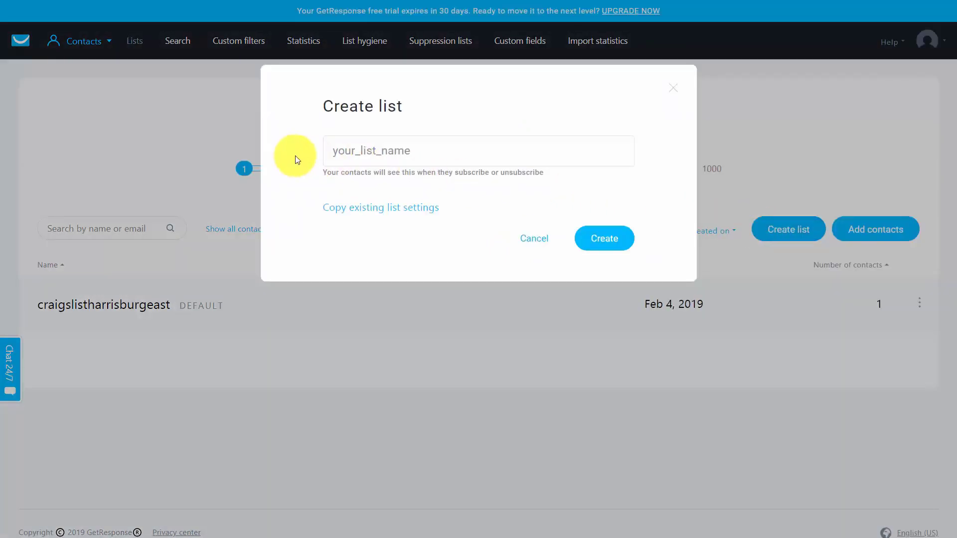
click(342, 150)
text(craiglistharrisburgeast)
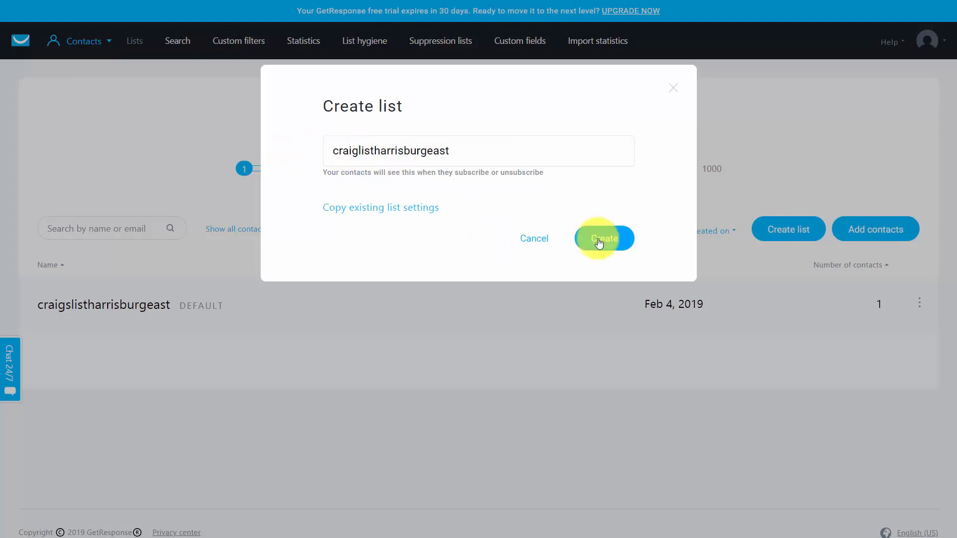
click(599, 242)
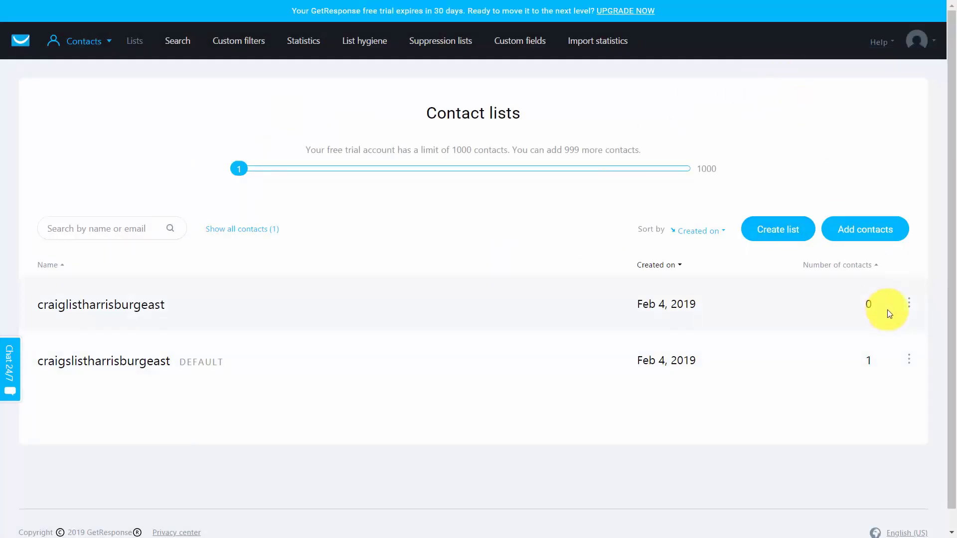
Open the craiglistharrisburgeast list settings; enter title "Video Tutorials on Getresponse", description "20 videos demonstrating the use of Getresponse" and category Internet Marketing
click(909, 305)
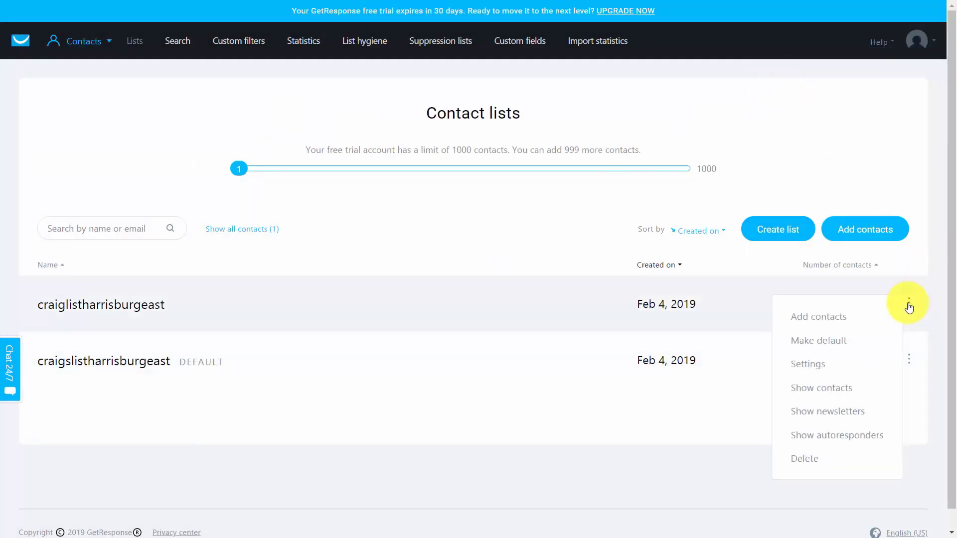
click(807, 367)
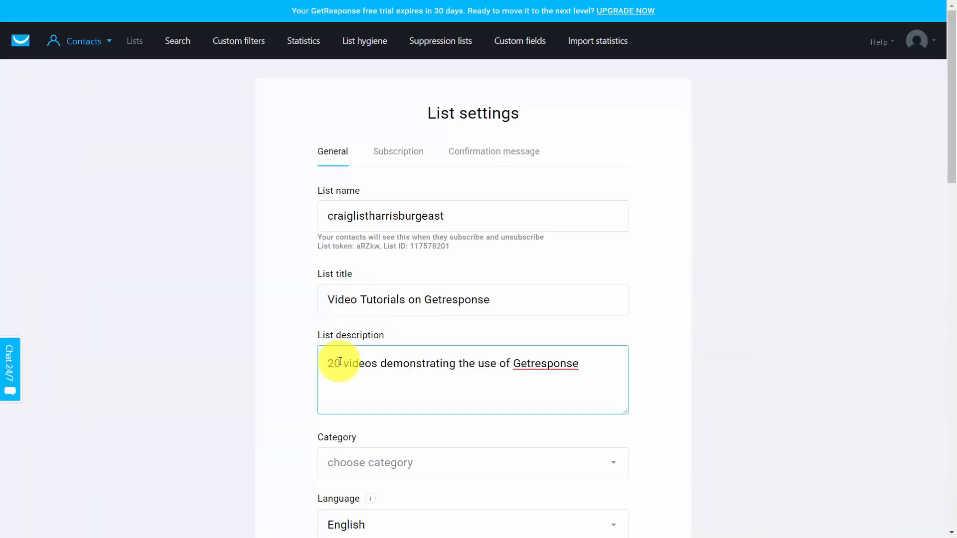
scroll(470, 338, down, 3)
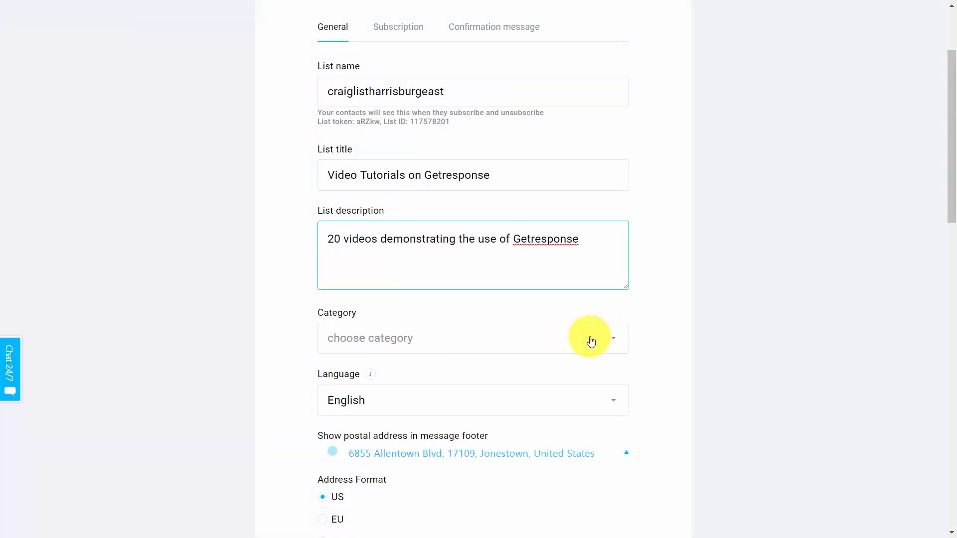
scroll(201, 373, down, 1)
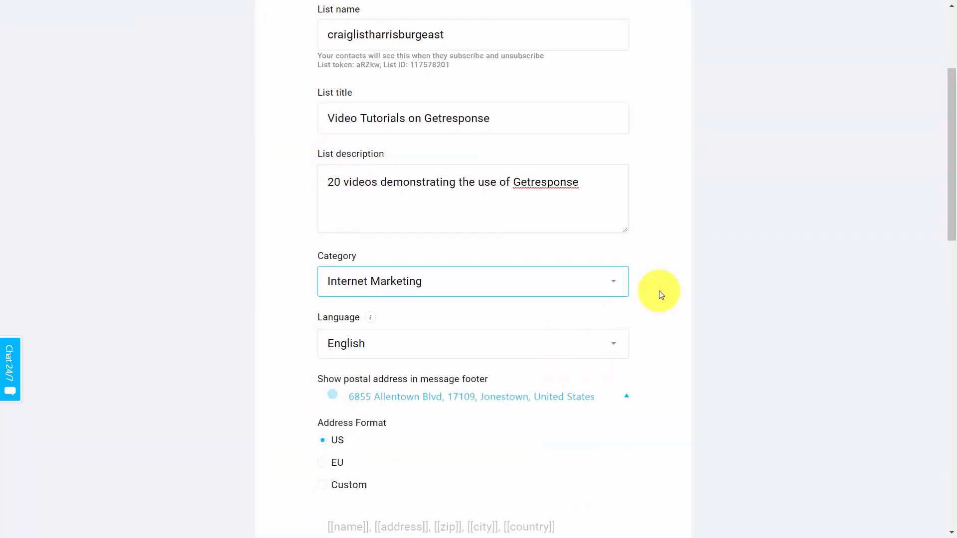
Enter the company or organization name in the list's postal address details
scroll(658, 293, down, 7)
scroll(655, 305, down, 1)
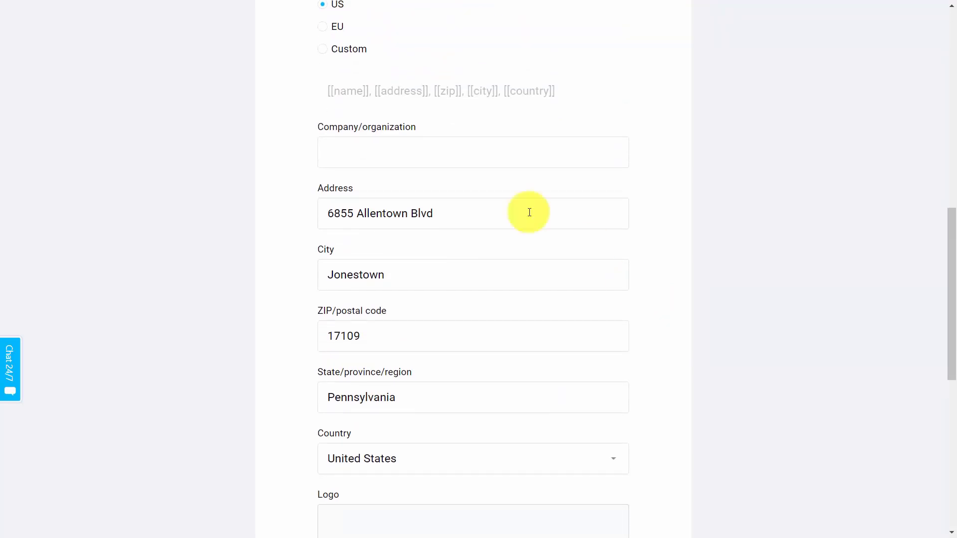
click(378, 156)
text(Thomas Duncan One)
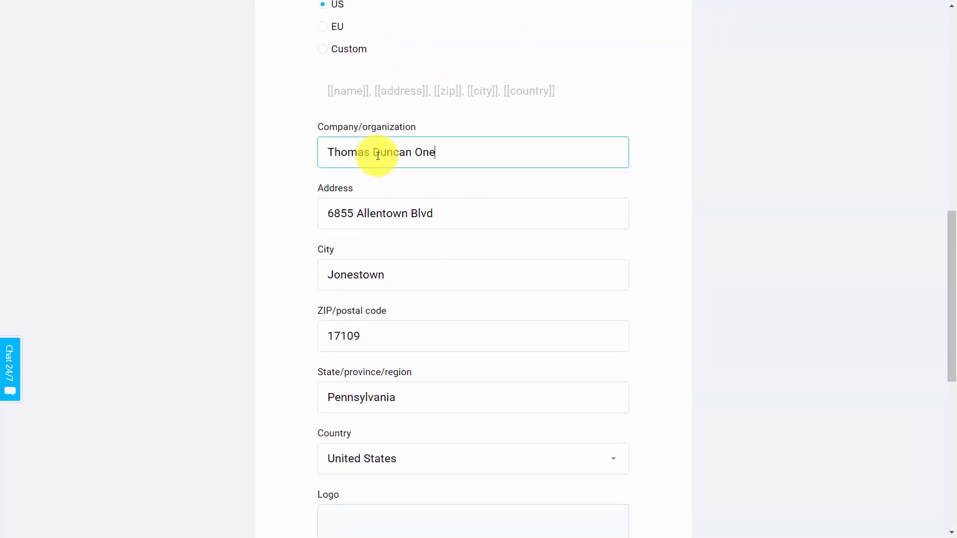
scroll(414, 234, down, 2)
scroll(413, 232, down, 2)
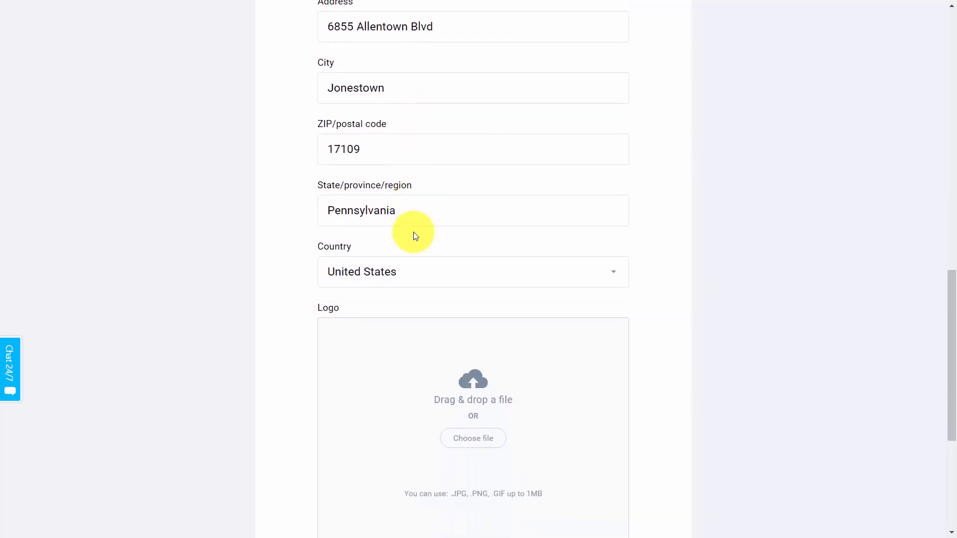
scroll(414, 235, down, 3)
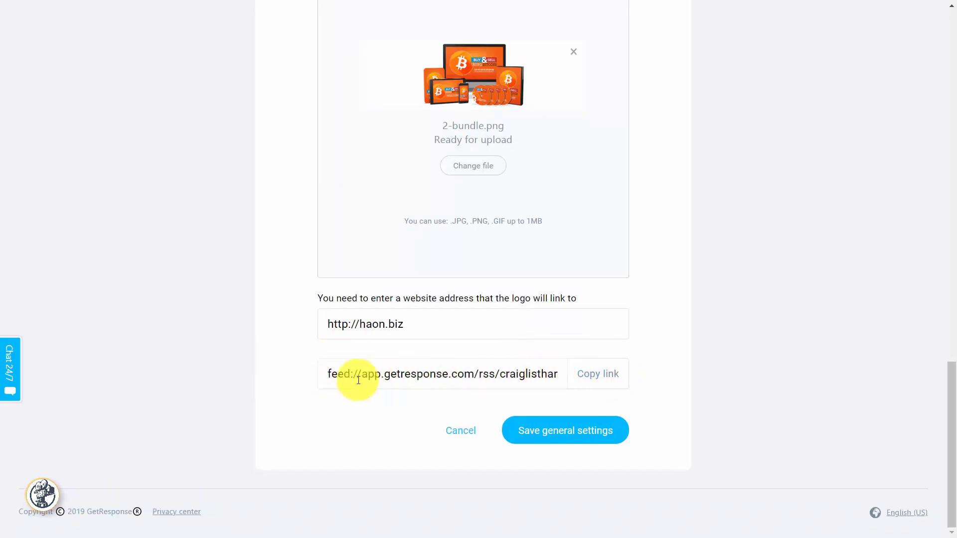
click(556, 435)
Open the list's subscription settings and require double opt-in confirmation for web subscriptions
click(397, 150)
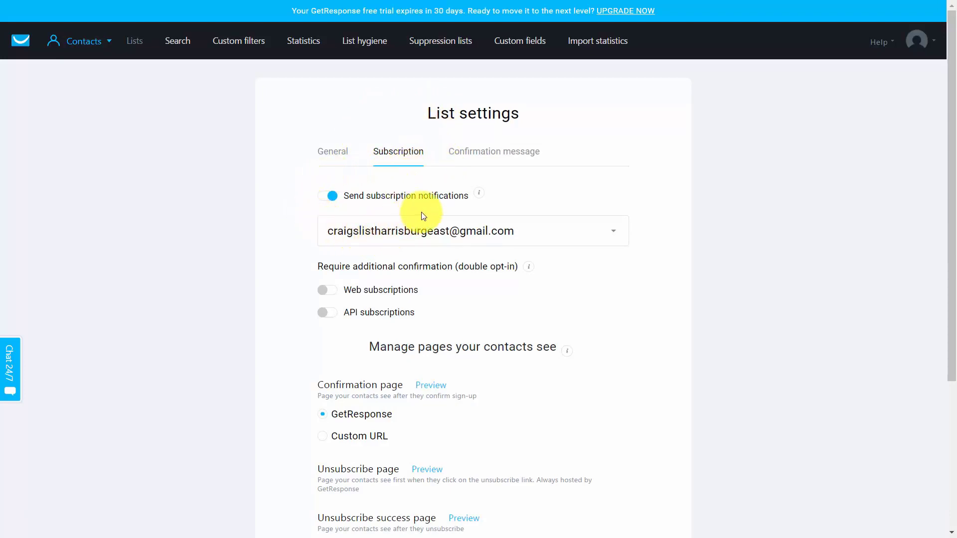
scroll(422, 213, down, 1)
scroll(420, 215, down, 1)
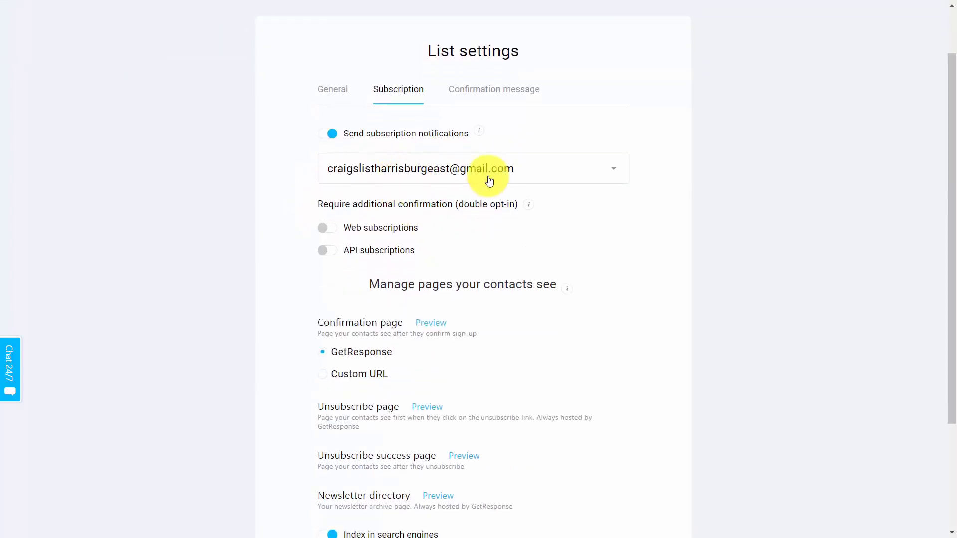
scroll(489, 181, down, 1)
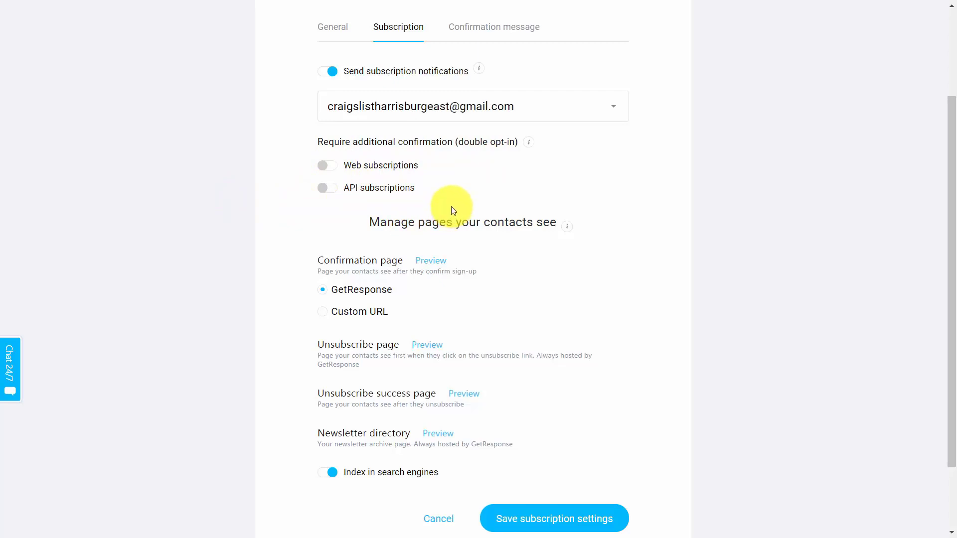
click(331, 168)
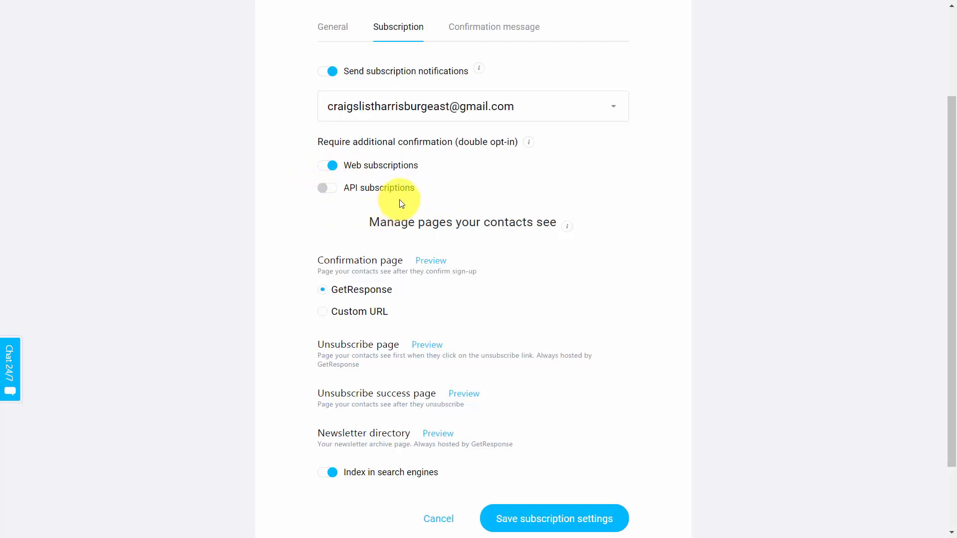
Preview the unsubscribe page, the unsubscribe success page and the newsletter directory that contacts see
scroll(399, 199, down, 2)
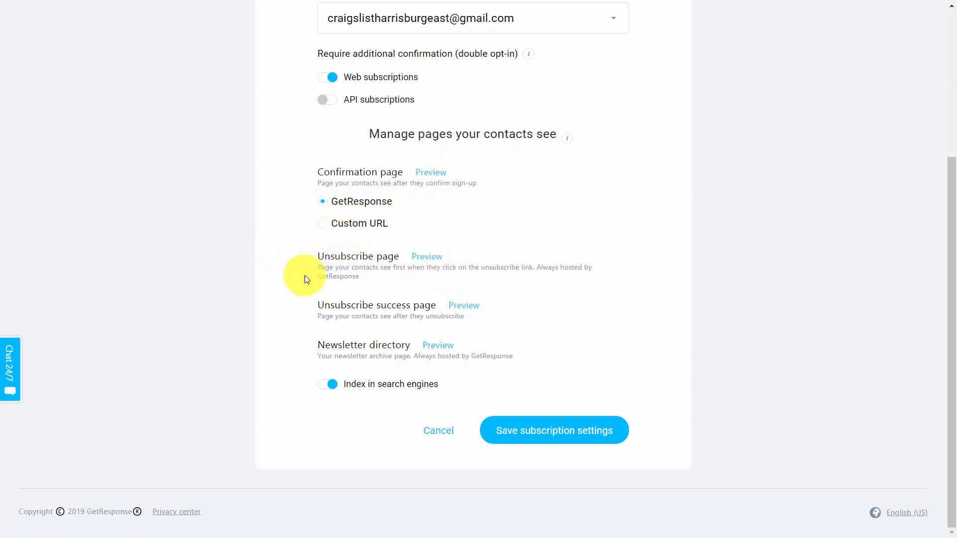
click(428, 256)
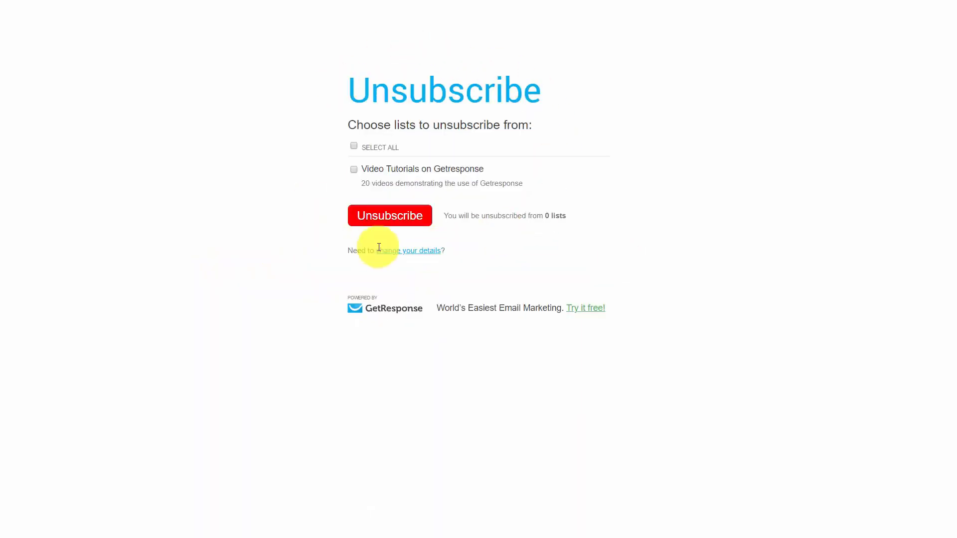
key(ctrl+w)
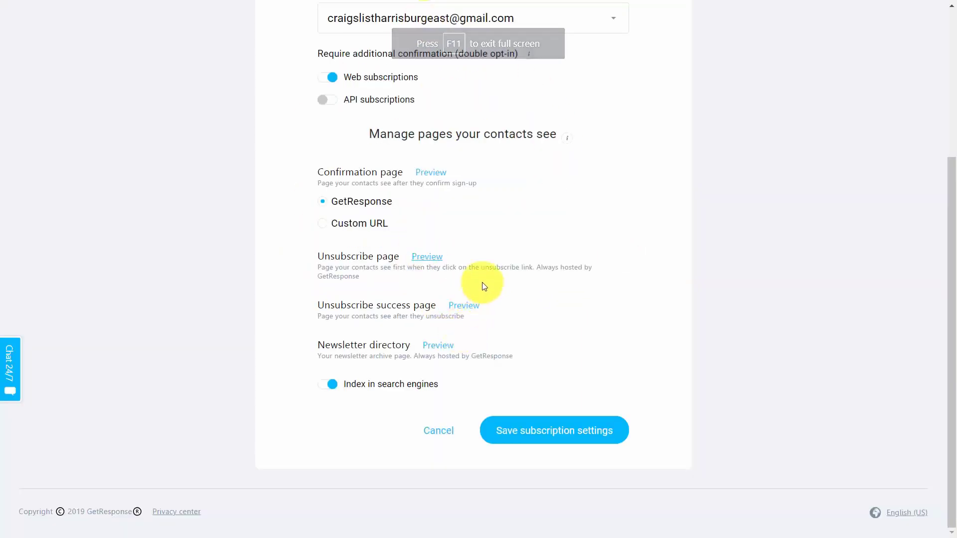
click(464, 308)
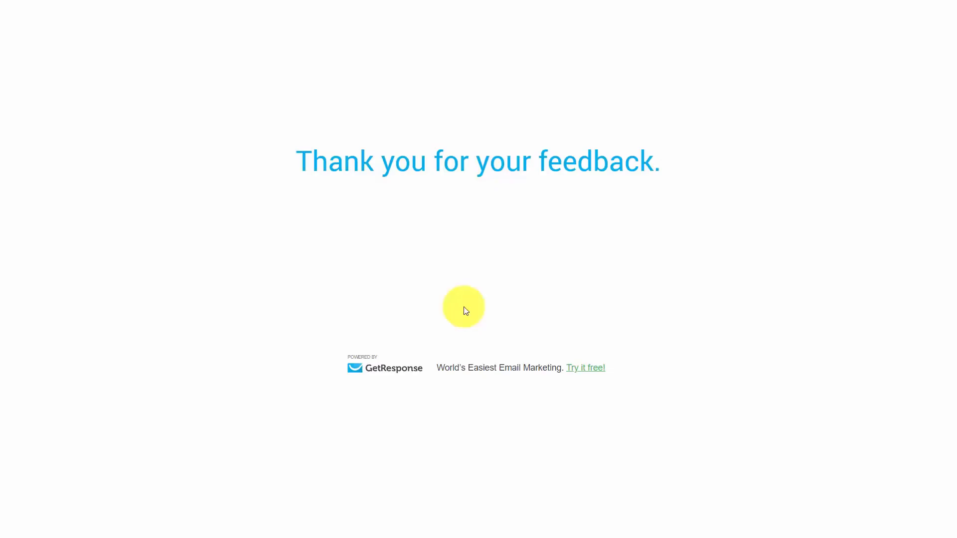
key(ctrl+w)
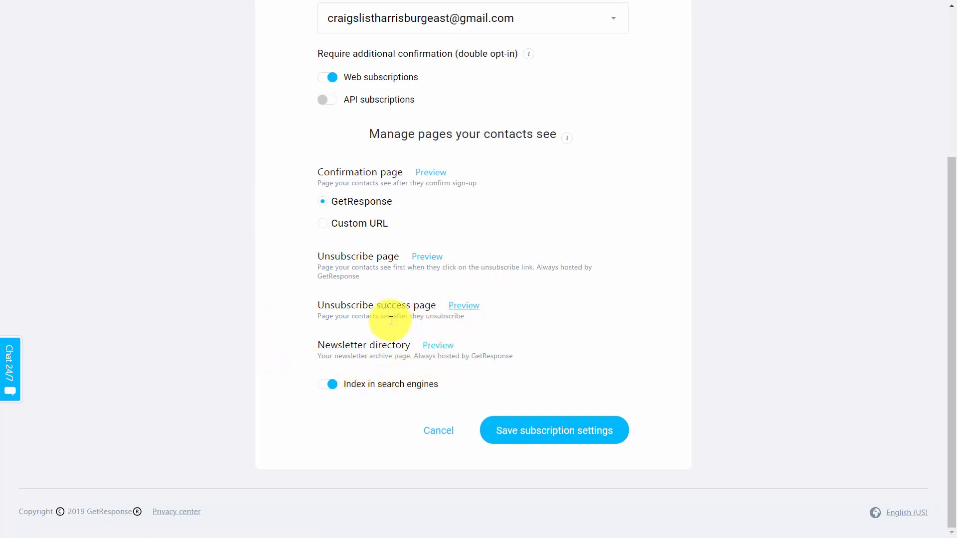
click(437, 347)
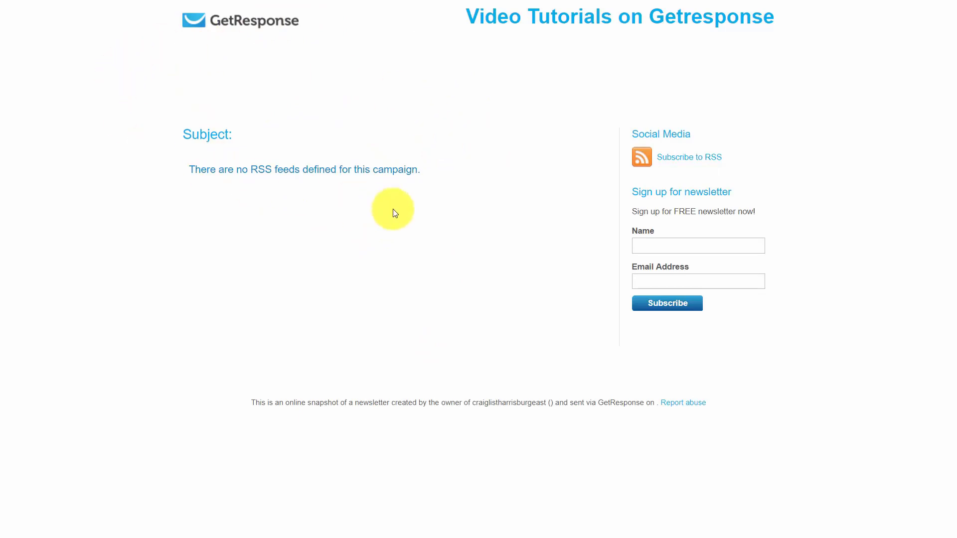
key(ctrl+w)
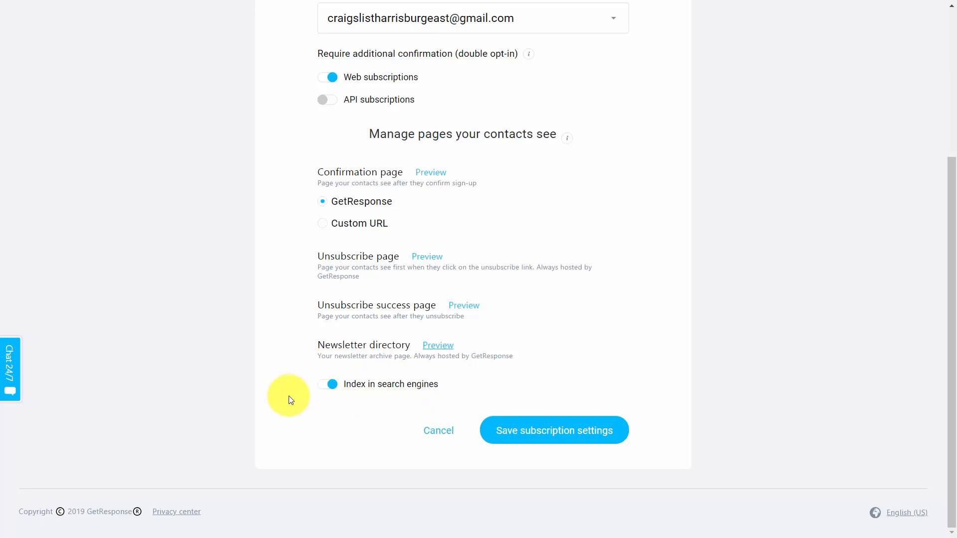
Open the list's confirmation message settings, try the plain text format and set the message format back to HTML
scroll(289, 397, up, 4)
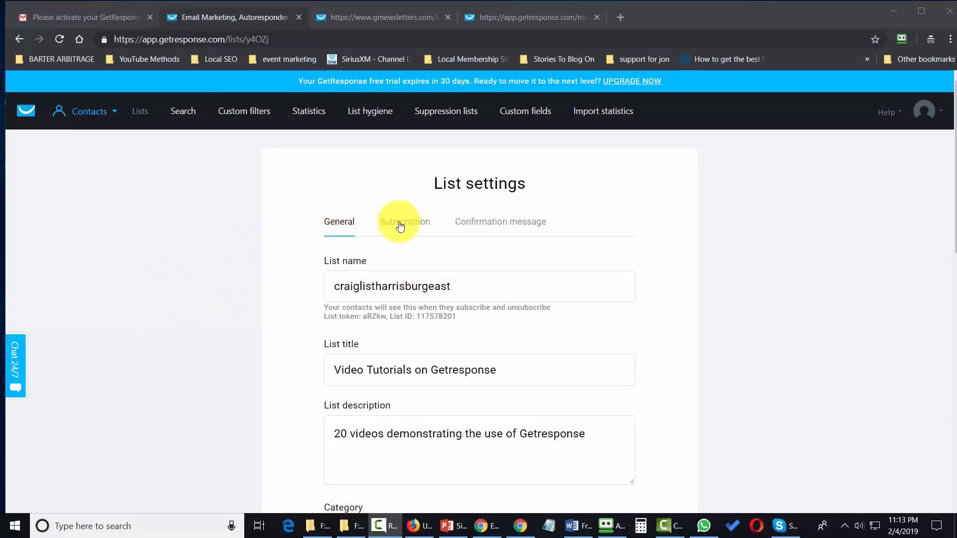
click(492, 226)
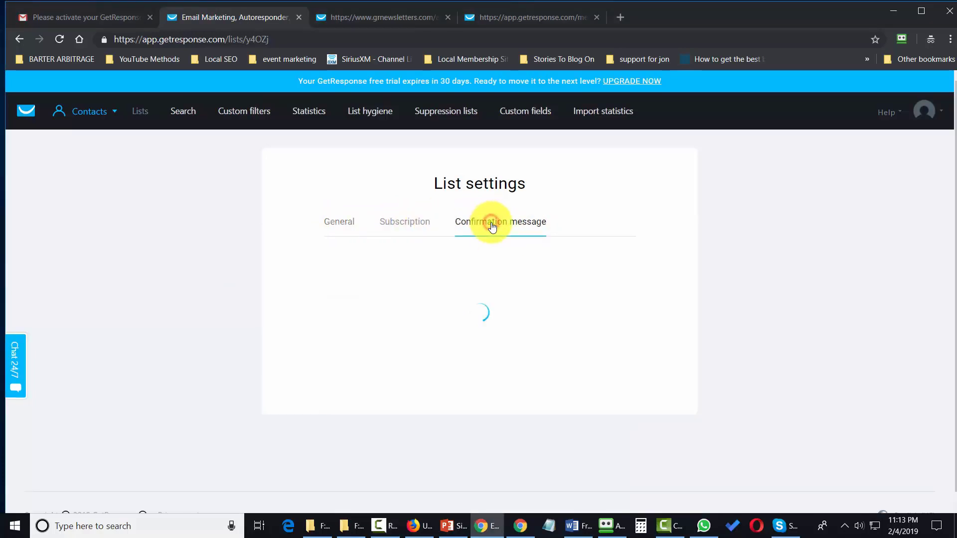
key(F11)
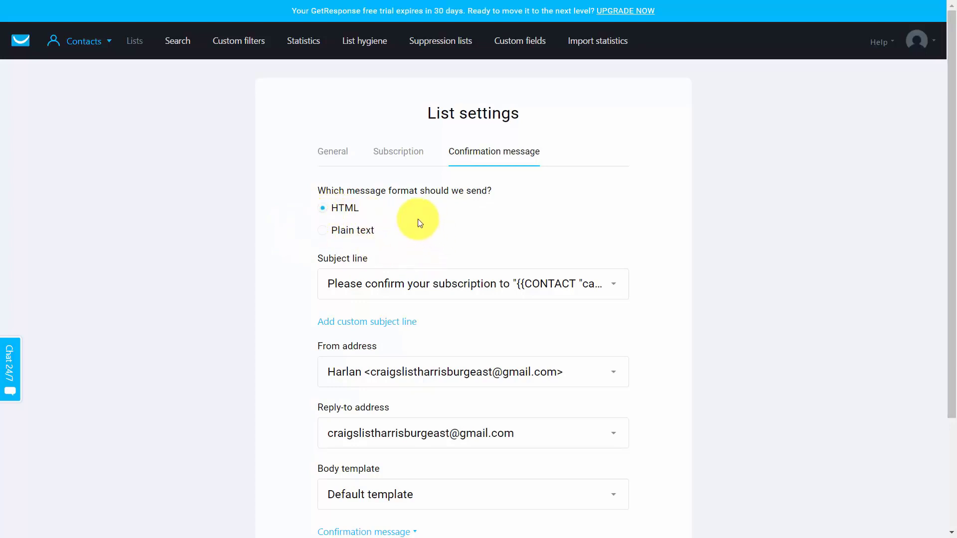
click(321, 233)
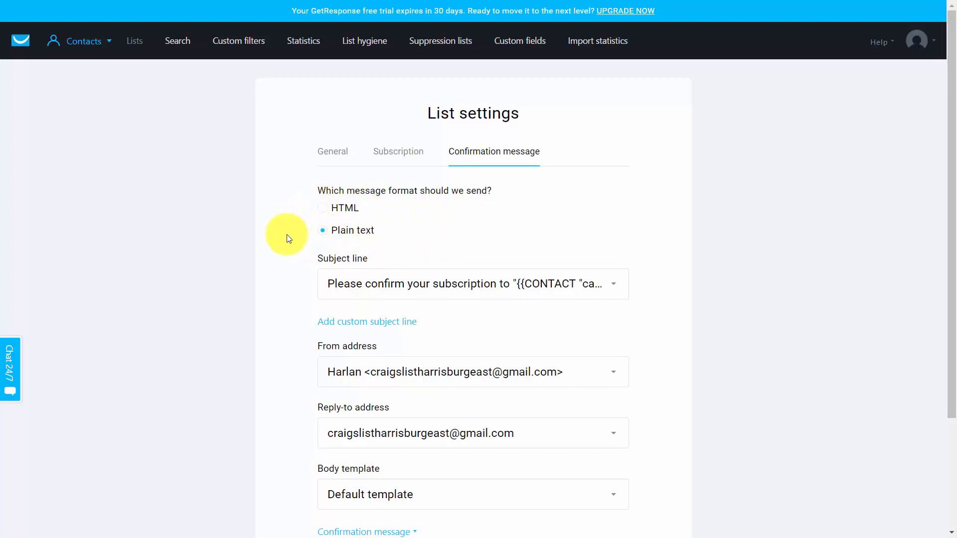
click(325, 209)
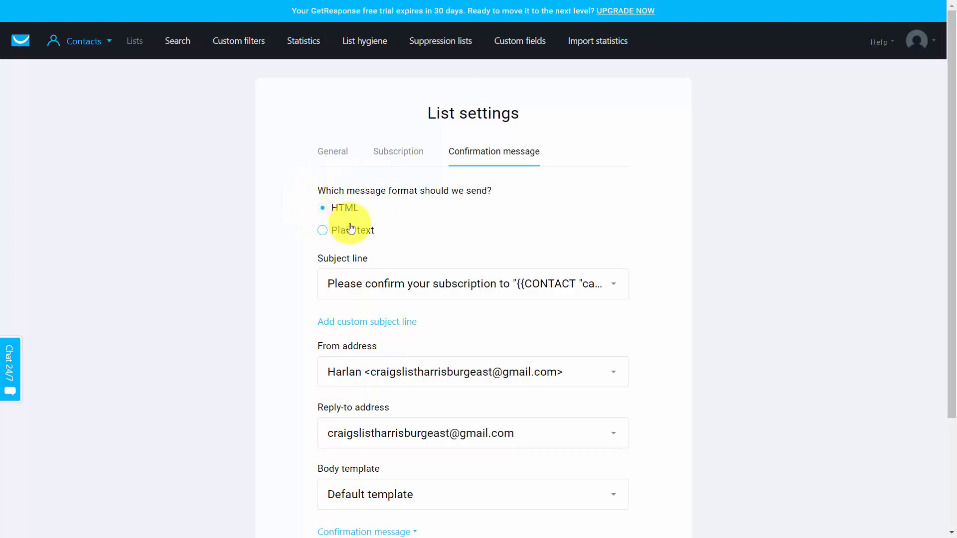
Look through the predefined subject lines for the confirmation message without choosing a different one
scroll(350, 225, down, 1)
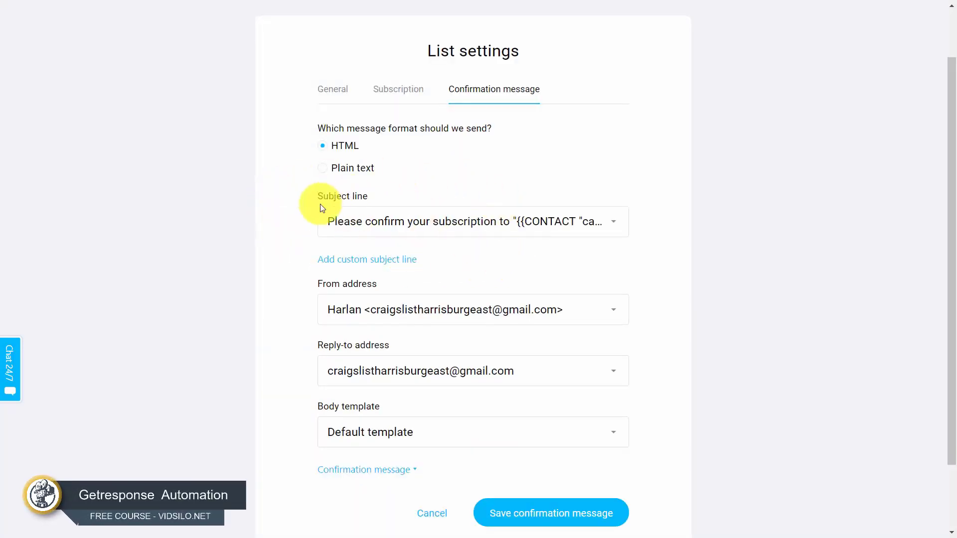
click(614, 225)
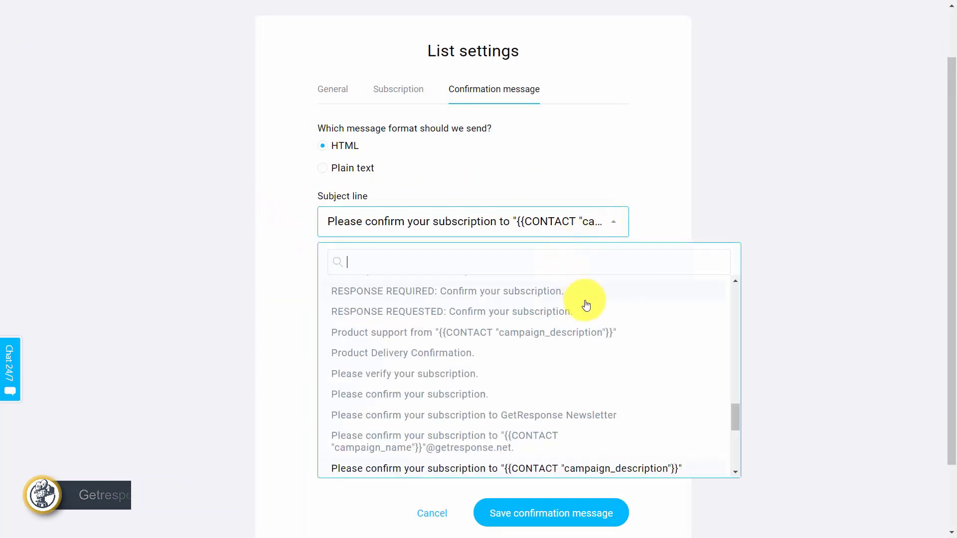
scroll(600, 342, down, 2)
scroll(600, 344, down, 10)
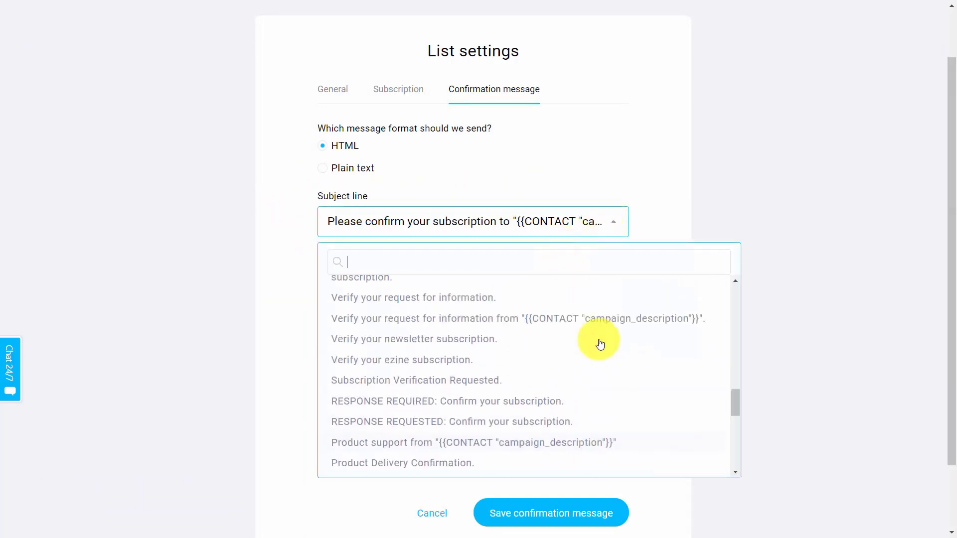
scroll(600, 344, up, 5)
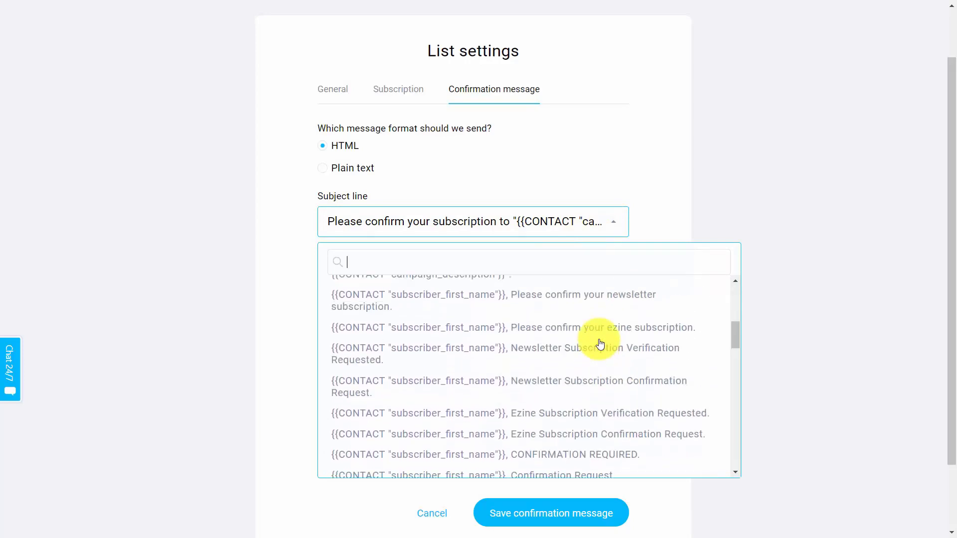
scroll(595, 337, down, 8)
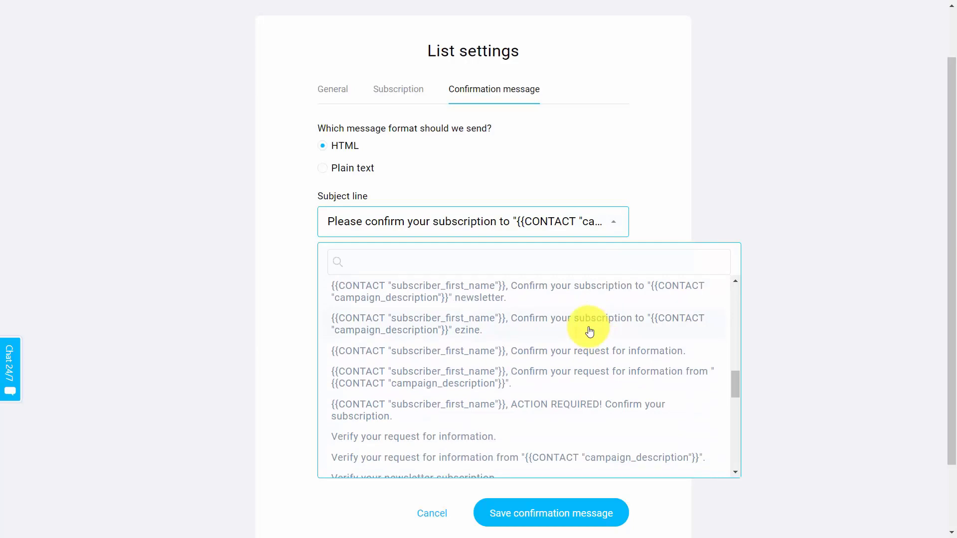
click(840, 296)
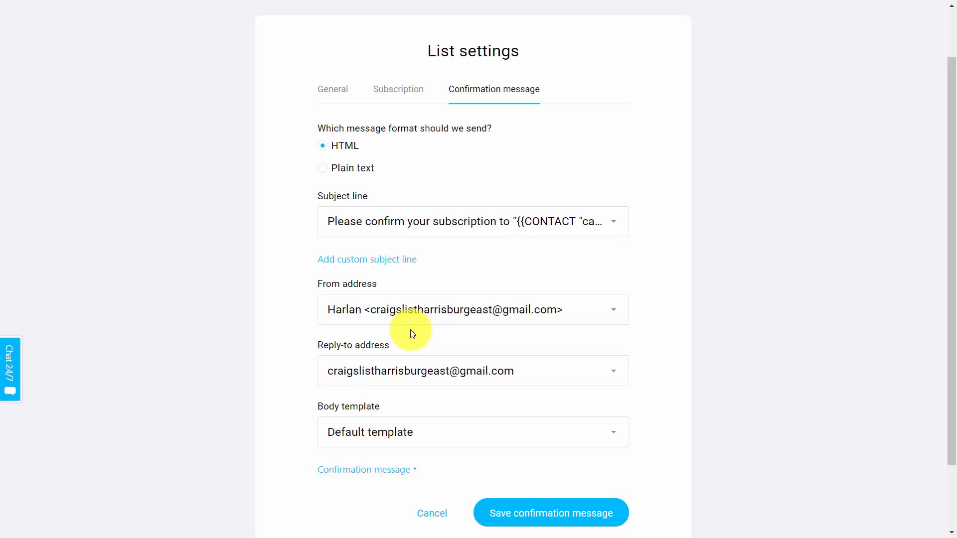
Look through the available body templates for the confirmation message, leaving Default template selected
scroll(736, 338, down, 3)
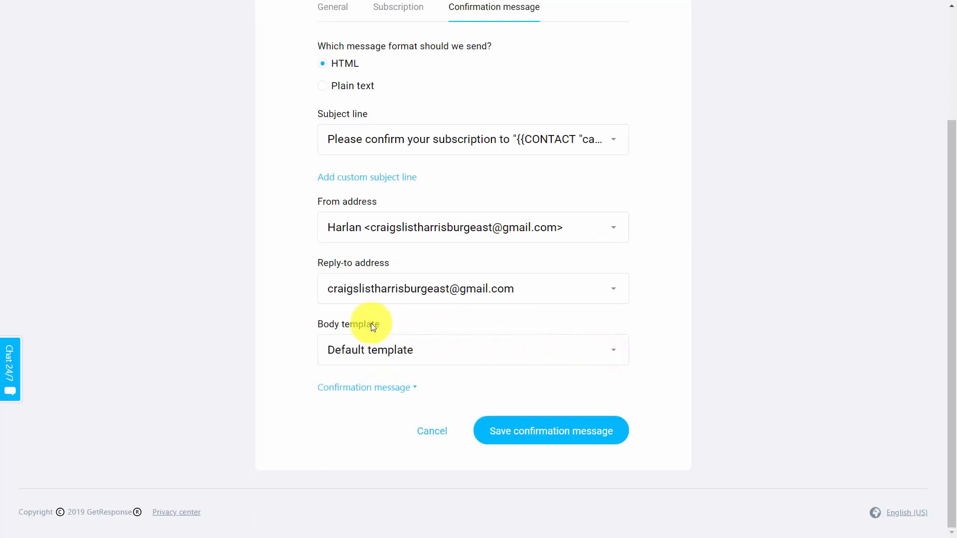
click(616, 352)
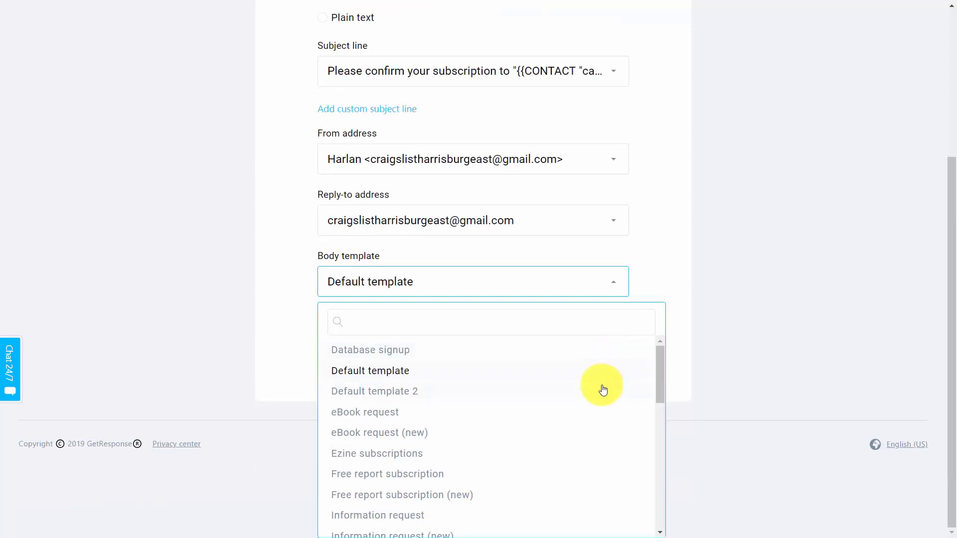
scroll(603, 390, down, 6)
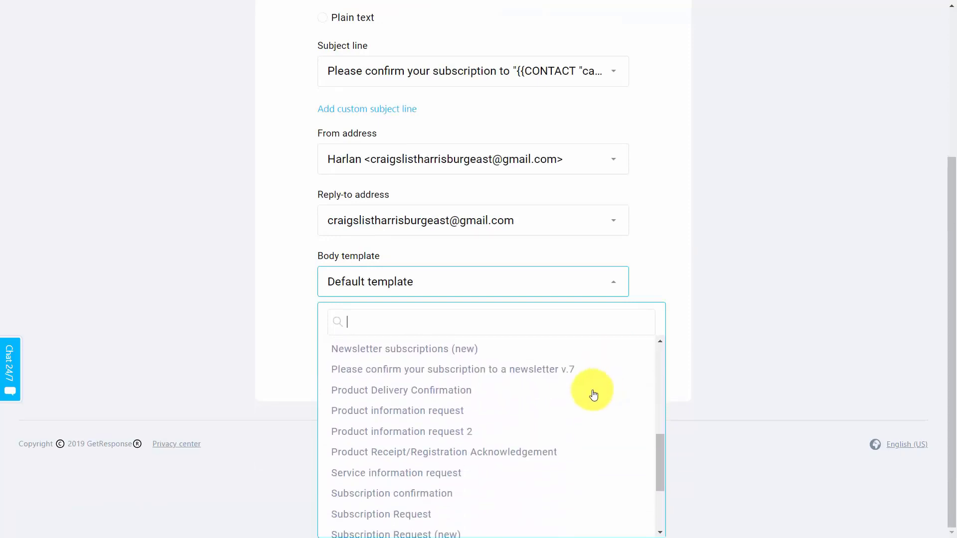
scroll(442, 457, down, 3)
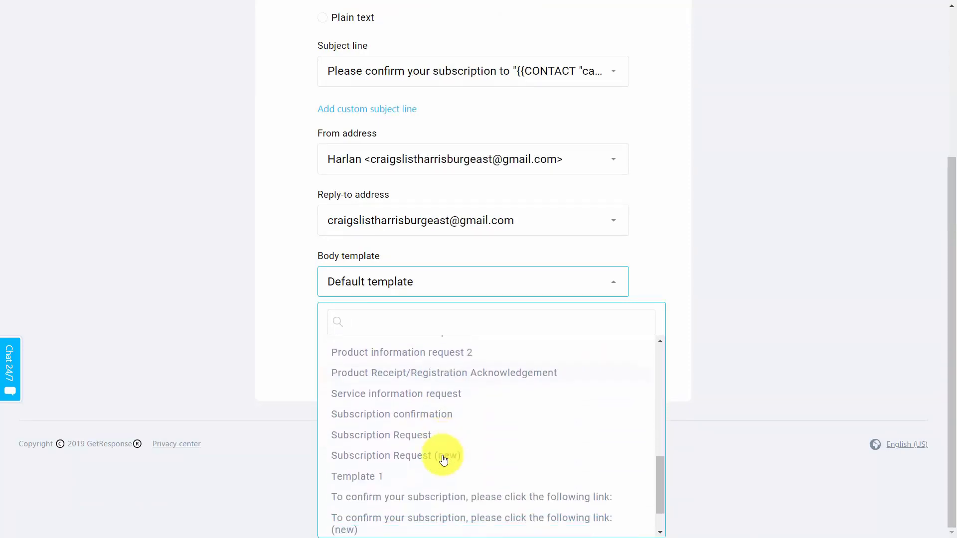
click(787, 386)
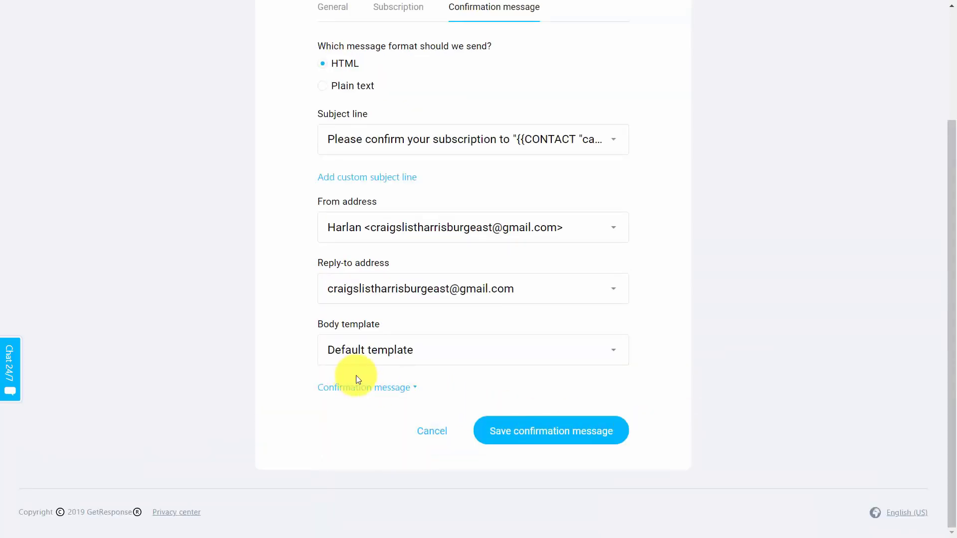
Expand the confirmation message preview and read through its greeting, body text, confirmation button and signature
click(379, 389)
scroll(378, 389, down, 5)
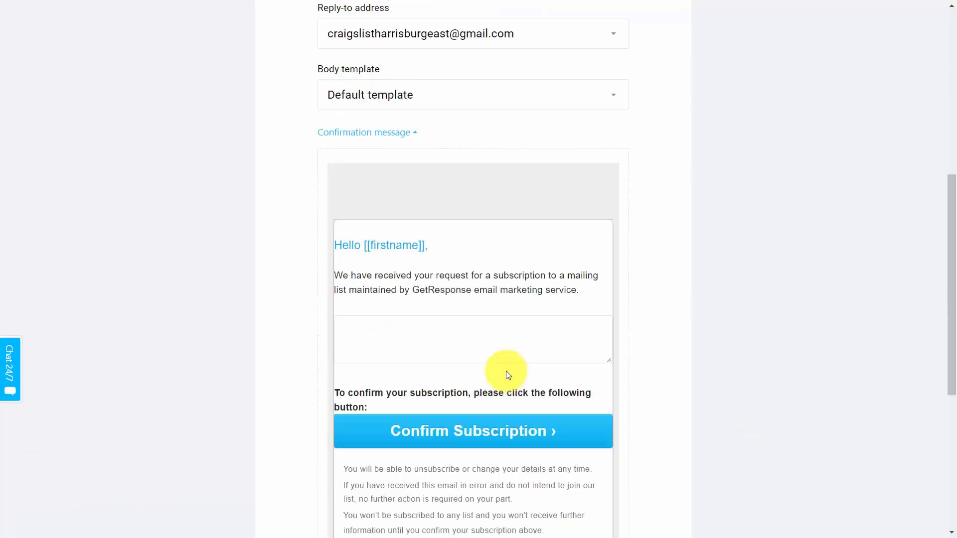
scroll(507, 375, down, 1)
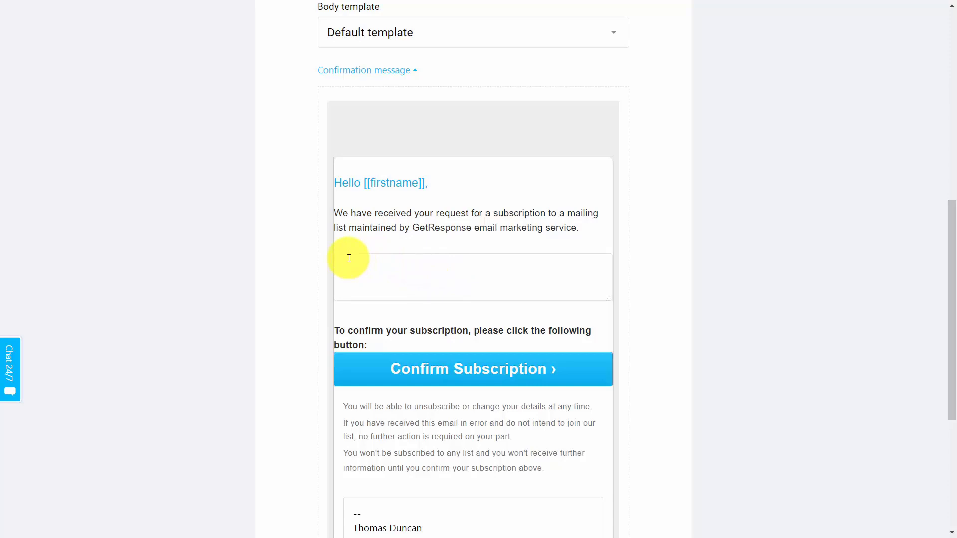
scroll(515, 305, down, 5)
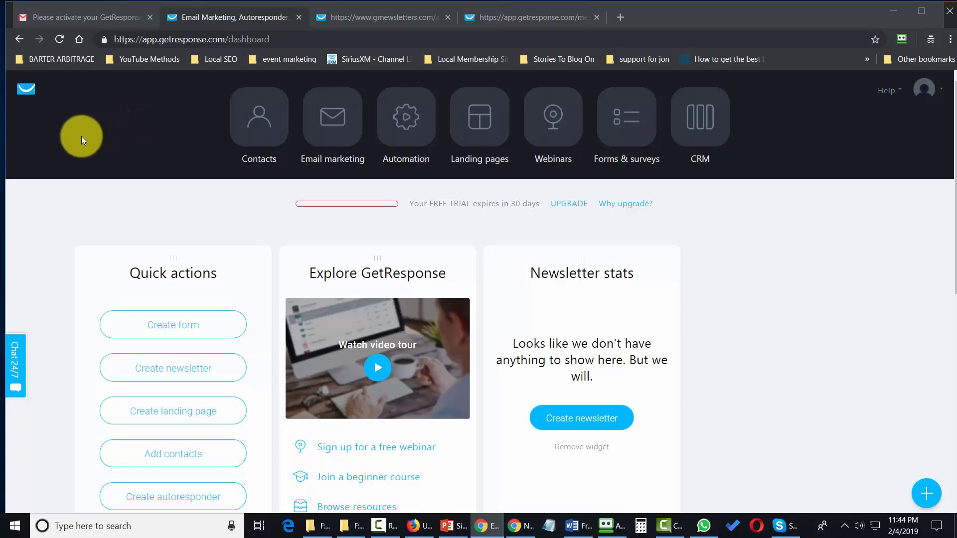
Go to the dashboard's Forms & surveys section and start creating a new form
click(621, 120)
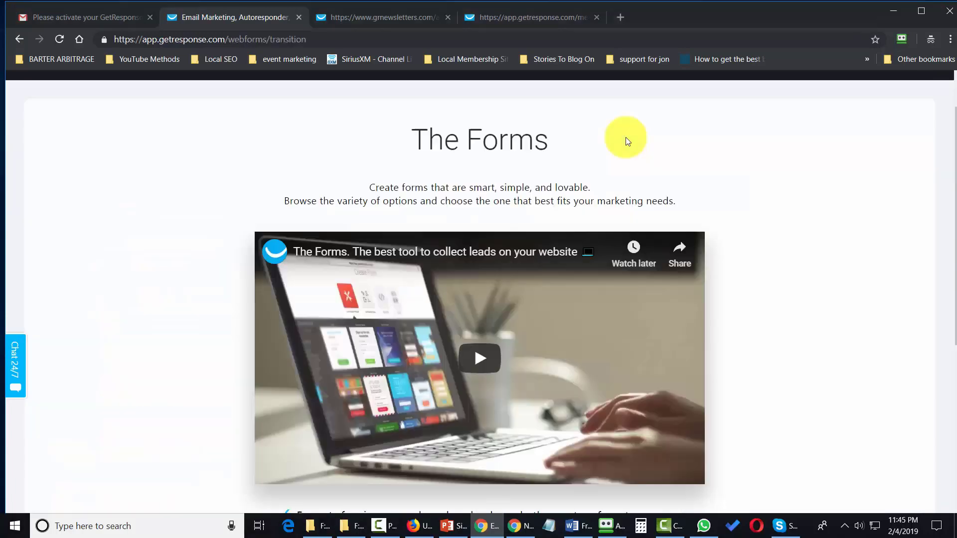
scroll(620, 116, down, 5)
scroll(620, 115, down, 1)
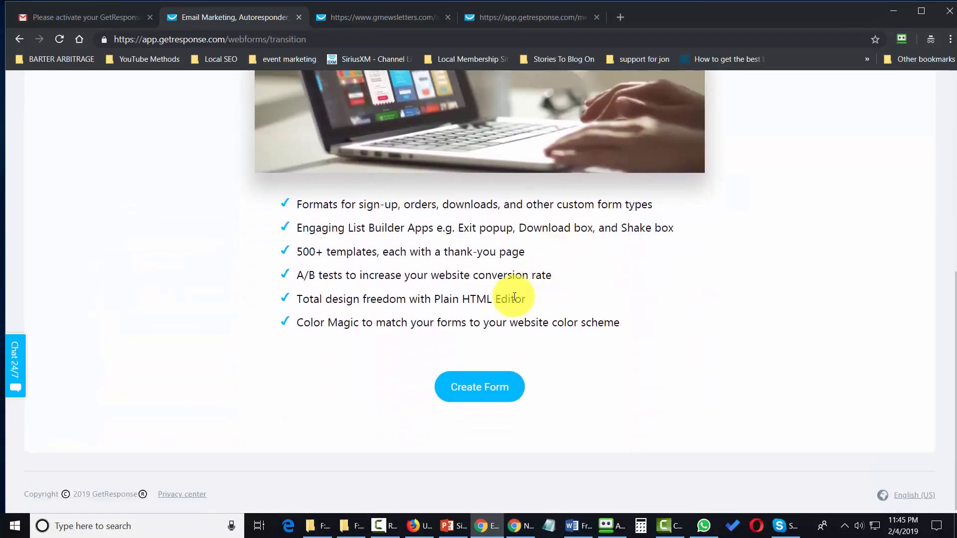
click(475, 395)
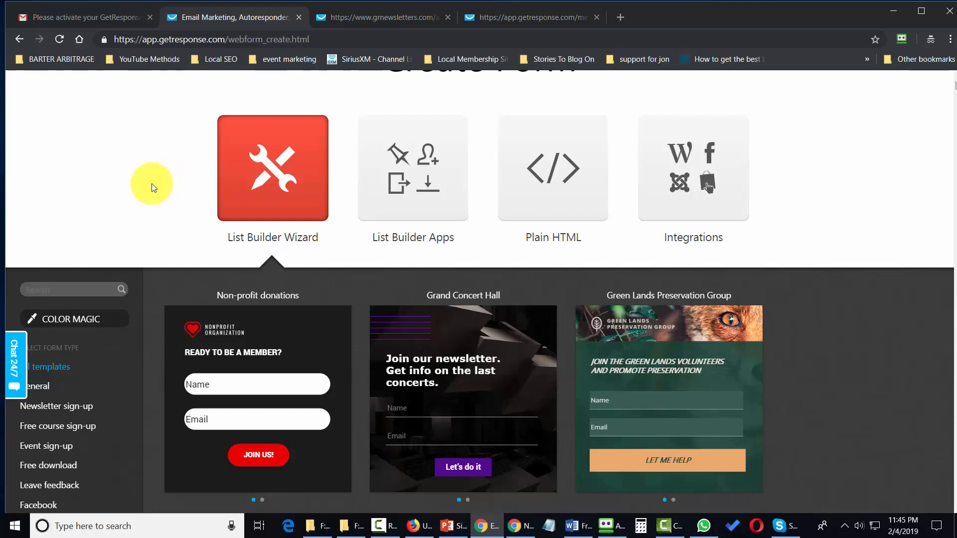
Filter the List Builder Wizard templates to the Blank form type and look through them
scroll(152, 185, down, 2)
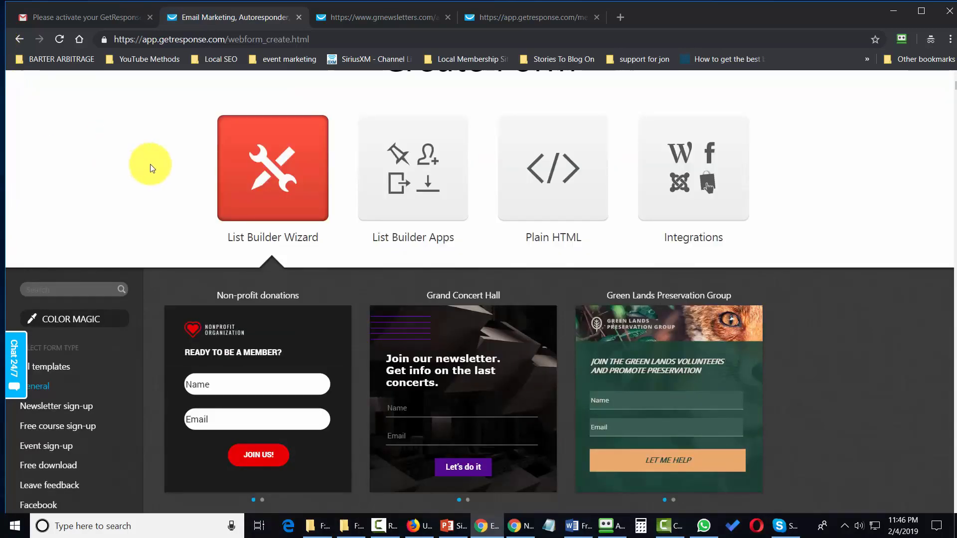
scroll(151, 163, down, 5)
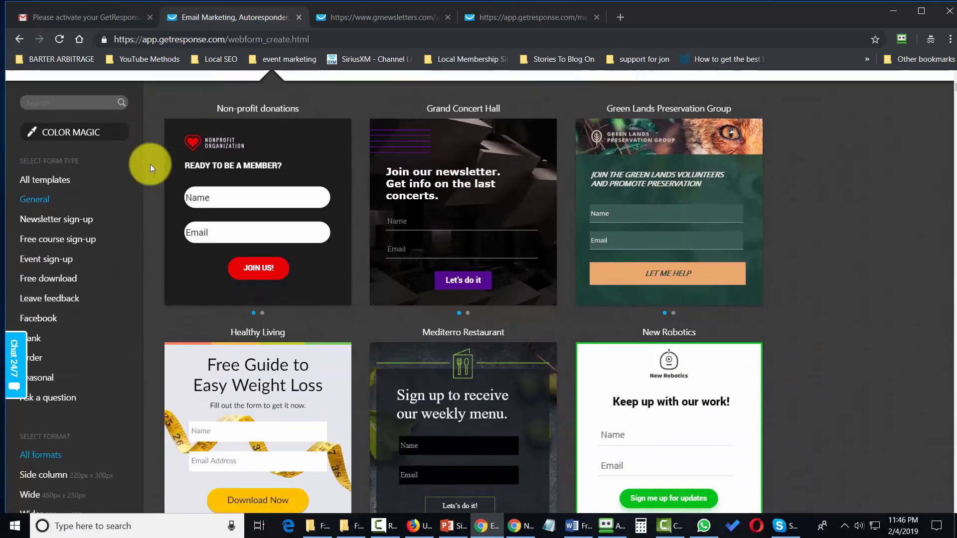
scroll(150, 163, down, 1)
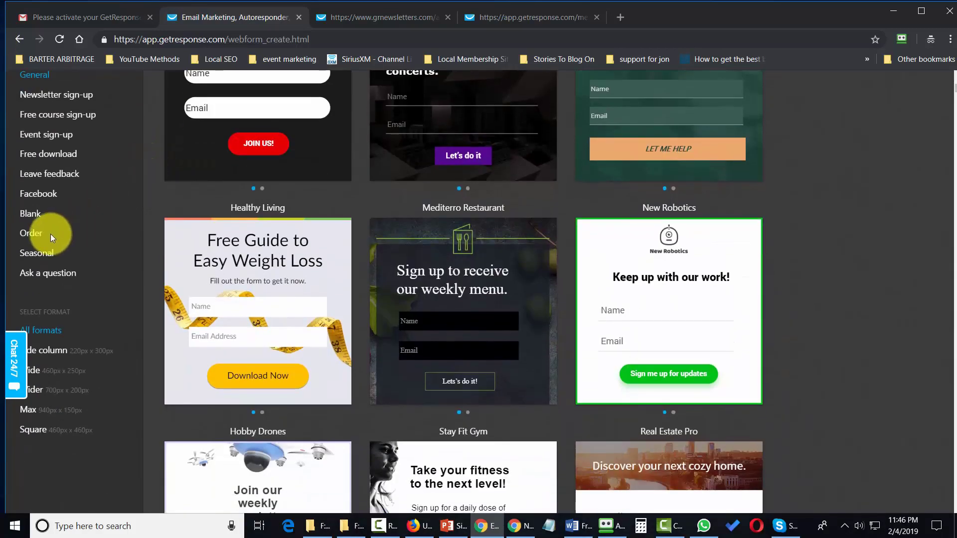
click(30, 218)
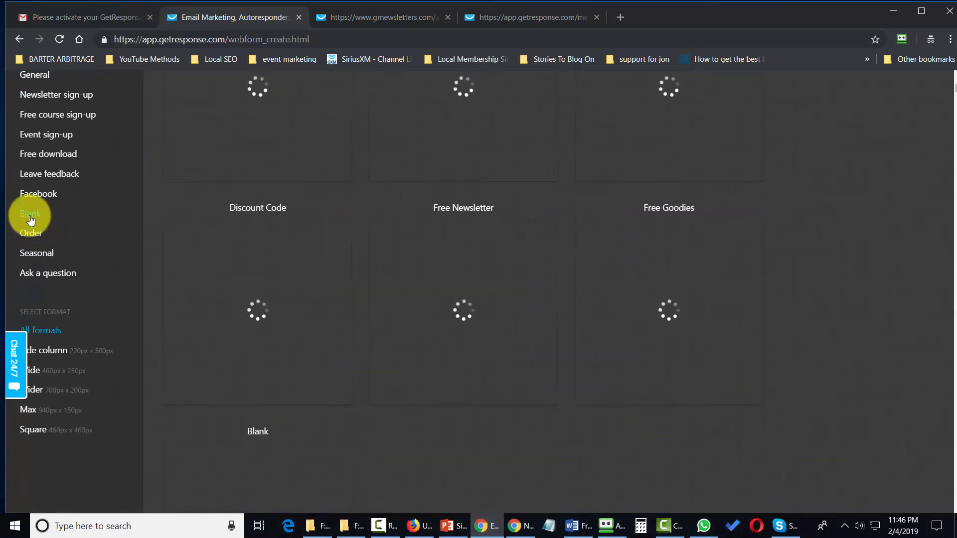
scroll(30, 219, down, 1)
scroll(29, 216, up, 7)
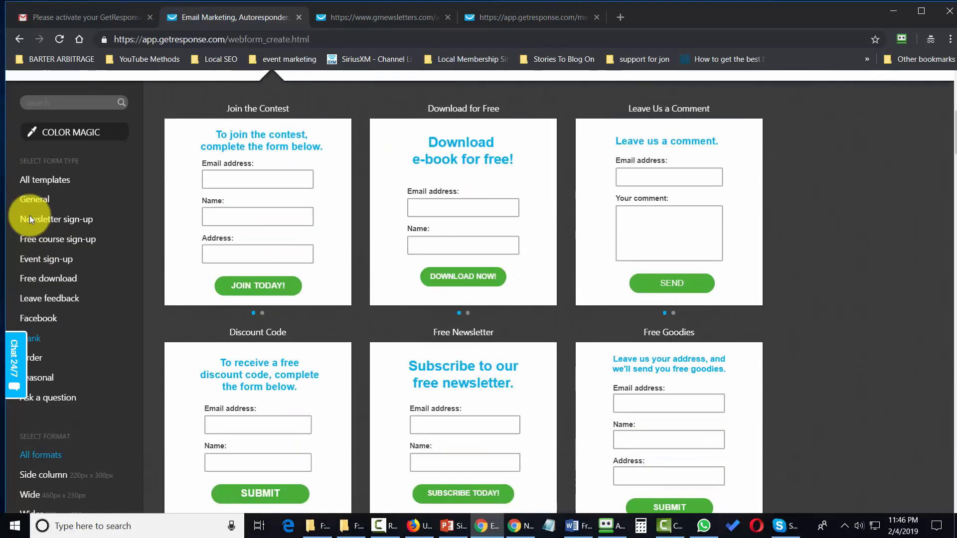
scroll(50, 220, down, 2)
scroll(79, 221, up, 1)
scroll(567, 236, down, 2)
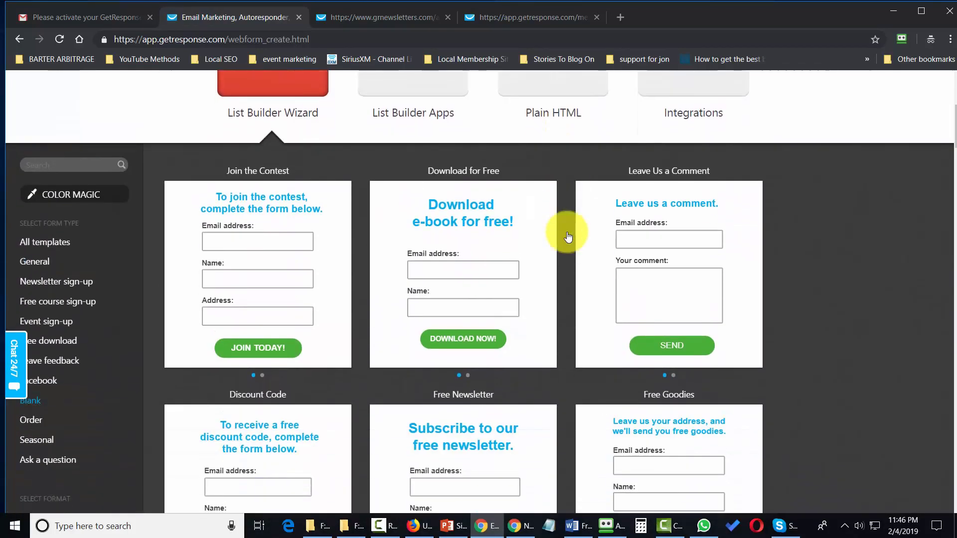
Use the template named Blank, with email address and first name fields, for the new form
mouse_move(310, 210)
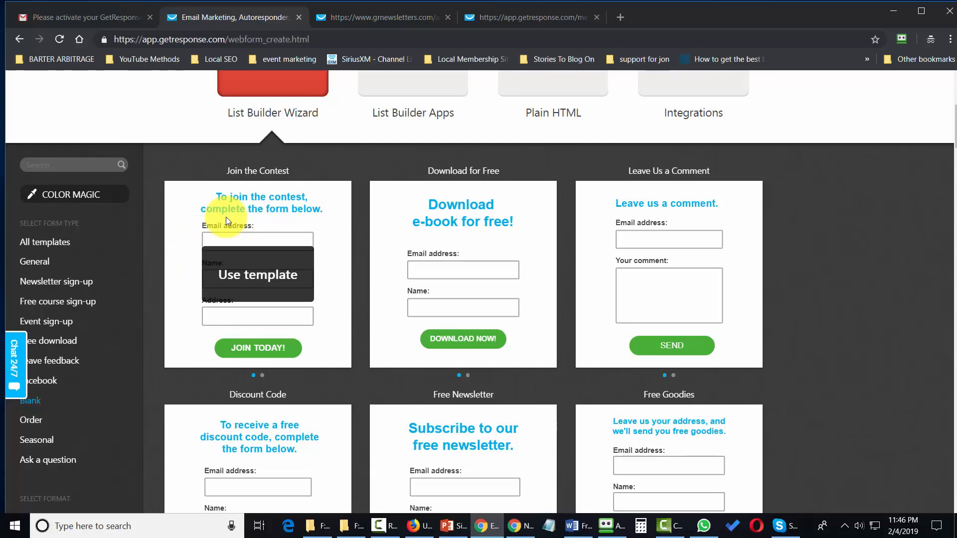
scroll(226, 216, down, 10)
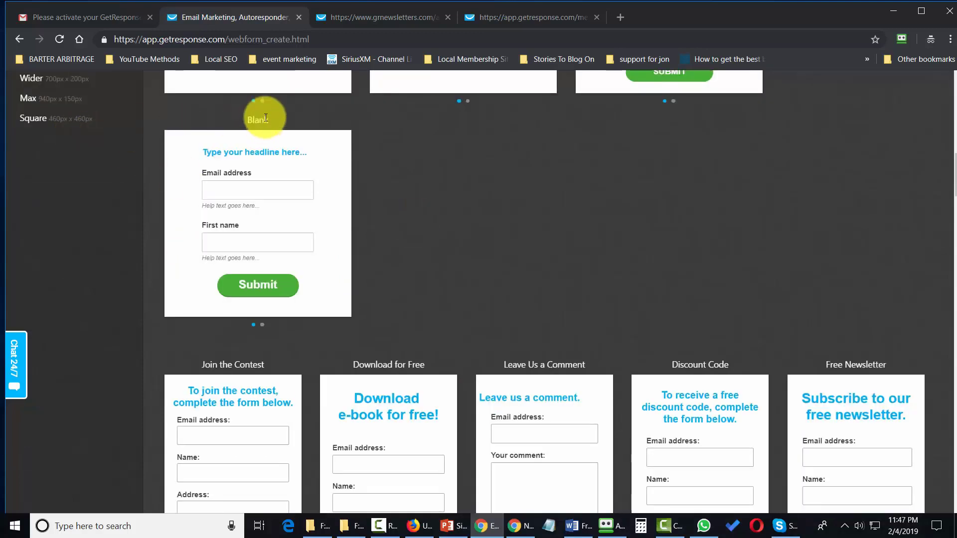
mouse_move(202, 163)
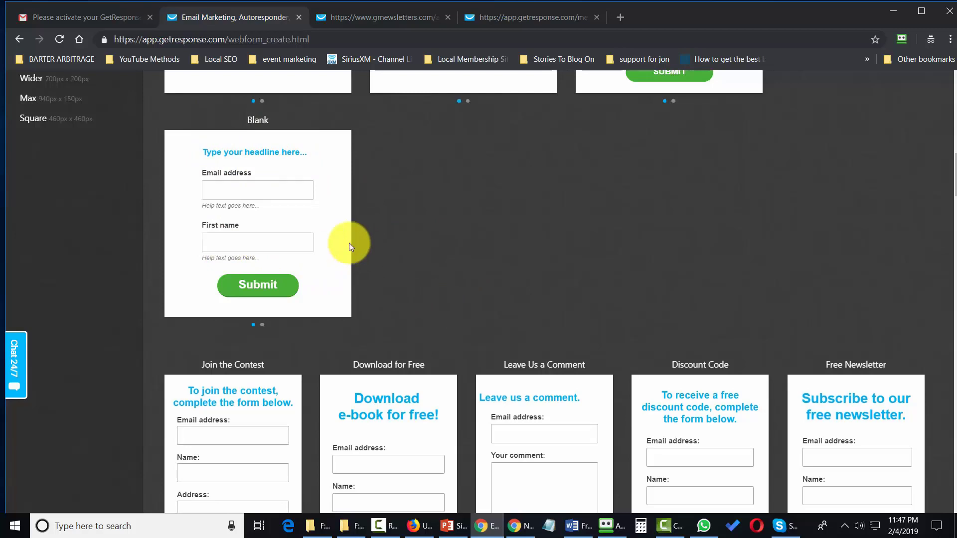
click(245, 227)
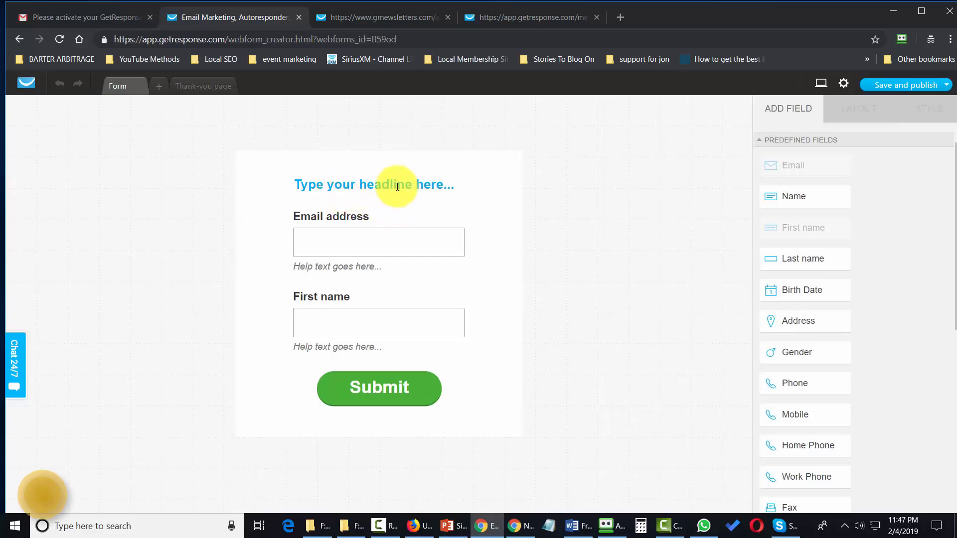
Replace the form's headline with "Click Here To Get Daily Video Tutorials" and center it
click(374, 185)
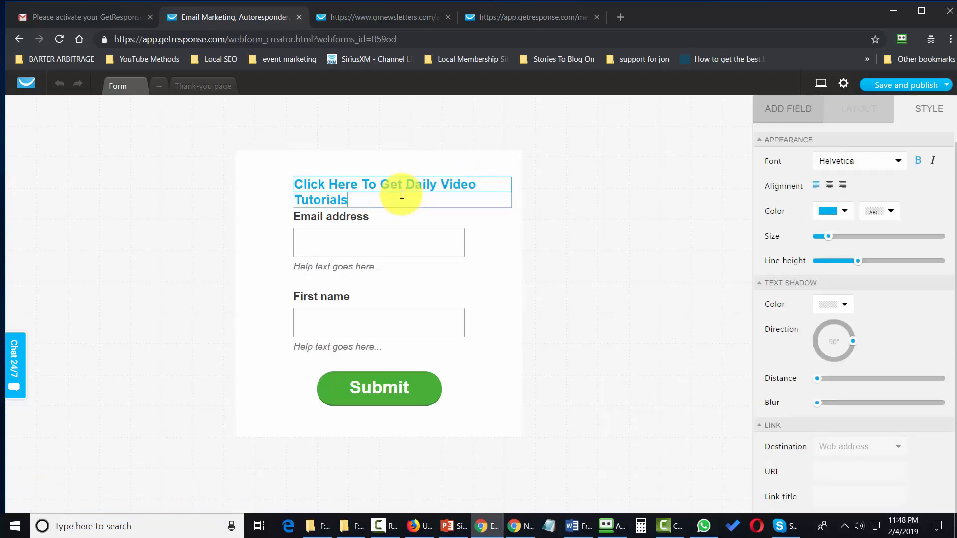
drag(388, 199, 305, 184)
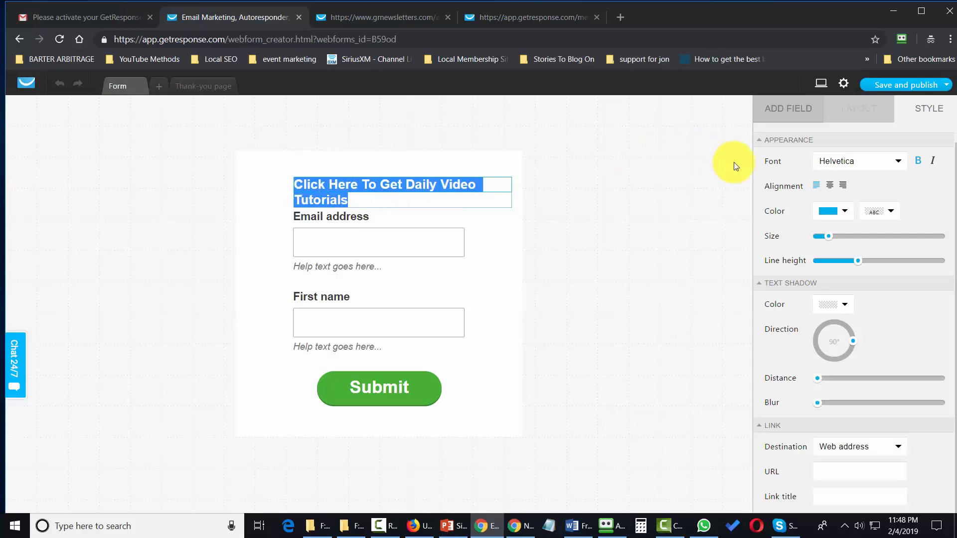
click(829, 185)
click(373, 269)
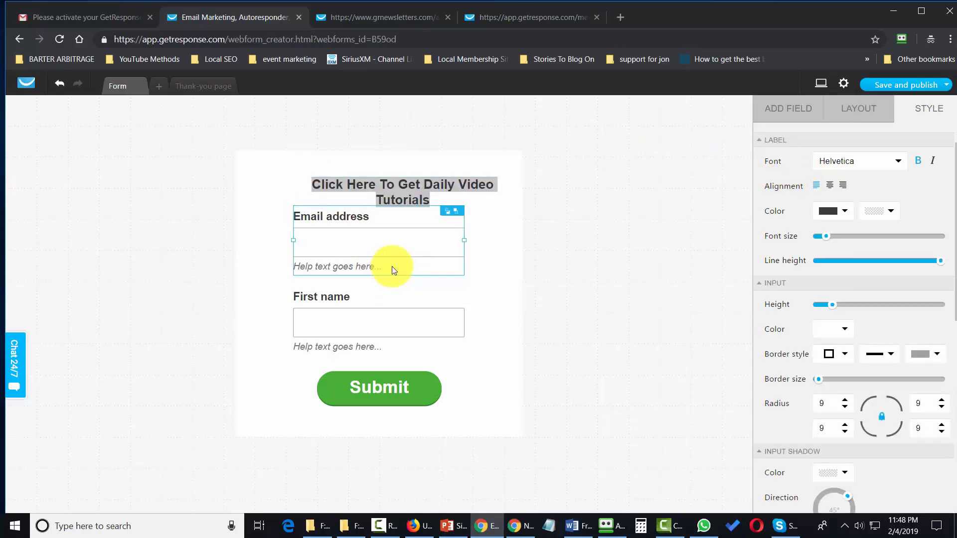
Select the whole form, set its width to 500 and slightly reduce its item spacing
click(487, 224)
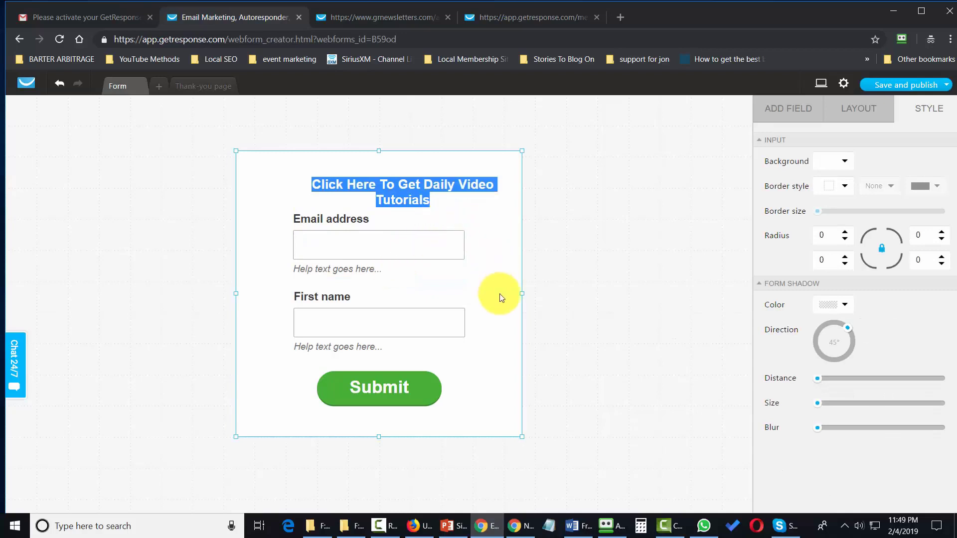
click(789, 108)
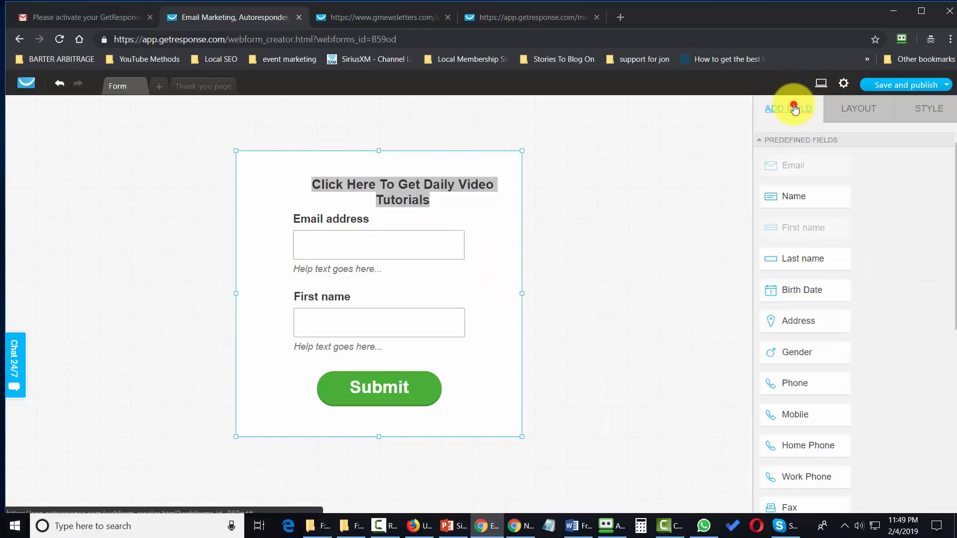
click(869, 114)
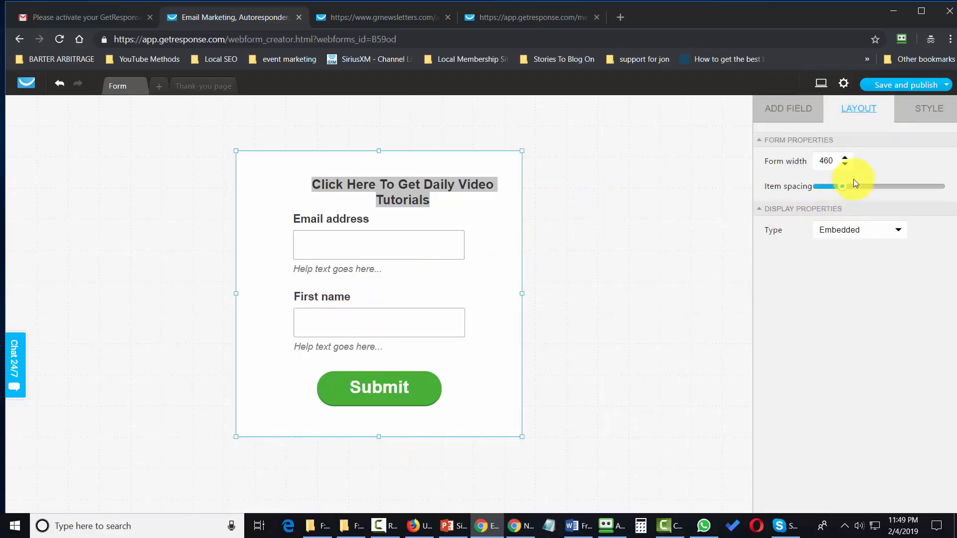
double_click(825, 160)
text(500)
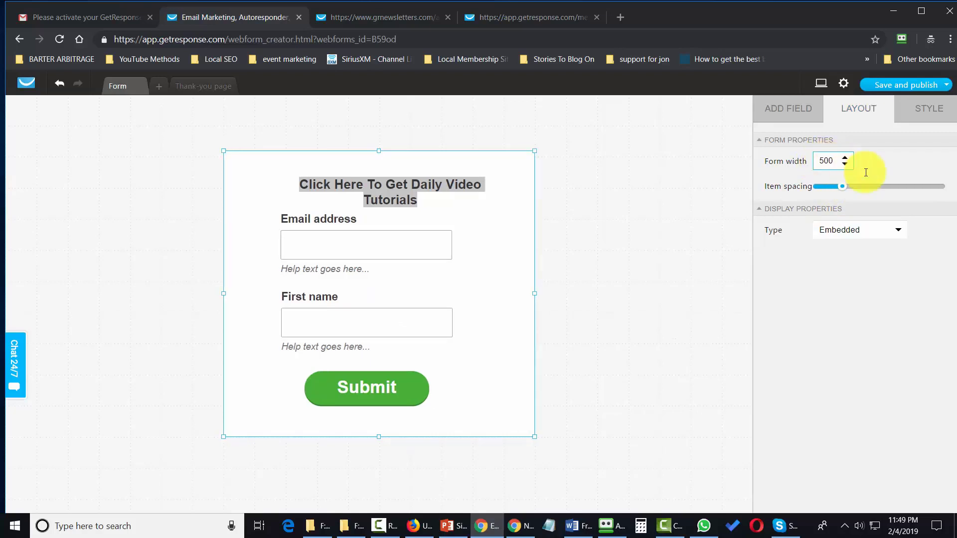
drag(842, 189, 829, 188)
Make the form's background transparent
click(933, 114)
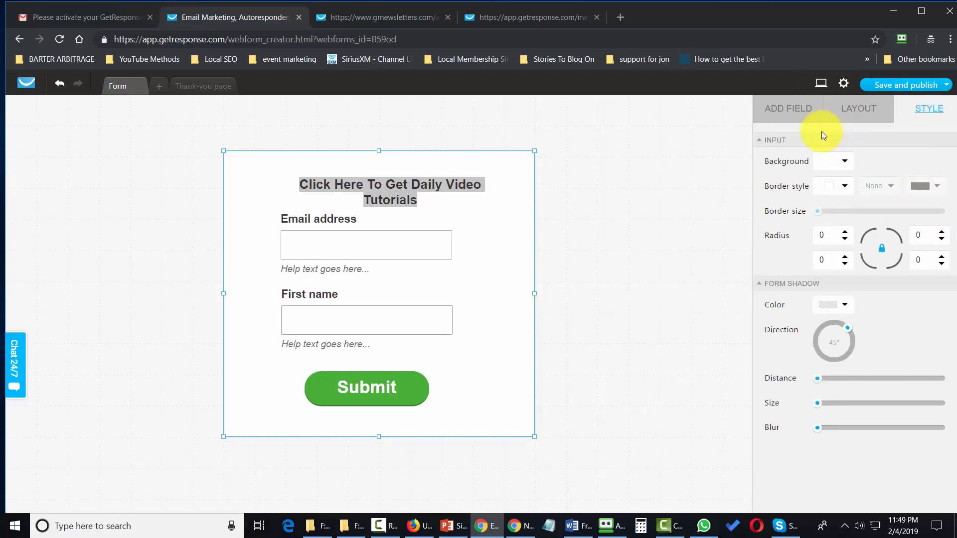
click(846, 162)
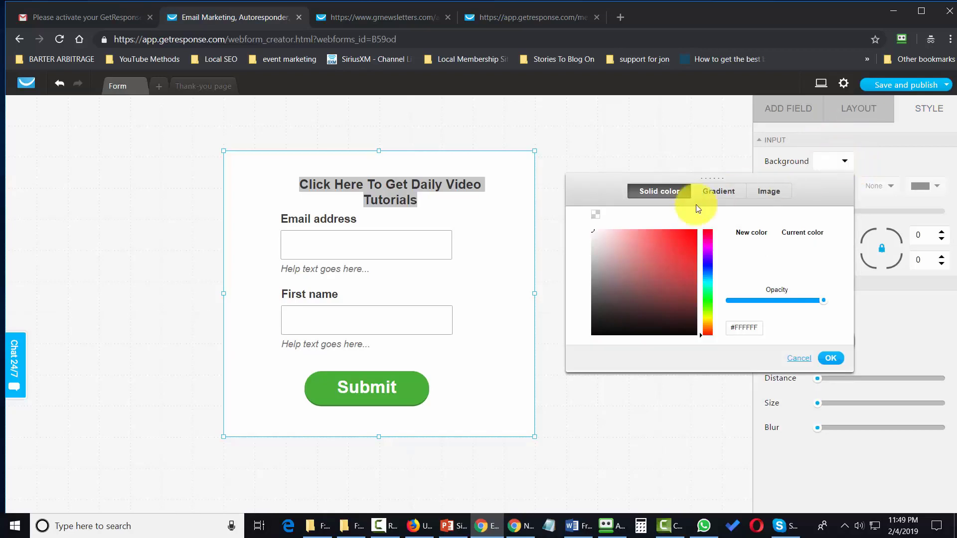
click(595, 214)
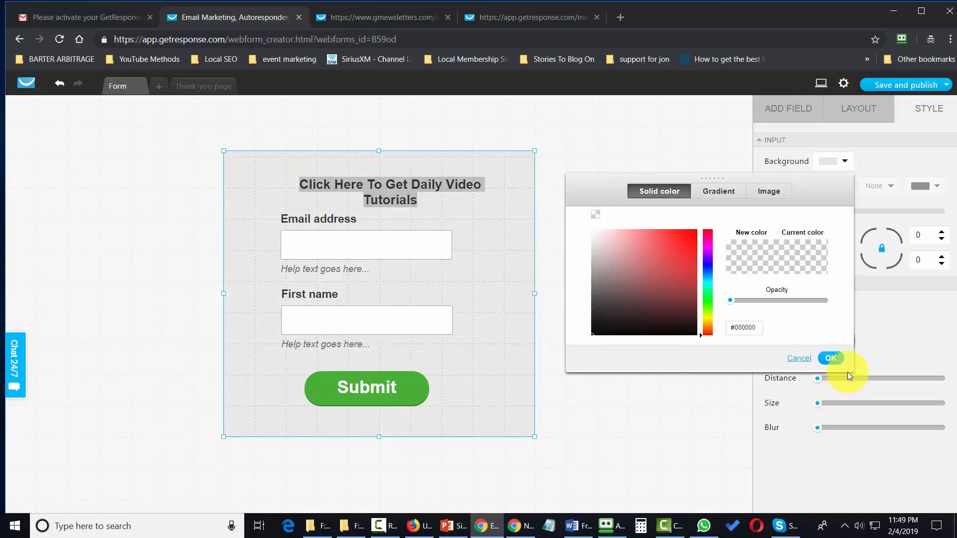
click(829, 358)
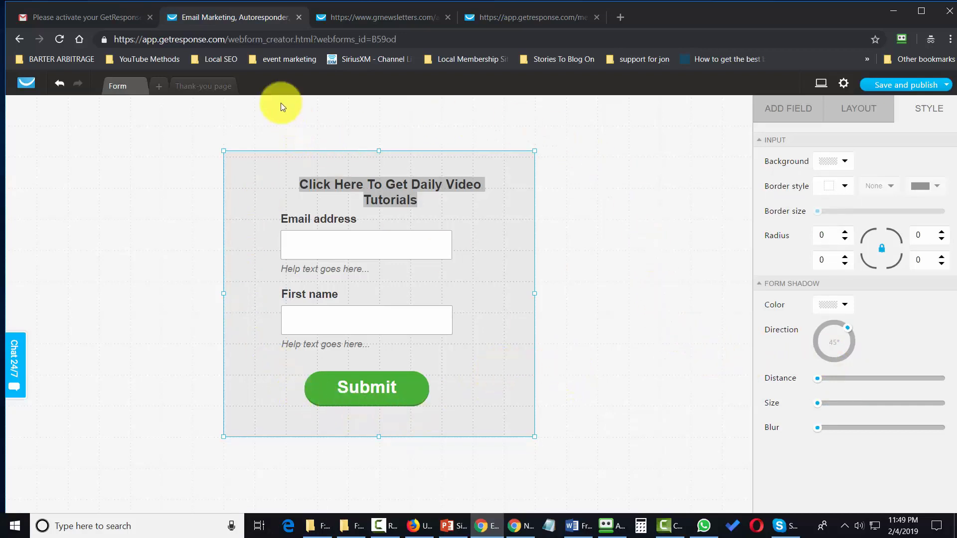
Switch to the form's thank-you page and make its background transparent too
click(203, 90)
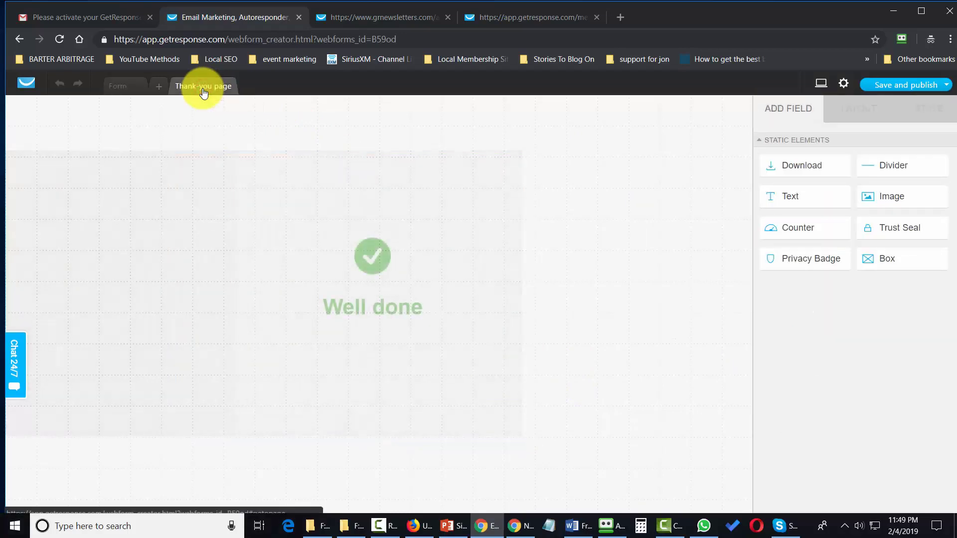
click(504, 250)
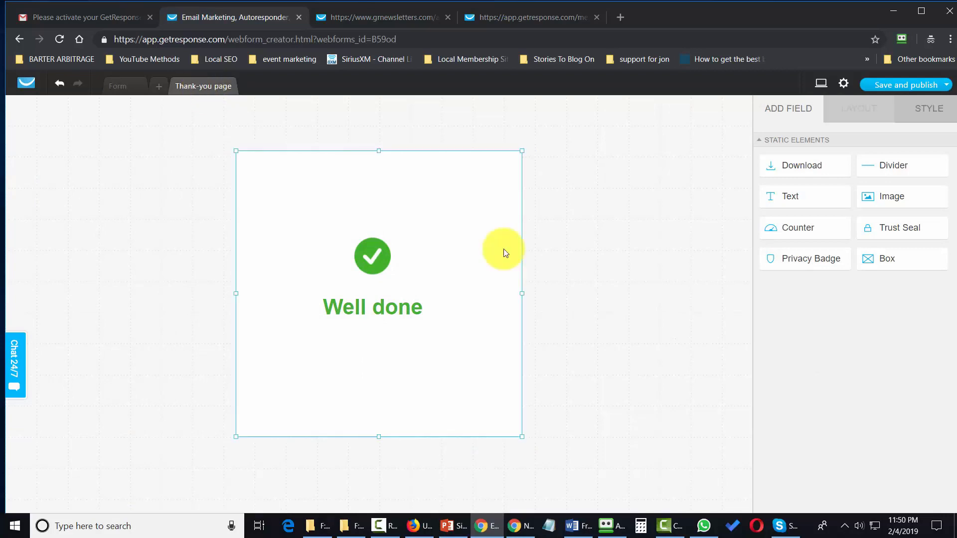
click(928, 108)
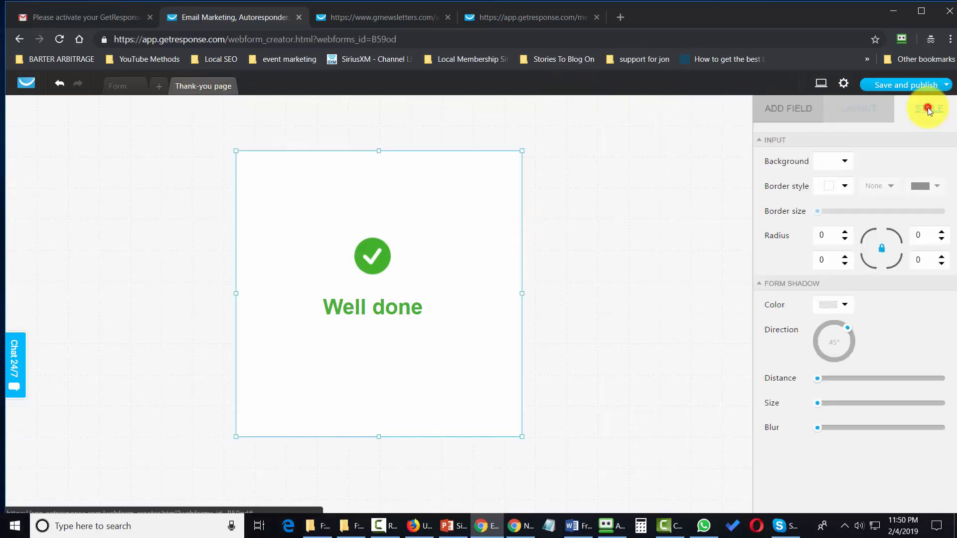
click(844, 161)
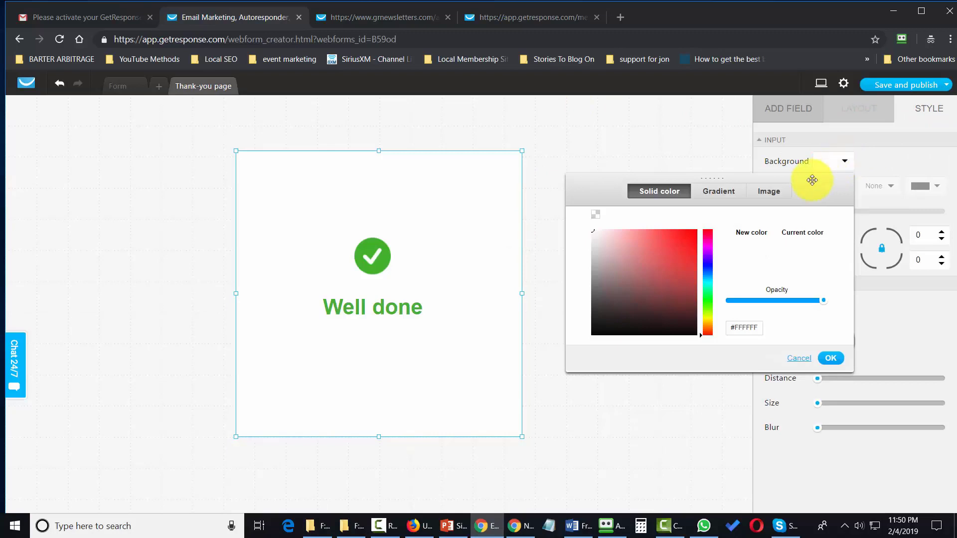
click(593, 215)
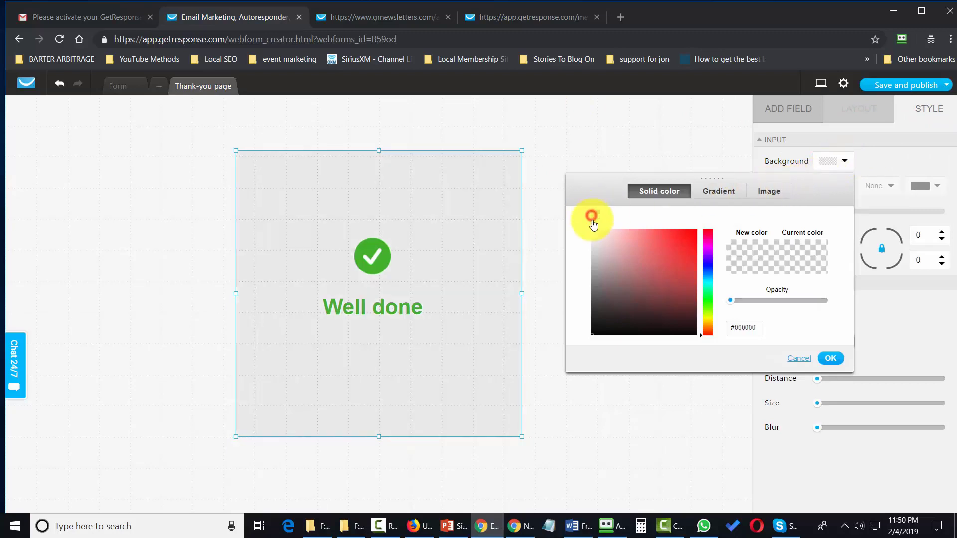
click(826, 359)
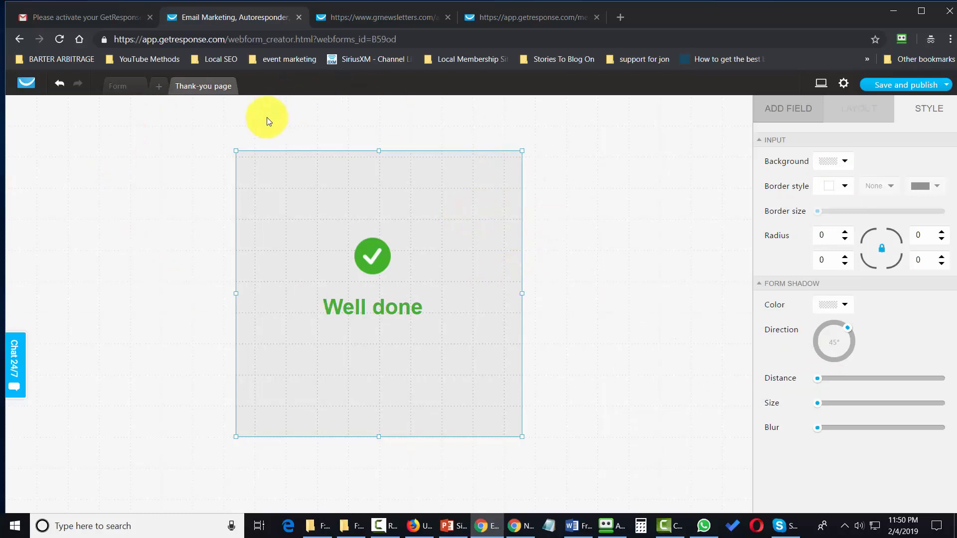
Save and publish the signup form, and try to copy its JavaScript code for self-installation
click(936, 83)
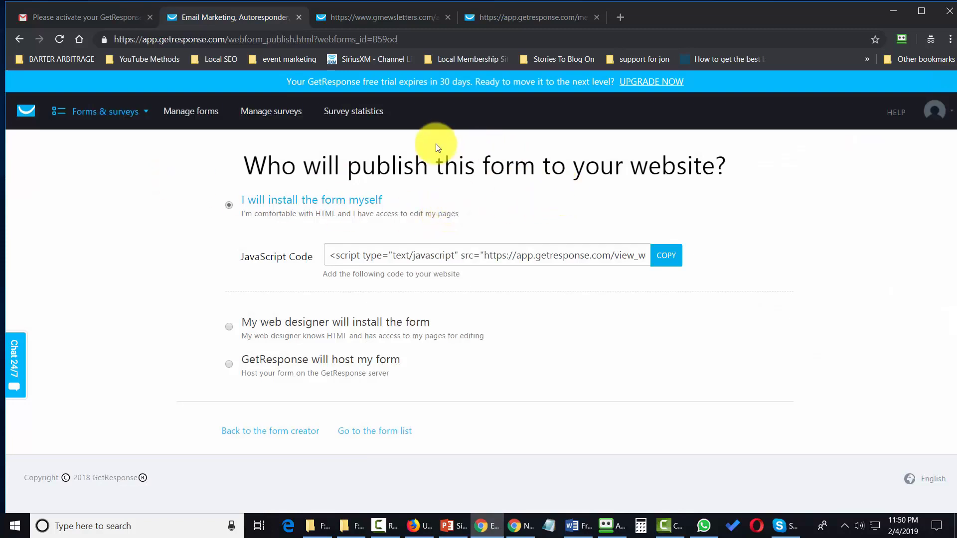
click(664, 256)
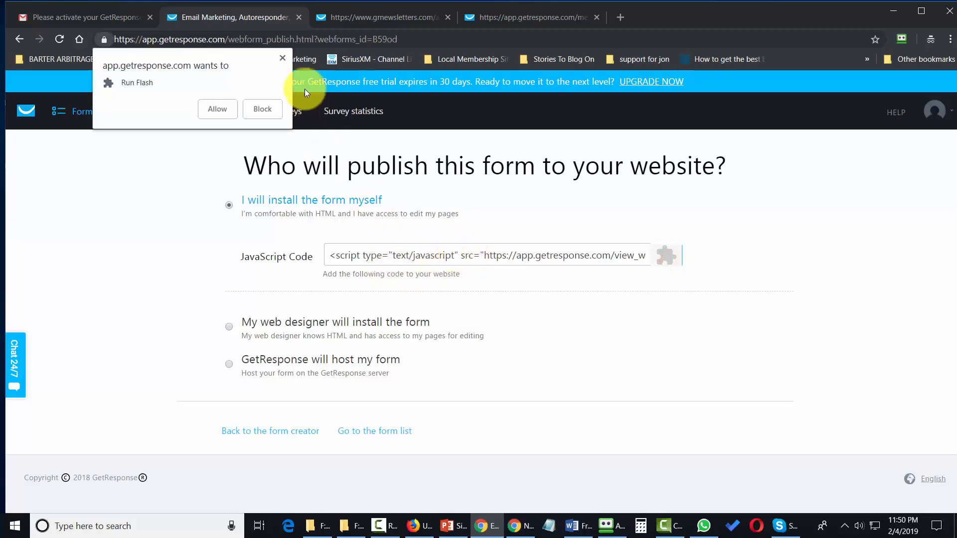
click(283, 58)
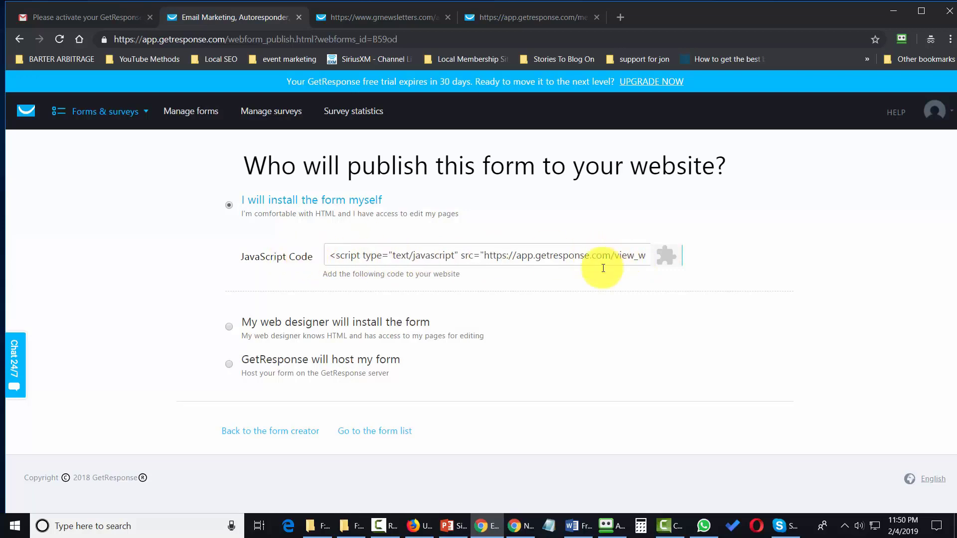
Choose to have GetResponse host the form and copy the hosted form link
click(229, 364)
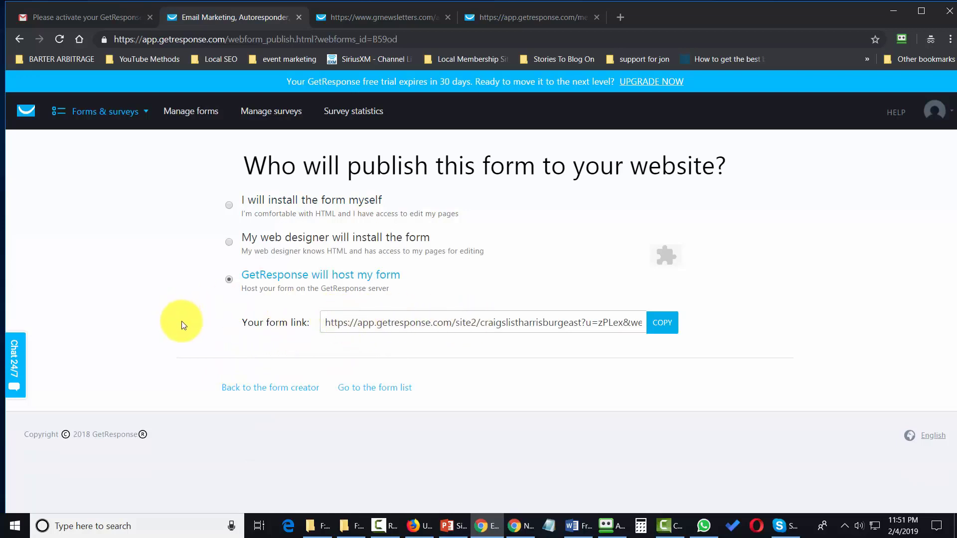
click(660, 334)
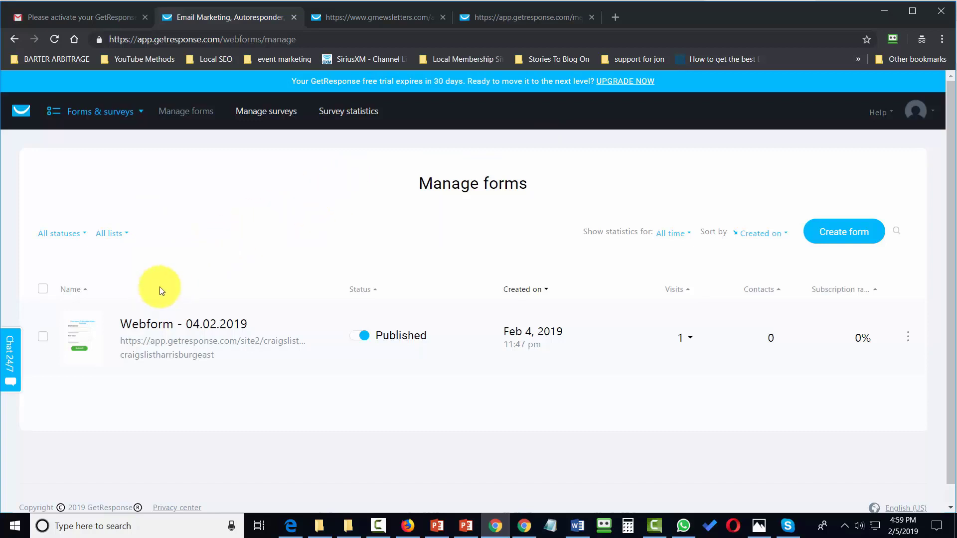
Reopen the published form "Webform - 04.02.2019" for editing, and save and publish it again
click(909, 338)
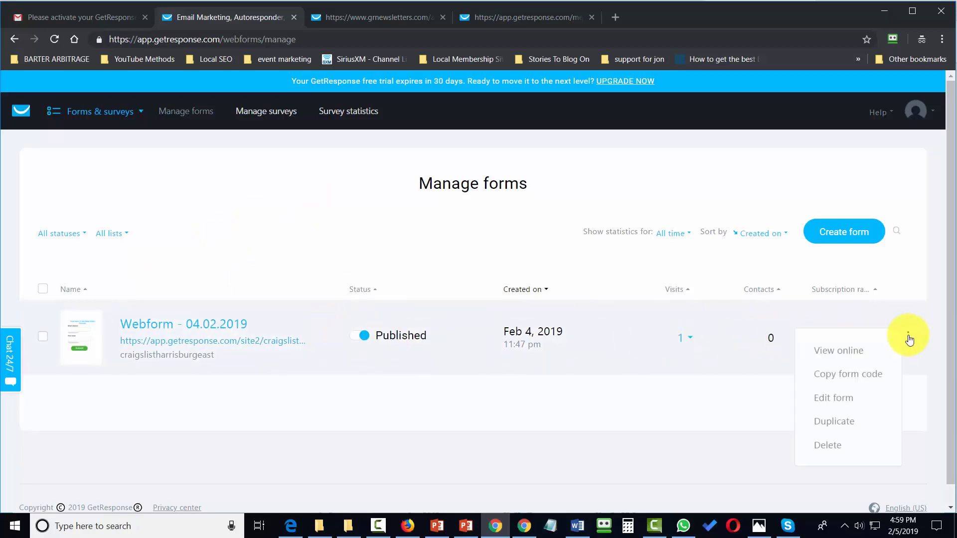
click(828, 400)
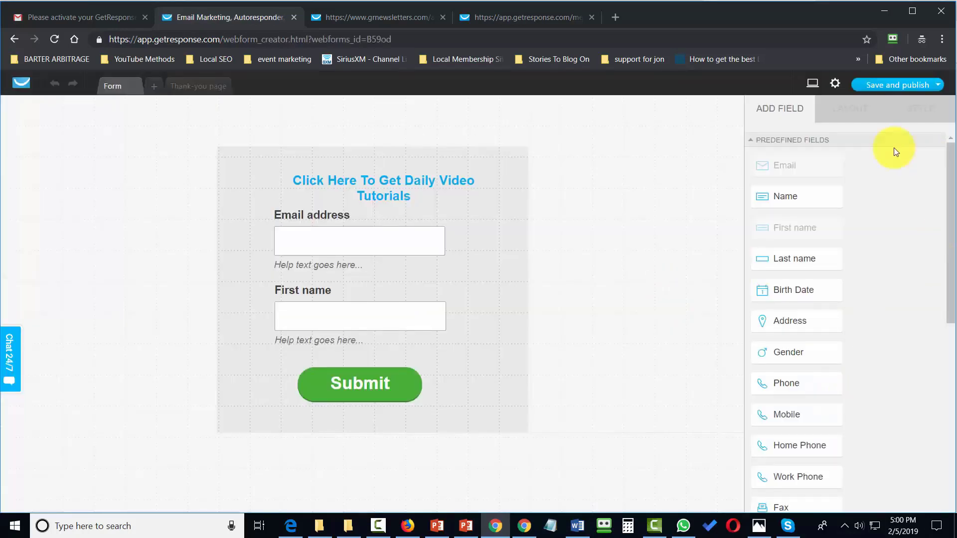
click(937, 86)
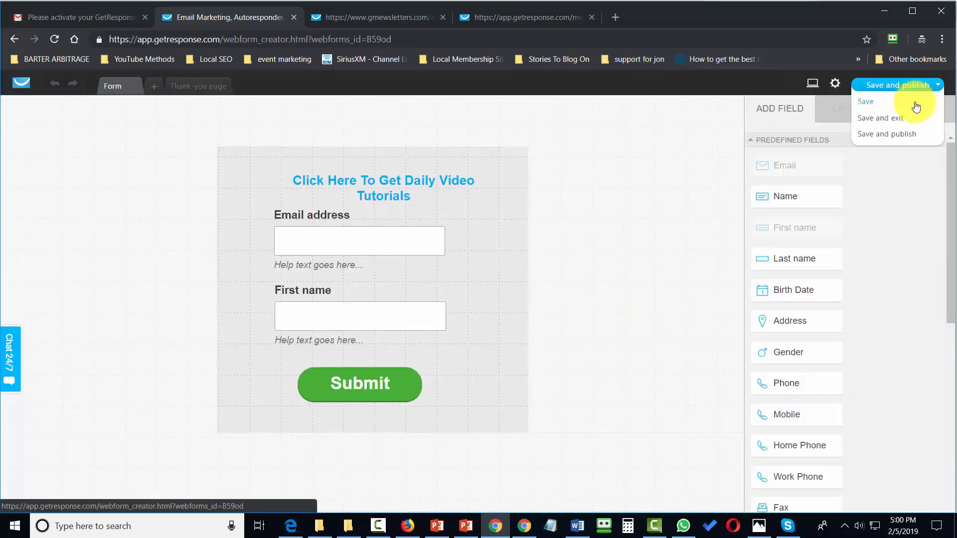
click(898, 136)
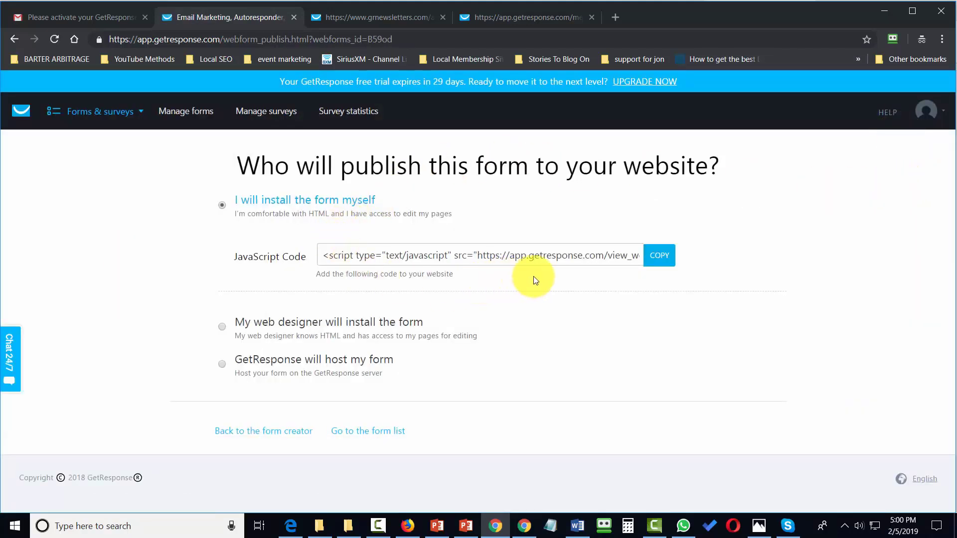
Copy the form's JavaScript code from the self-installation option
click(651, 256)
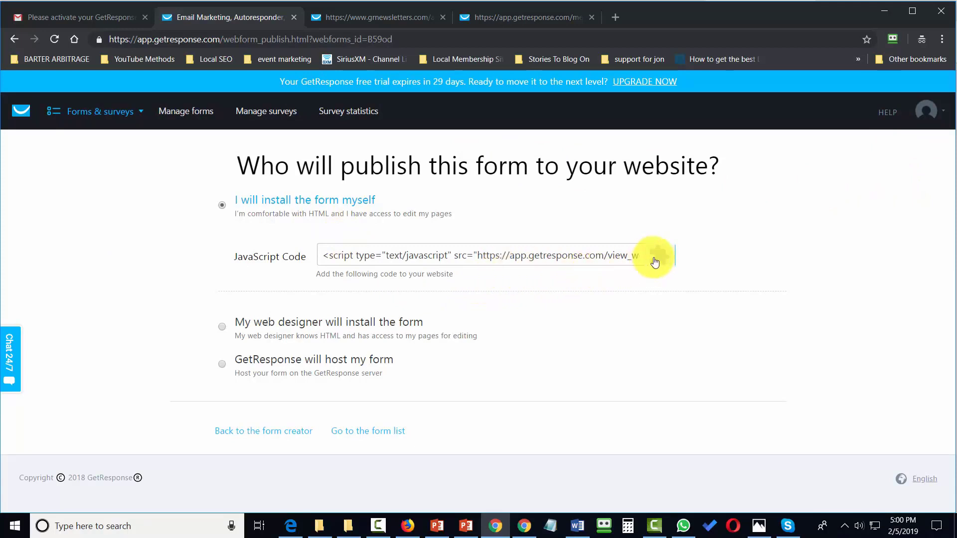
click(588, 253)
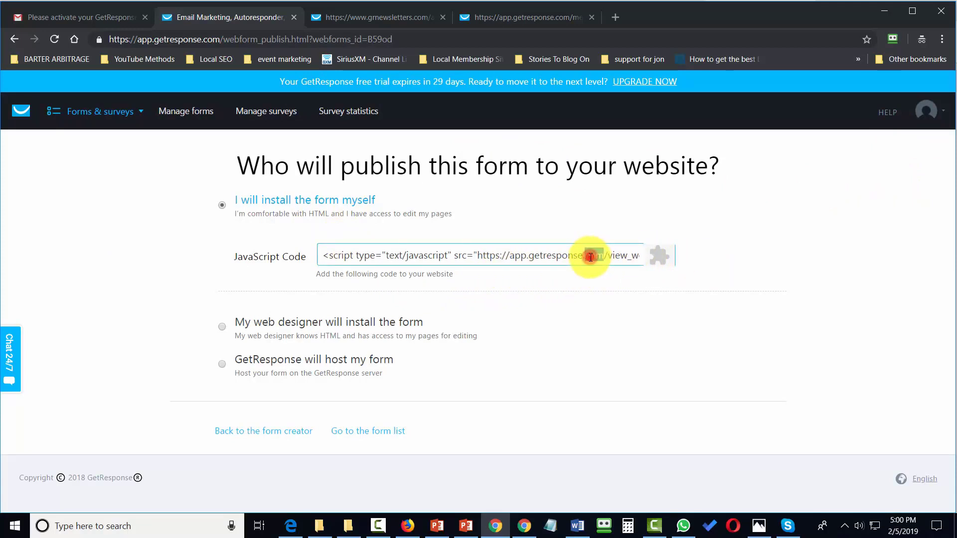
right_click(590, 257)
click(612, 266)
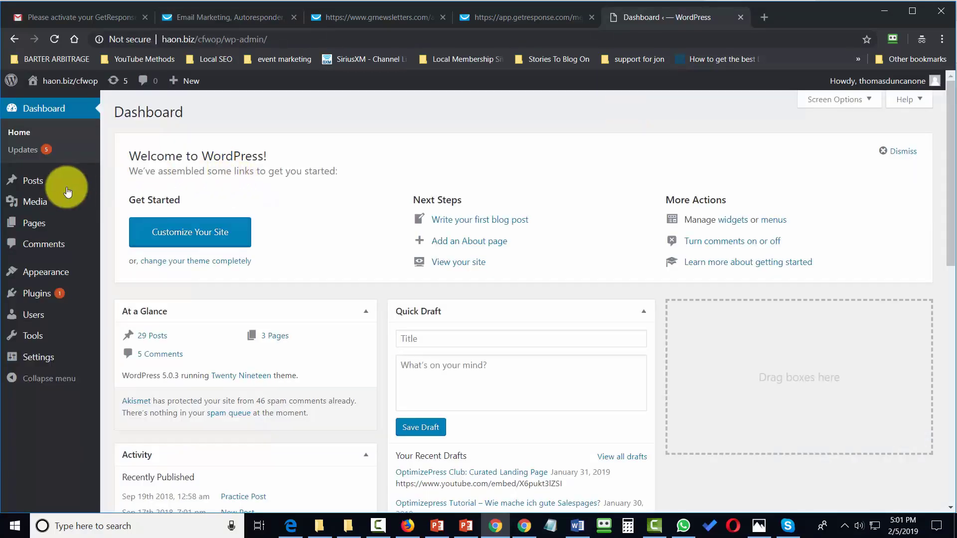
Switch to the WordPress dashboard, start a new post and dismiss the blocks welcome tip
mouse_move(44, 185)
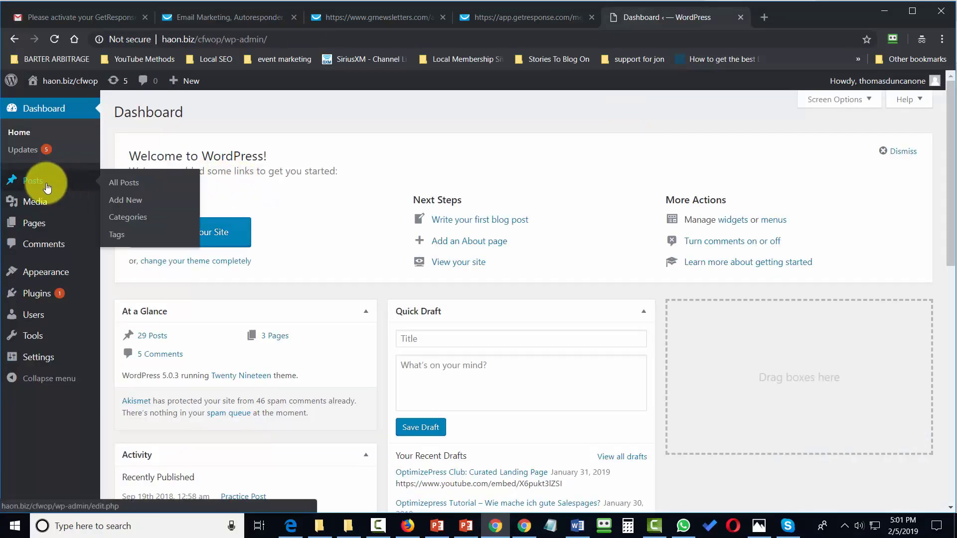
click(134, 204)
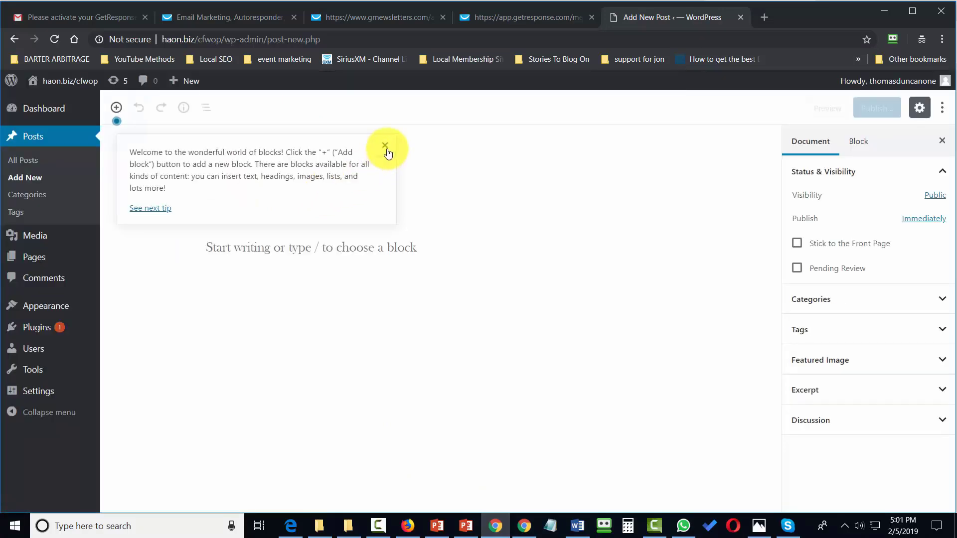
click(384, 145)
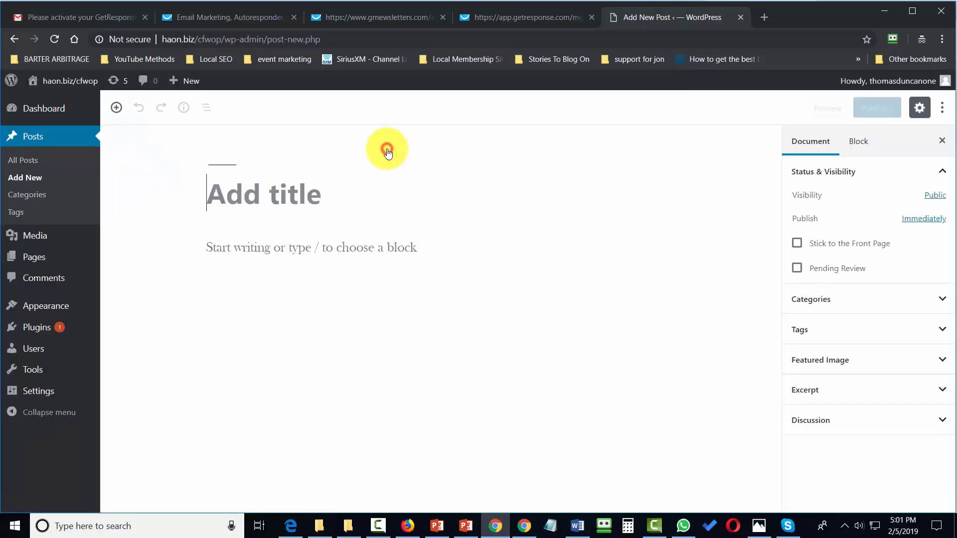
Add a Custom HTML block to the post, paste the form's JavaScript code into it and preview the block
click(116, 108)
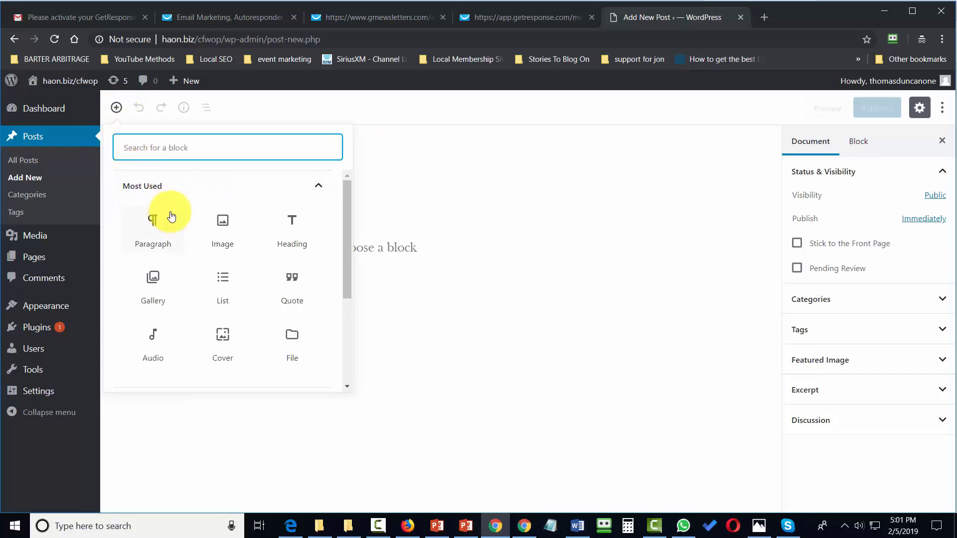
click(215, 150)
text(htm)
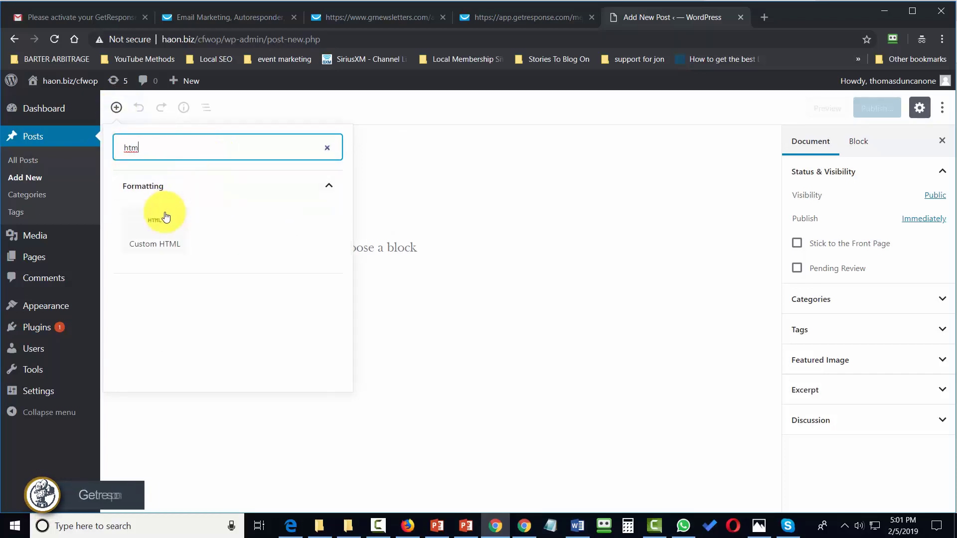
click(156, 225)
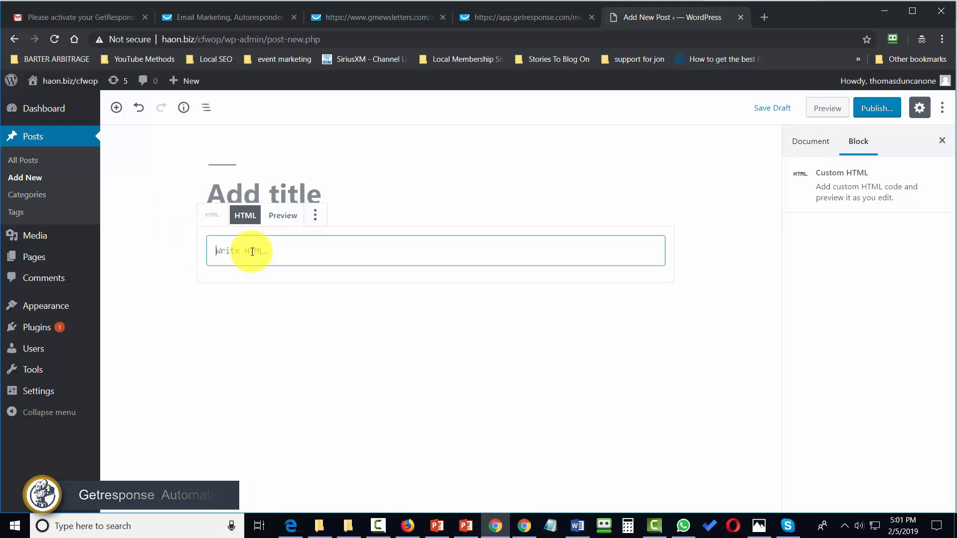
key(ctrl+v)
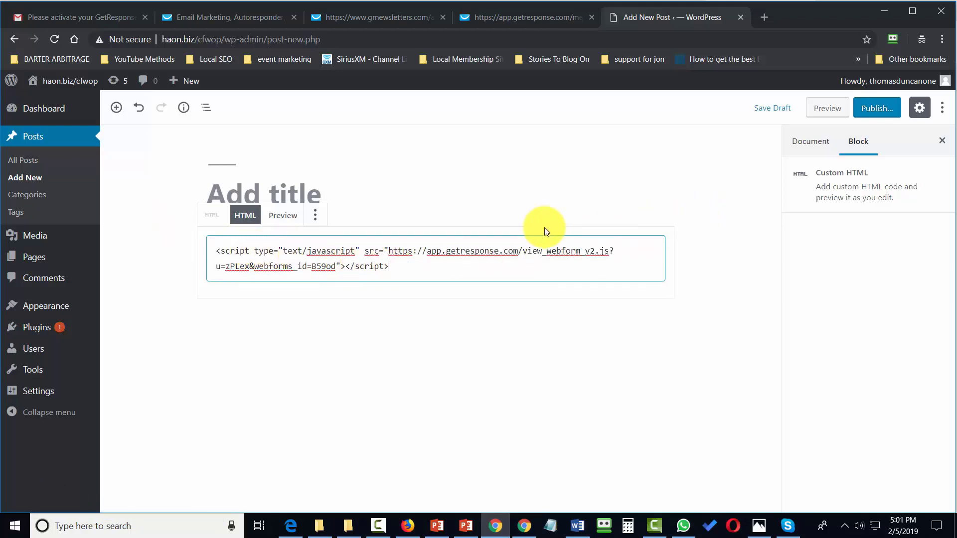
click(288, 218)
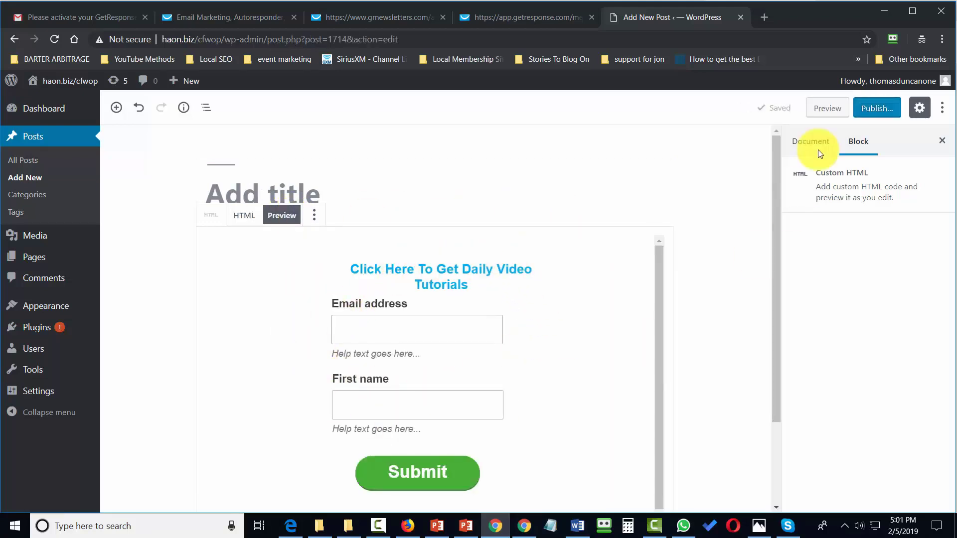
Publish the WordPress post containing the embedded signup form
click(870, 109)
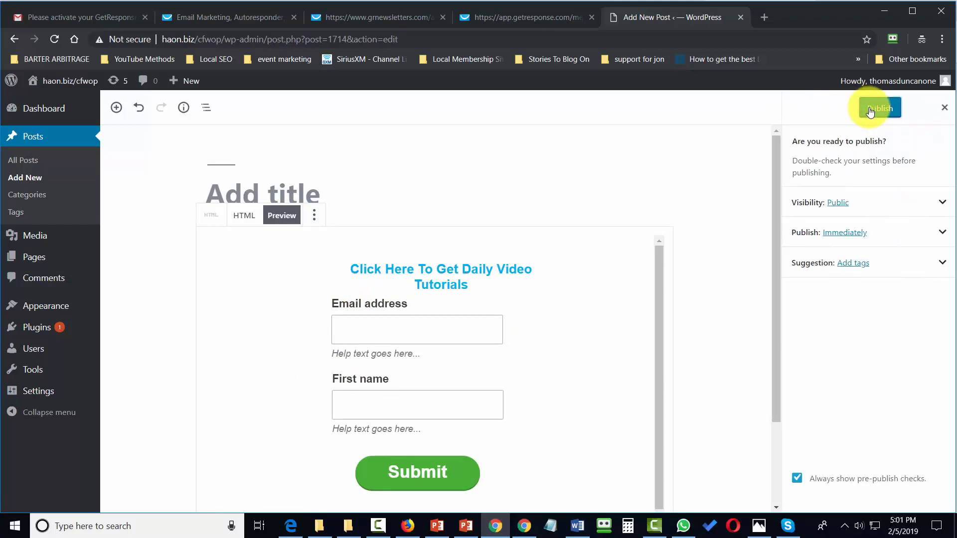
click(871, 110)
click(825, 238)
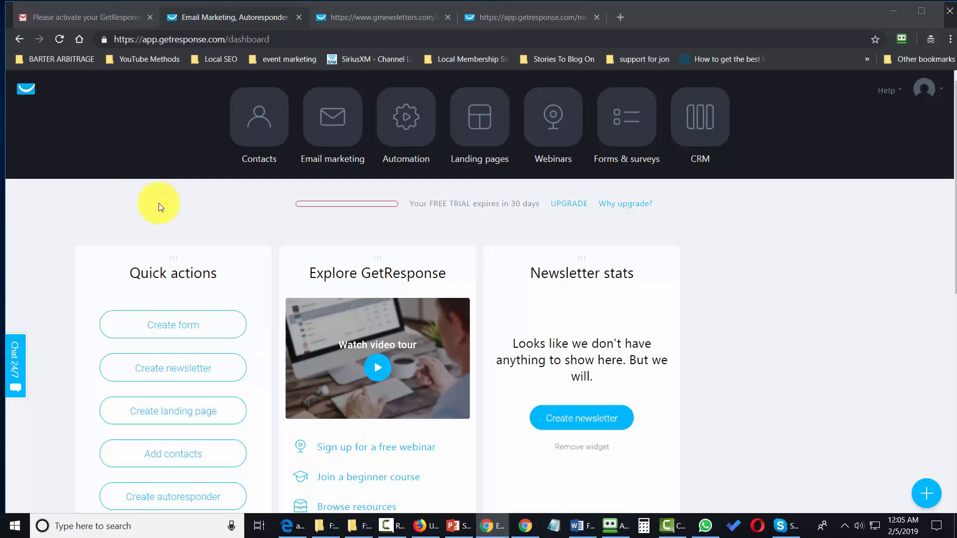
Switch to GetResponse, open the page for adding contacts and choose the list "craiglistharrisburgeast"
click(257, 122)
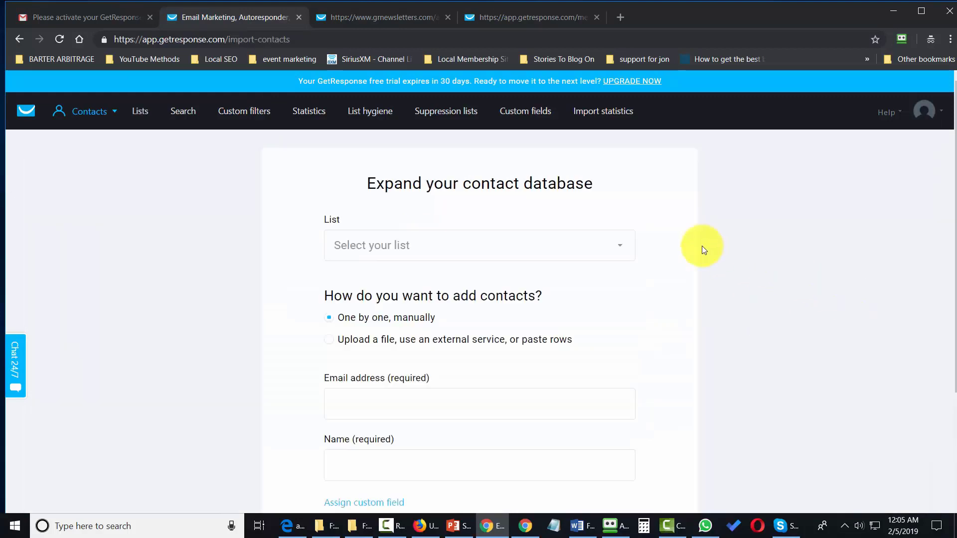
click(619, 248)
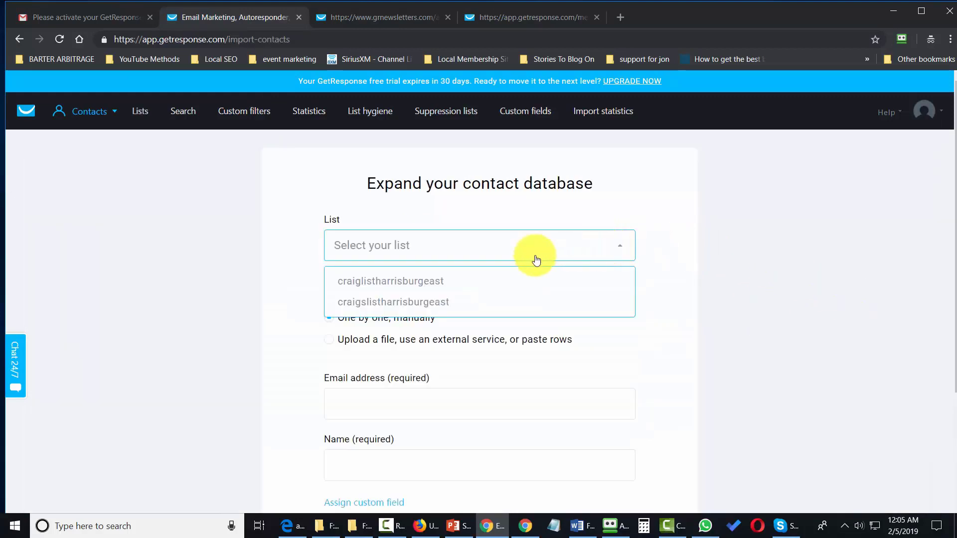
click(424, 283)
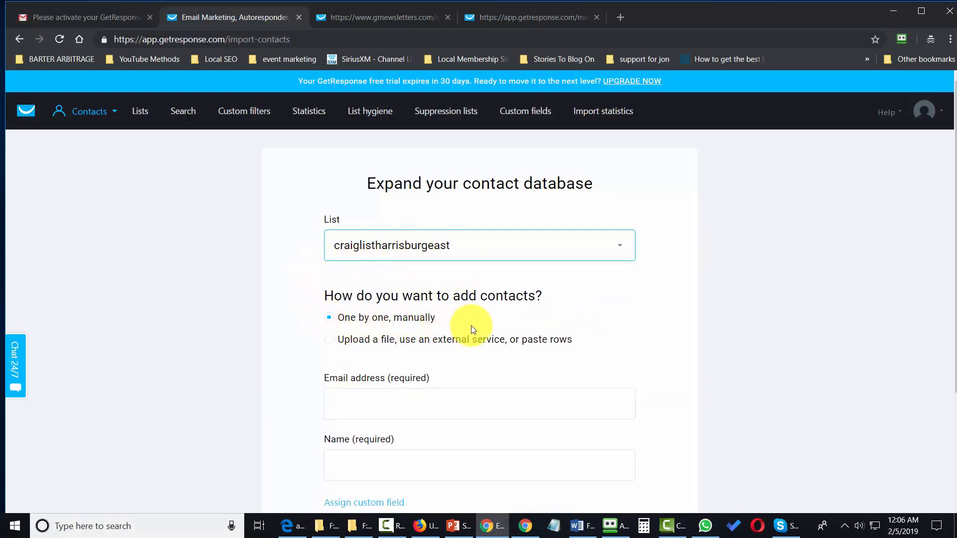
Enter the contact's email address and full name, confirm permission to add the person, and add the contact to the list
scroll(471, 325, down, 1)
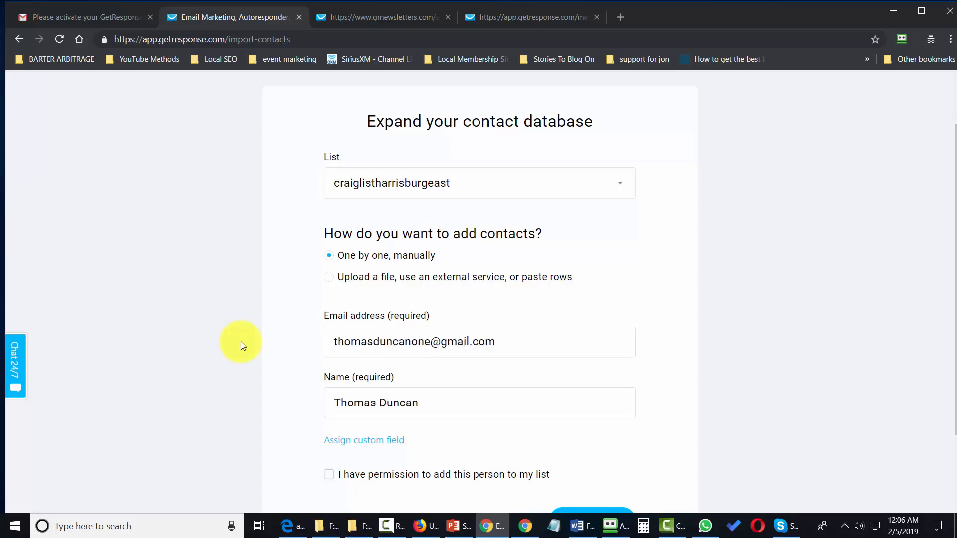
scroll(407, 339, down, 2)
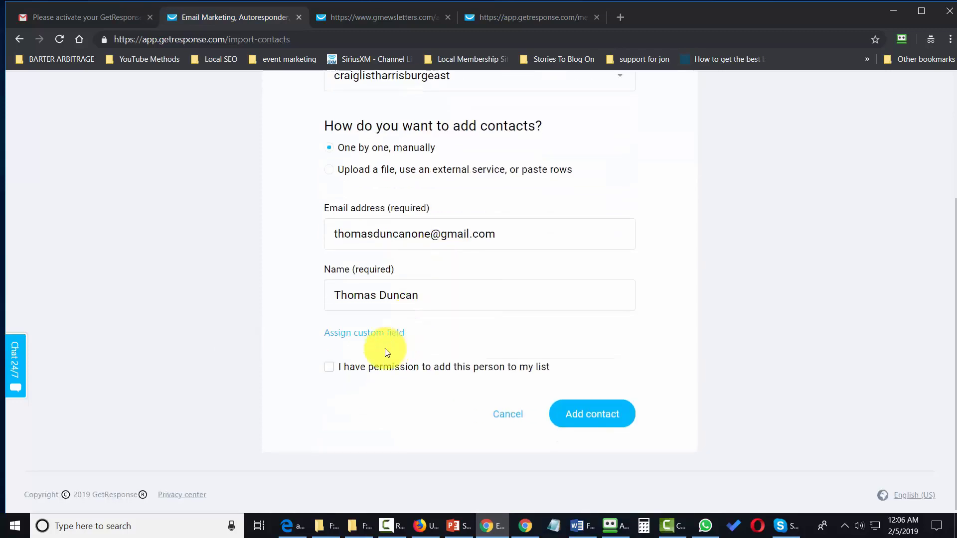
click(330, 372)
scroll(397, 312, up, 1)
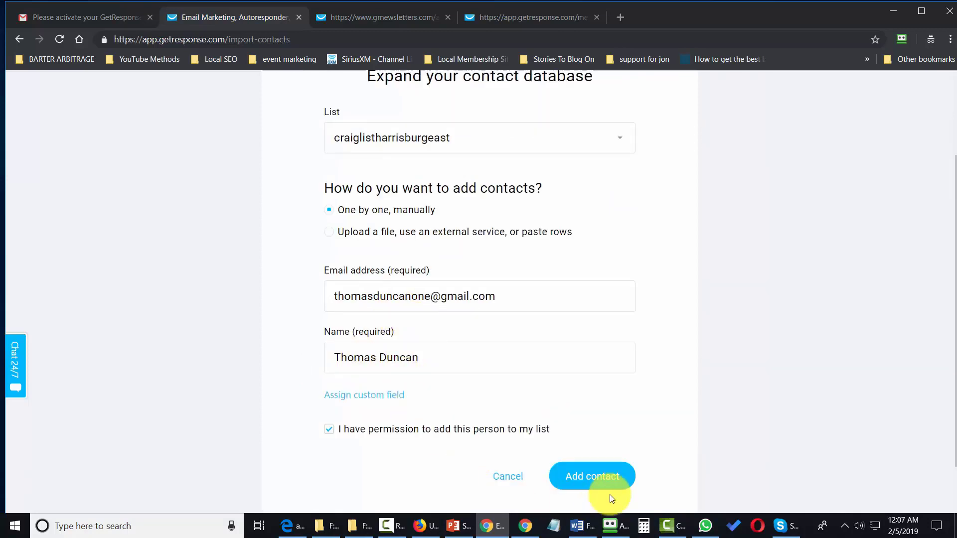
click(583, 479)
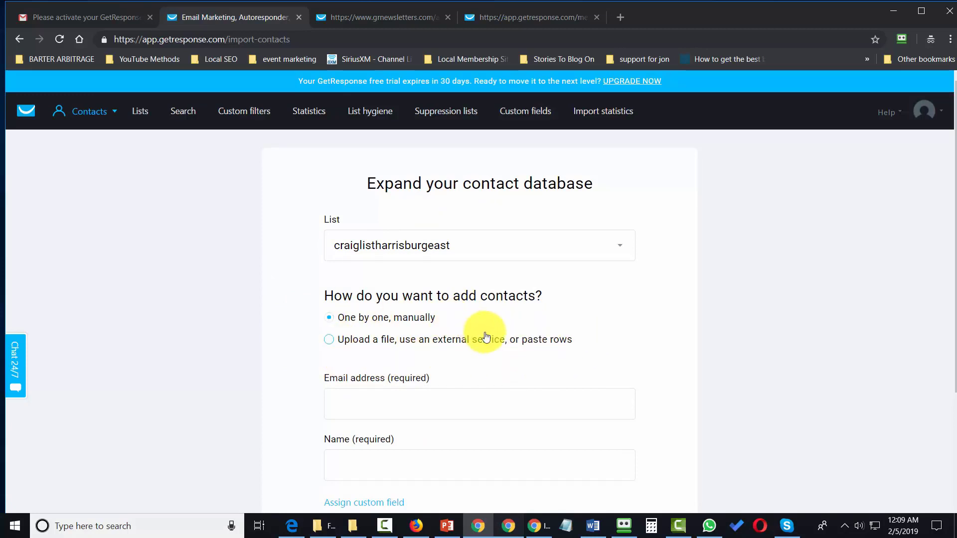
Switch to adding contacts by file upload, external service or pasted rows, and confirm permission to add these people
click(330, 342)
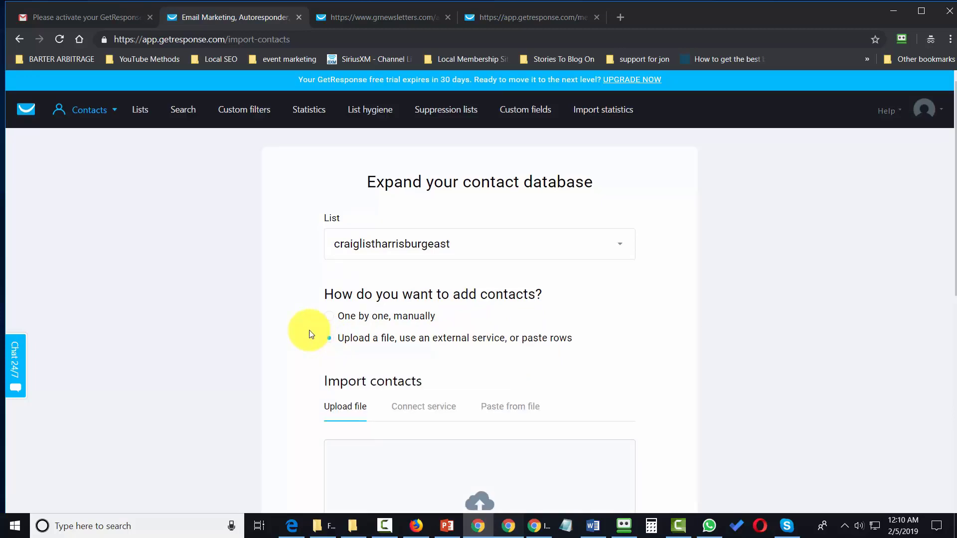
scroll(309, 334, down, 3)
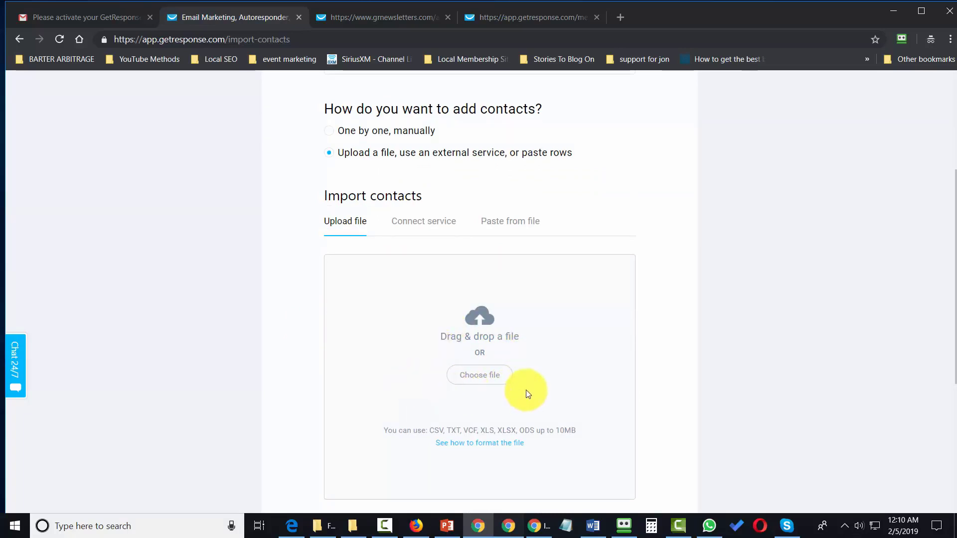
scroll(529, 394, down, 4)
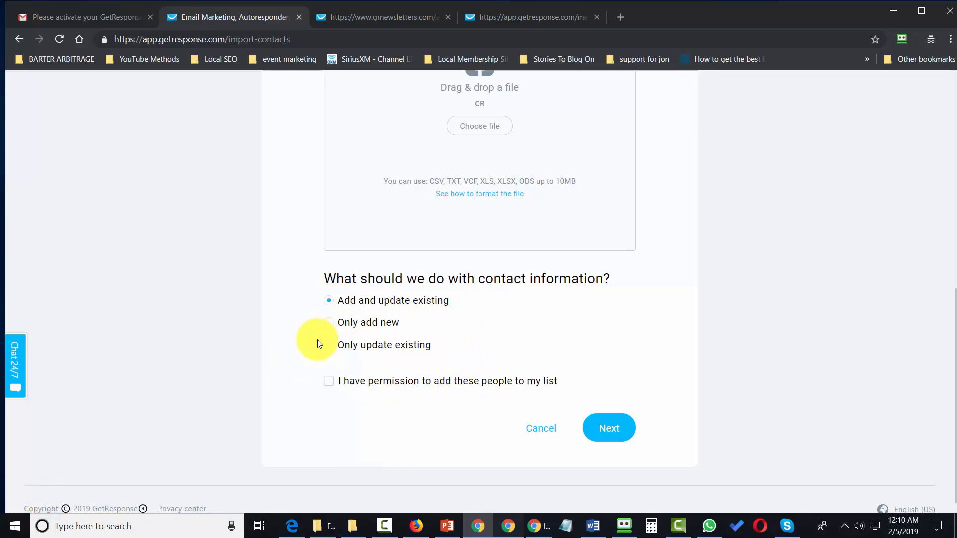
click(327, 382)
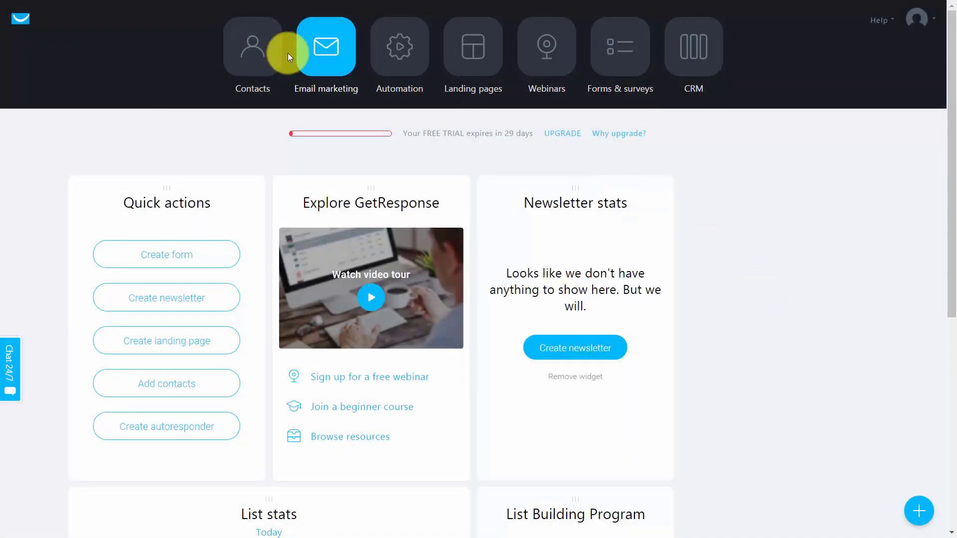
Open list hygiene for the contacts and add the person's email address to the global blacklist for the account
click(251, 45)
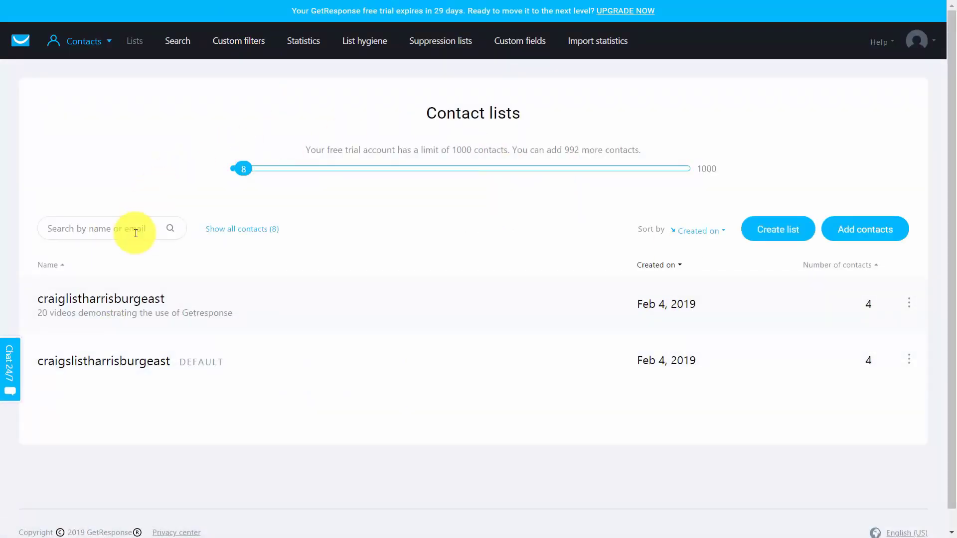
click(114, 53)
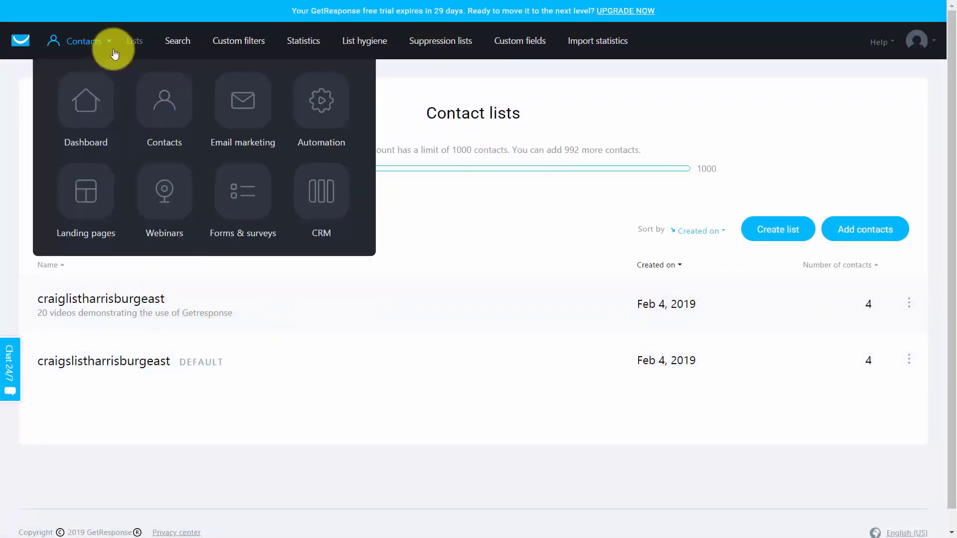
click(361, 48)
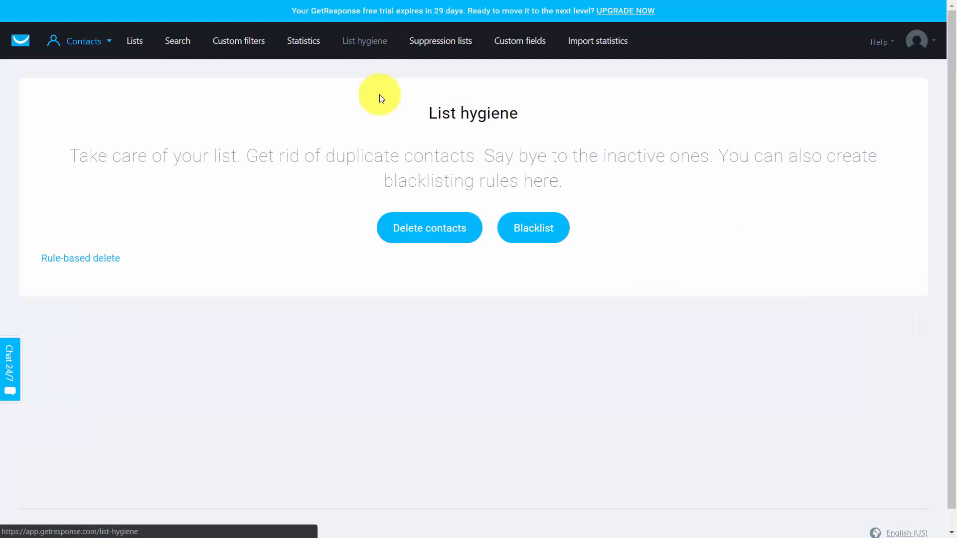
click(524, 231)
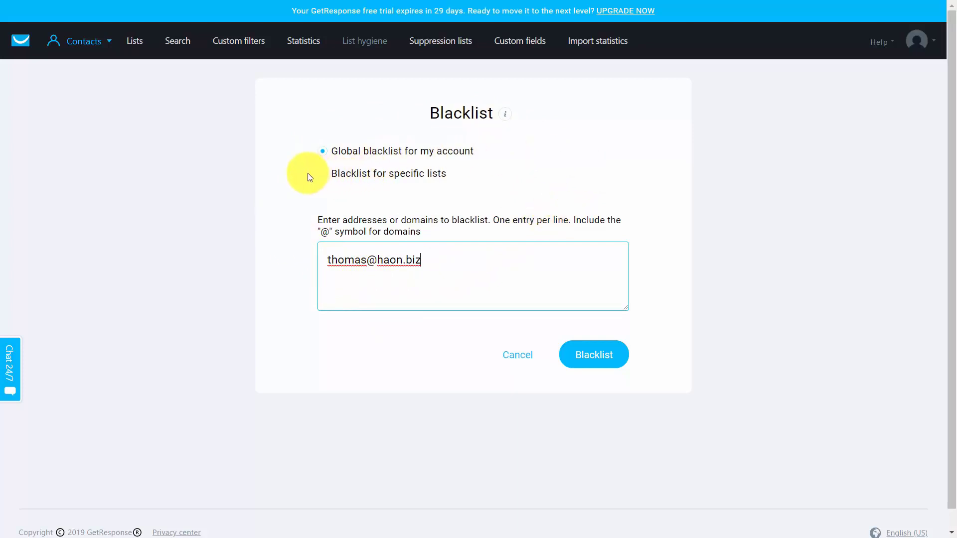
click(586, 358)
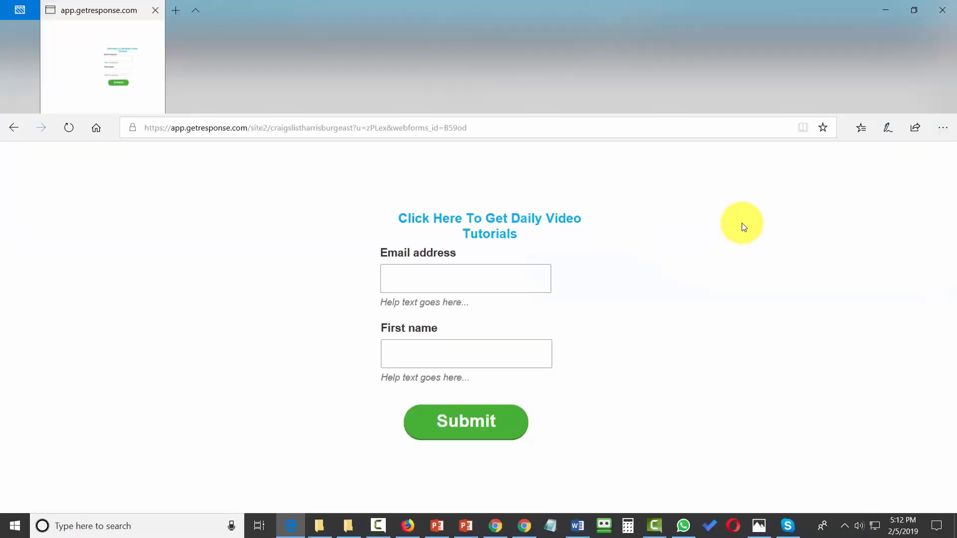
Test the published signup form by submitting it with the blacklisted email address and the person's first name
click(479, 277)
click(478, 277)
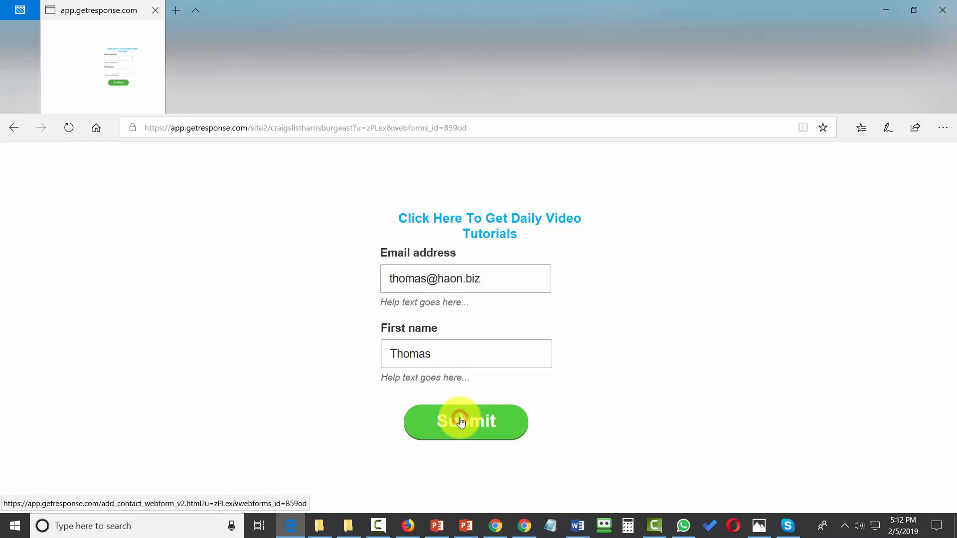
click(461, 422)
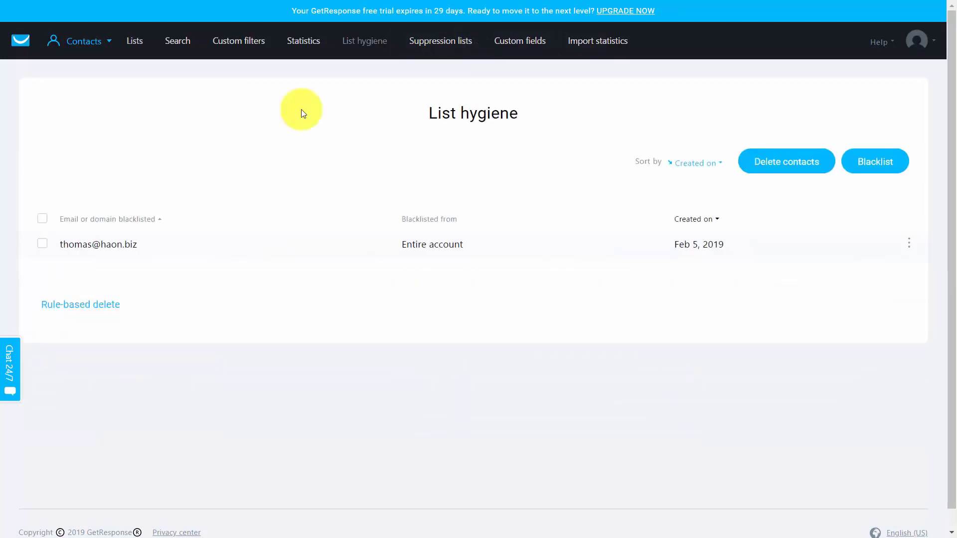
Delete a contact by hand from the list "craiglistharrisburgeast" by entering the contact's email address
click(780, 168)
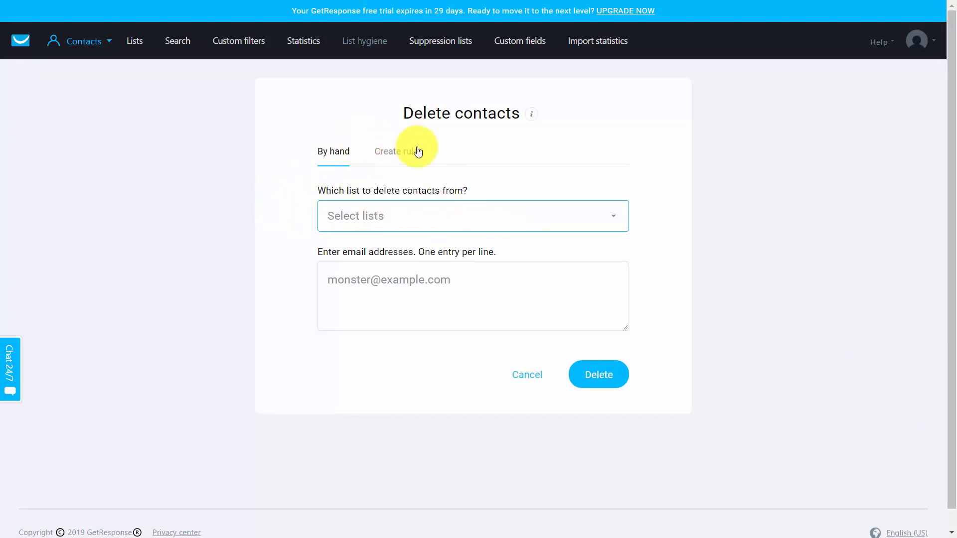
click(564, 222)
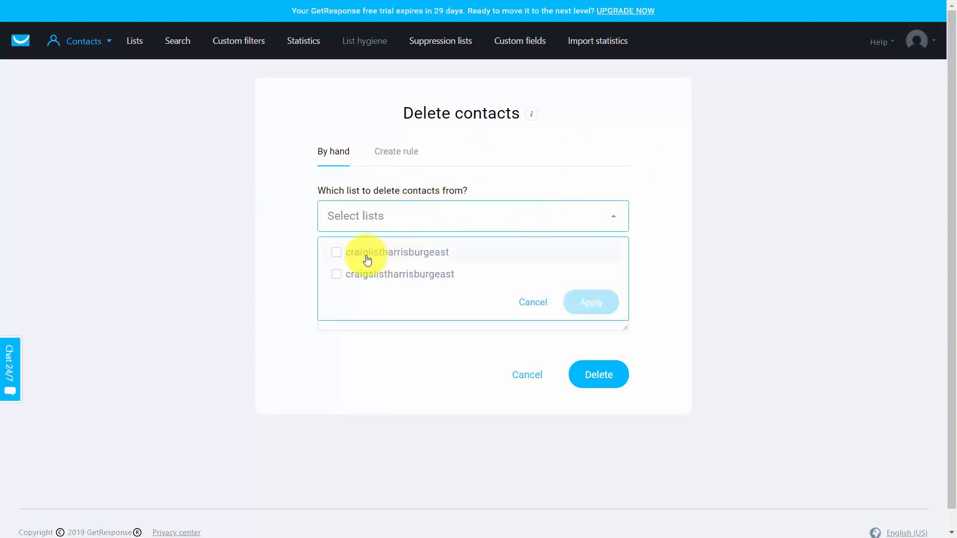
click(338, 256)
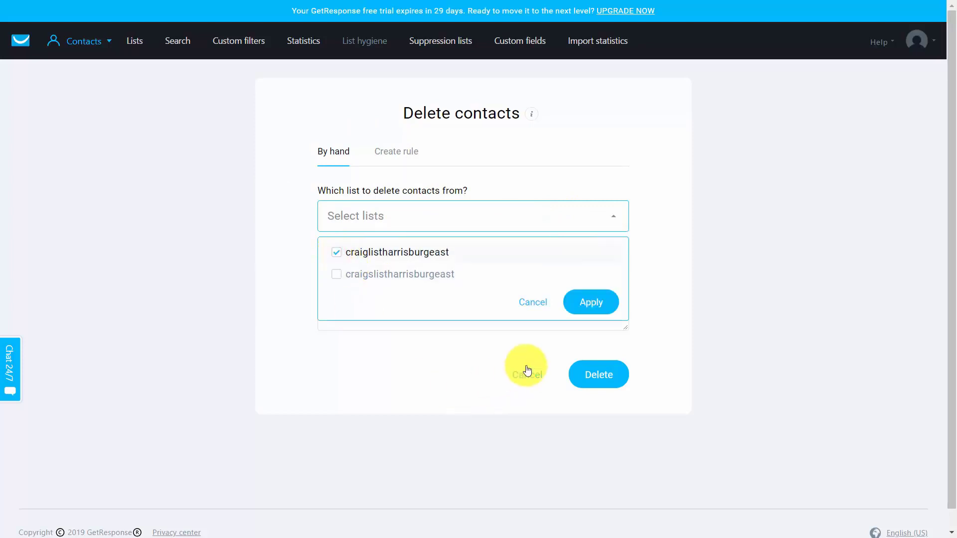
click(599, 304)
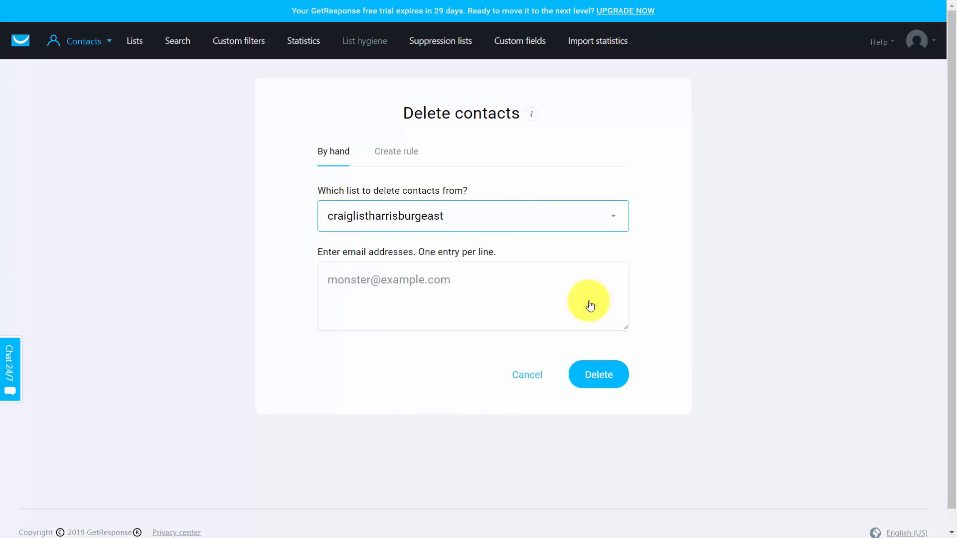
click(354, 280)
key(ctrl+v)
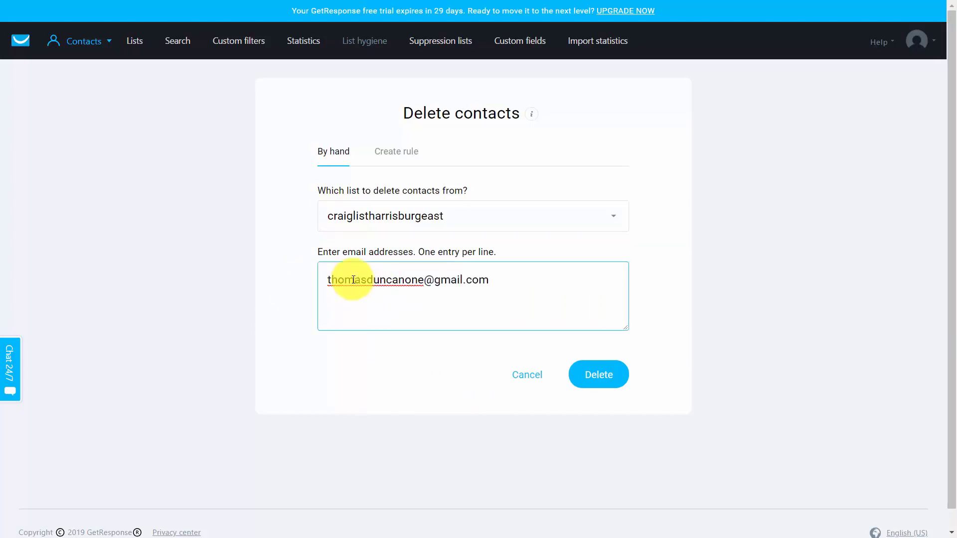
click(592, 380)
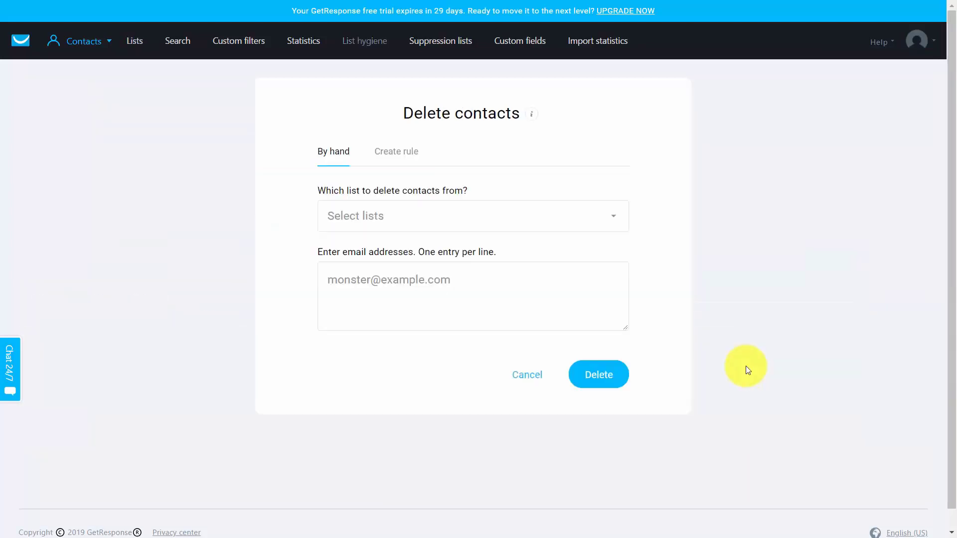
Create a deletion rule that removes contacts from "craigslistharrisburgeast" if they are no longer in "craiglistharrisburgeast"
click(377, 152)
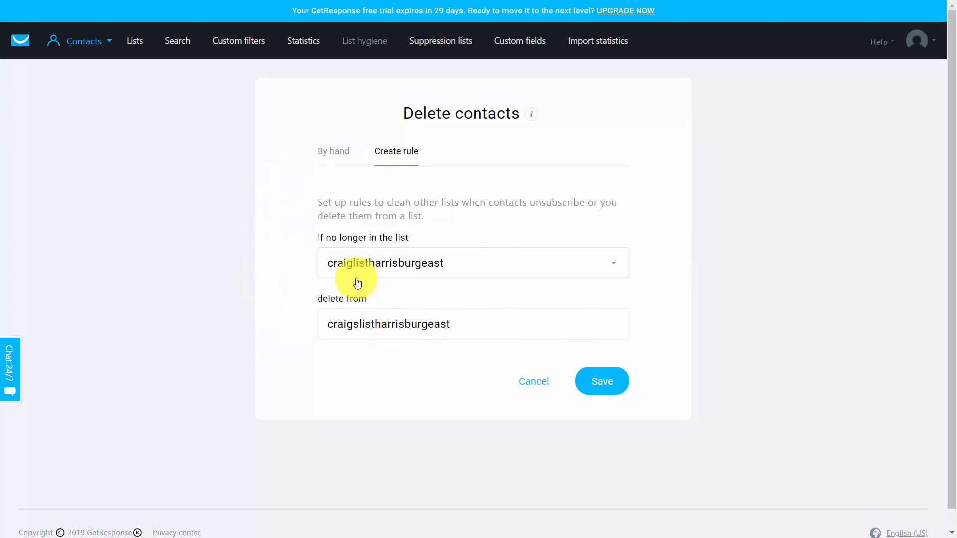
click(598, 389)
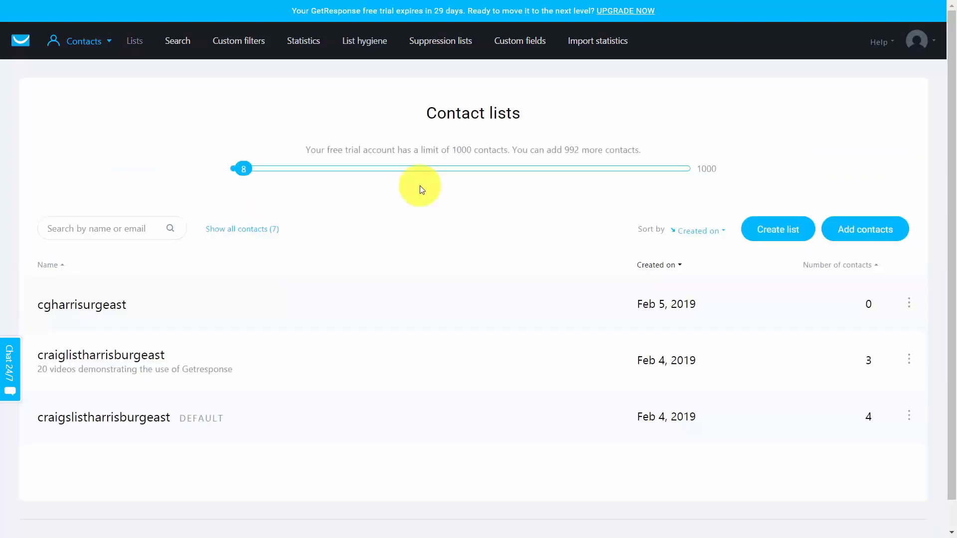
Open the list "craiglistharrisburgeast", select its first contact and delete that contact from the list
click(147, 357)
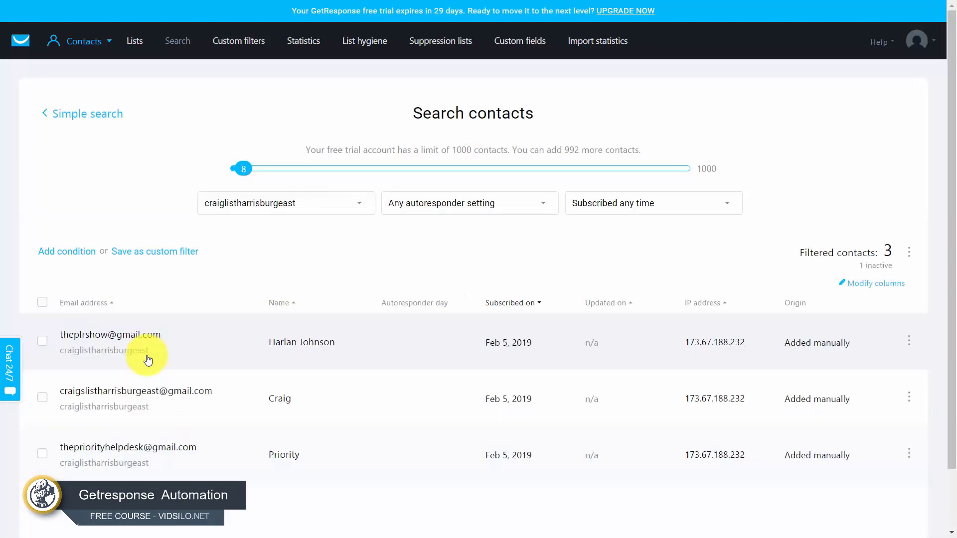
click(43, 342)
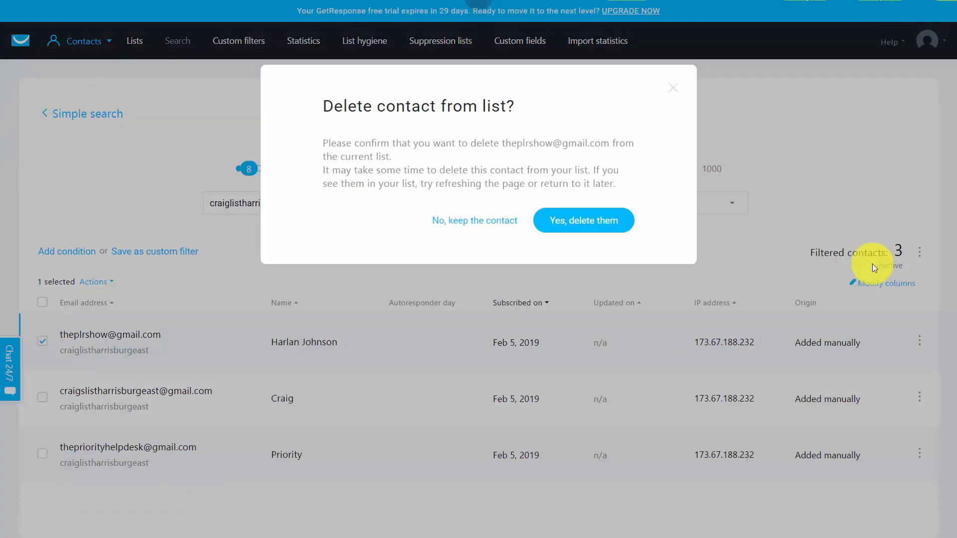
click(559, 222)
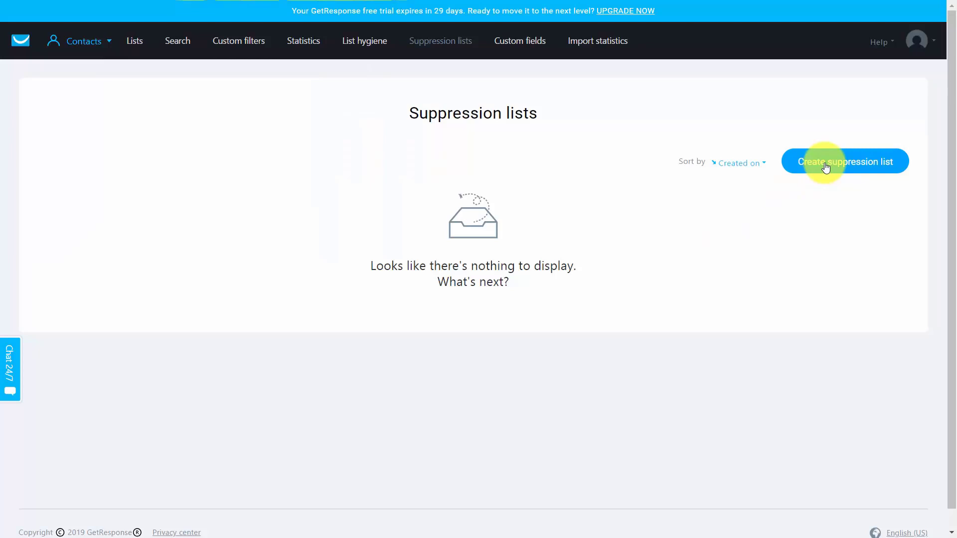
Create and save a suppression list named "before015" with one contact's email address as its rule
click(825, 168)
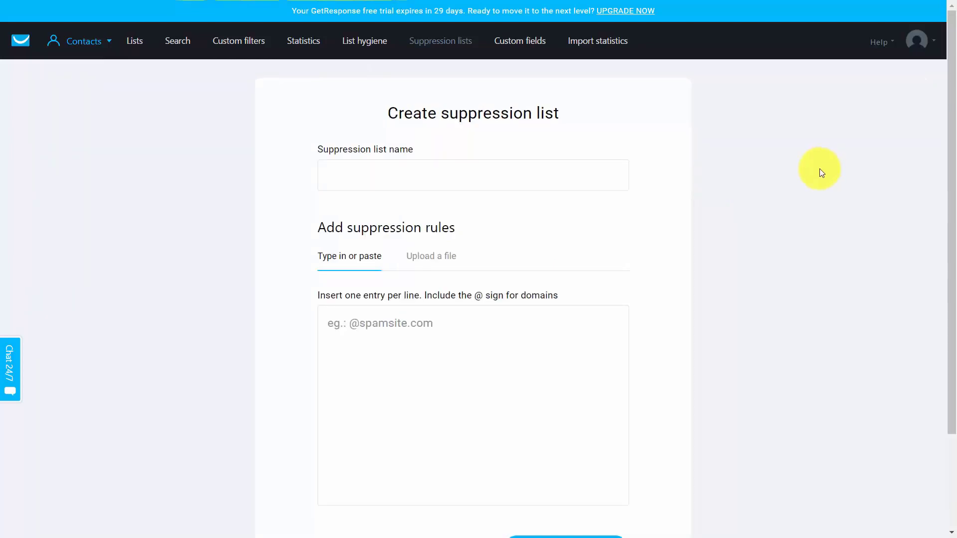
click(440, 174)
text(before015)
scroll(737, 249, down, 2)
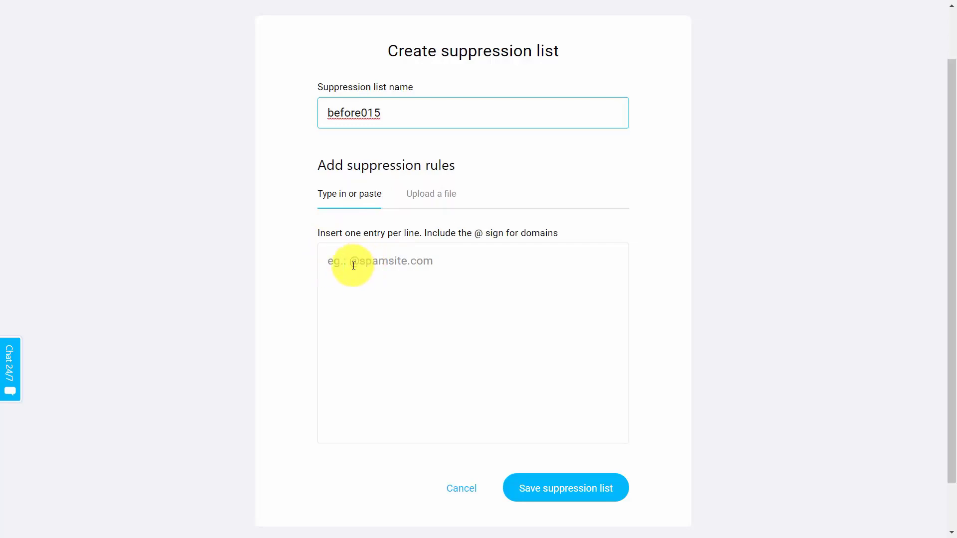
click(464, 356)
key(ctrl+v)
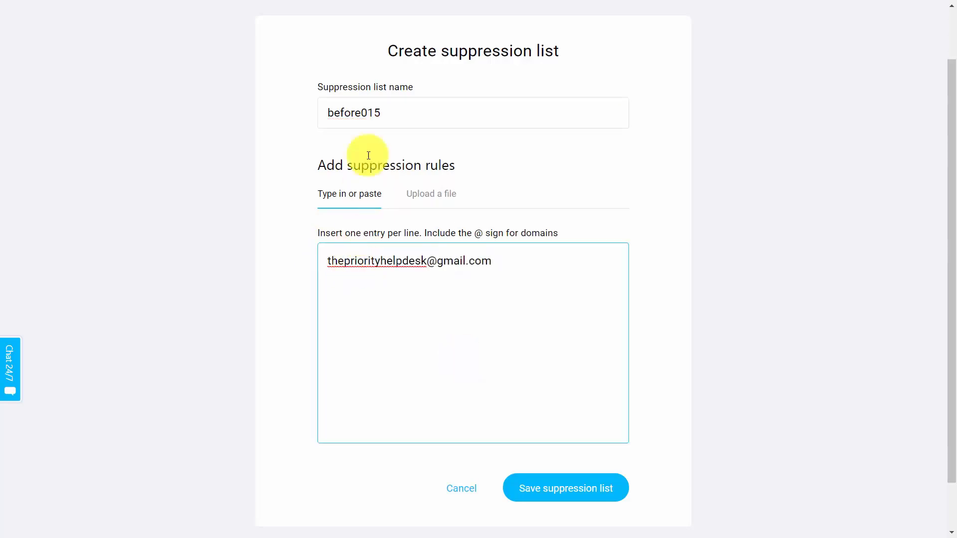
click(529, 487)
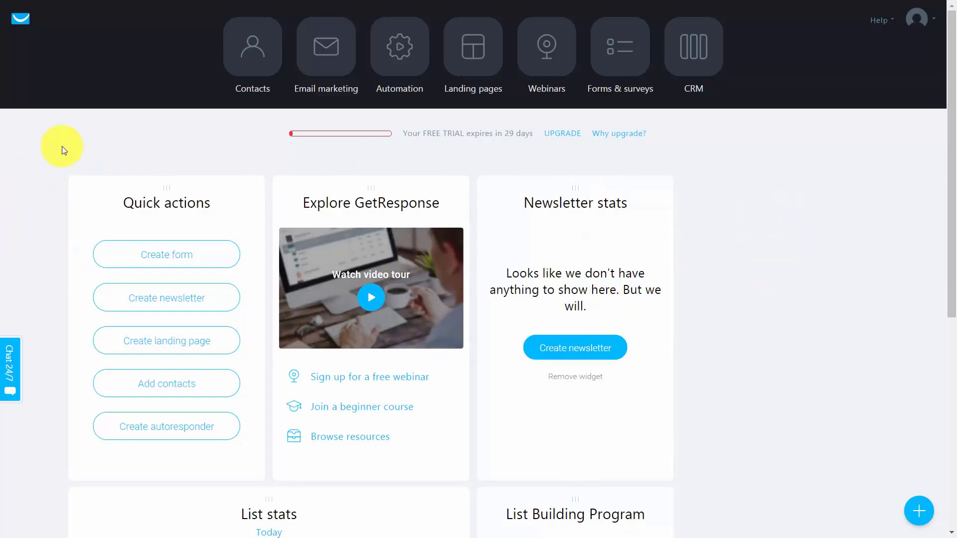
Create a new email marketing newsletter using the Drag-and-Drop Email Editor
click(317, 50)
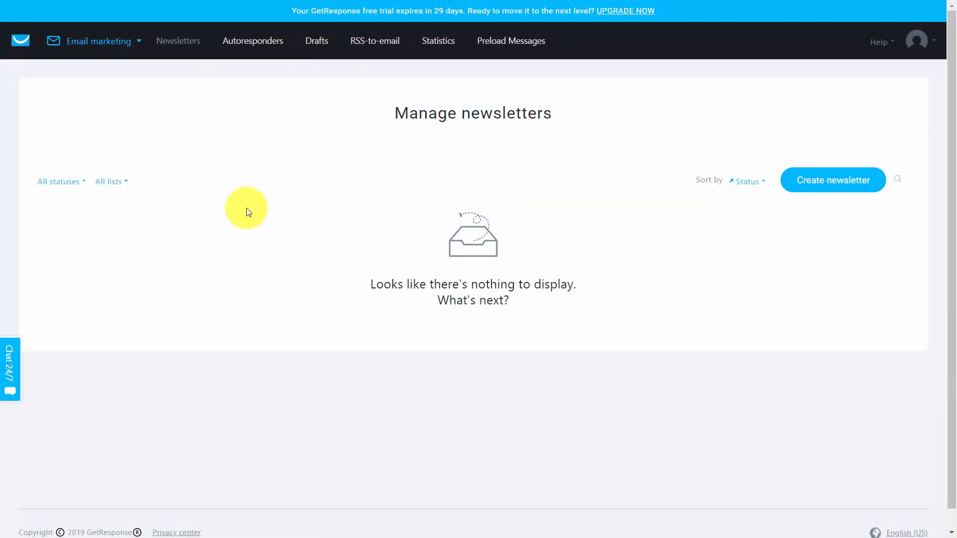
click(813, 185)
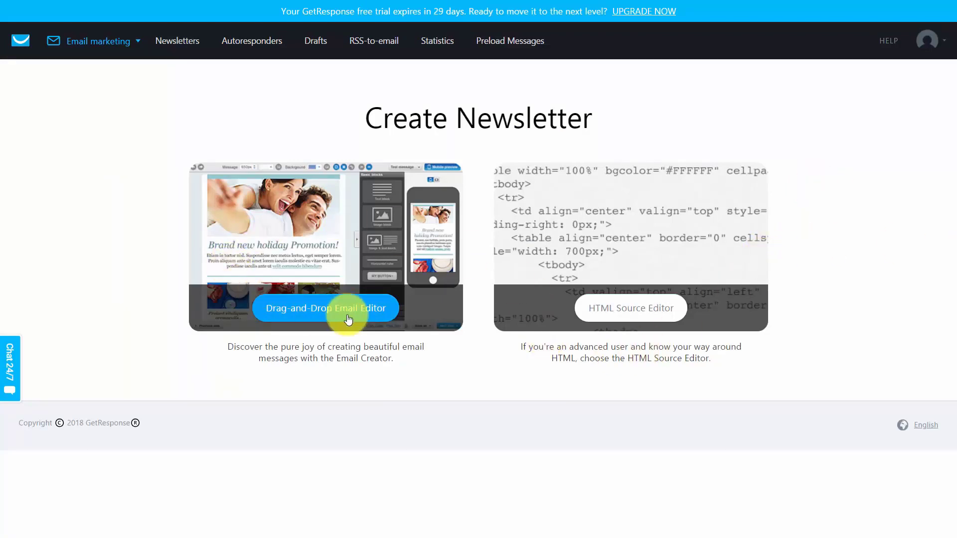
click(319, 310)
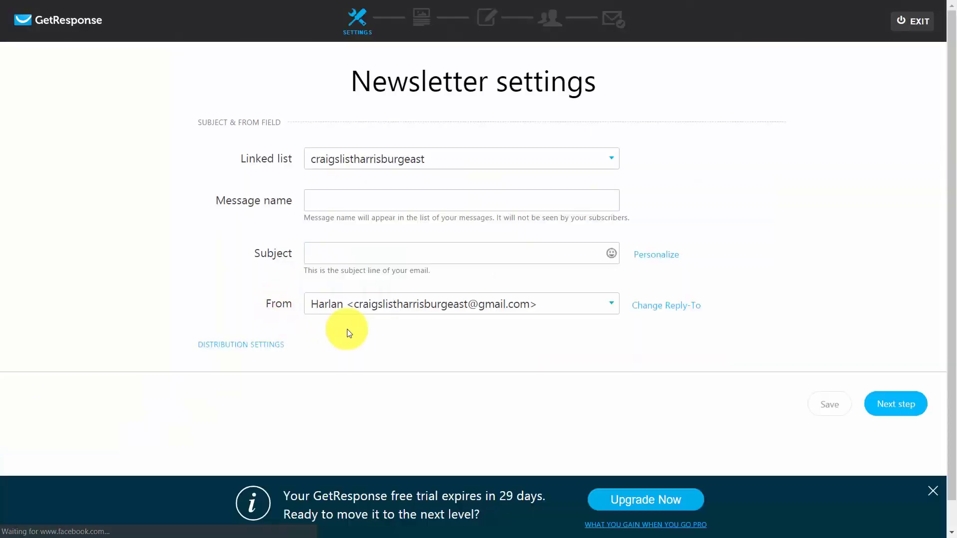
Keep "craigslistharrisburgeast" as the linked list, name the message "First E-Mail - Welcome" and set the subject to "Thanks for Signing Up"
click(592, 168)
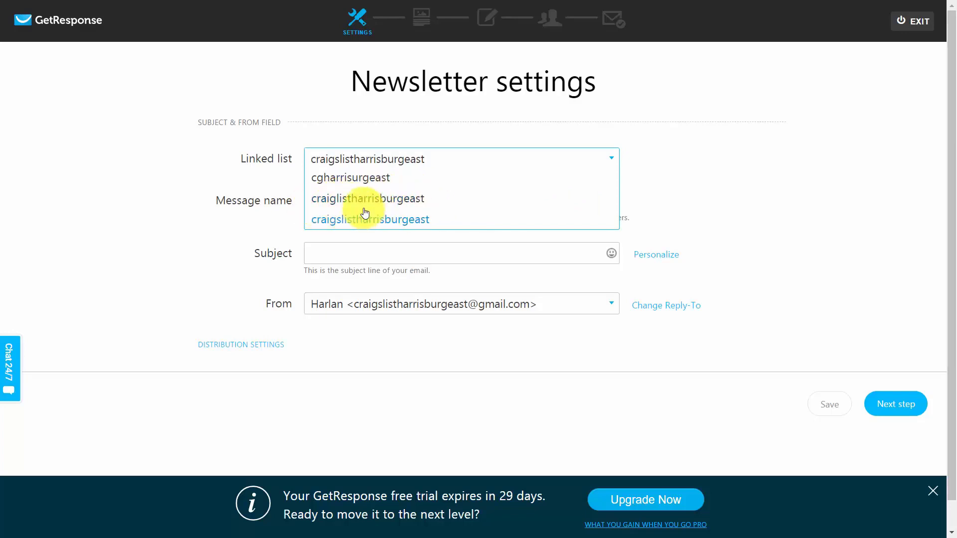
click(390, 163)
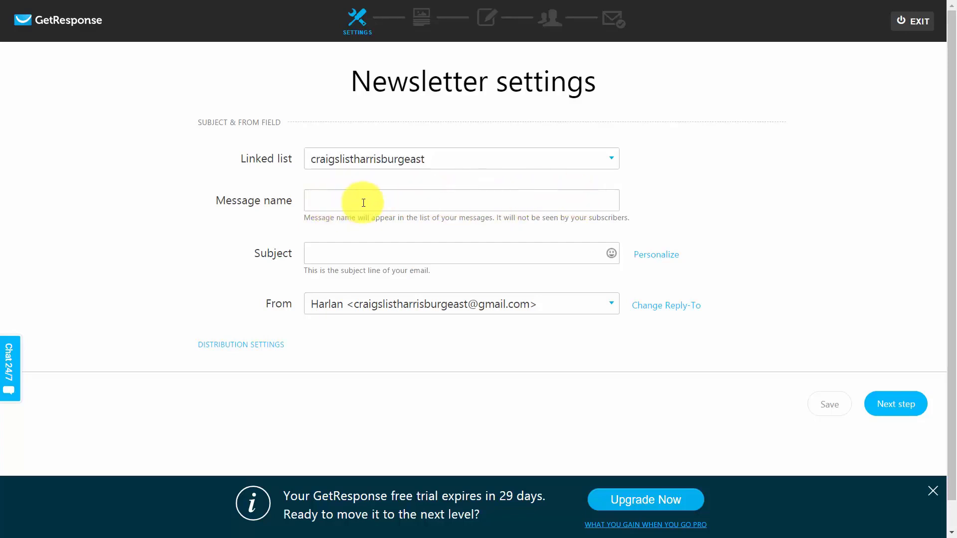
click(425, 202)
text(First E-Mail - Welcome)
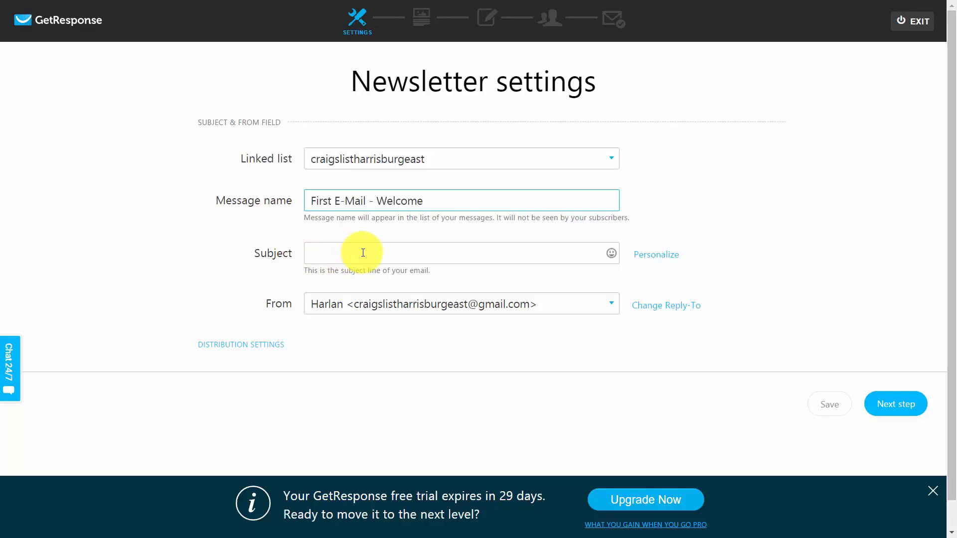
click(363, 253)
text(Thanks for Signing Up)
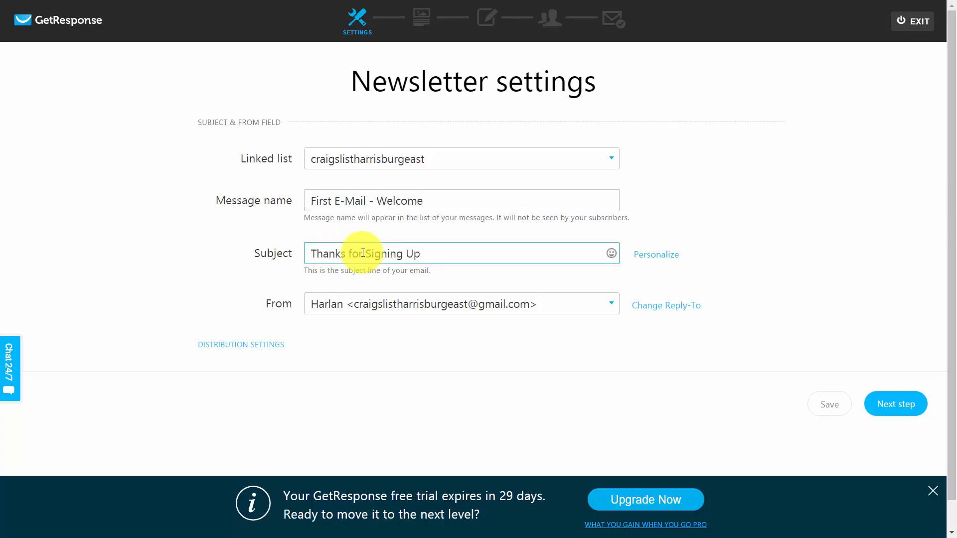
Add a new From email address and select it as the newsletter's sender
click(587, 306)
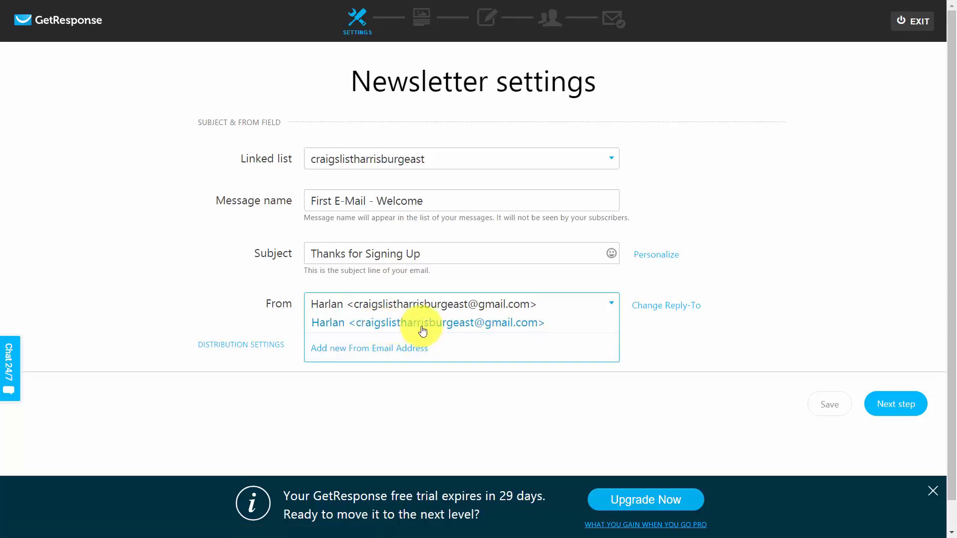
click(370, 353)
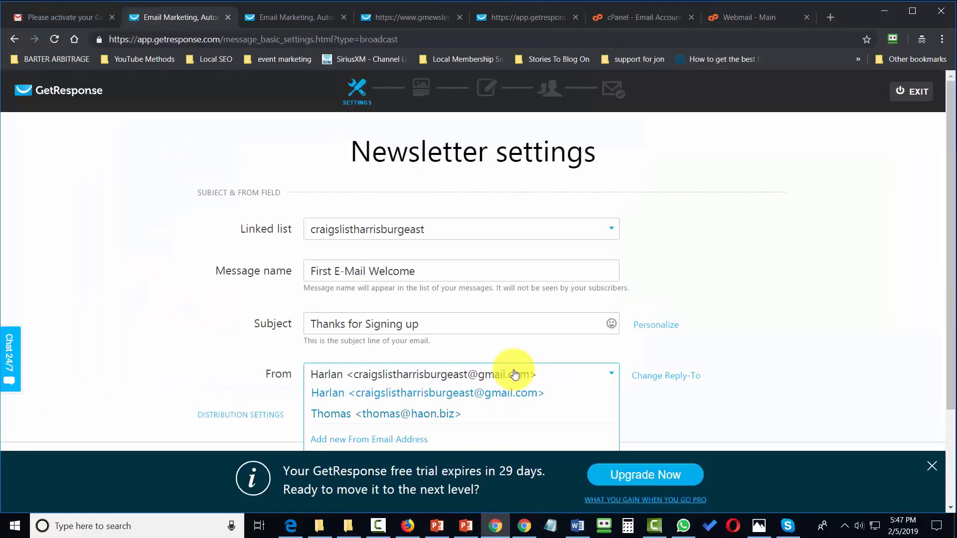
click(438, 416)
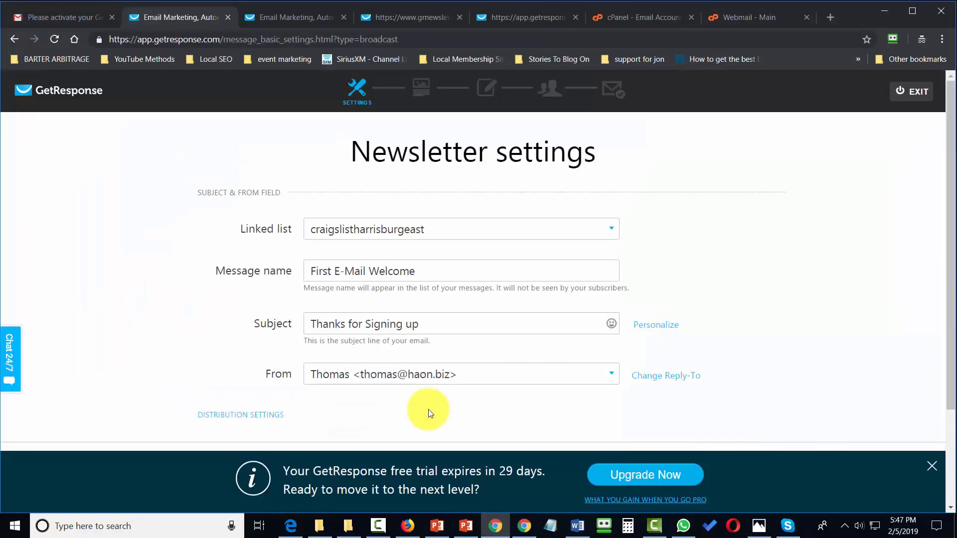
Continue past the newsletter settings and start the email from scratch with the Blank template
scroll(429, 409, down, 2)
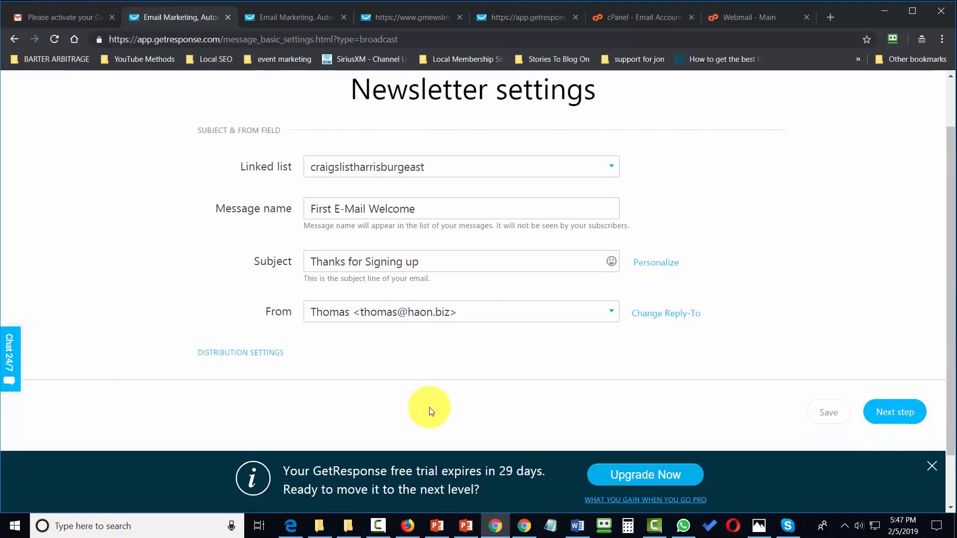
click(894, 412)
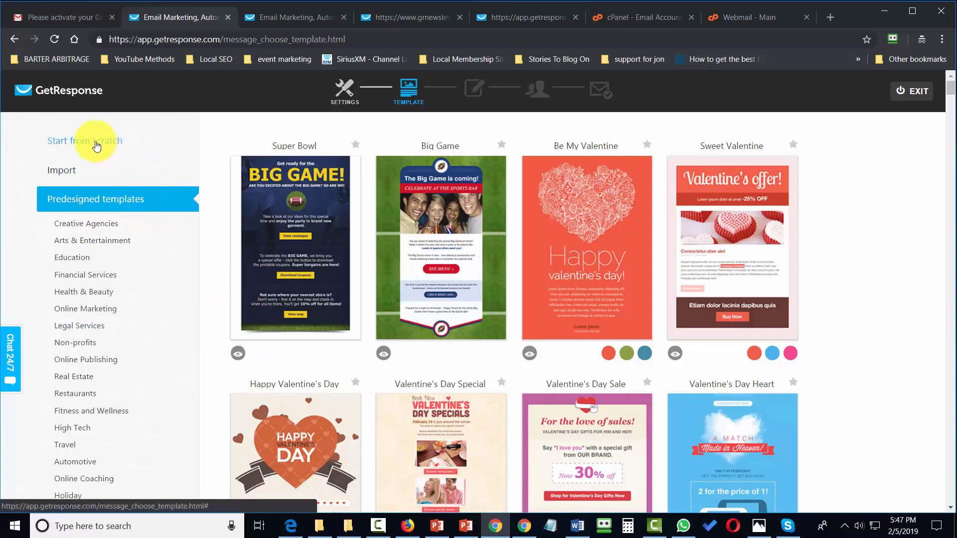
click(96, 144)
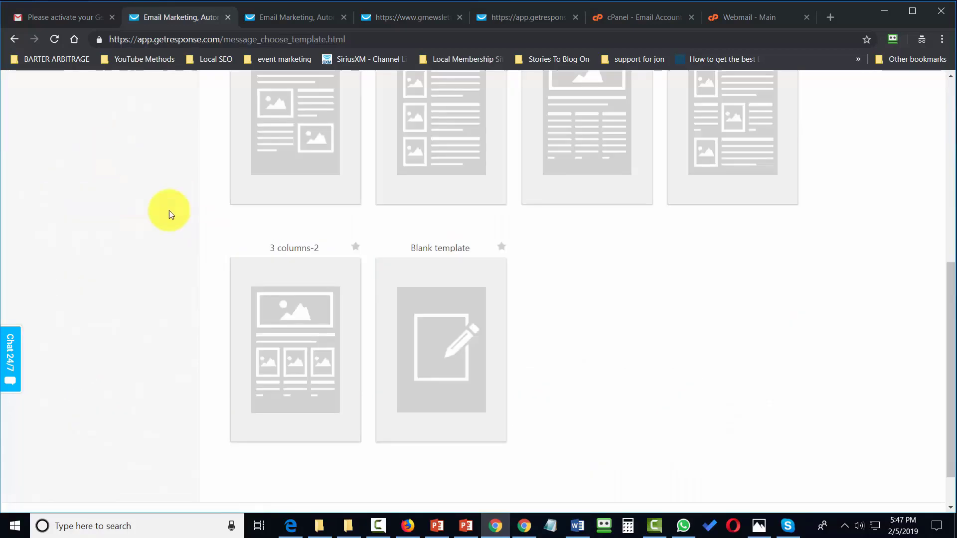
mouse_move(439, 323)
scroll(478, 319, up, 4)
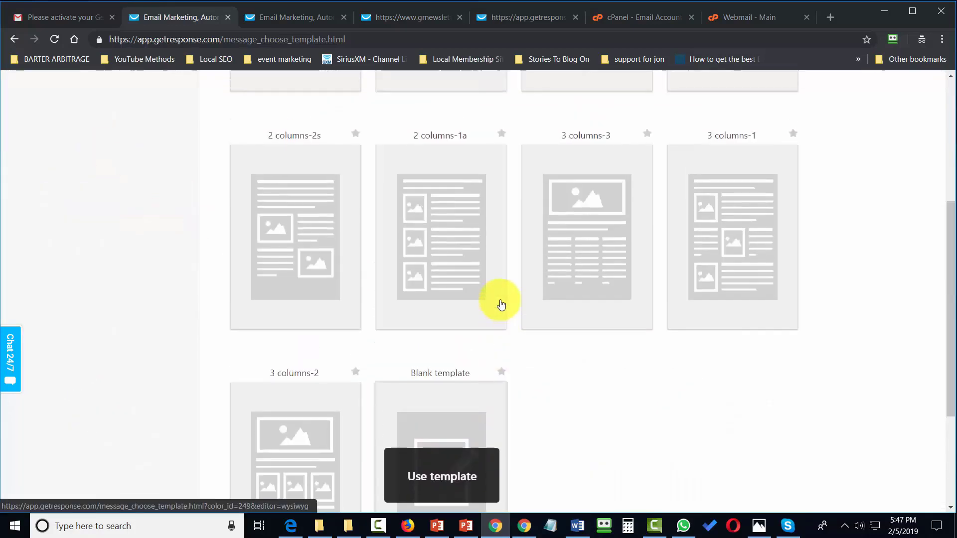
scroll(459, 214, down, 5)
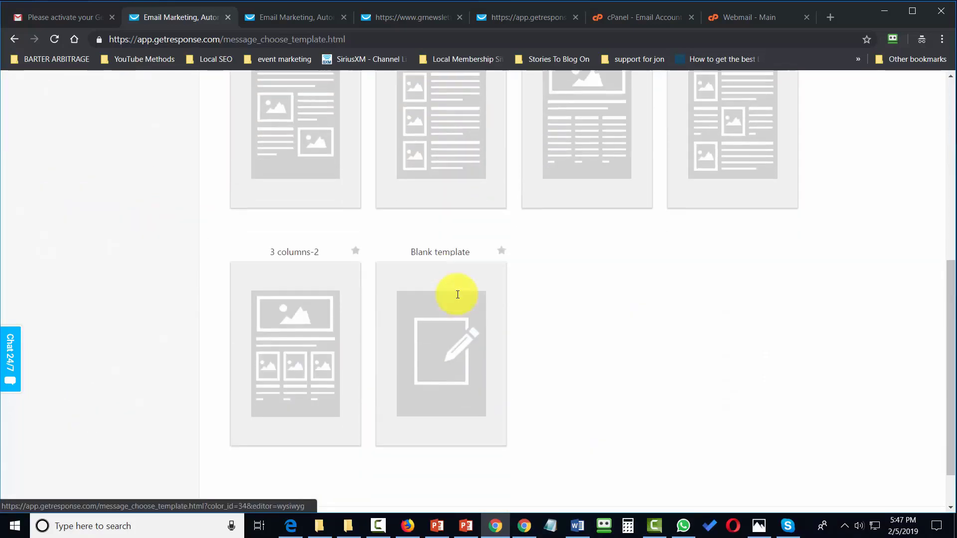
click(447, 308)
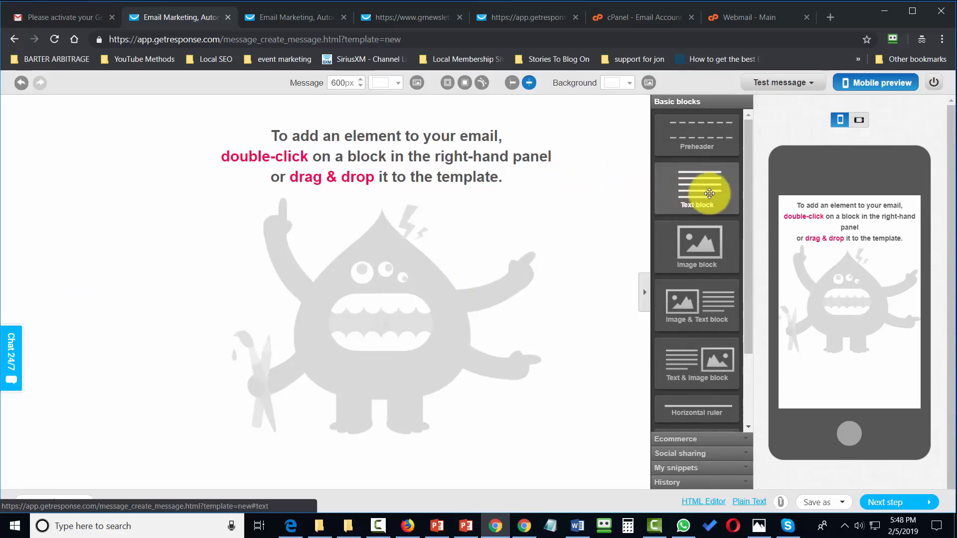
Add a text block to the message and replace its placeholder text with "Now is the time for all good men to come to the aid of their country."
drag(704, 188, 284, 144)
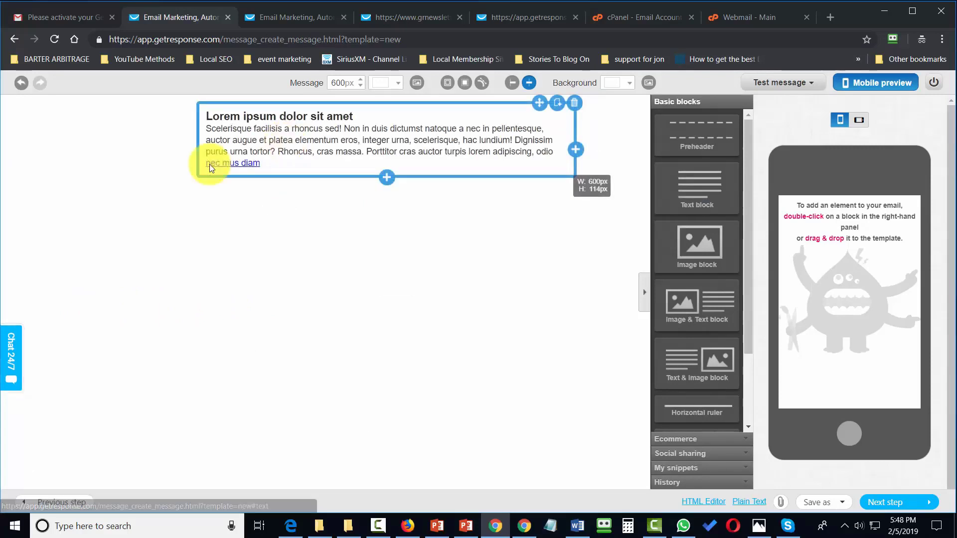
click(273, 157)
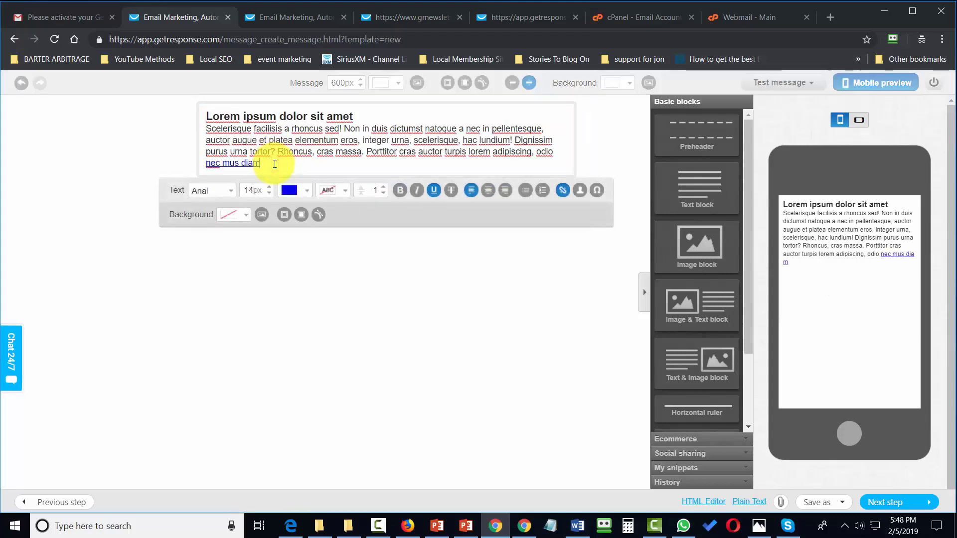
key(ctrl+a)
text(Now is the time for all good men to come to the aid of their country.)
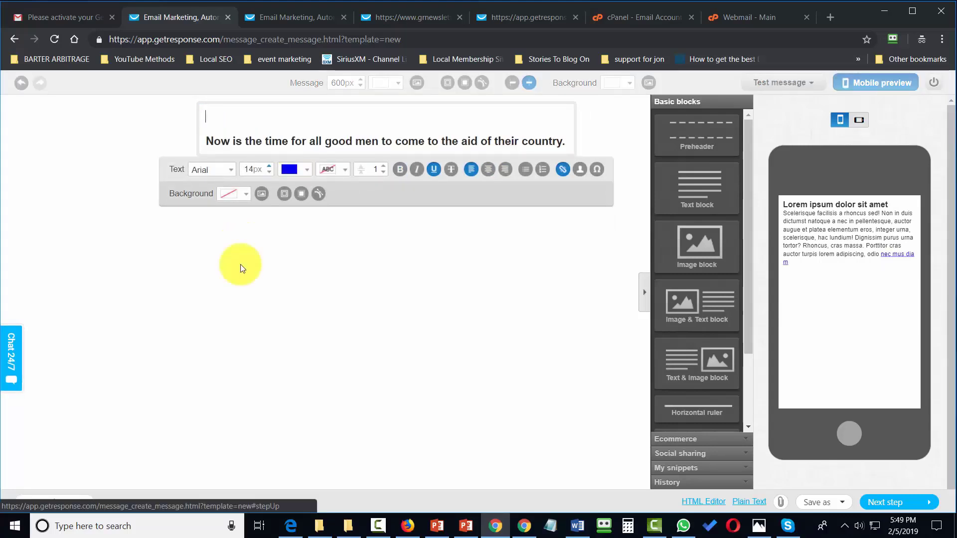
Insert the [[firstname]] field above the sentence, add the sender's first name as sign-off, and format the text as regular 18px Arial
click(581, 170)
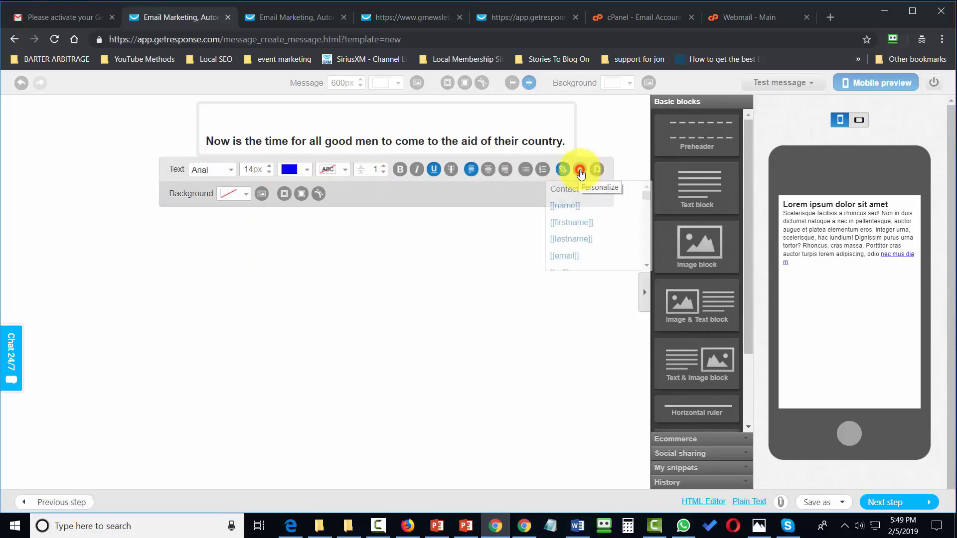
click(581, 223)
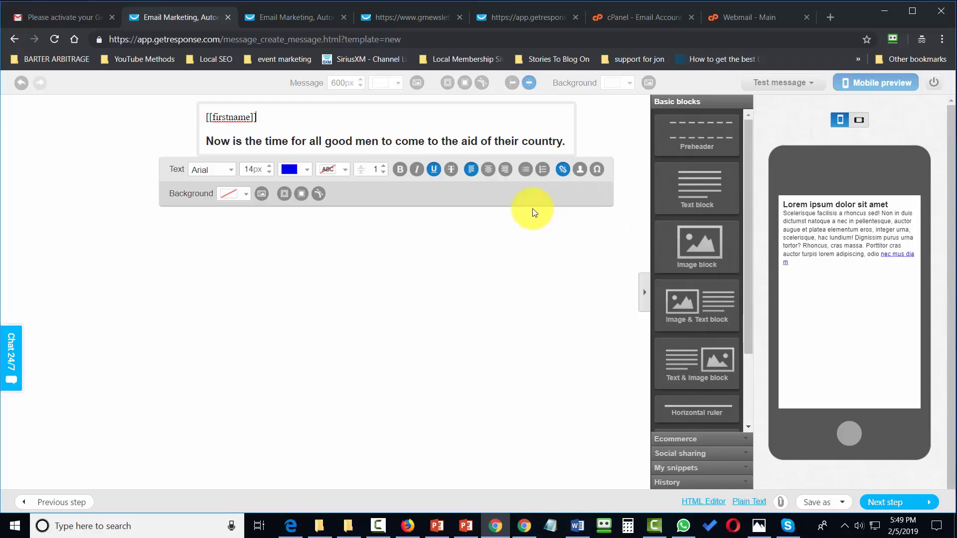
click(207, 141)
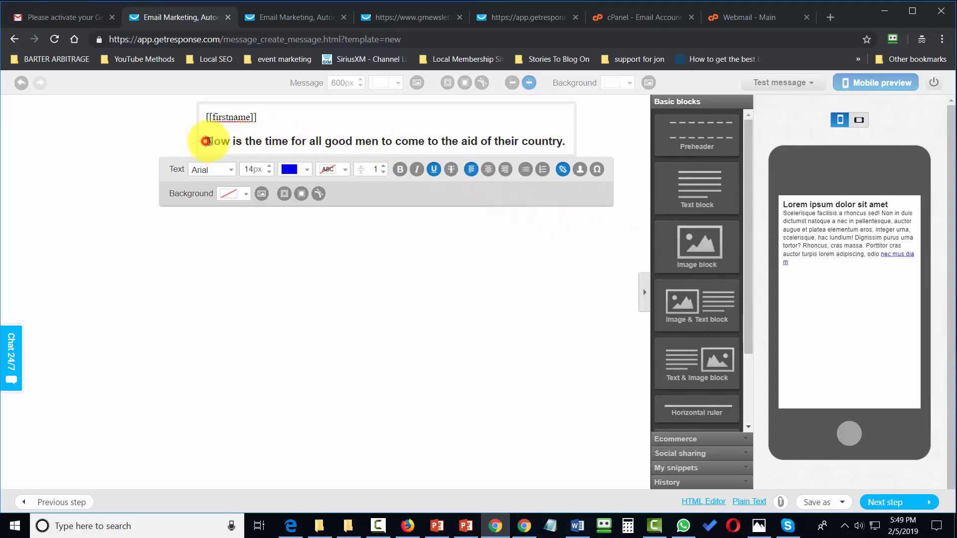
drag(207, 141, 576, 143)
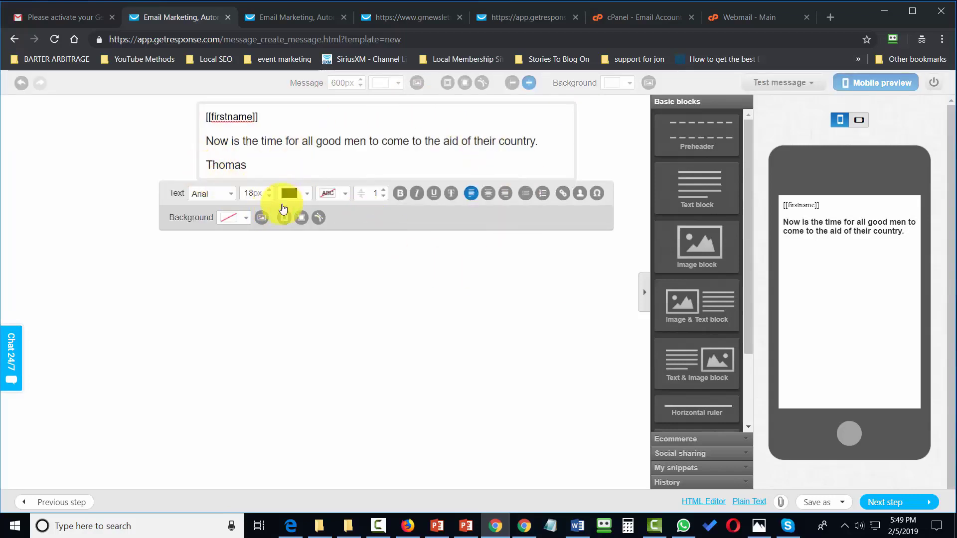
Generate the plain-text version from the HTML message and put a blank line after the greeting and after the sentence
click(748, 504)
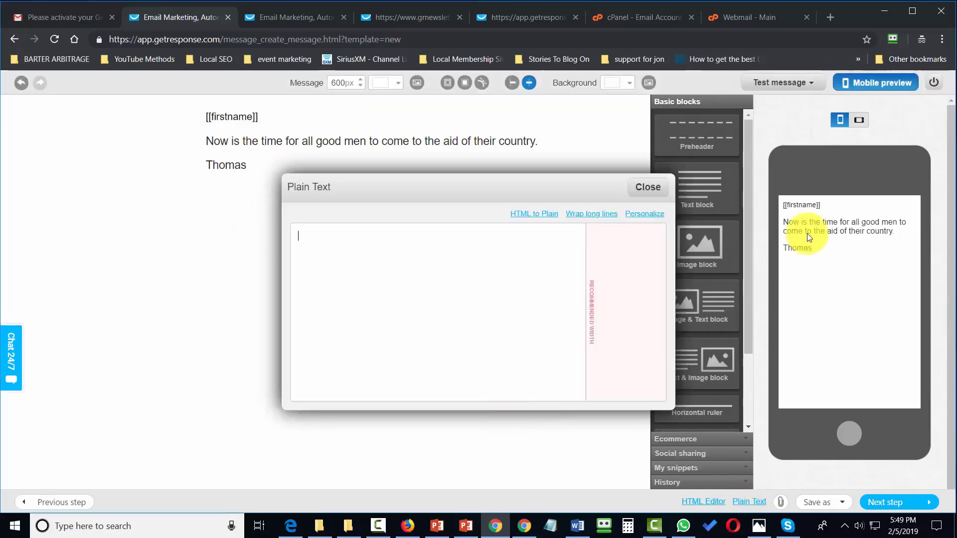
click(532, 214)
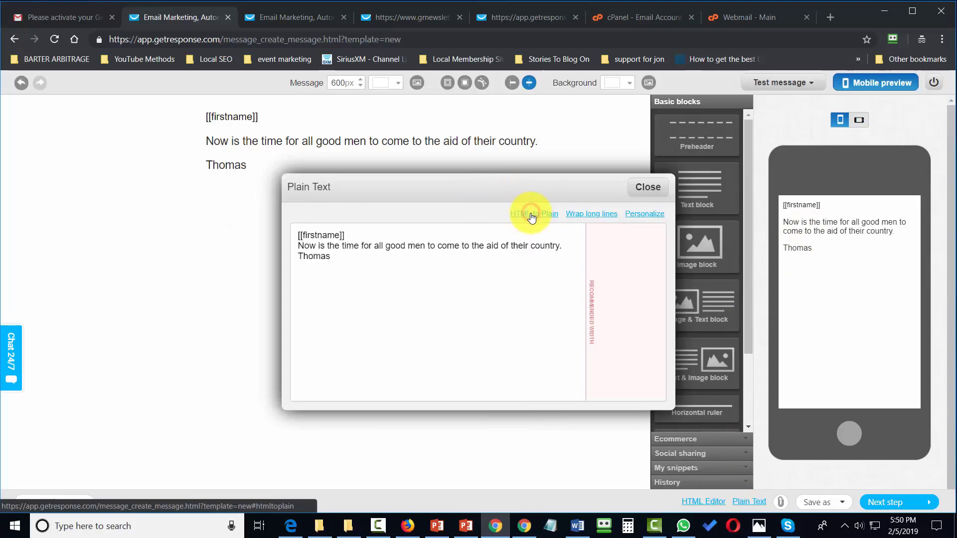
click(364, 236)
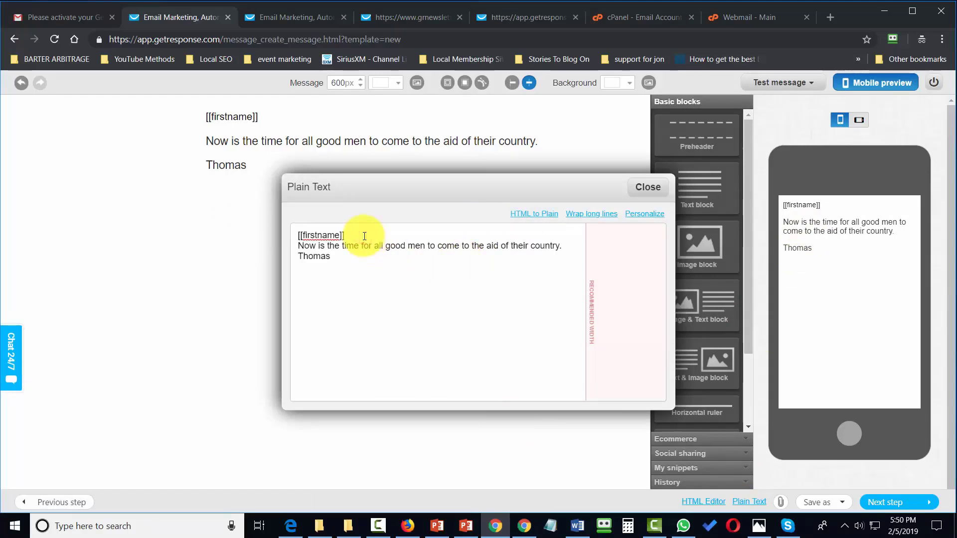
key(Return)
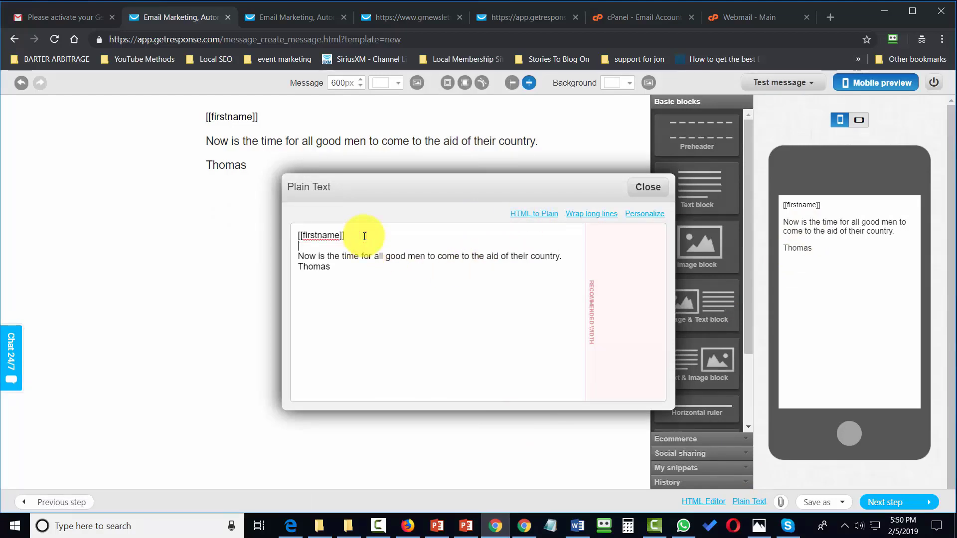
click(565, 255)
key(Return)
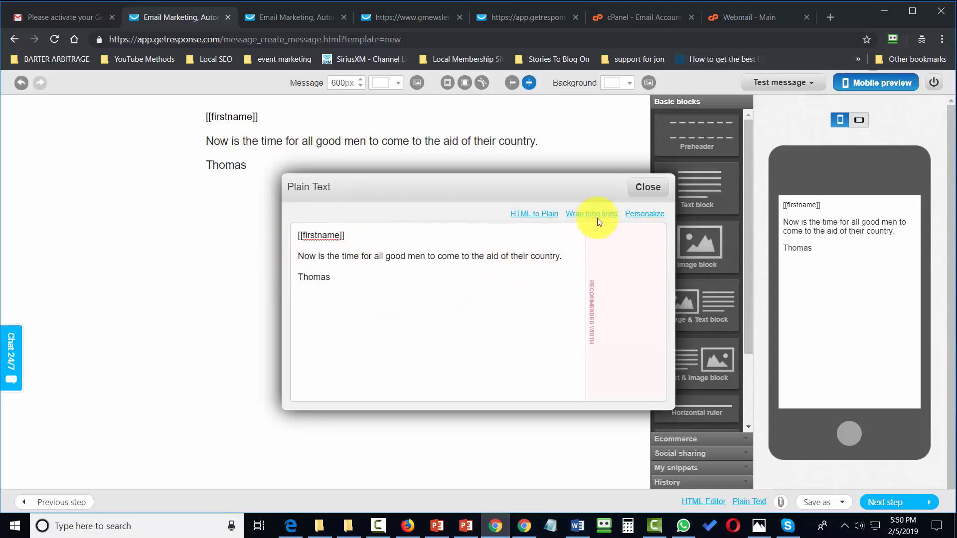
click(647, 187)
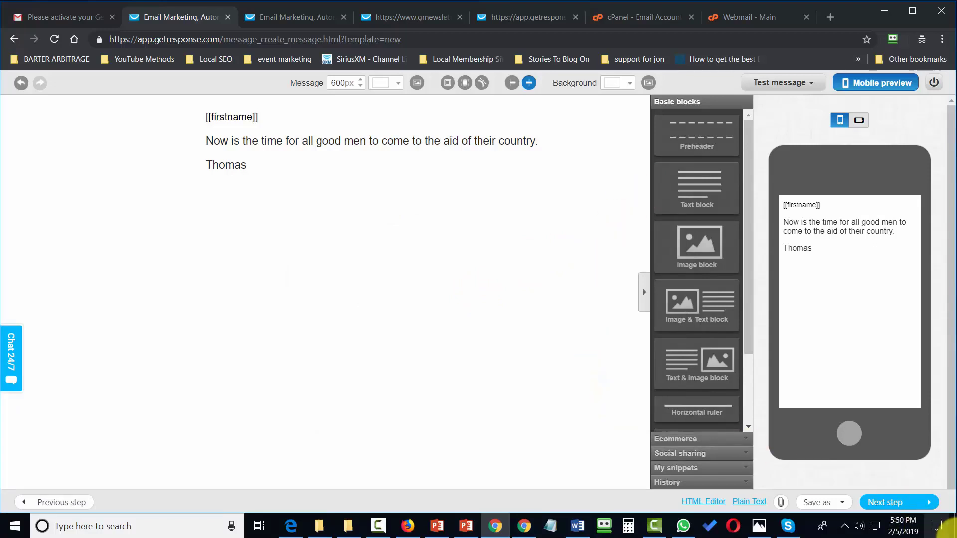
click(843, 503)
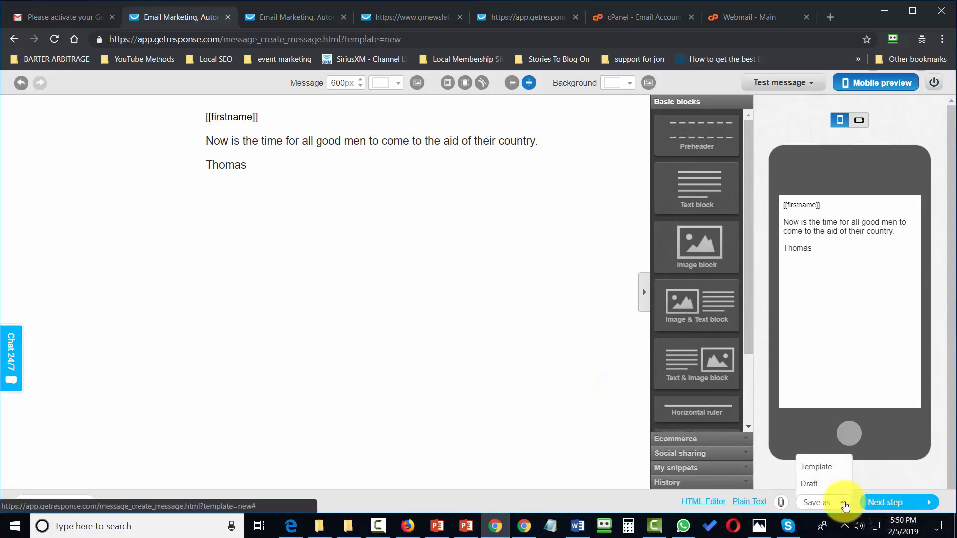
click(300, 378)
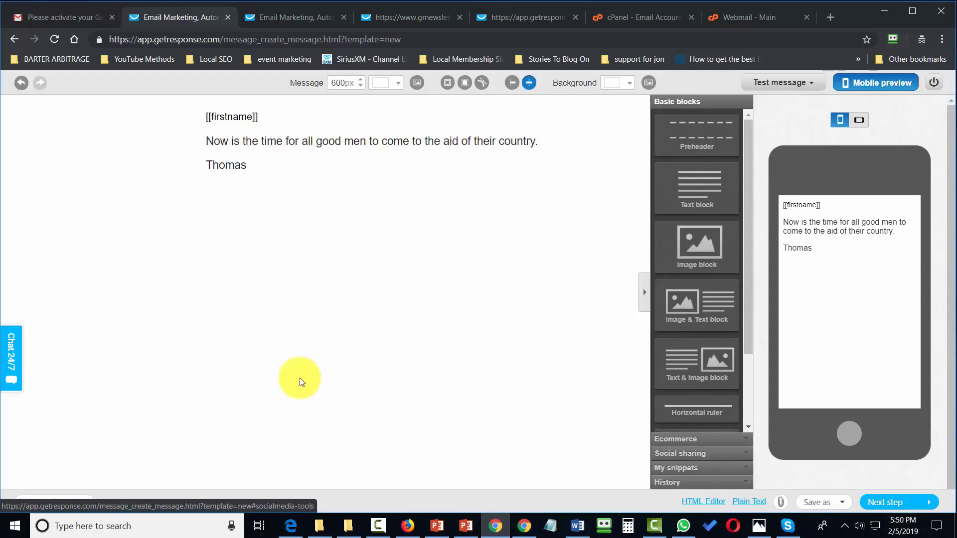
Include the "craigslistharrisburgeast" list as recipients, exclude the "before015" suppression list, and continue to the message summary
click(930, 507)
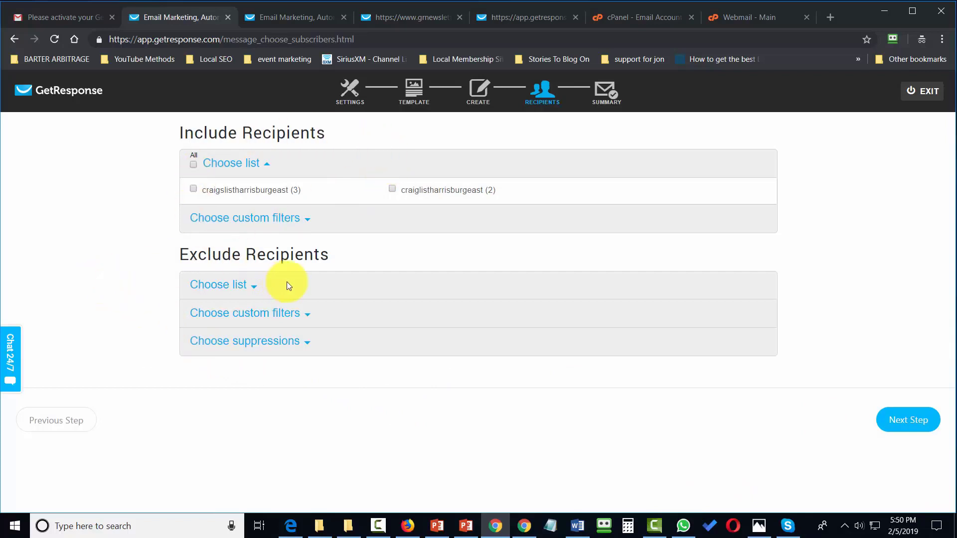
click(194, 189)
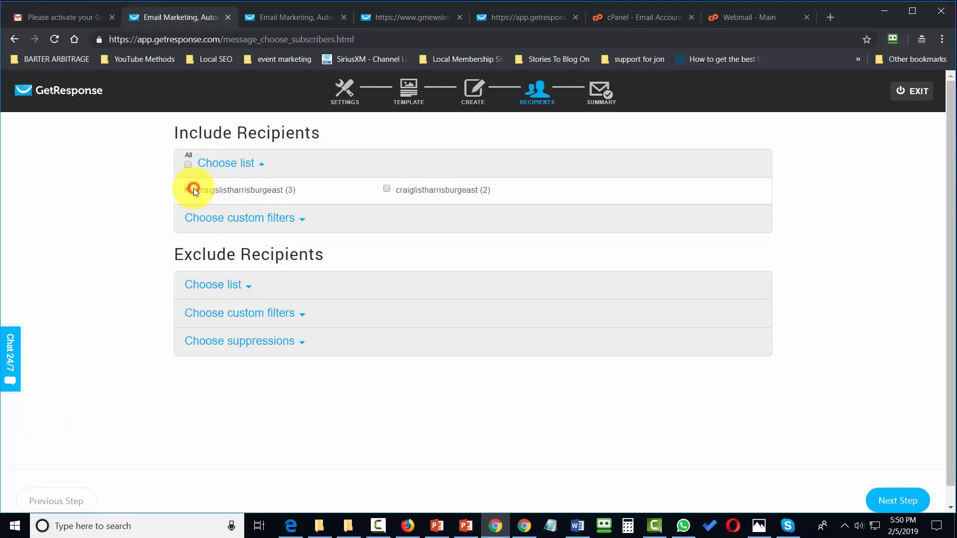
click(299, 216)
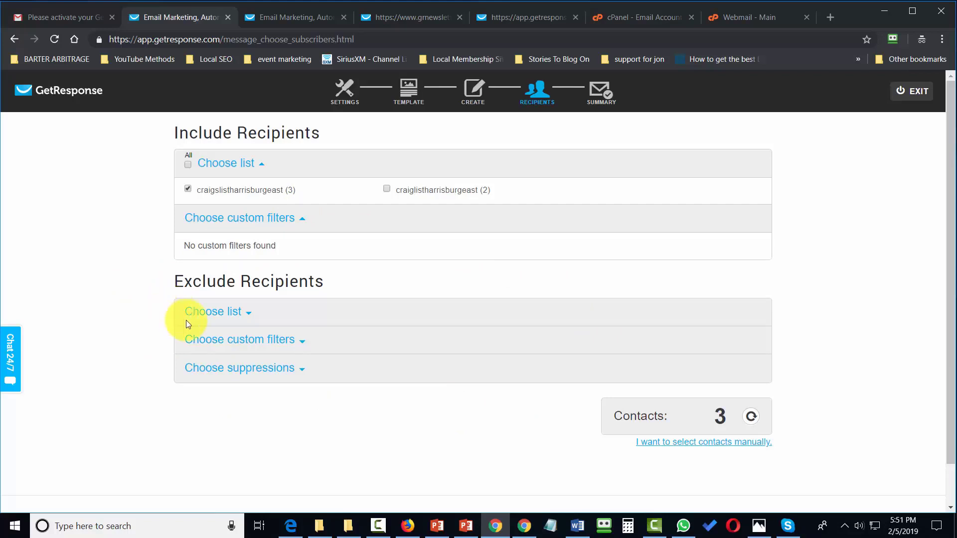
click(295, 371)
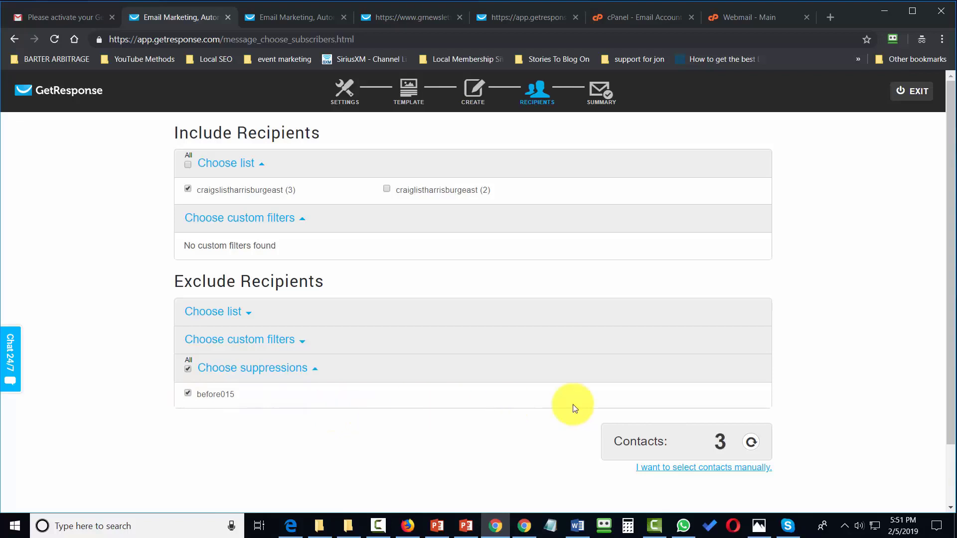
scroll(552, 392, down, 2)
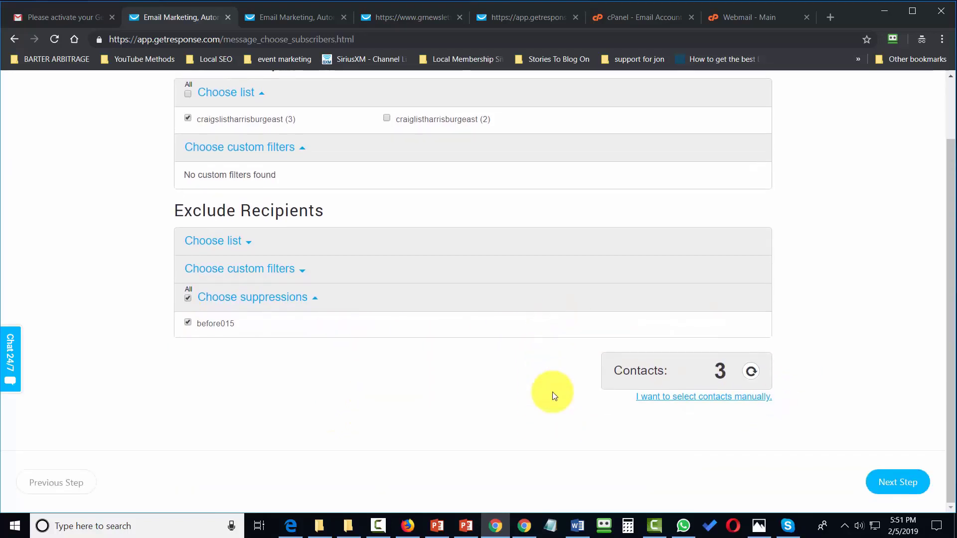
click(897, 483)
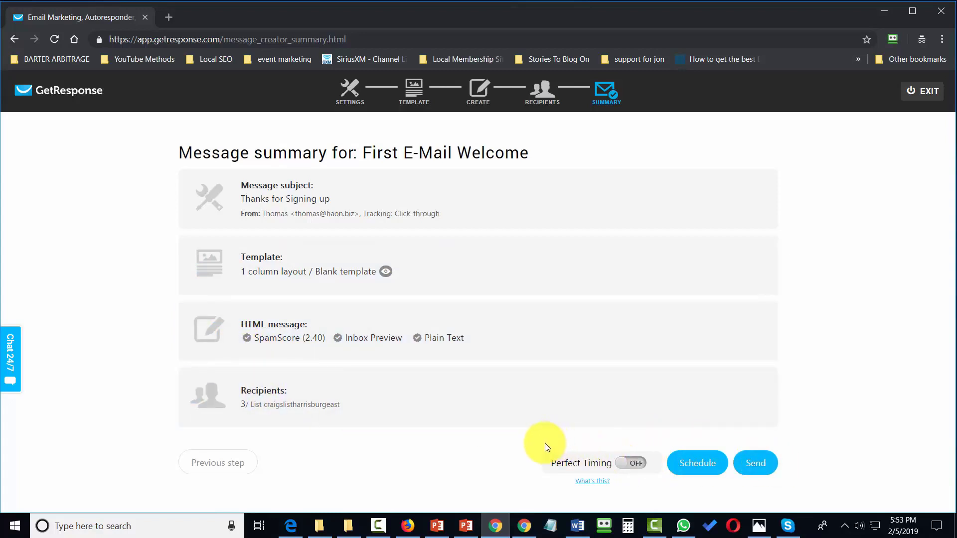
click(634, 465)
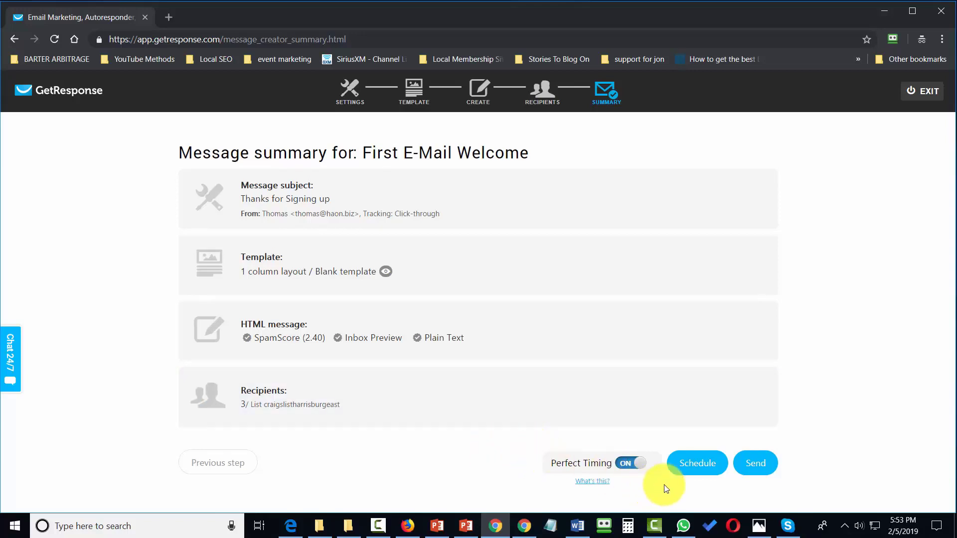
click(628, 465)
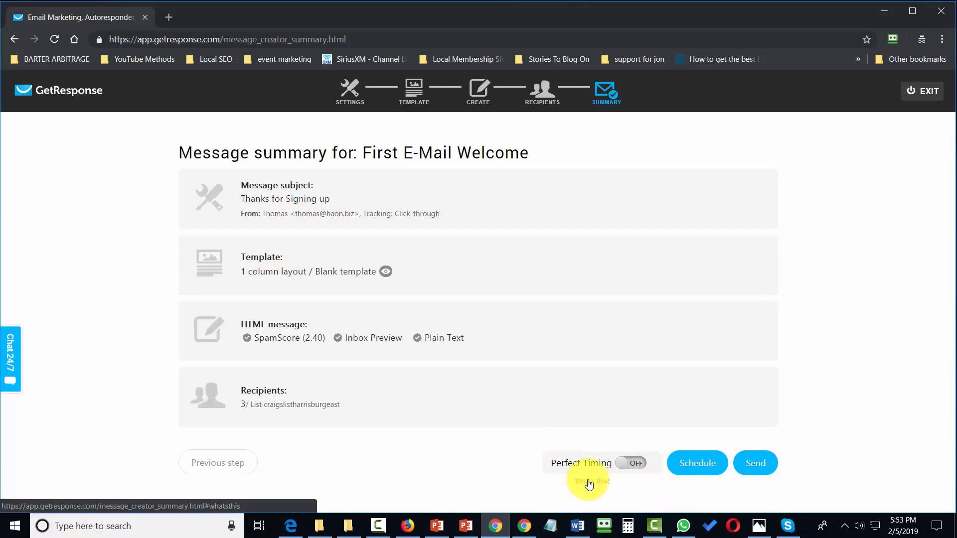
click(690, 465)
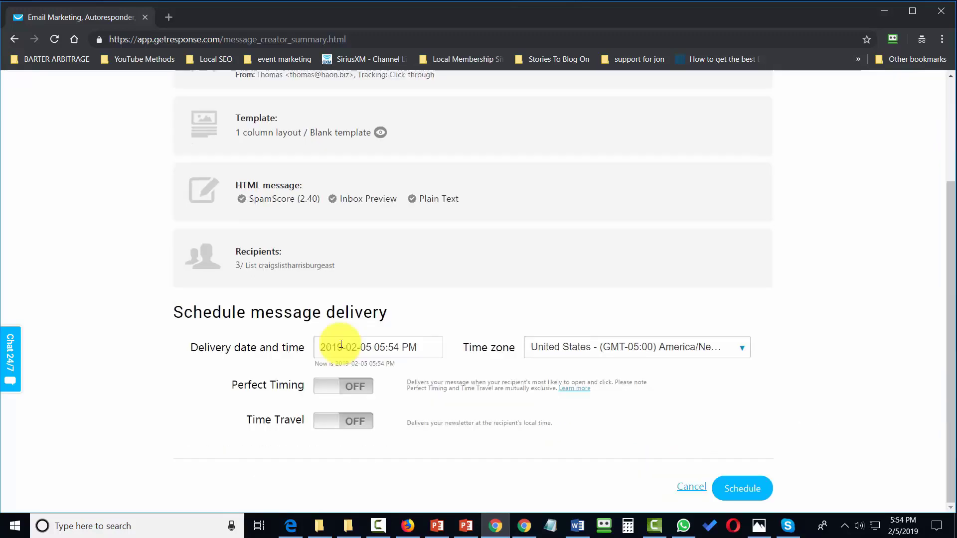
click(691, 487)
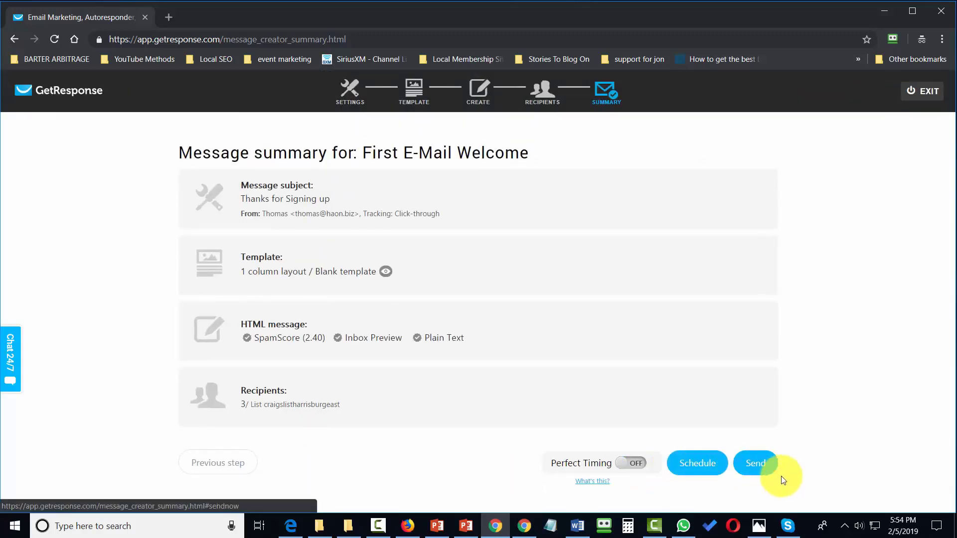
Send the "First E-Mail Welcome" newsletter immediately
click(758, 465)
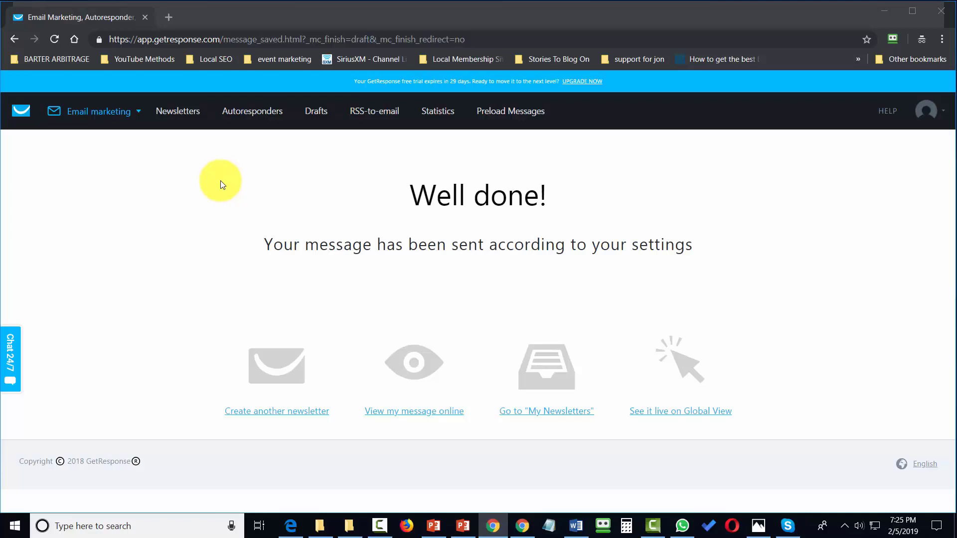
Start a new autoresponder and name it "aftersignup"
click(96, 112)
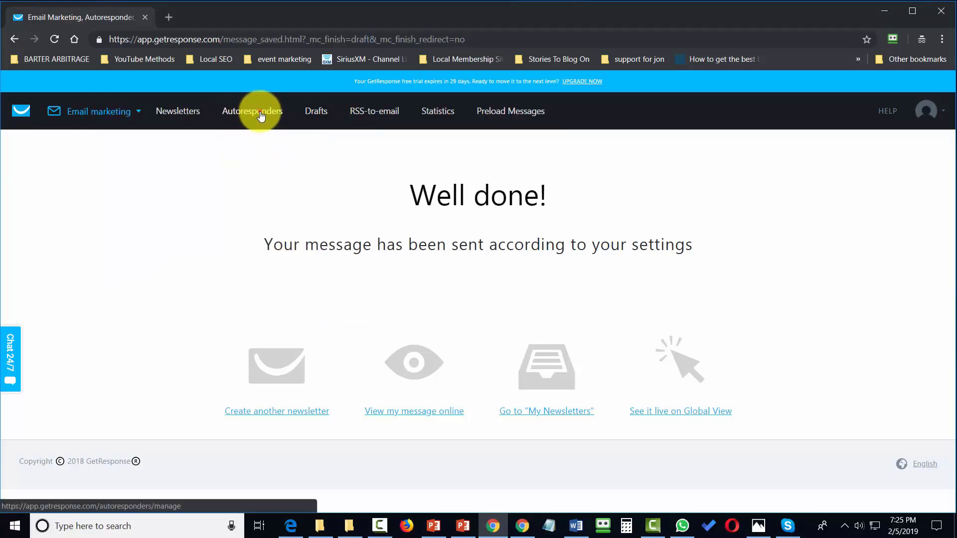
click(260, 113)
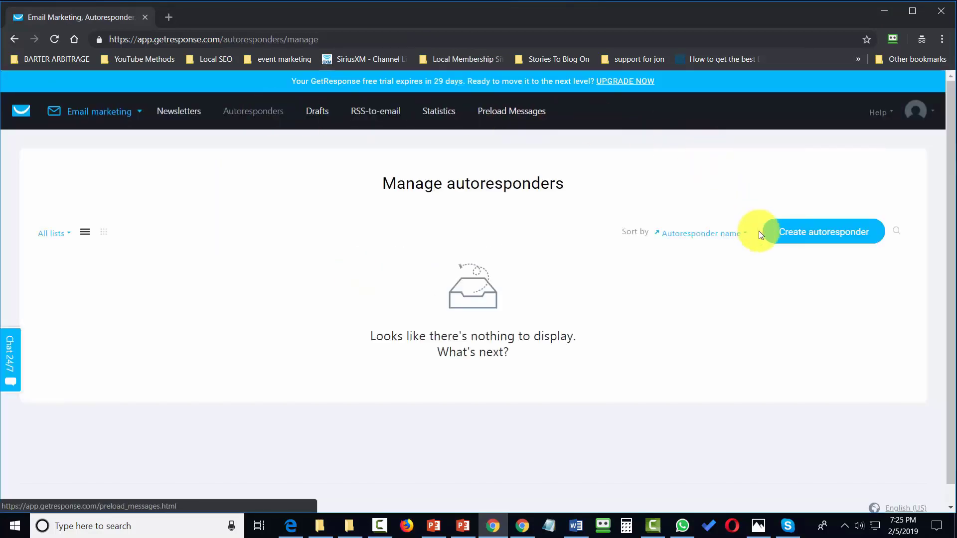
click(796, 234)
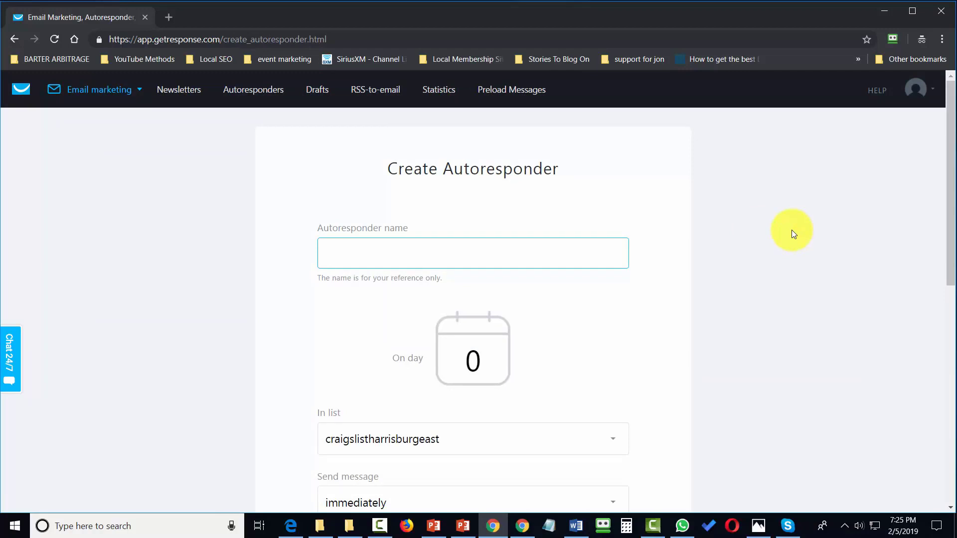
text(aftersignup)
Check the autoresponder's list, send time and weekday settings, and start a new email for it
scroll(726, 263, down, 3)
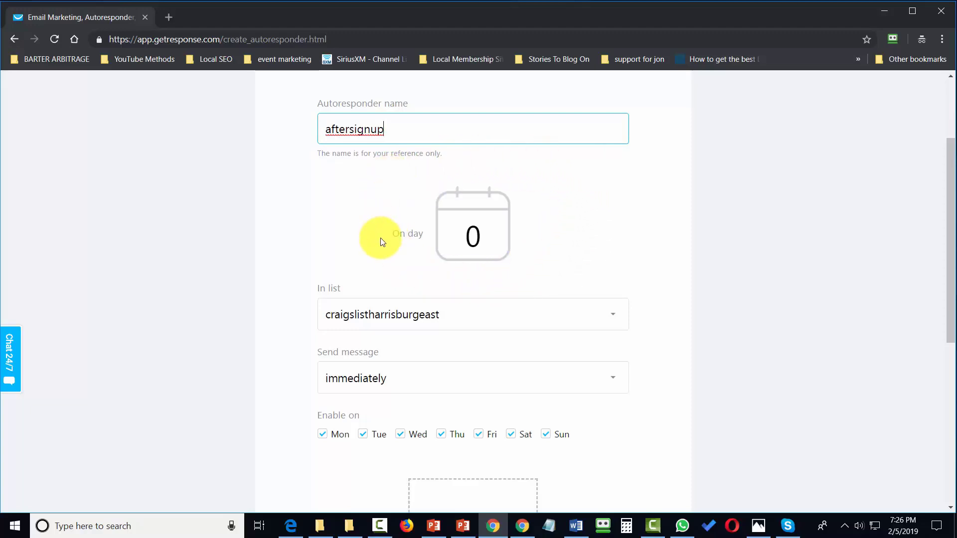
scroll(381, 238, down, 1)
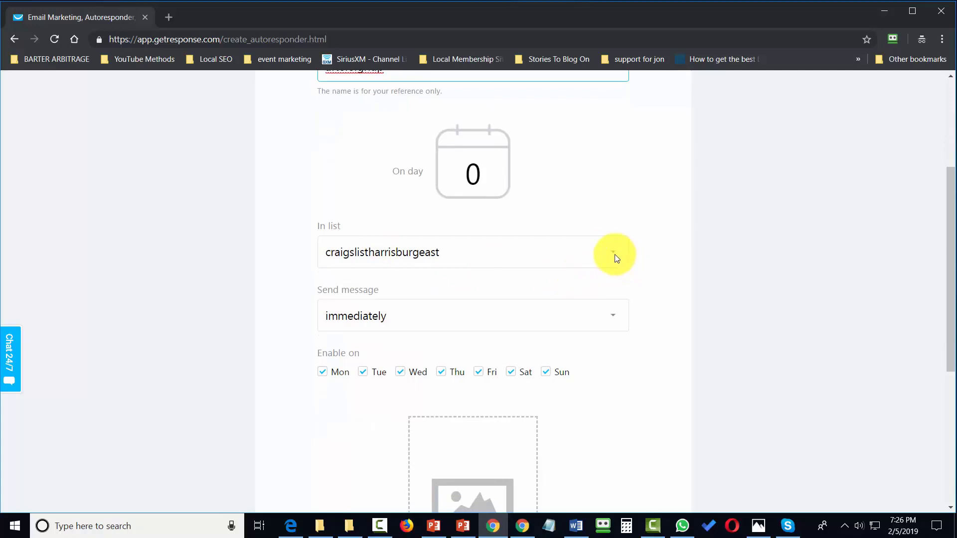
scroll(551, 248, down, 1)
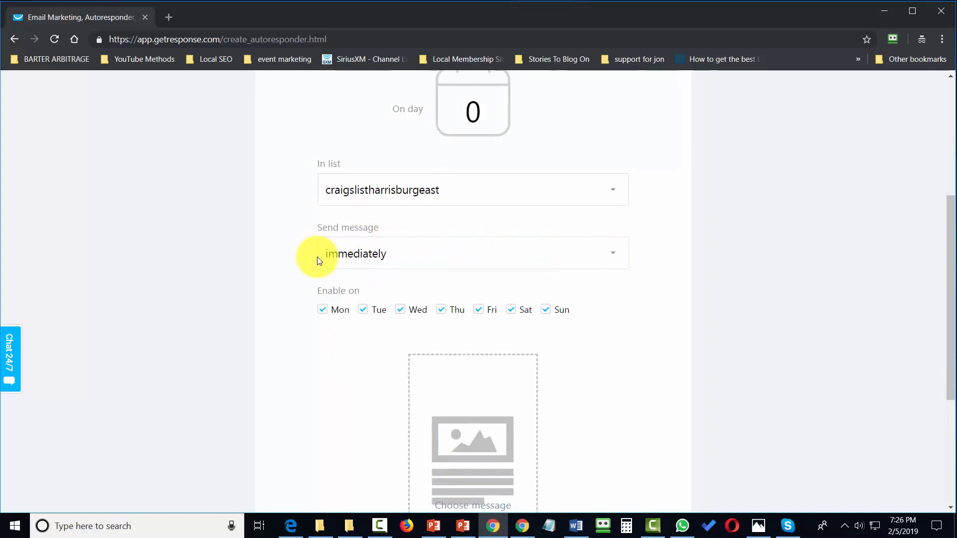
click(615, 254)
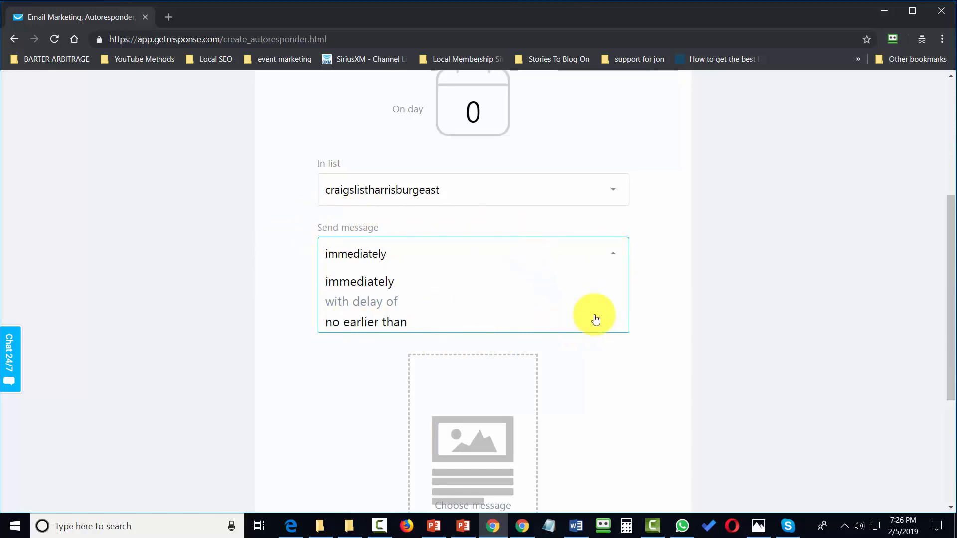
scroll(675, 303, down, 3)
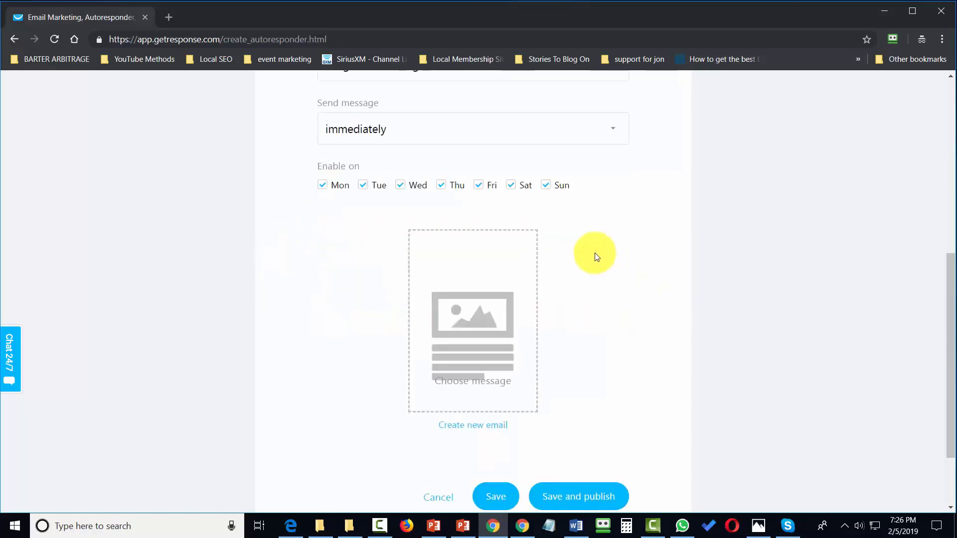
scroll(393, 214, up, 1)
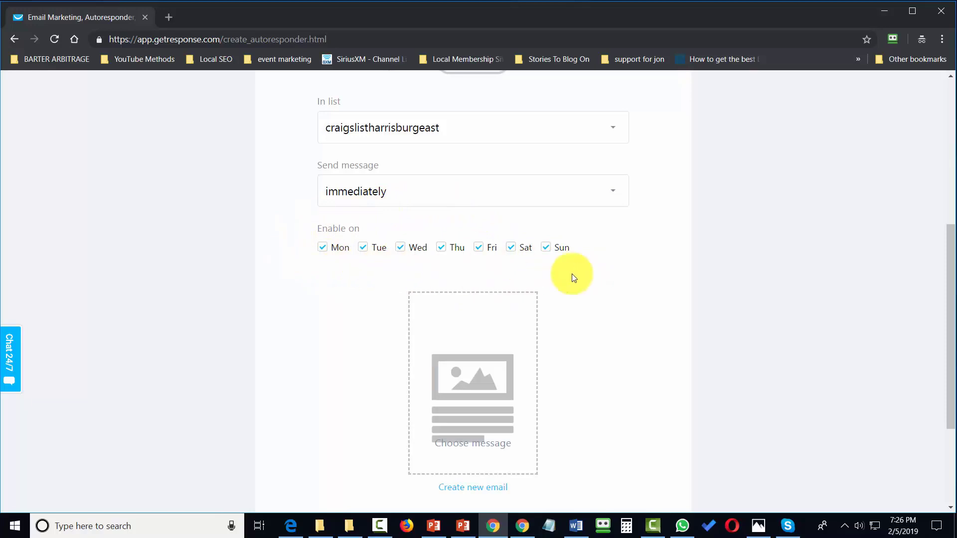
scroll(673, 309, down, 2)
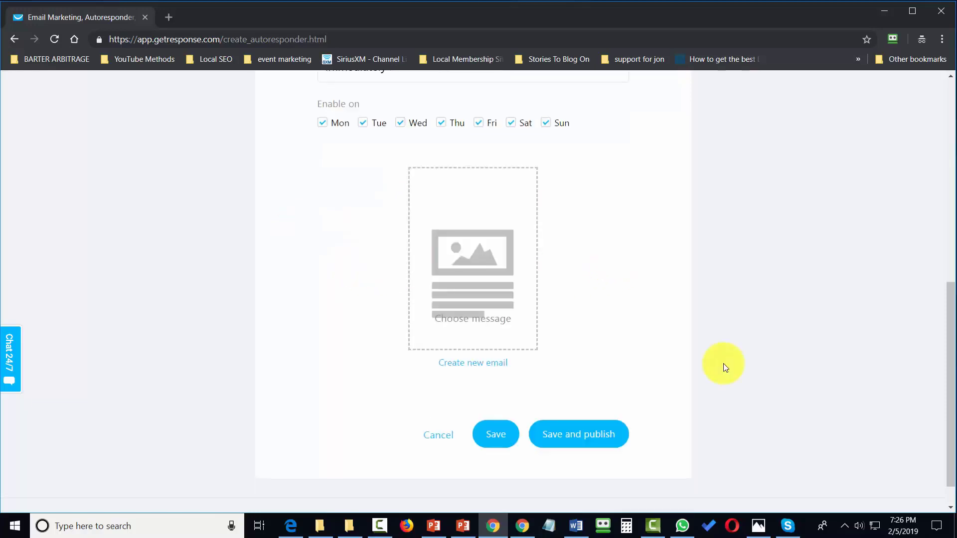
click(452, 369)
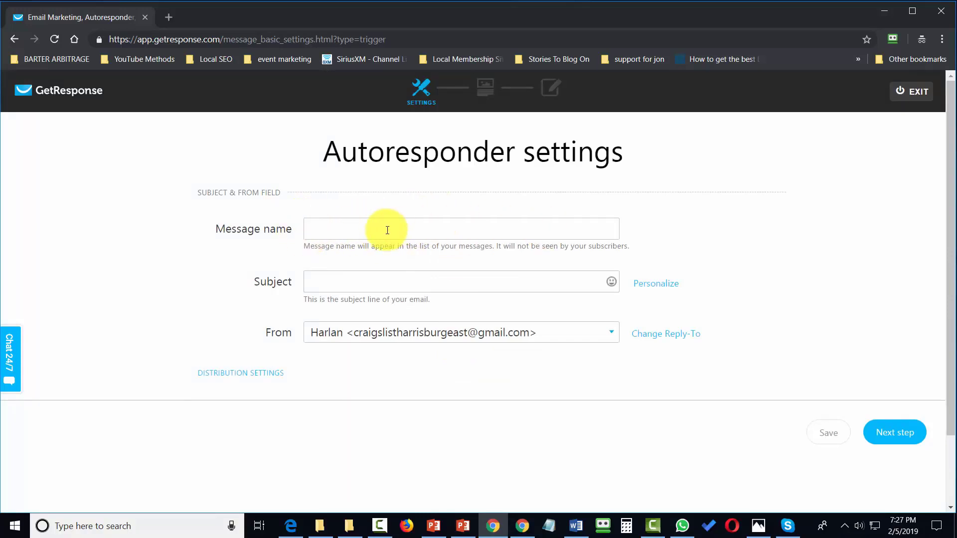
Name the message "Second E-Mail Get Started Training", set the subject "Day One of Your Training", choose the second From address, and continue to the templates
click(353, 231)
text(Second E-Mail Get Started Training)
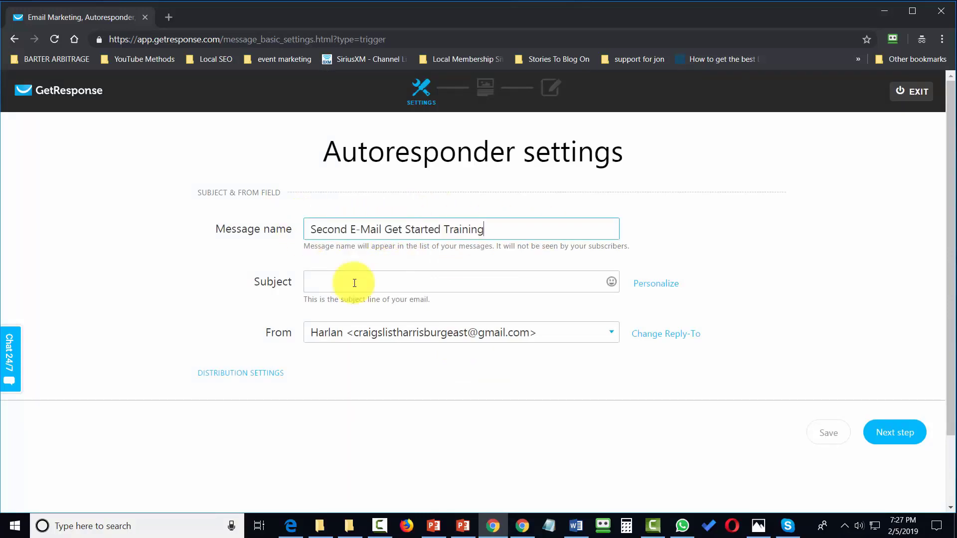
click(392, 284)
text(Day One of Your Training)
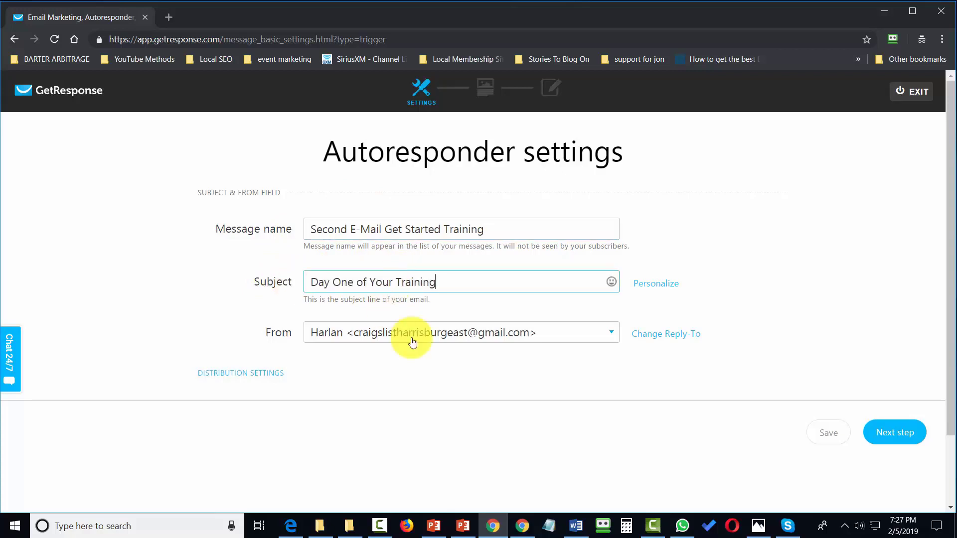
click(554, 332)
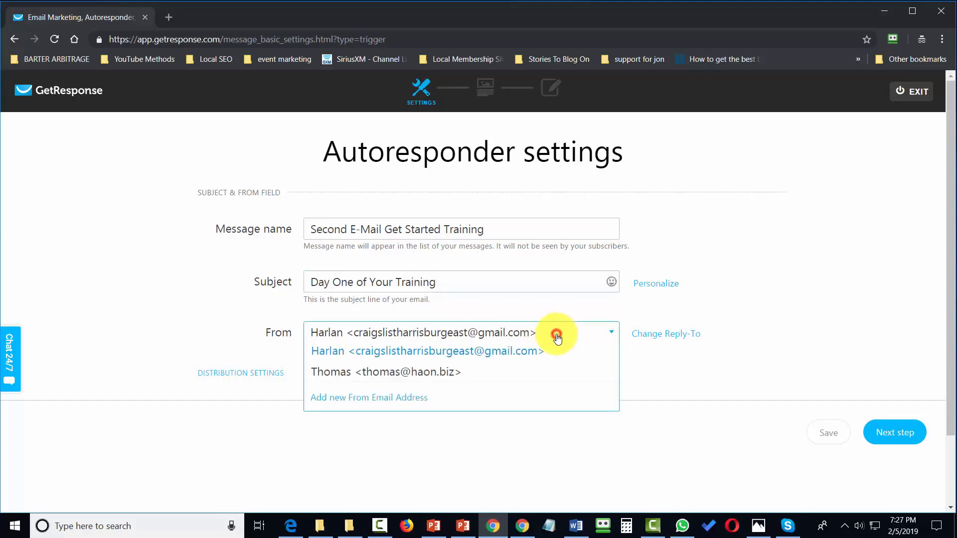
click(423, 374)
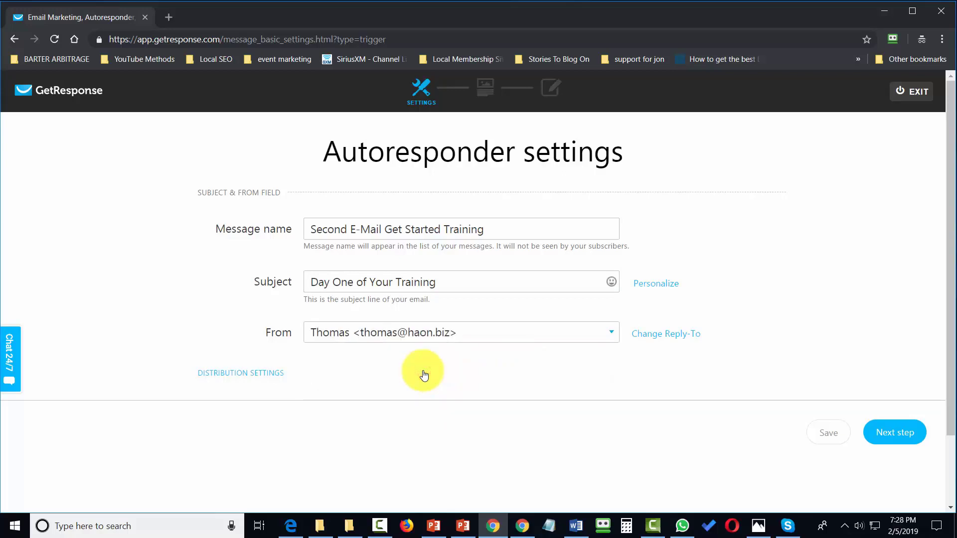
click(894, 437)
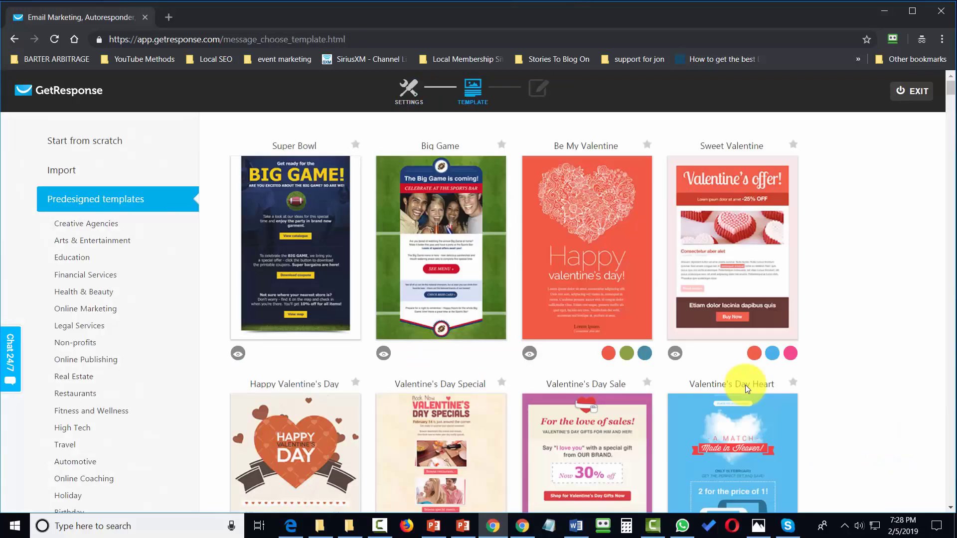
Use the Blank template and add a text block with [[firstname]], "Now is the time for all good men to come to the aid of their country." and the sender's first name
mouse_move(773, 274)
mouse_move(277, 199)
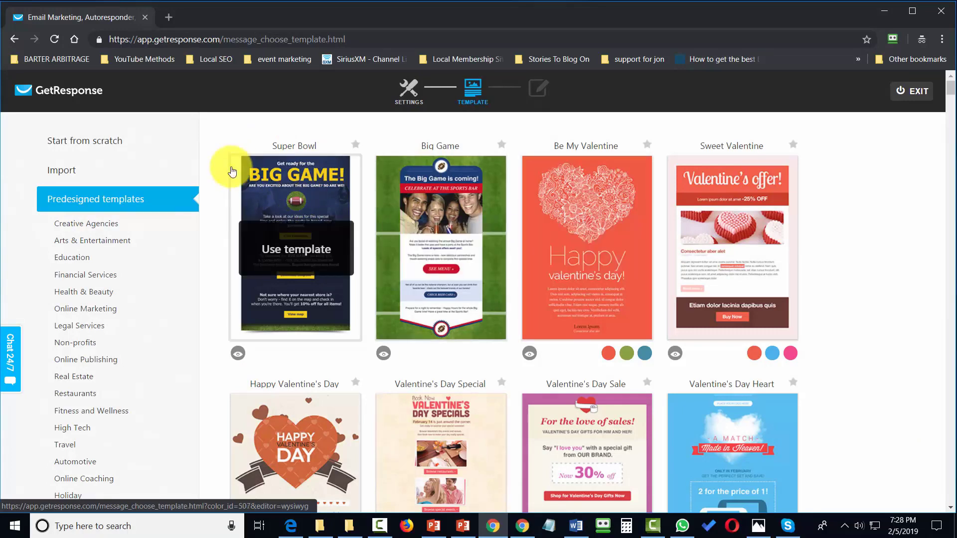
click(108, 142)
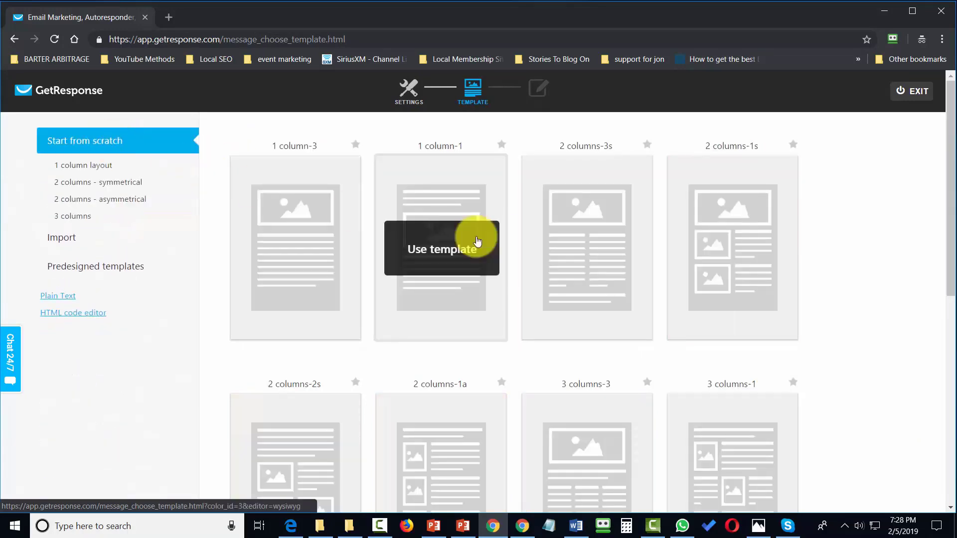
scroll(476, 241, down, 4)
scroll(477, 242, down, 4)
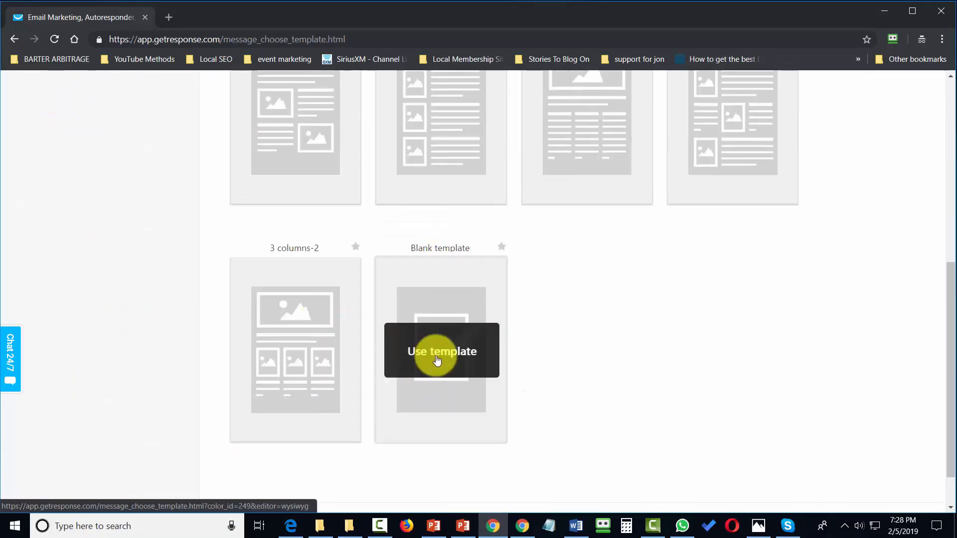
click(445, 353)
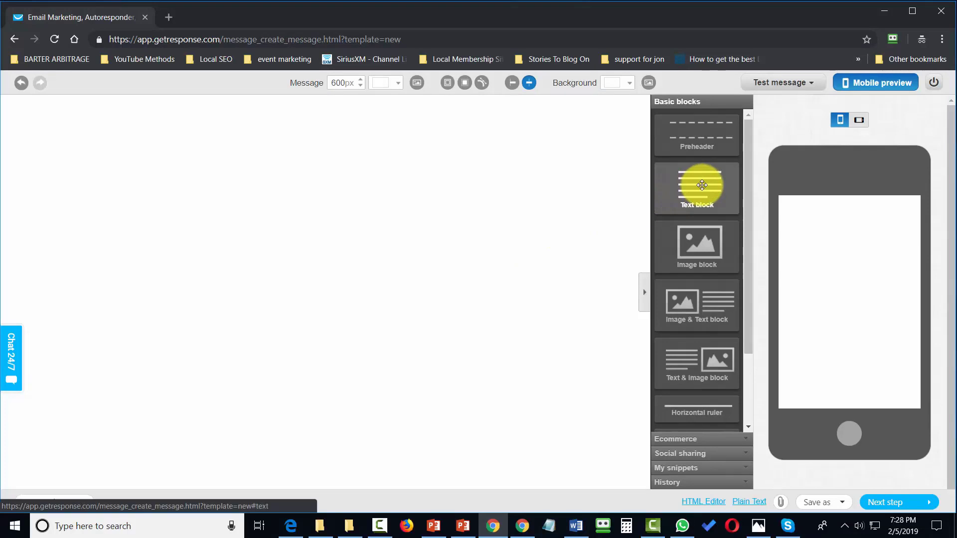
drag(701, 185, 309, 150)
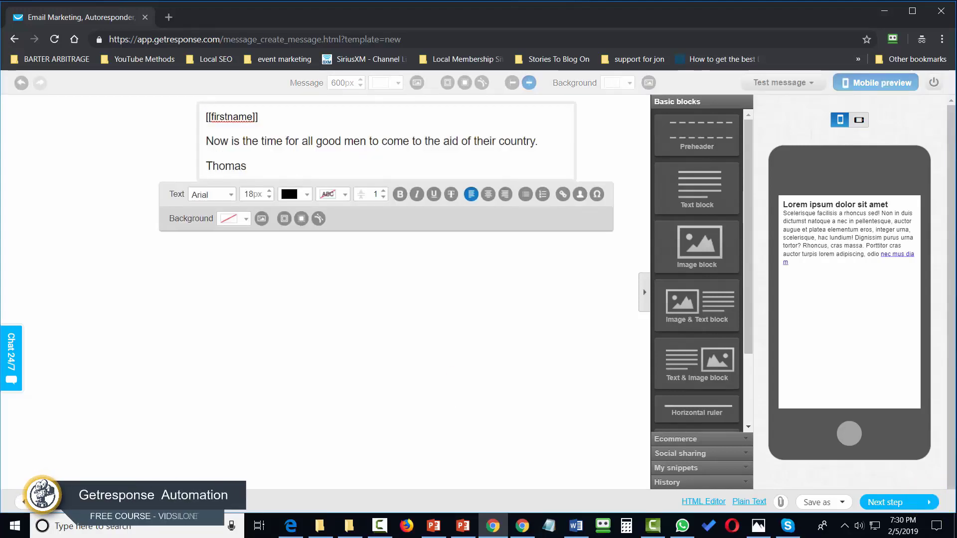
Create the plain-text version with blank lines between greeting, sentence and sign-off, and return to the autoresponder setup
click(744, 504)
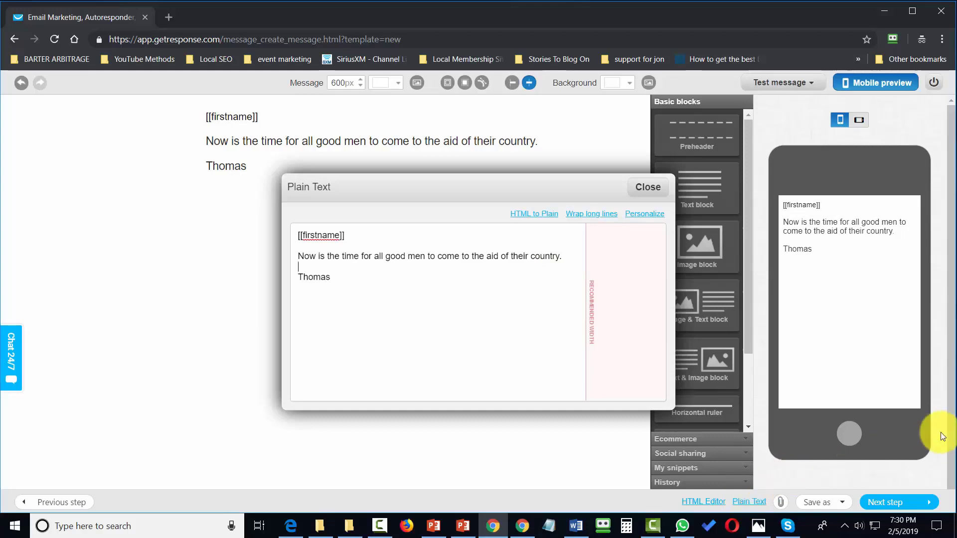
click(643, 188)
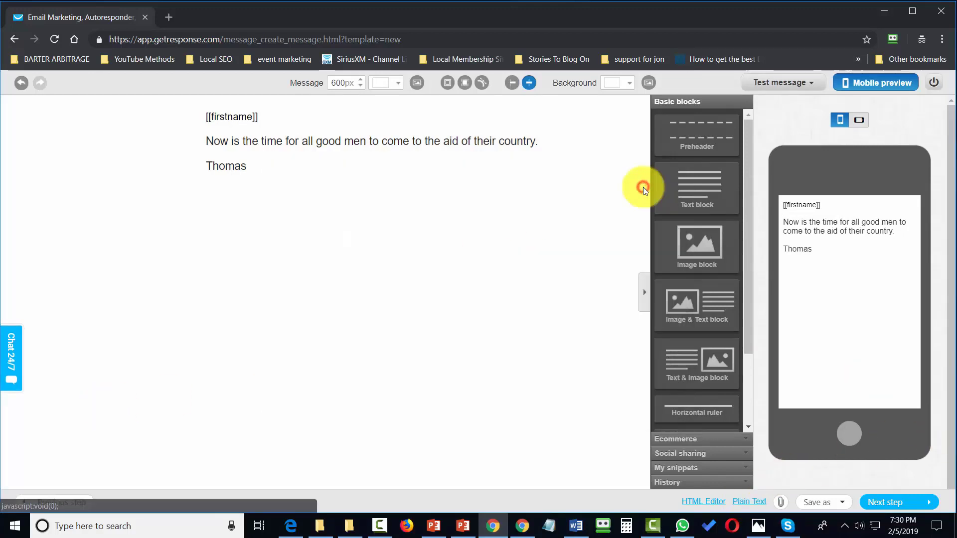
click(930, 504)
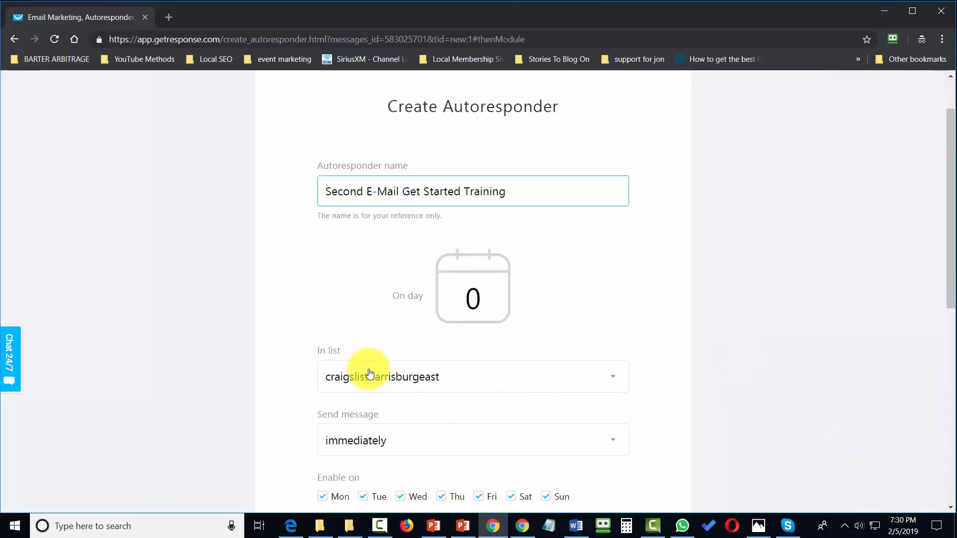
Review the "Second E-Mail Get Started Training" autoresponder settings and publish it for day 0 with immediate sending
scroll(368, 368, down, 5)
scroll(368, 364, down, 3)
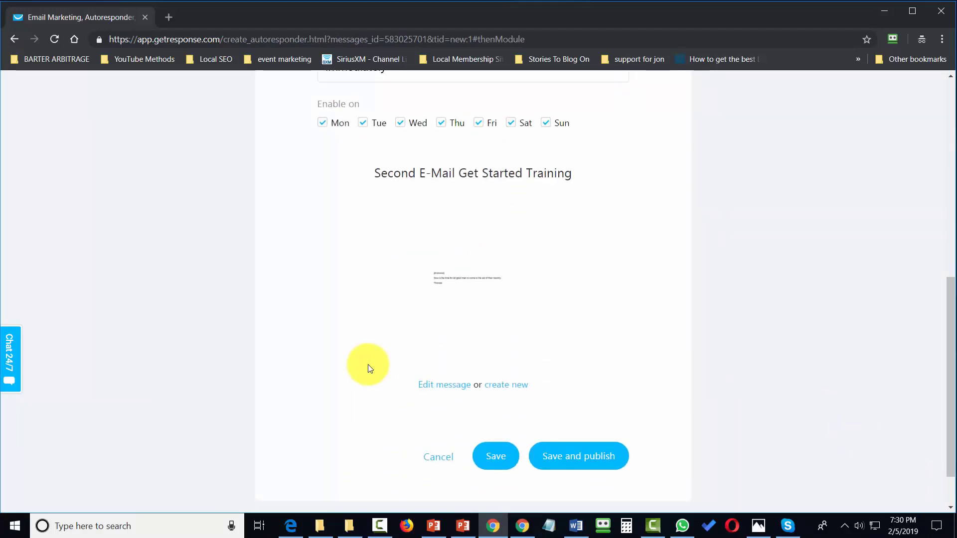
scroll(356, 275, up, 5)
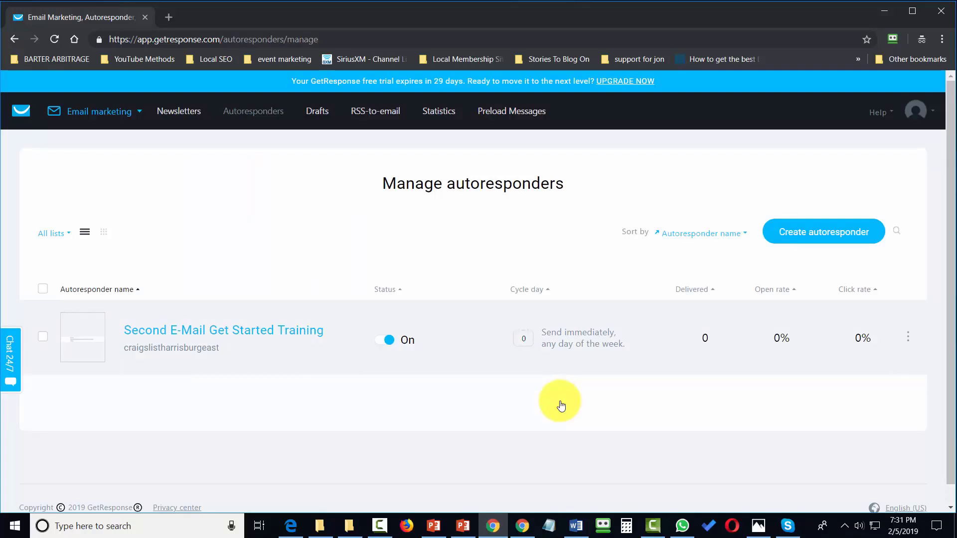
Create another autoresponder named "Second Day Training" for day 1 of the "craigslistharrisburgeast" list, sent at the same time signed up
click(809, 240)
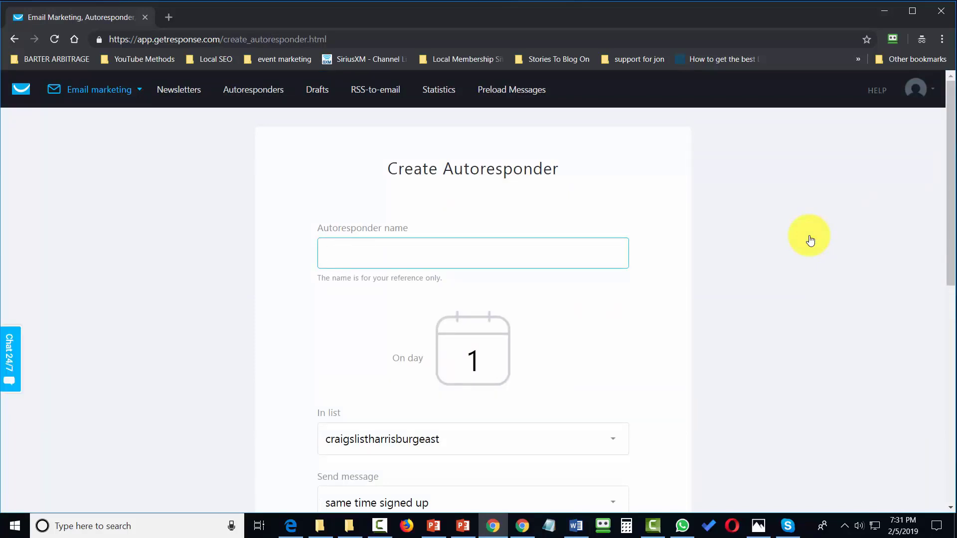
scroll(630, 338, down, 5)
scroll(581, 226, up, 3)
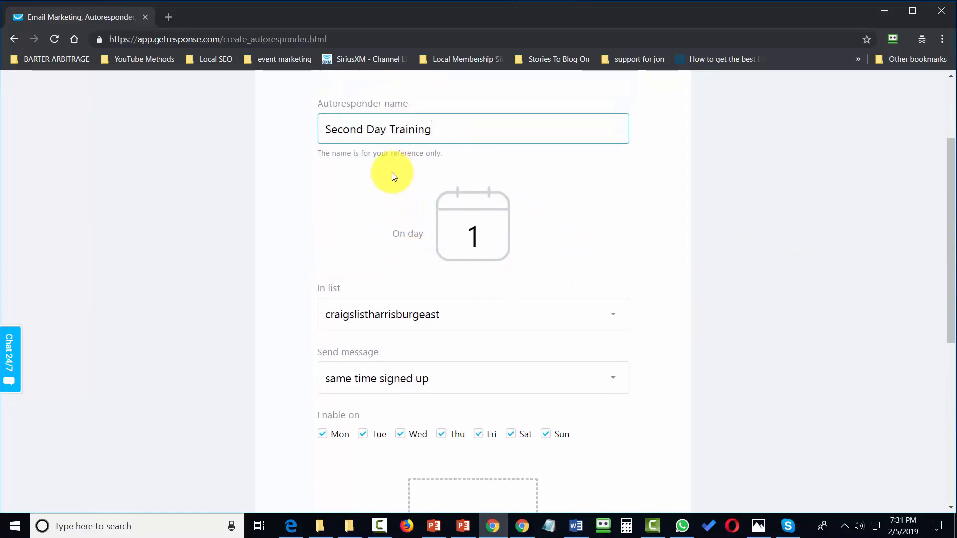
scroll(564, 220, down, 1)
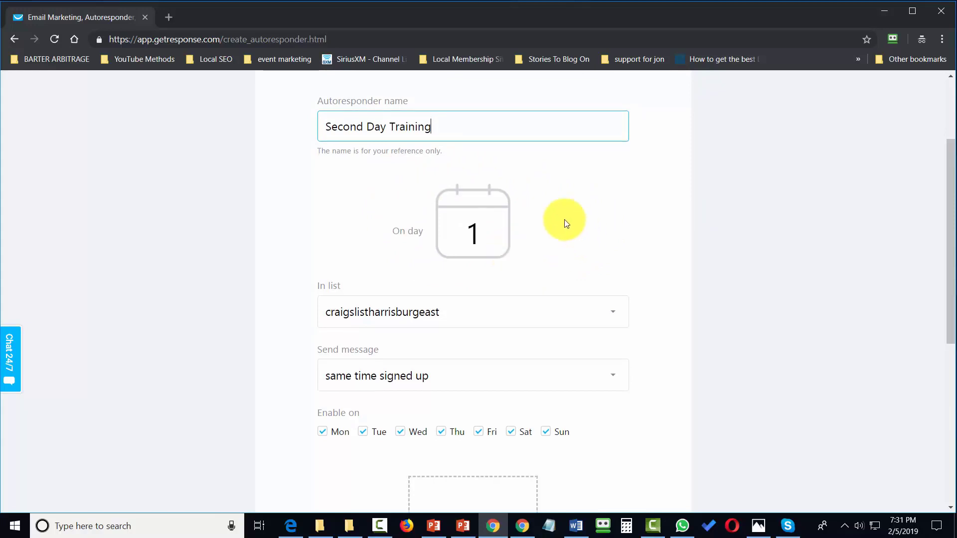
scroll(564, 219, down, 6)
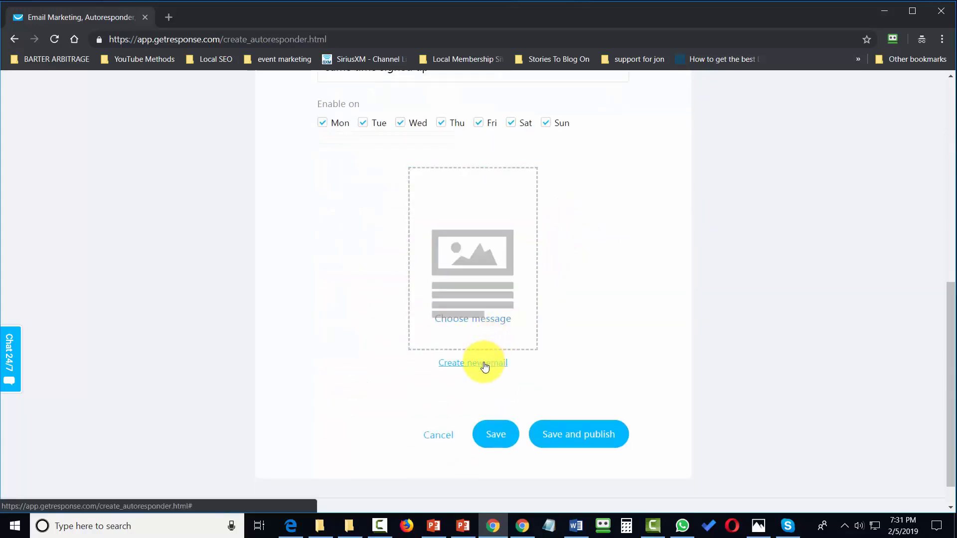
Create its email with [[firstname]], "Video Tutorials tell the whole story." and the sender's full name, and finish the message
click(485, 363)
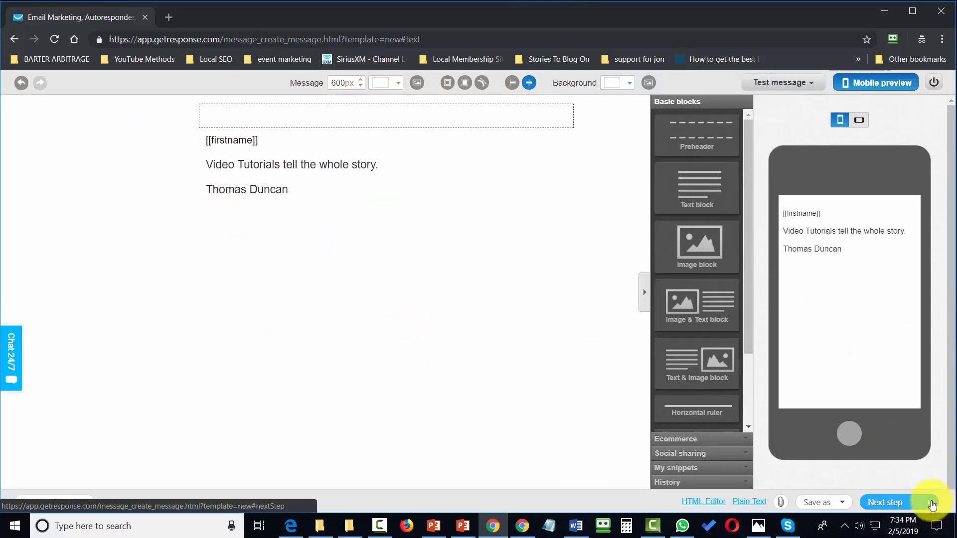
click(930, 505)
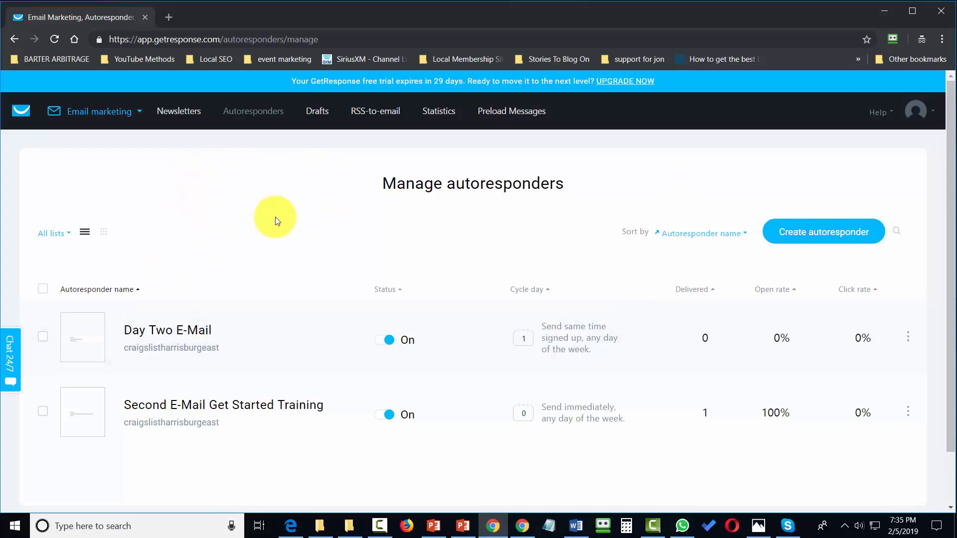
Exclude the "craiglistharrisburgeast" list from the autoresponder overview's list filter and apply it
click(69, 234)
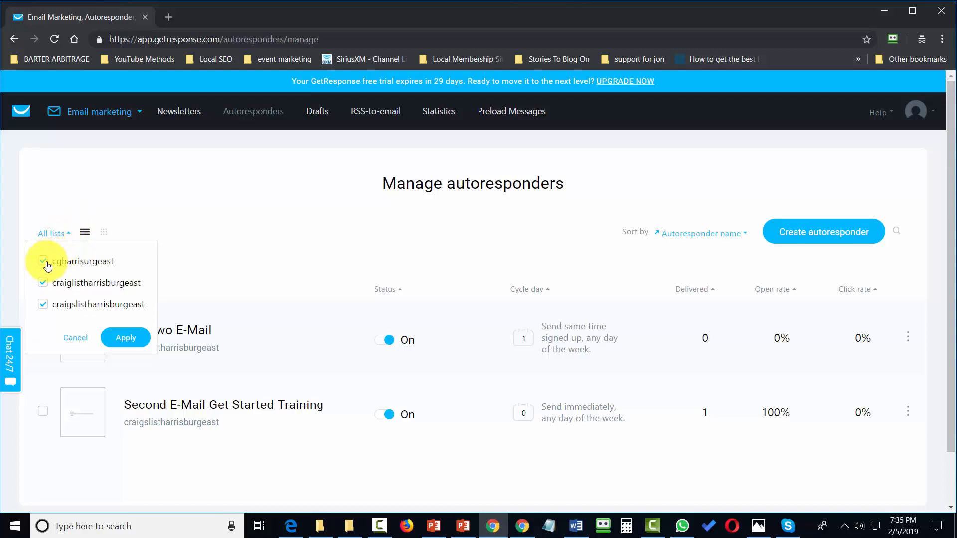
click(42, 283)
click(126, 338)
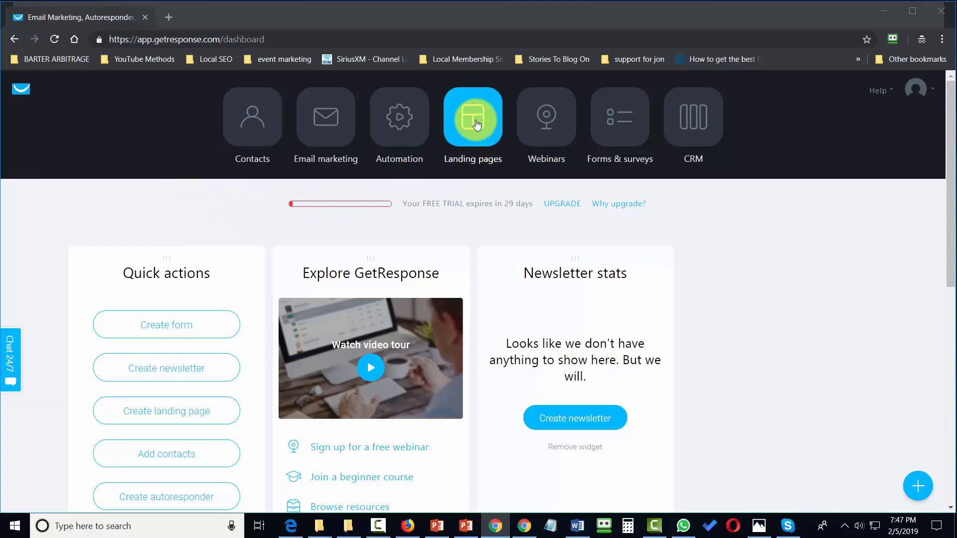
Open the landing pages section from the dashboard
click(461, 113)
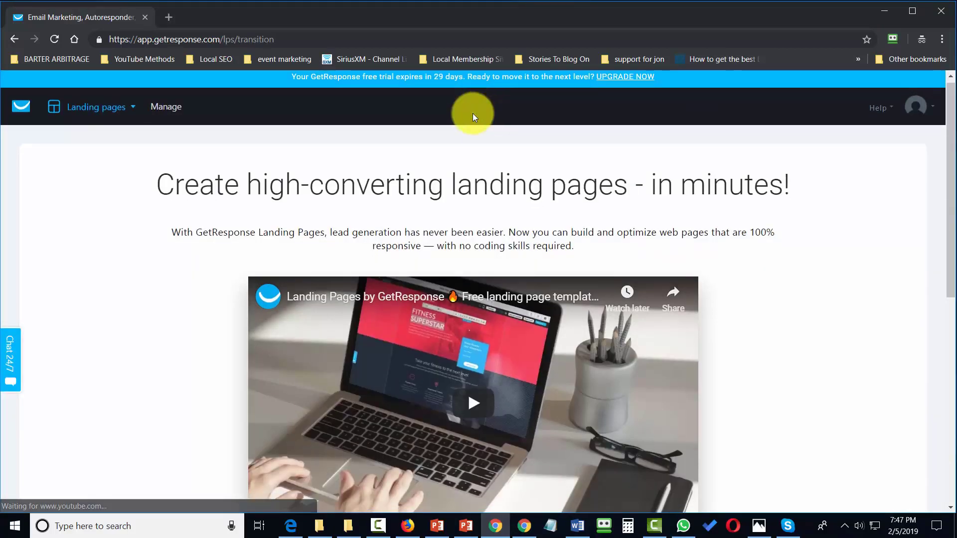
Create a landing page from the Auto Insurance Experts template, named "Get a Free Quote From" plus the person's first name
scroll(472, 113, down, 5)
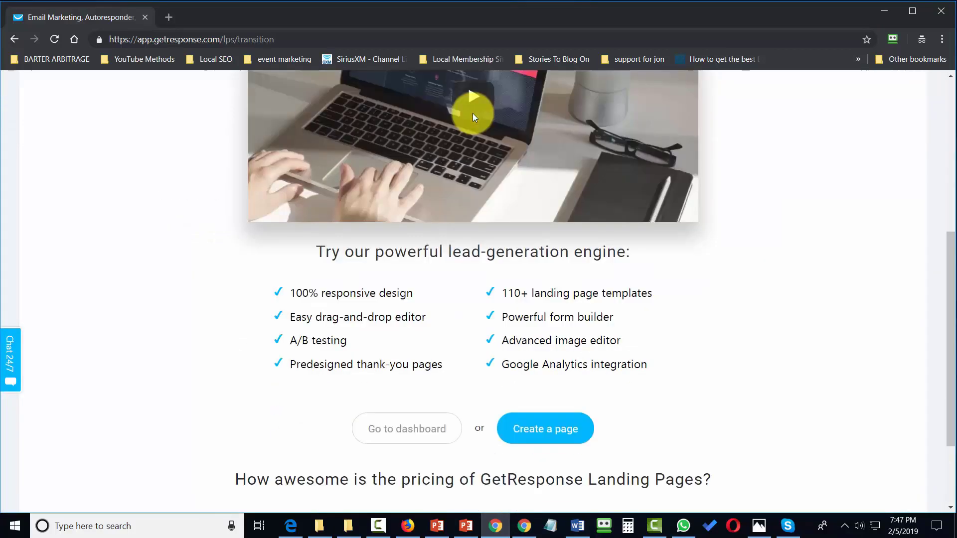
click(563, 437)
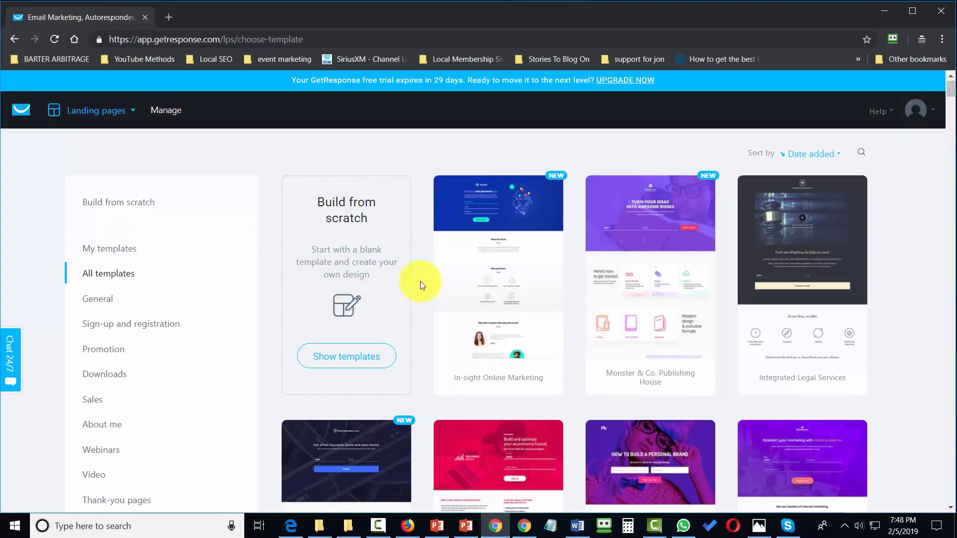
scroll(420, 281, down, 5)
scroll(420, 281, down, 2)
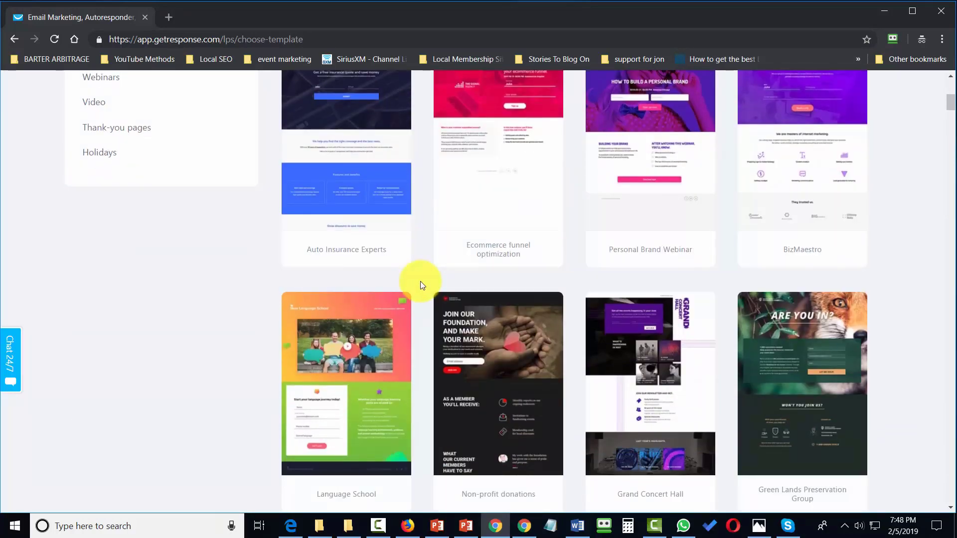
scroll(420, 281, up, 2)
scroll(420, 281, down, 1)
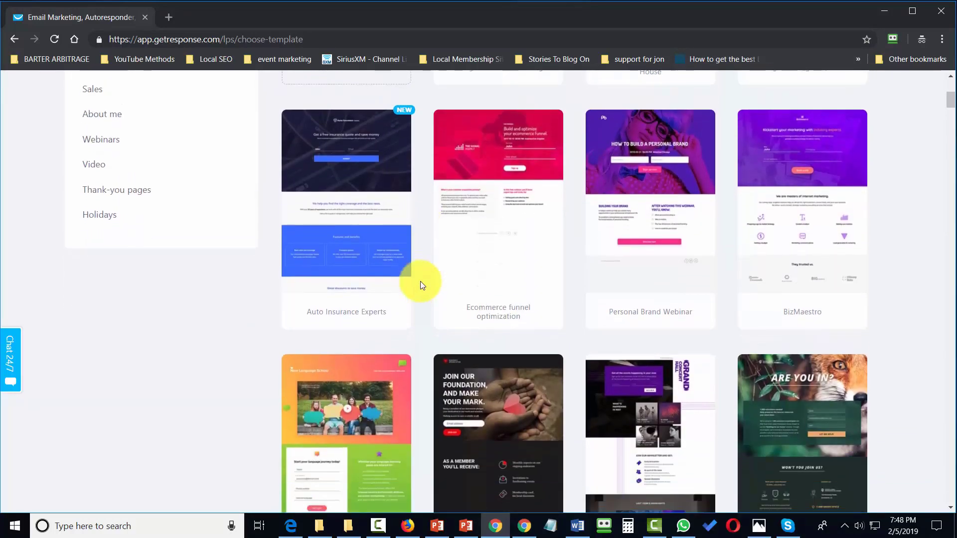
mouse_move(342, 160)
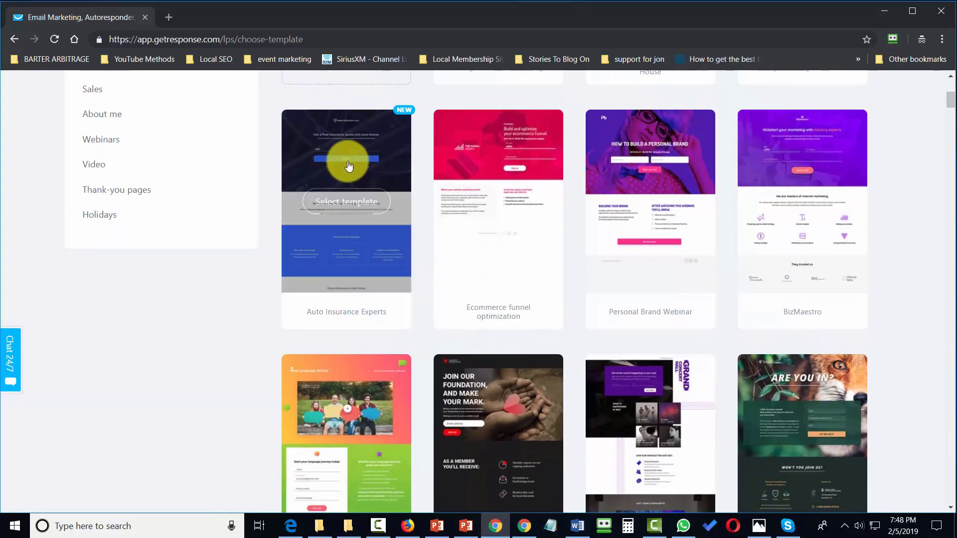
click(348, 204)
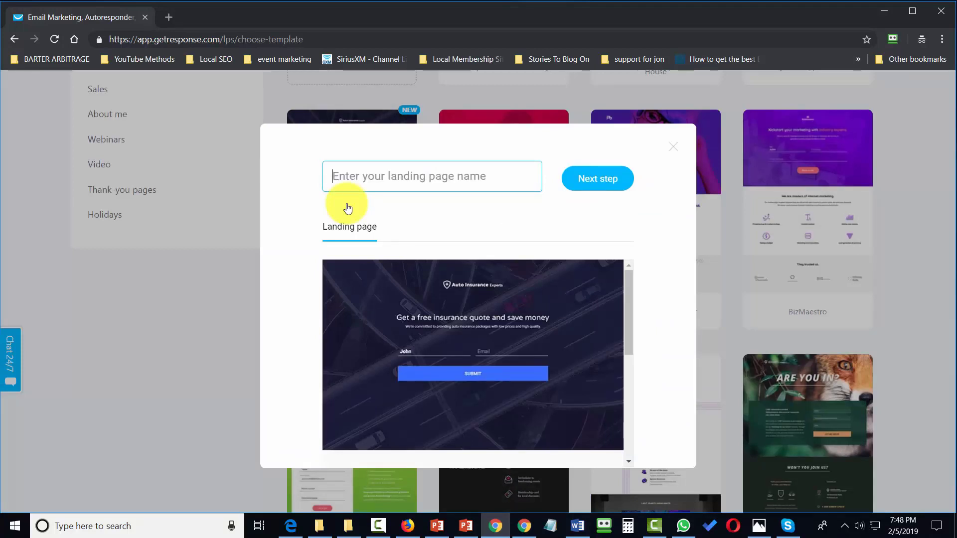
text(Get a Free Quote From Thomas)
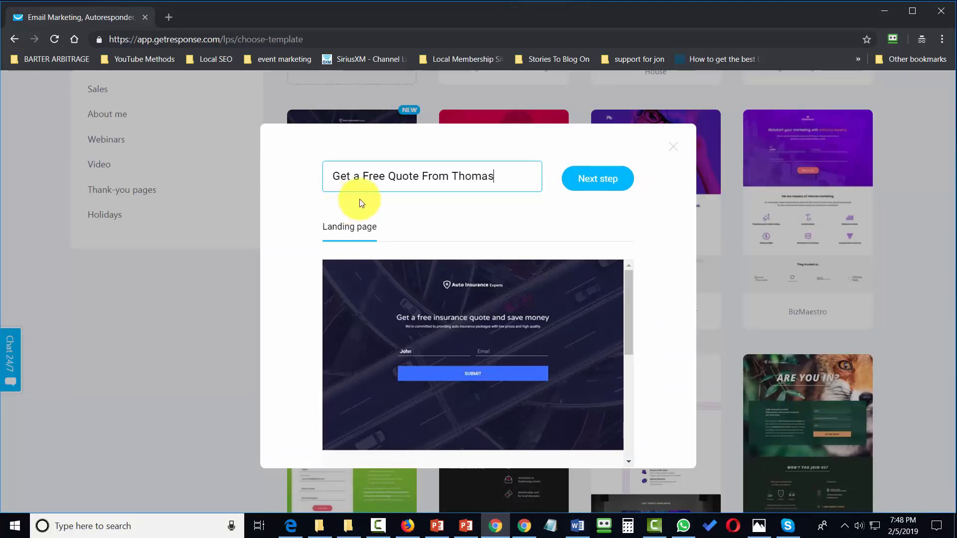
click(599, 181)
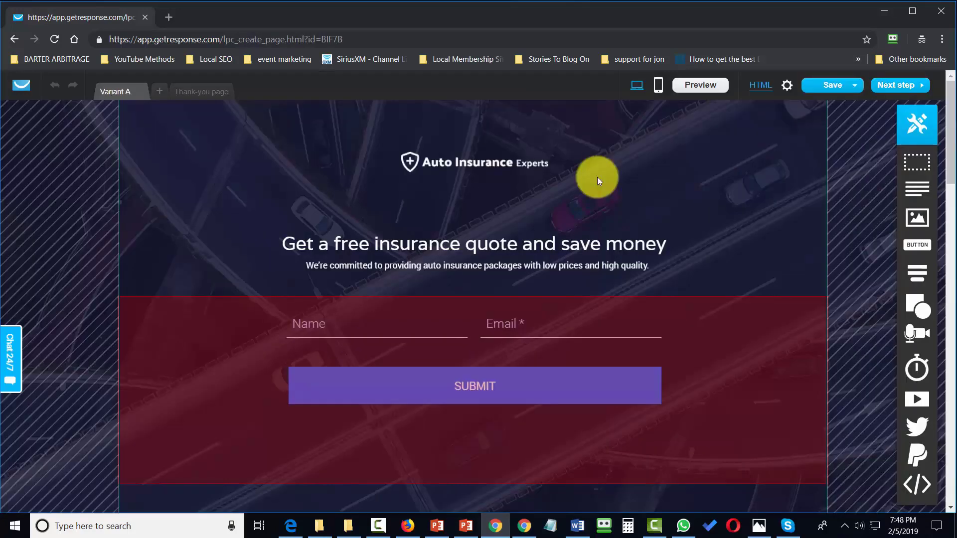
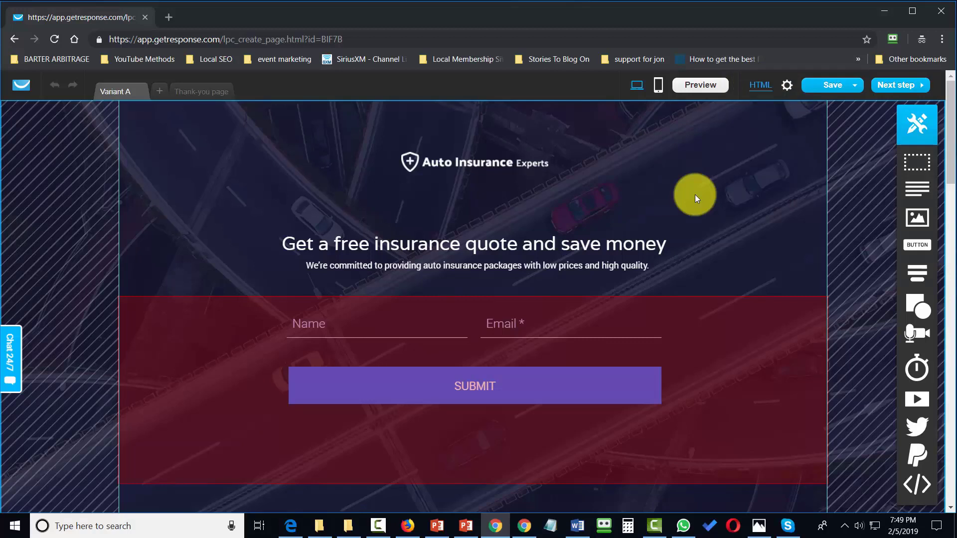
Delete the Auto Insurance Experts logo above the headline
scroll(694, 195, down, 1)
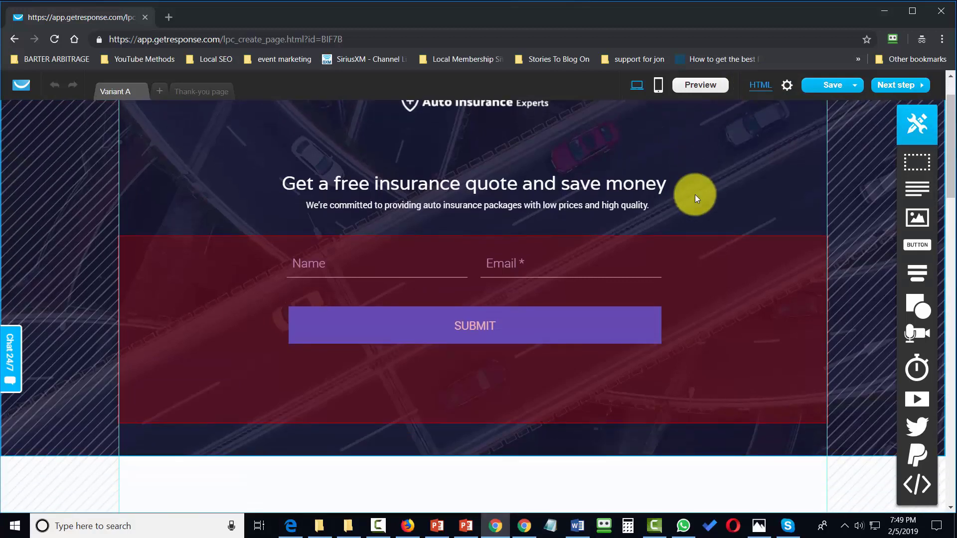
scroll(694, 195, up, 1)
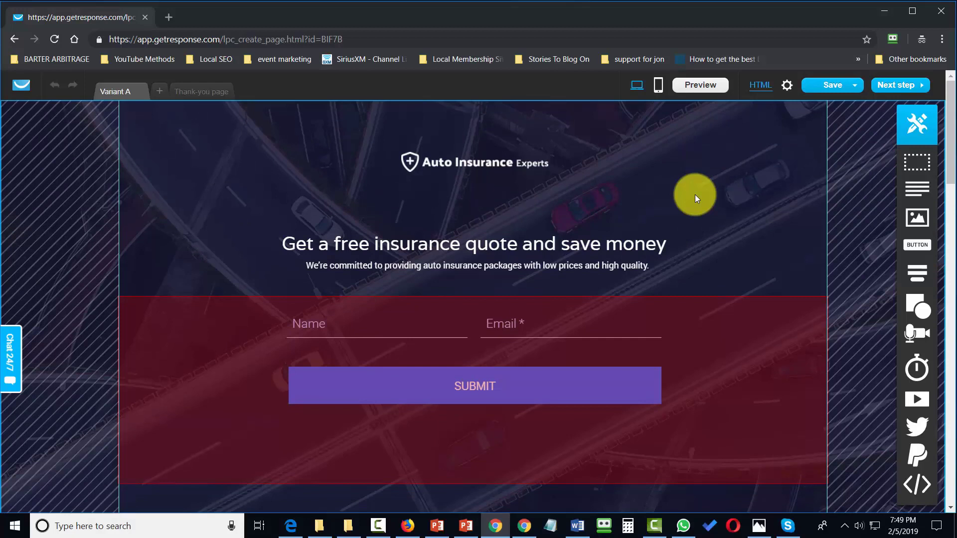
click(471, 163)
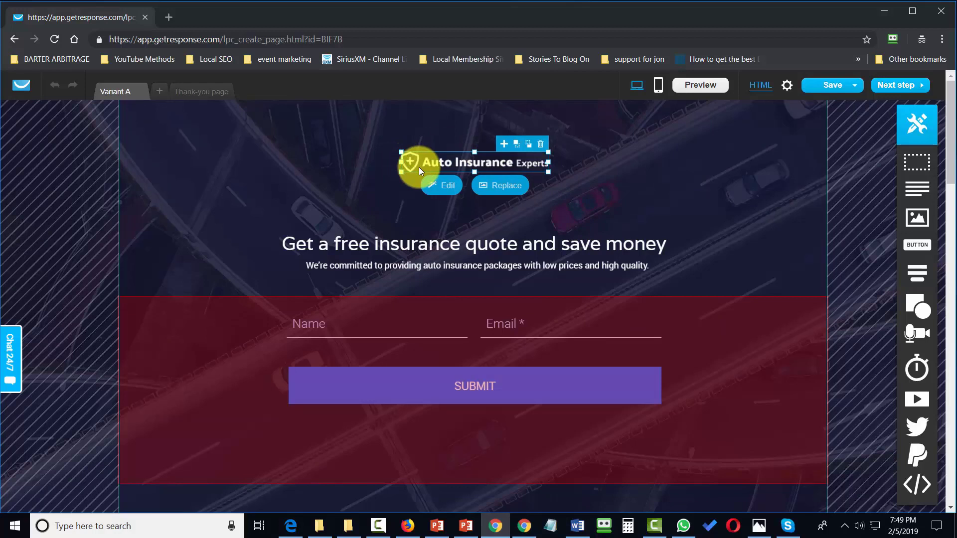
click(447, 186)
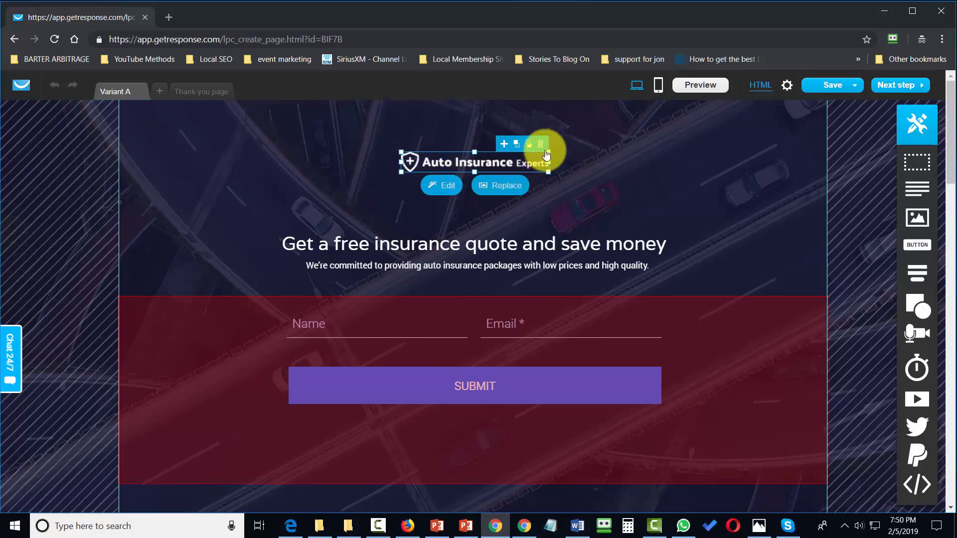
click(542, 145)
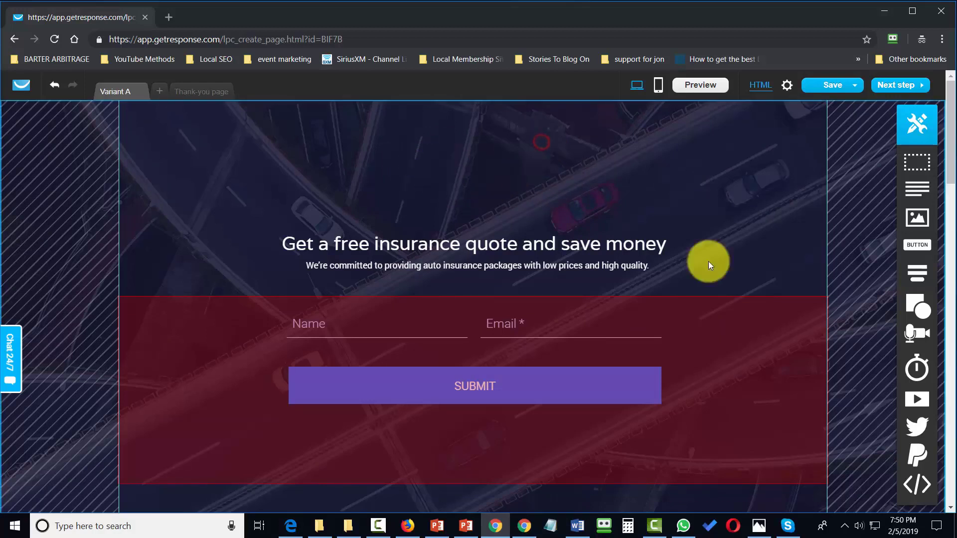
Remove the word "insurance" from the headline and center the remaining text
double_click(447, 245)
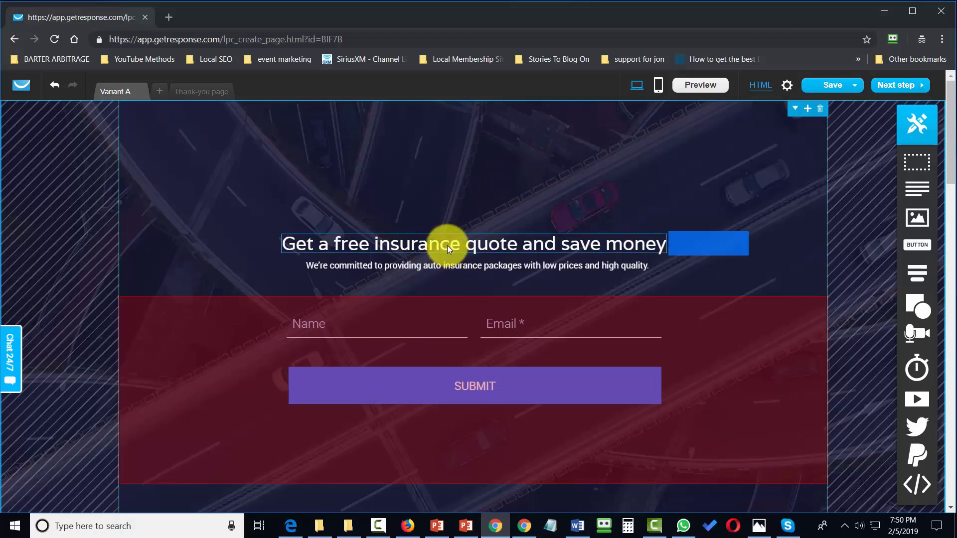
double_click(447, 245)
key(BackSpace)
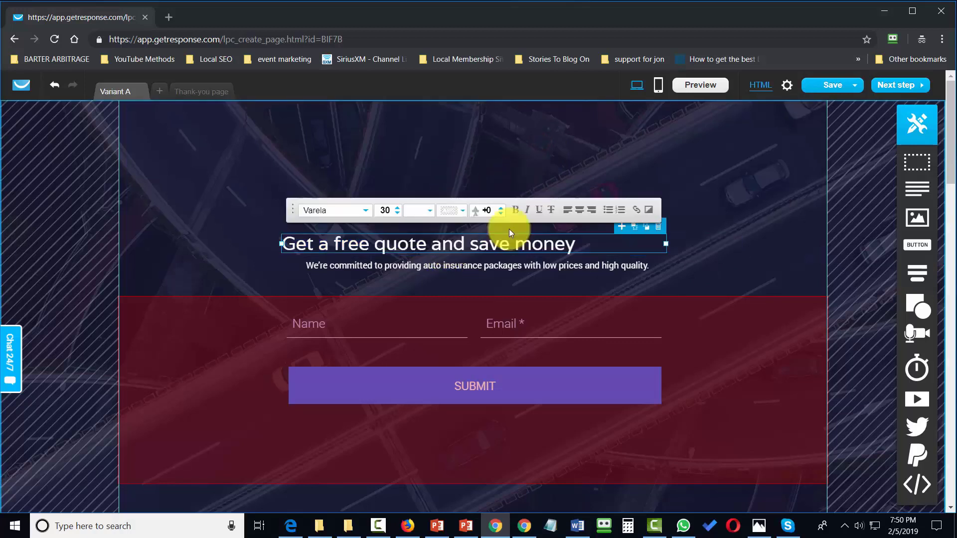
drag(284, 248, 560, 260)
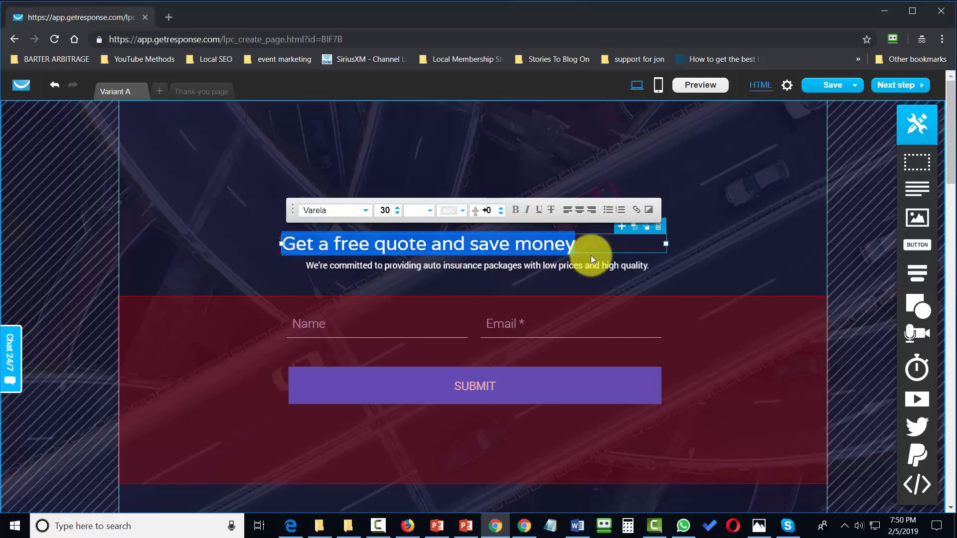
click(582, 216)
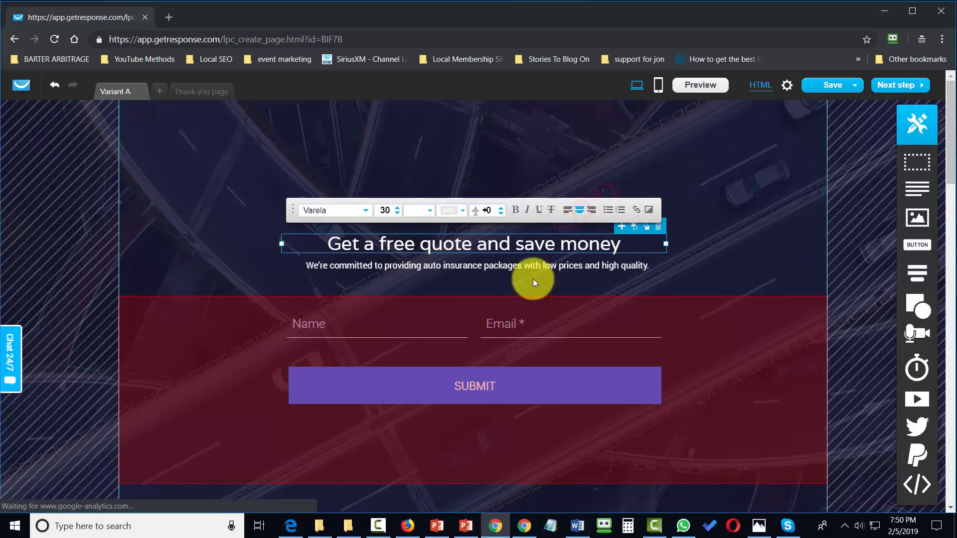
Replace the subheading with "We'll Tell You What We Want" and center it
triple_click(487, 268)
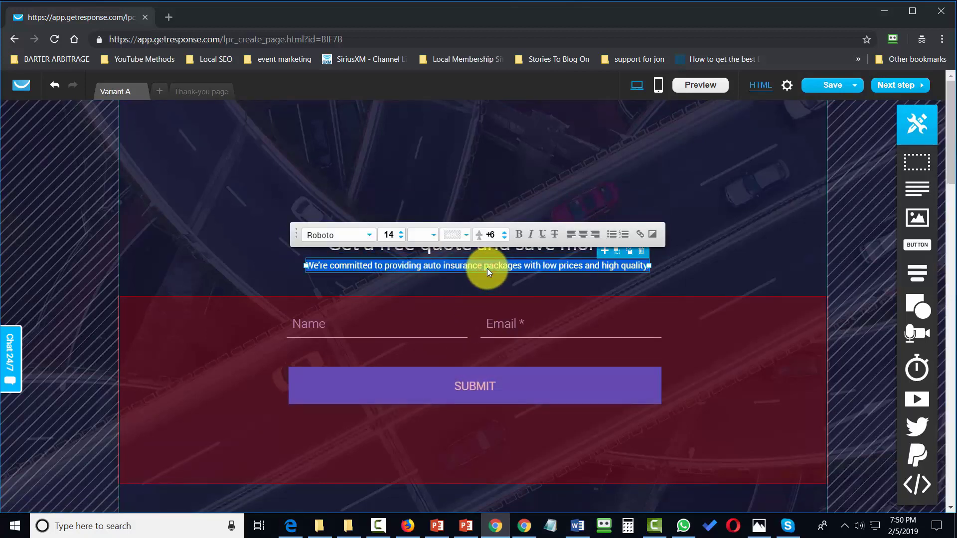
text(We'll Tell You What We Want)
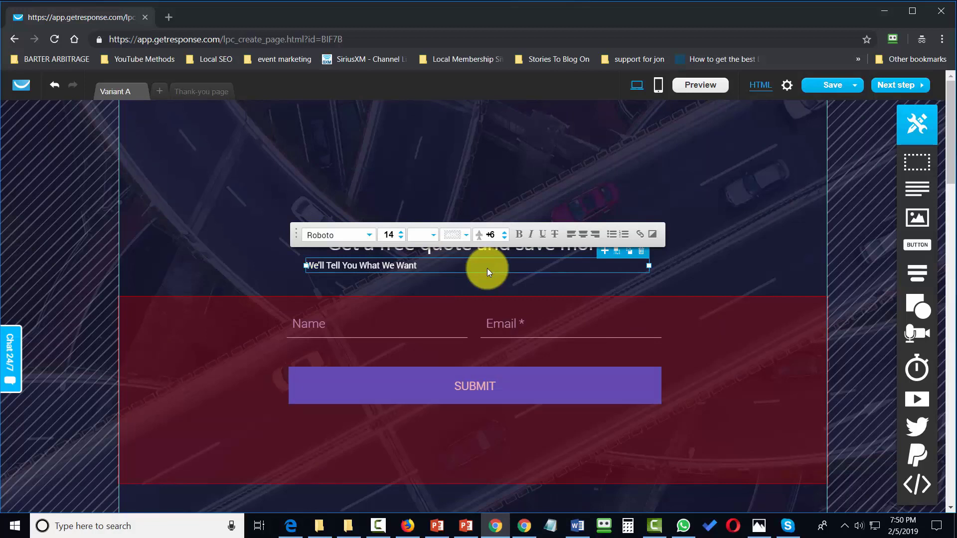
click(587, 233)
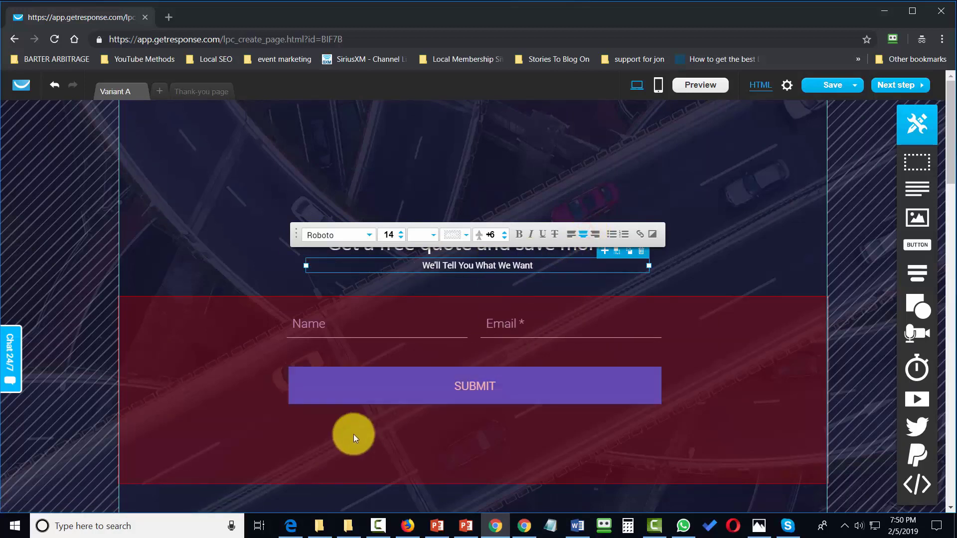
Change the form's submit button text to "Get Our Free Guide Now!"
click(533, 386)
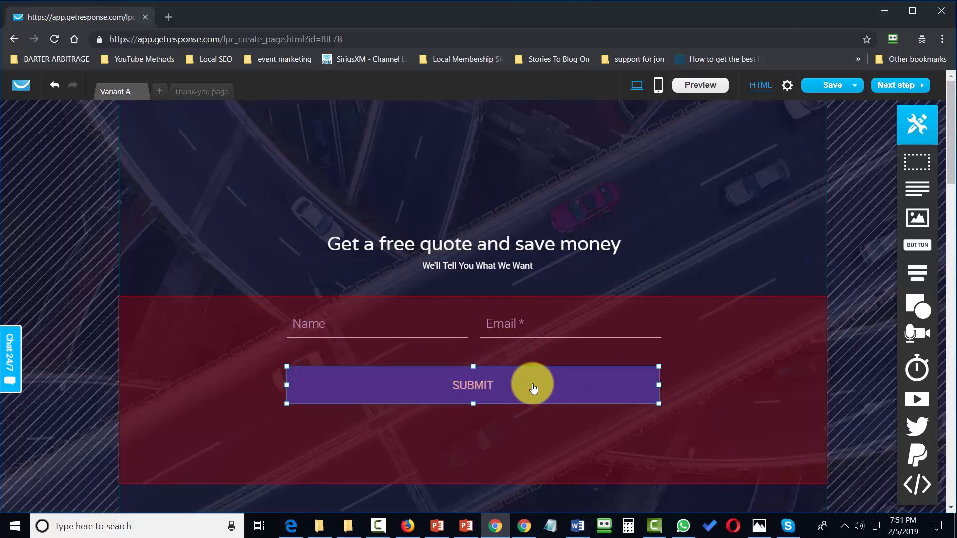
click(475, 389)
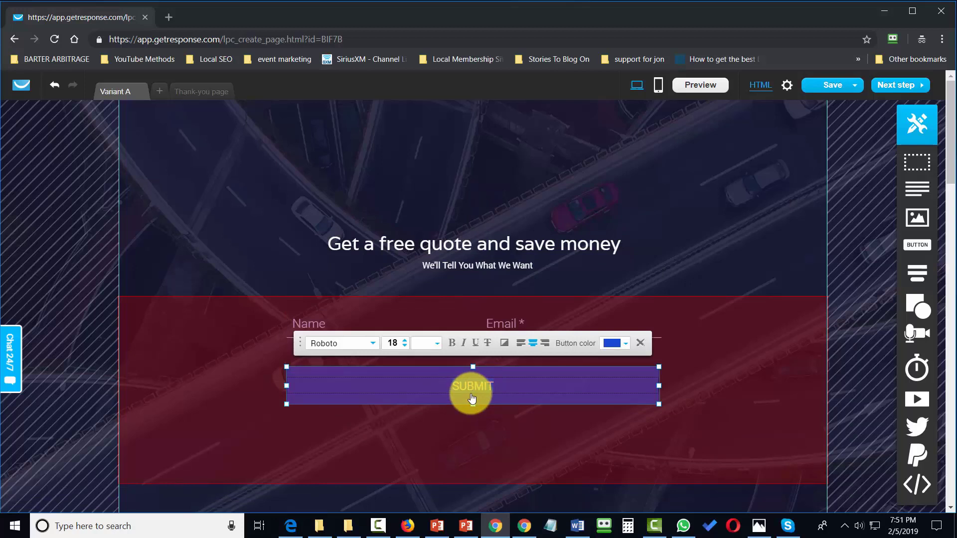
text(Get Our Free Guide Now!)
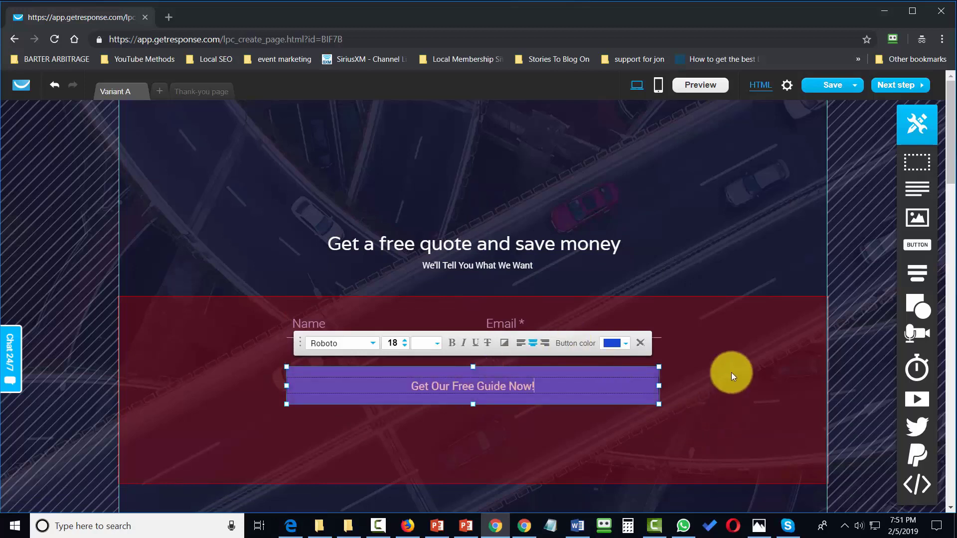
click(731, 375)
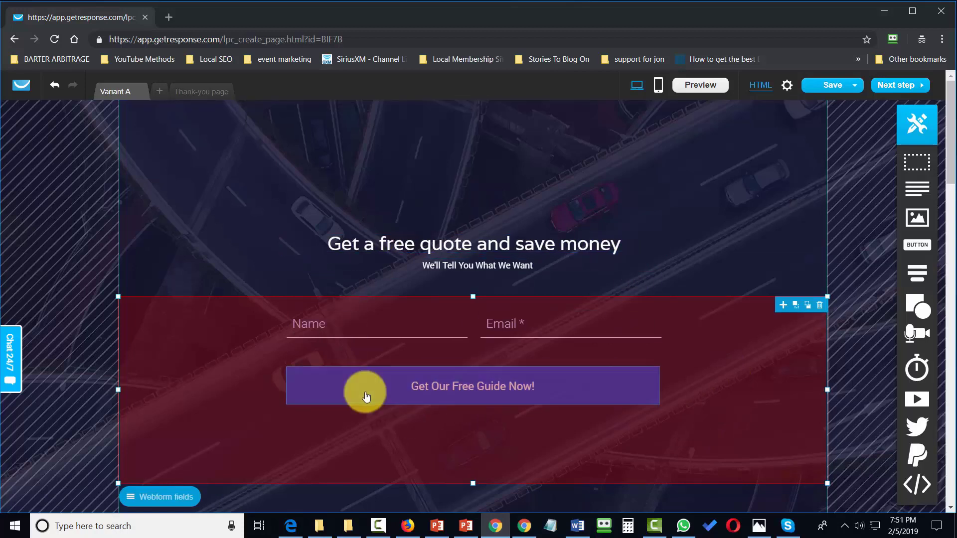
Add a video block centered above the headline and check its embed link settings
scroll(369, 400, down, 3)
scroll(453, 346, up, 3)
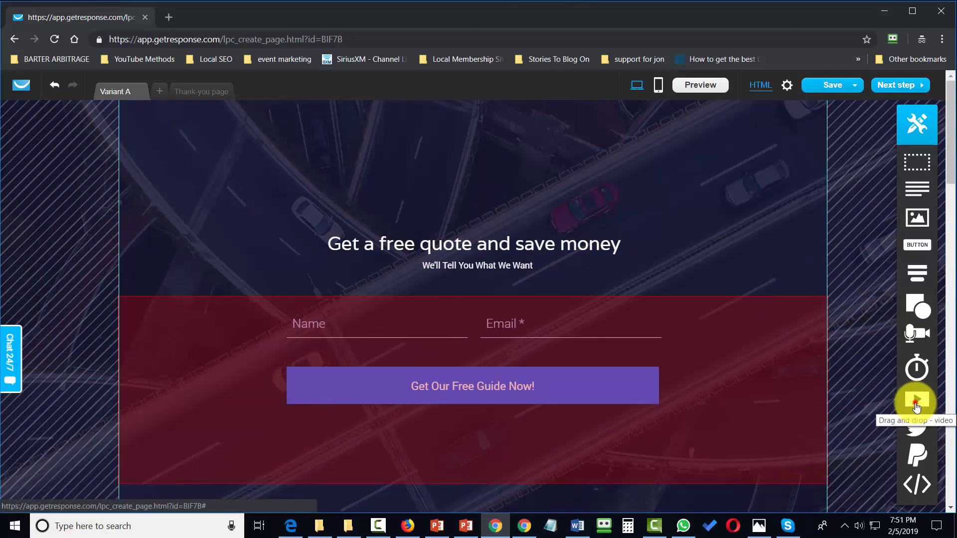
drag(916, 406, 758, 410)
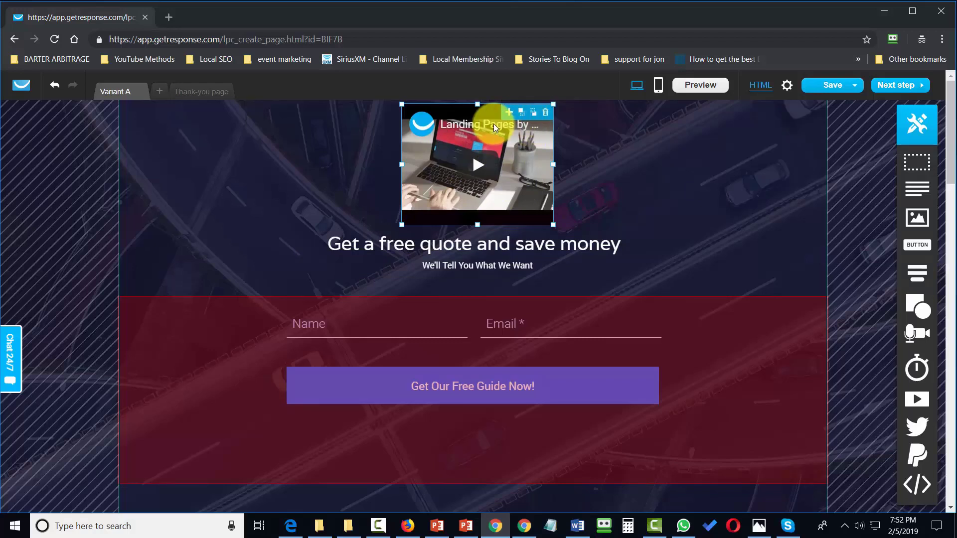
click(588, 147)
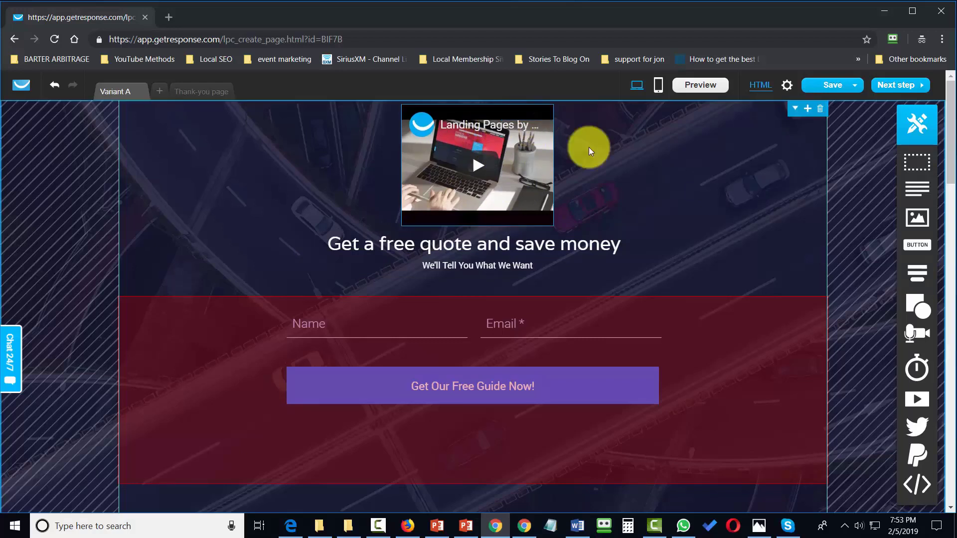
click(506, 190)
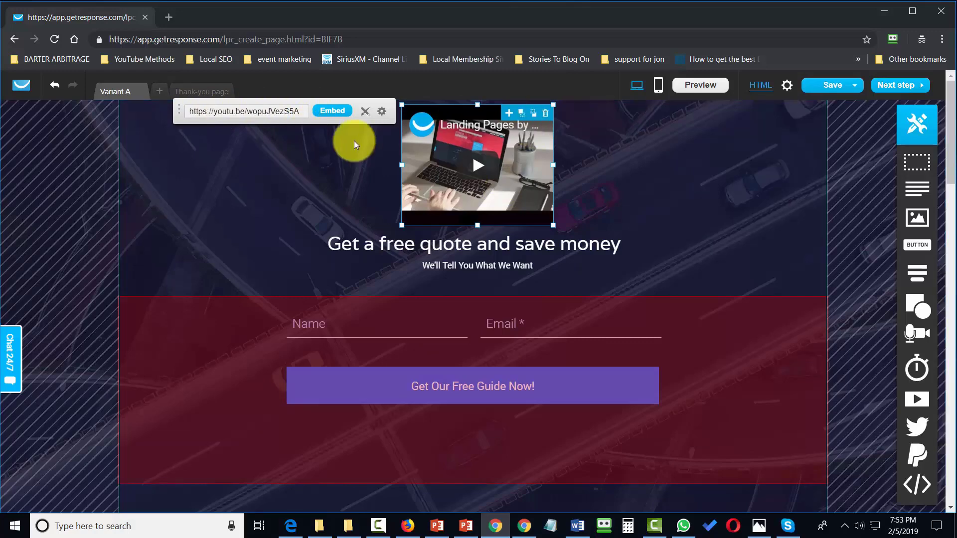
click(861, 221)
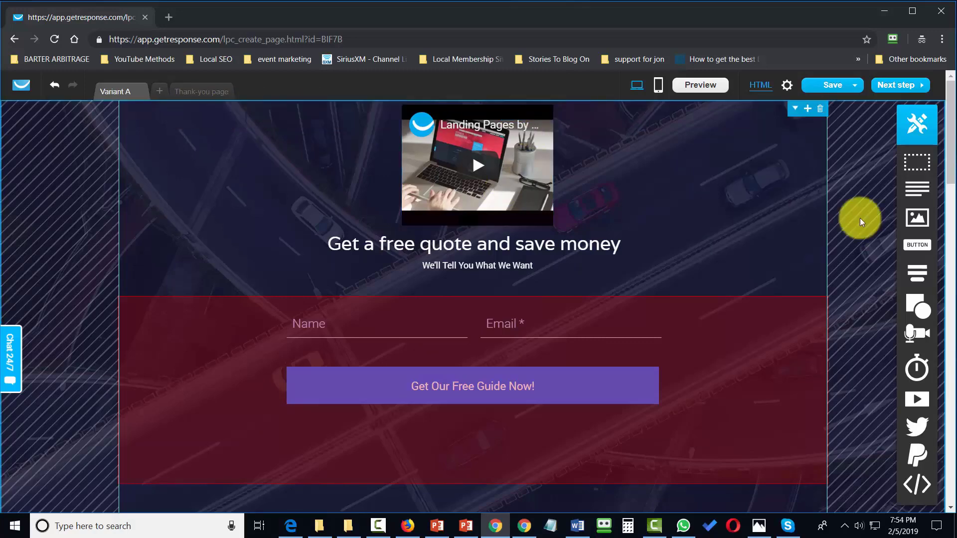
Delete the "We help you find the right coverage" section and the "Features and benefits" section below the form
scroll(718, 211, down, 7)
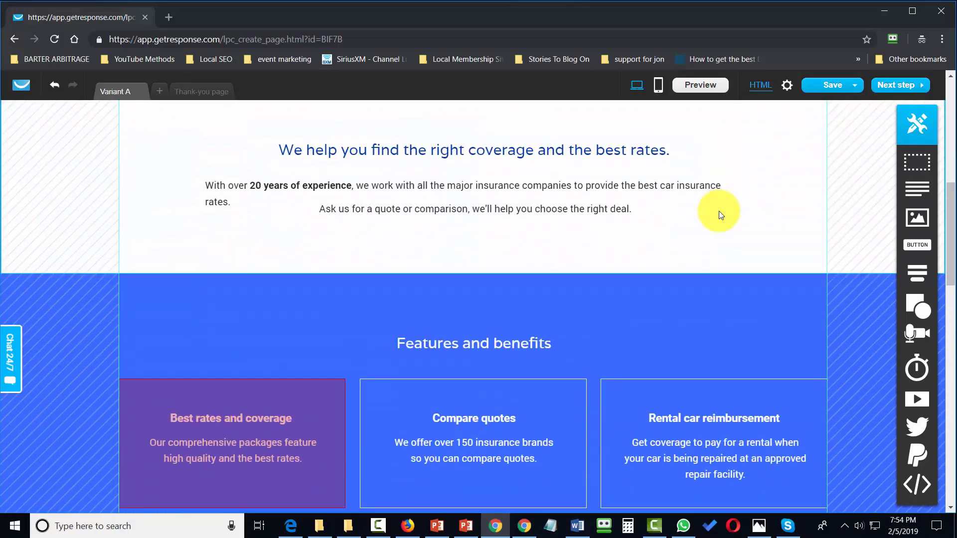
scroll(718, 211, up, 1)
click(705, 205)
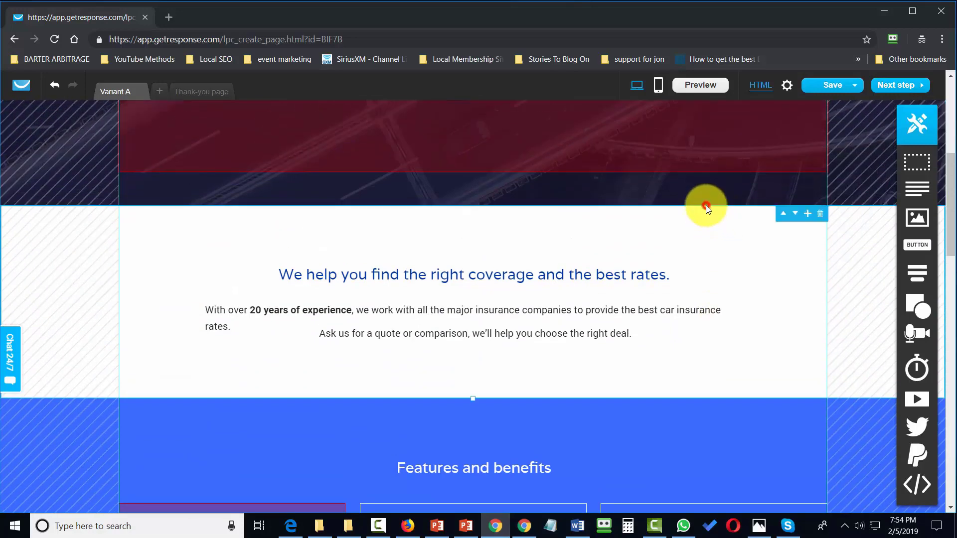
click(820, 213)
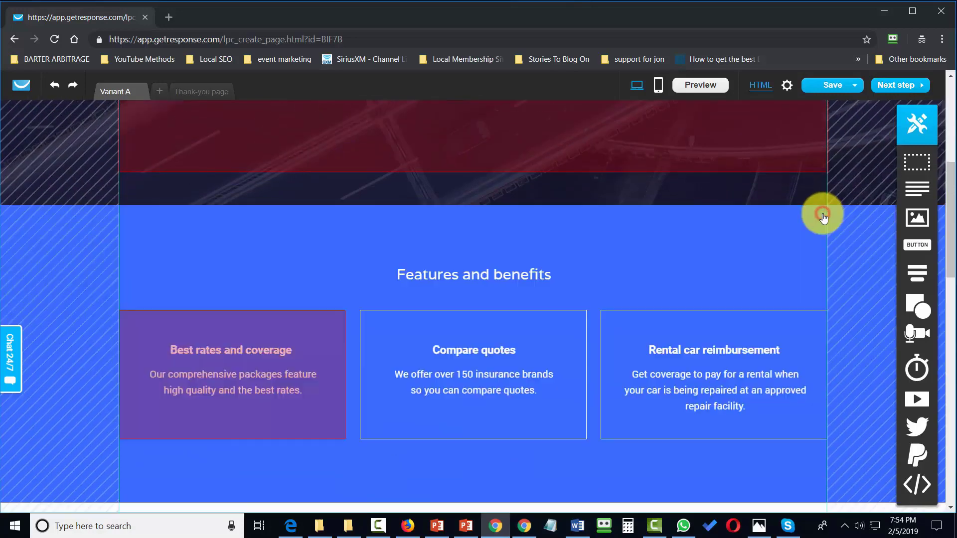
click(572, 213)
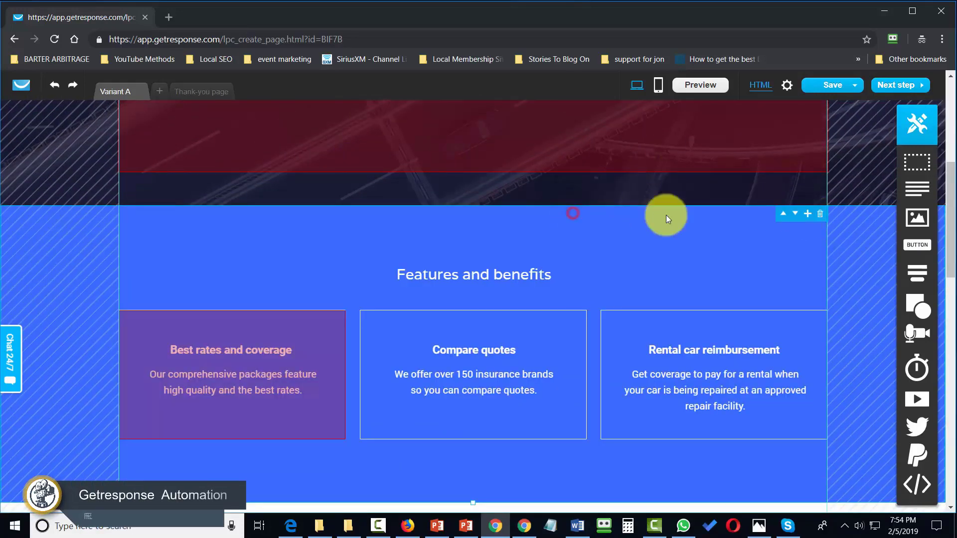
click(820, 214)
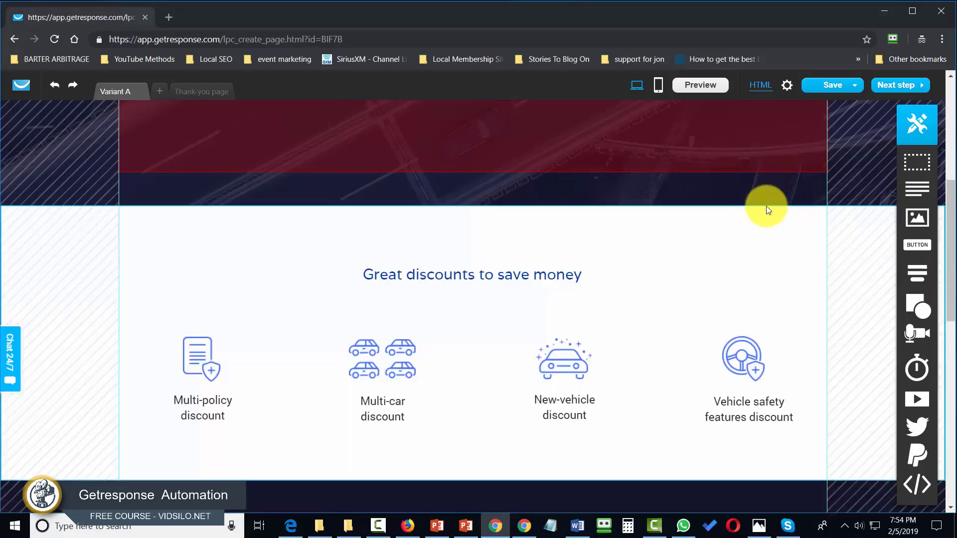
Delete the "Great discounts to save money", "Real reviews from real customers" and bottom "Get a free quote and save money" sections
click(673, 212)
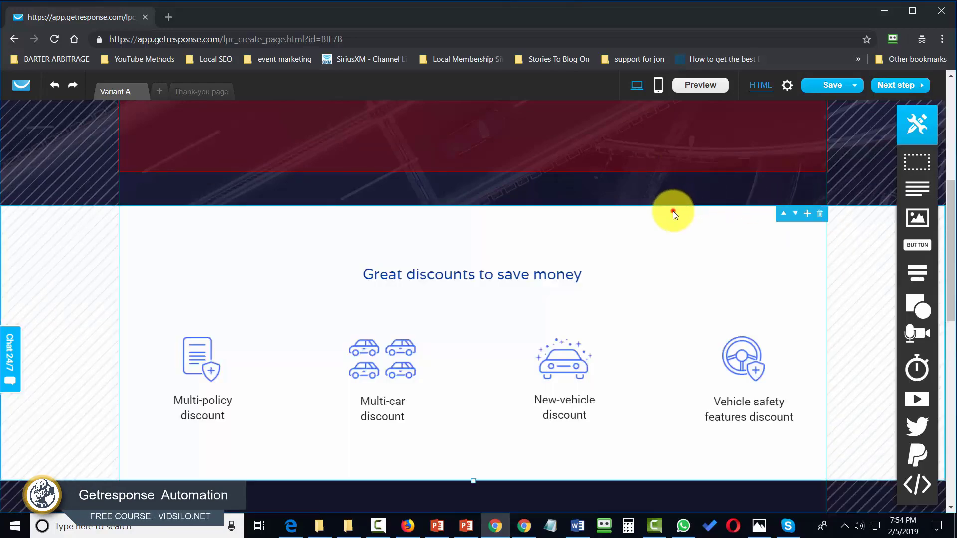
click(820, 213)
click(599, 209)
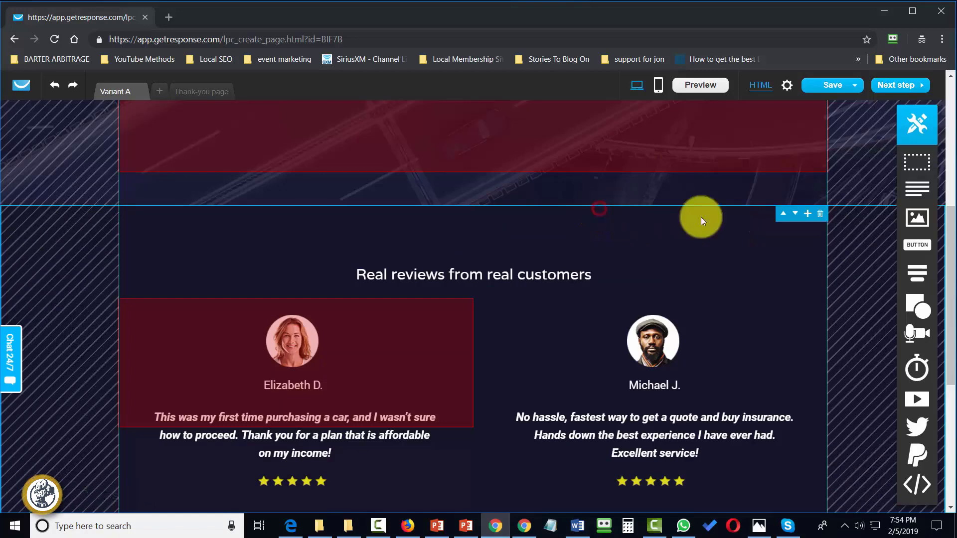
click(818, 214)
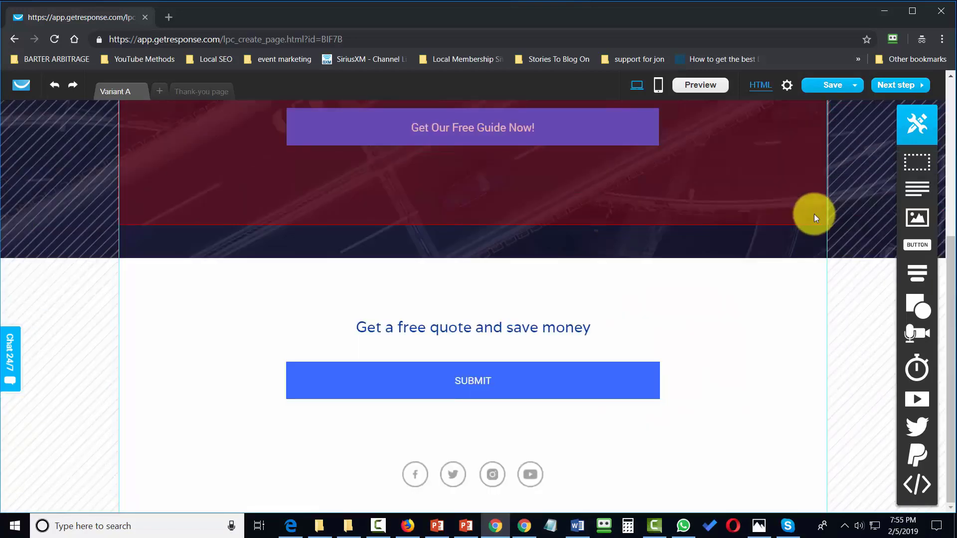
mouse_move(731, 267)
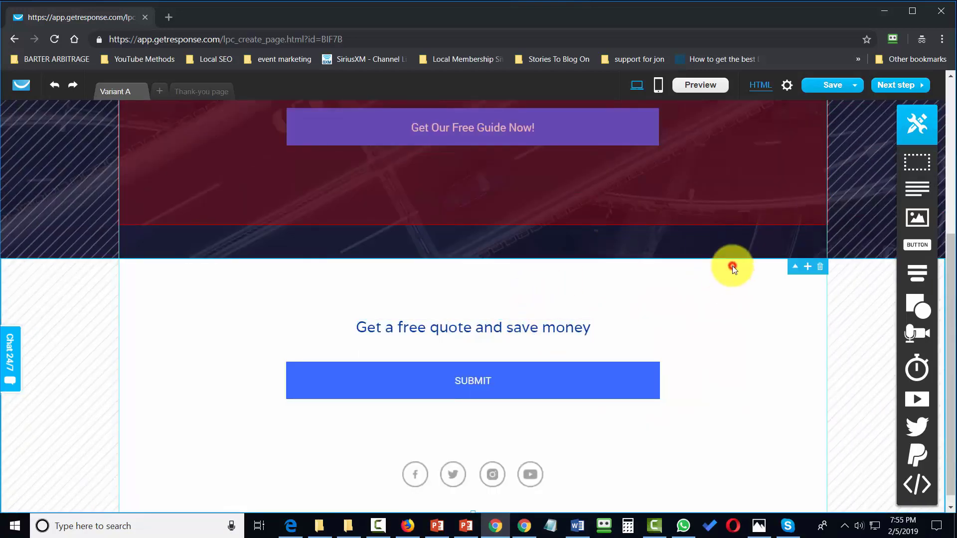
click(818, 267)
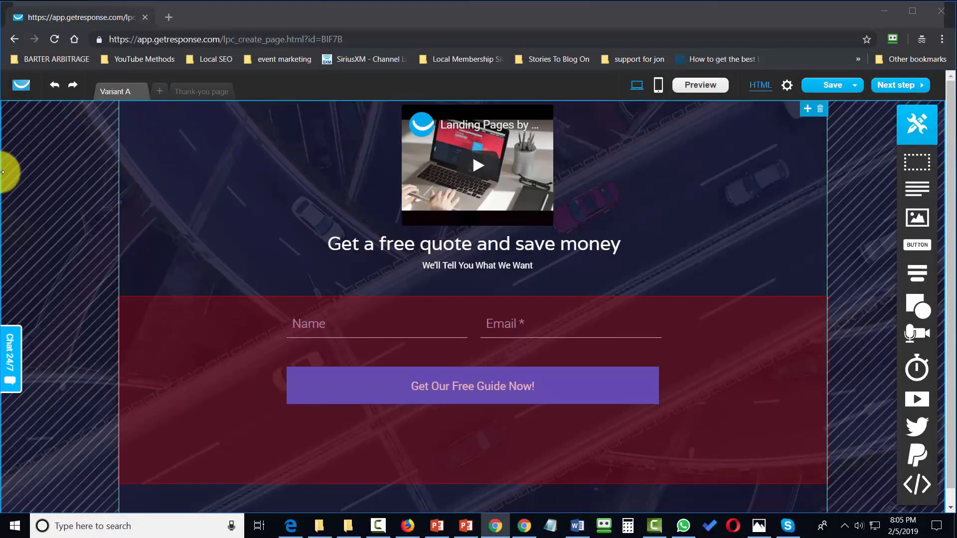
Open the thank-you page and delete its Auto Insurance Experts logo
click(204, 95)
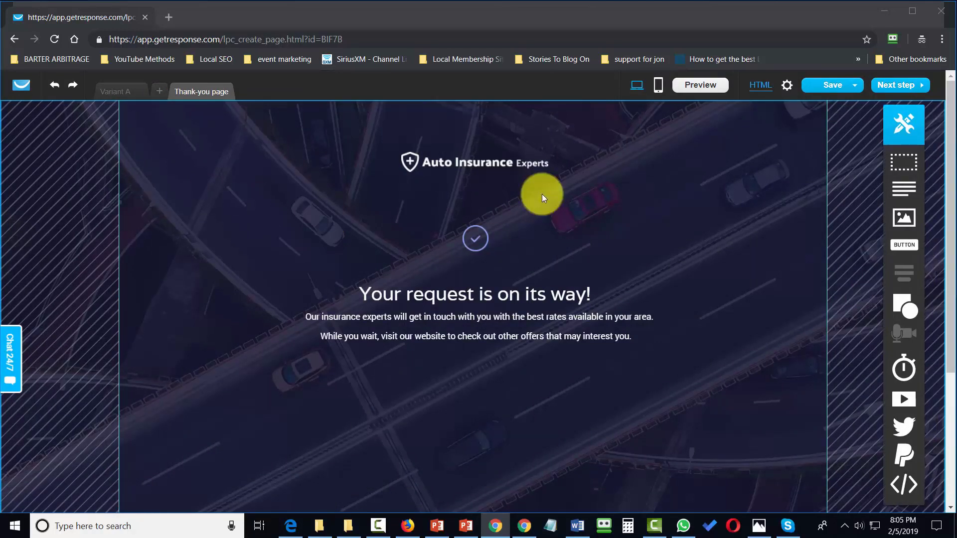
click(481, 163)
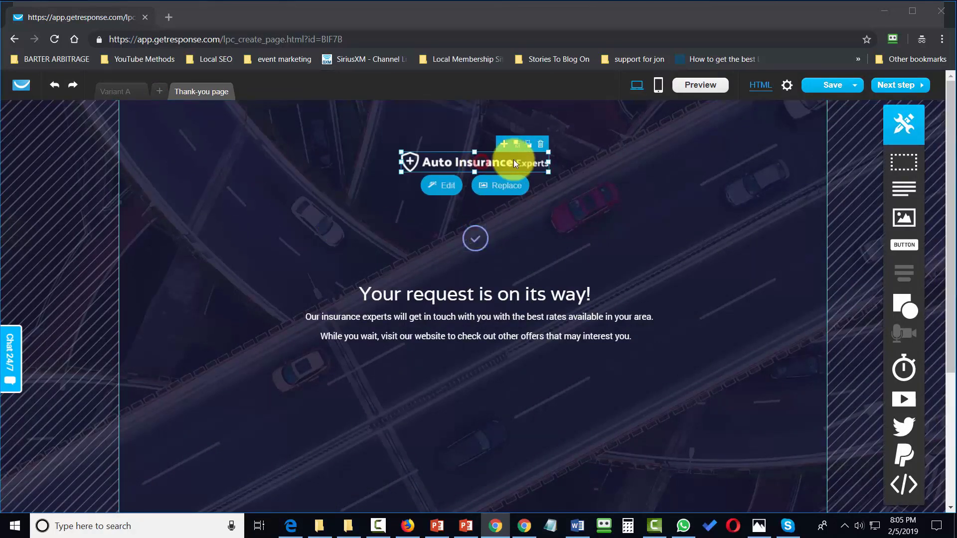
click(544, 144)
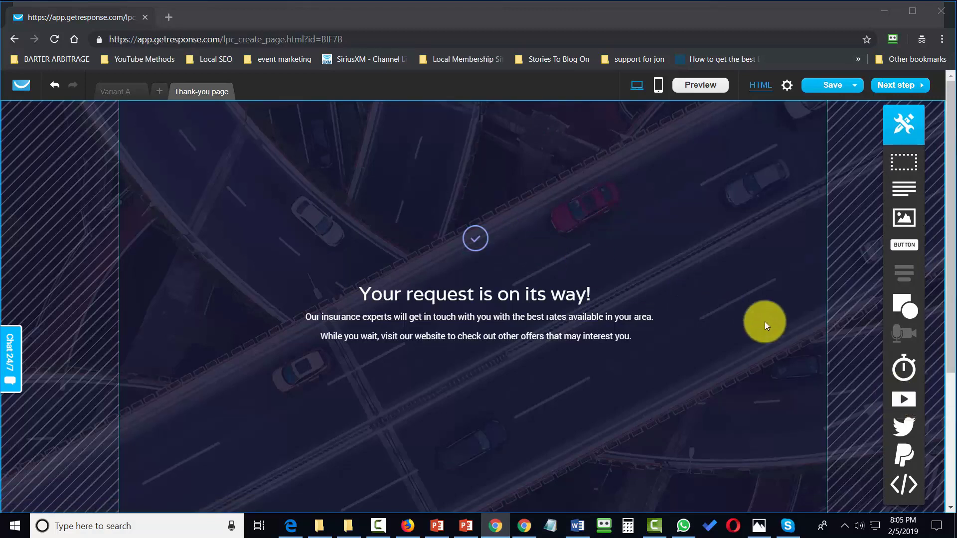
Place a video block above the "Your request is on its way!" heading, covering the checkmark icon, and check its embed link
drag(893, 396, 457, 192)
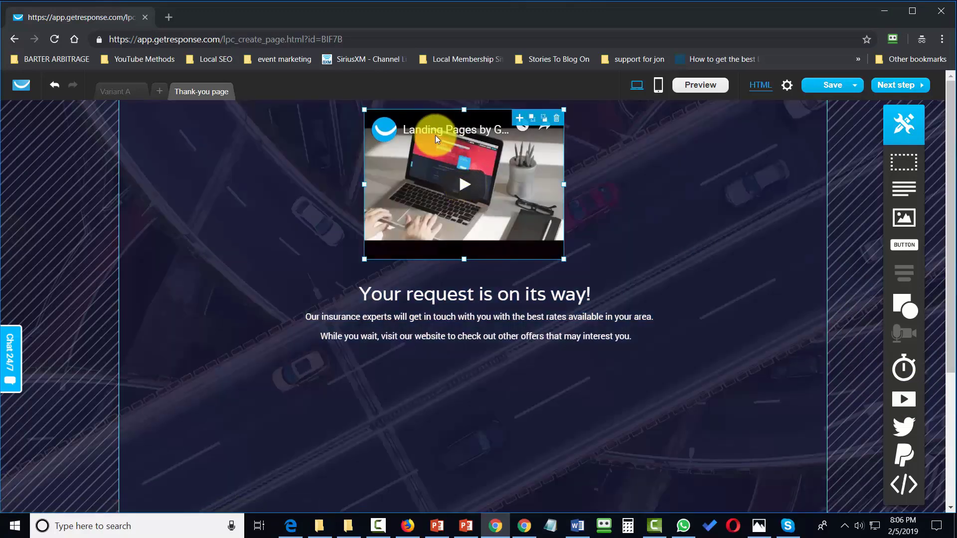
click(453, 118)
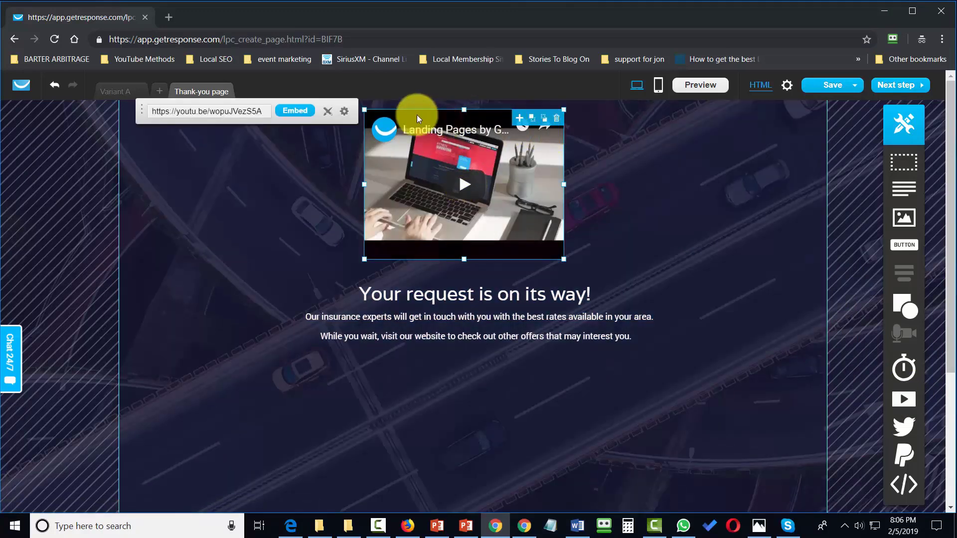
click(293, 150)
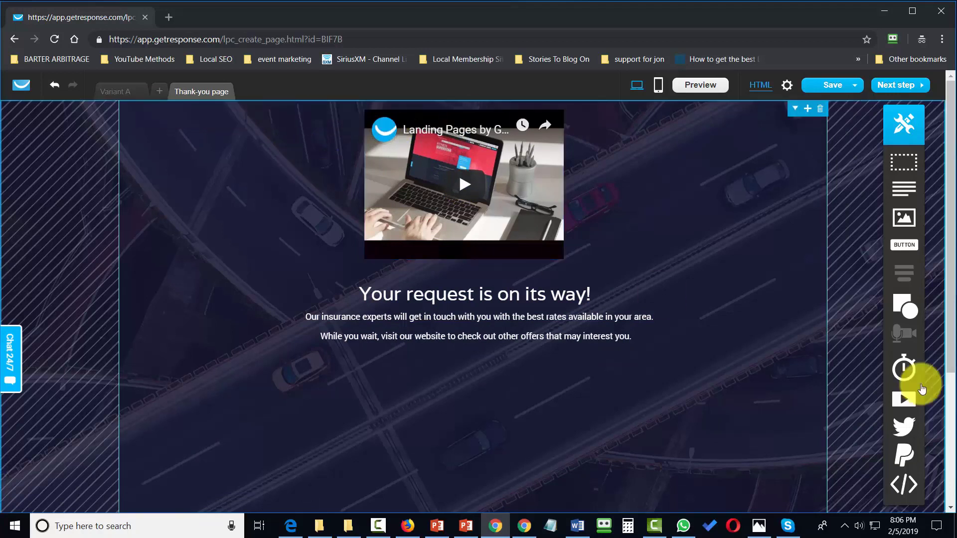
Add Facebook Like, Tweet, Pin it, Google +1 and LinkedIn Share buttons in a row below the thank-you message
mouse_move(908, 428)
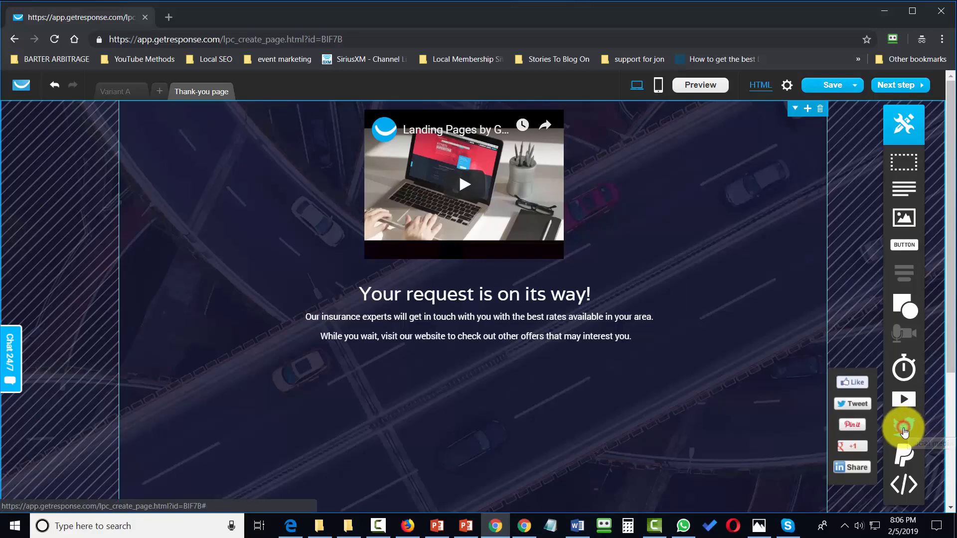
drag(855, 387, 327, 403)
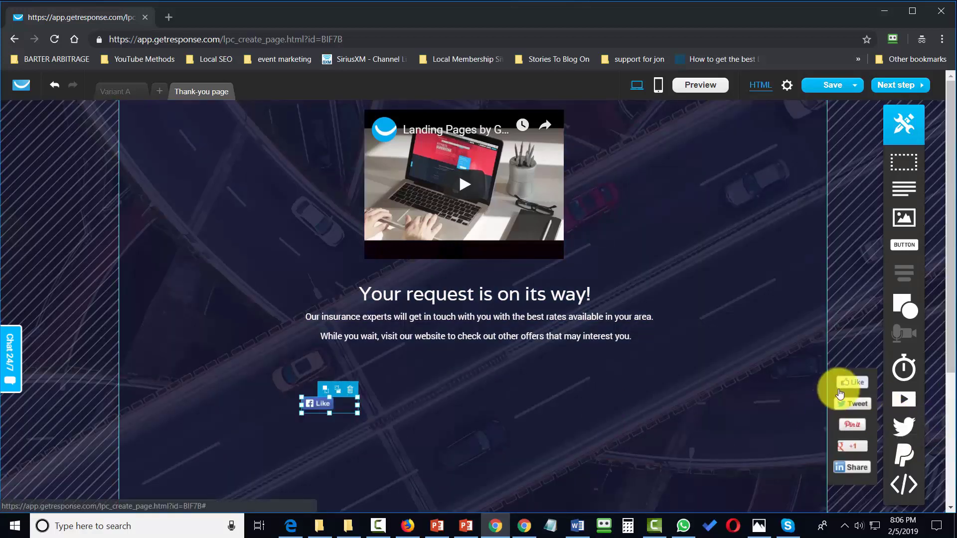
drag(838, 402, 397, 401)
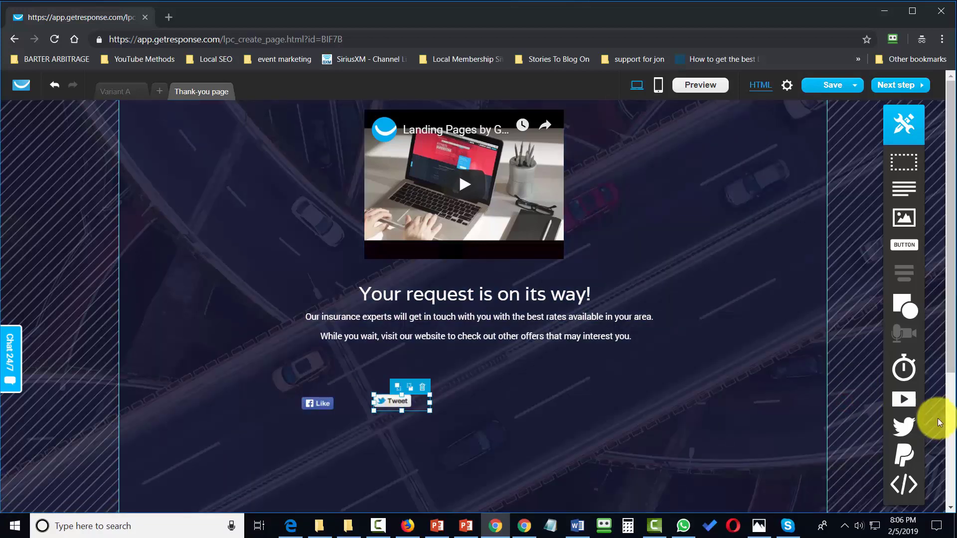
mouse_move(900, 420)
mouse_move(870, 422)
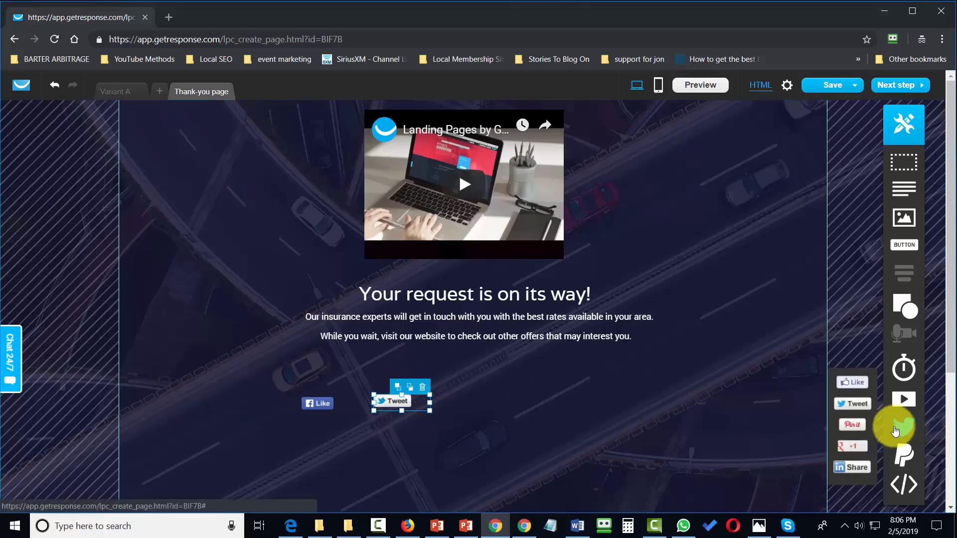
drag(857, 423, 493, 399)
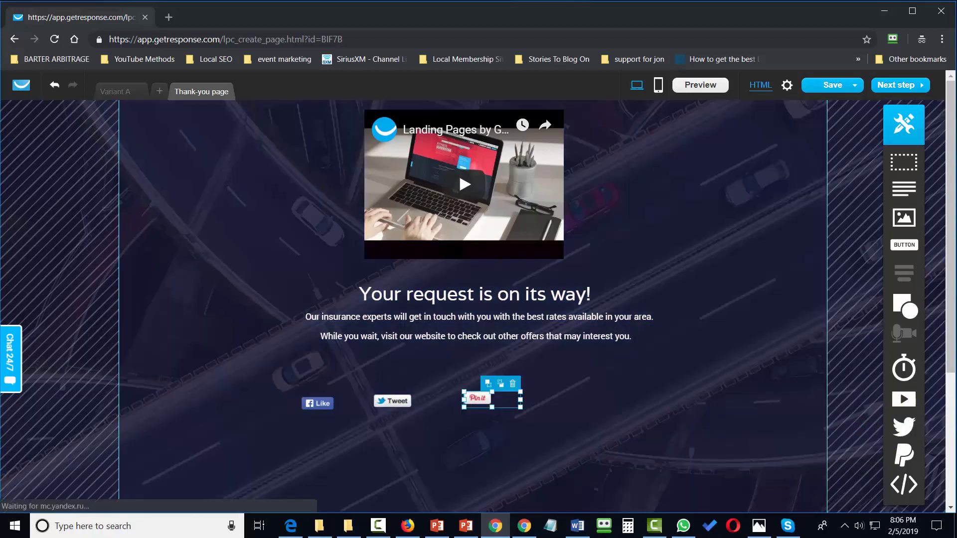
mouse_move(877, 435)
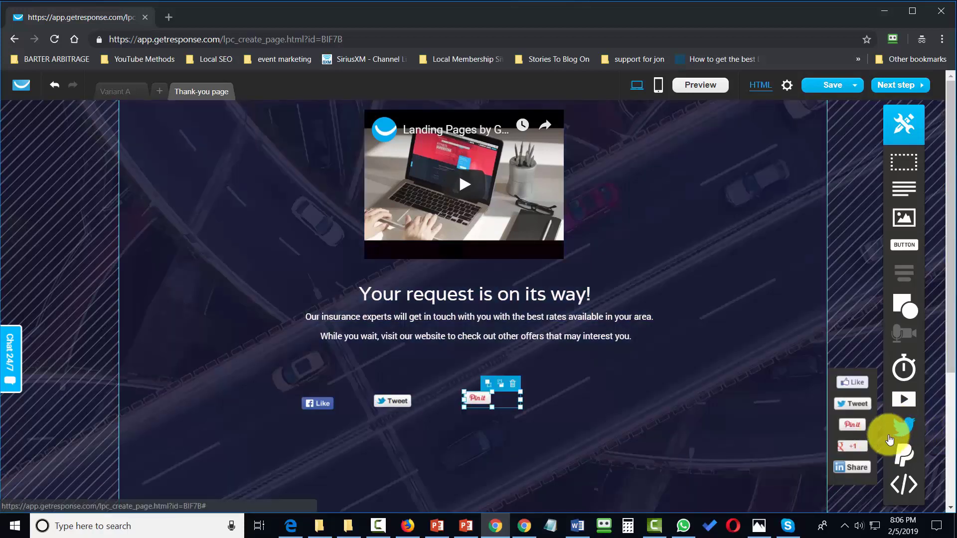
drag(850, 447, 588, 402)
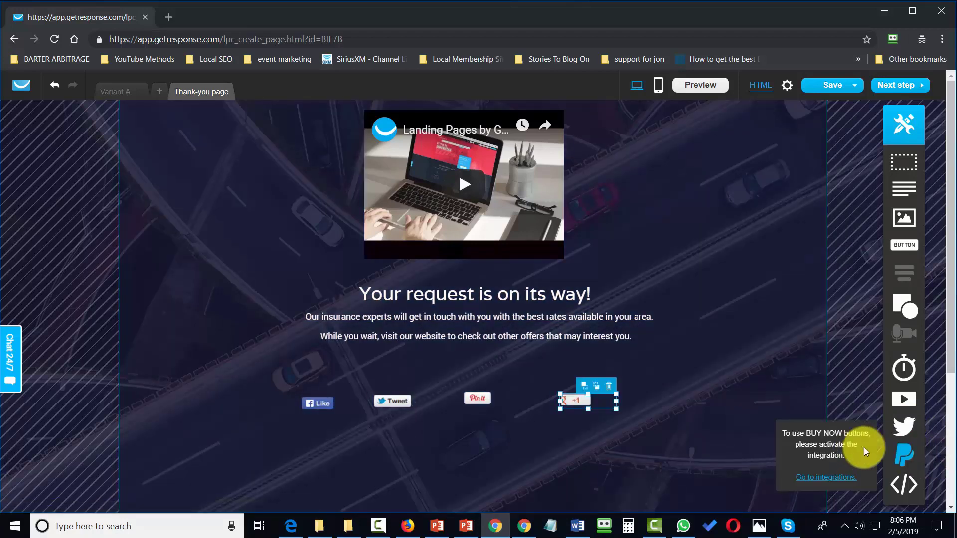
mouse_move(919, 430)
drag(852, 467, 702, 400)
mouse_move(872, 465)
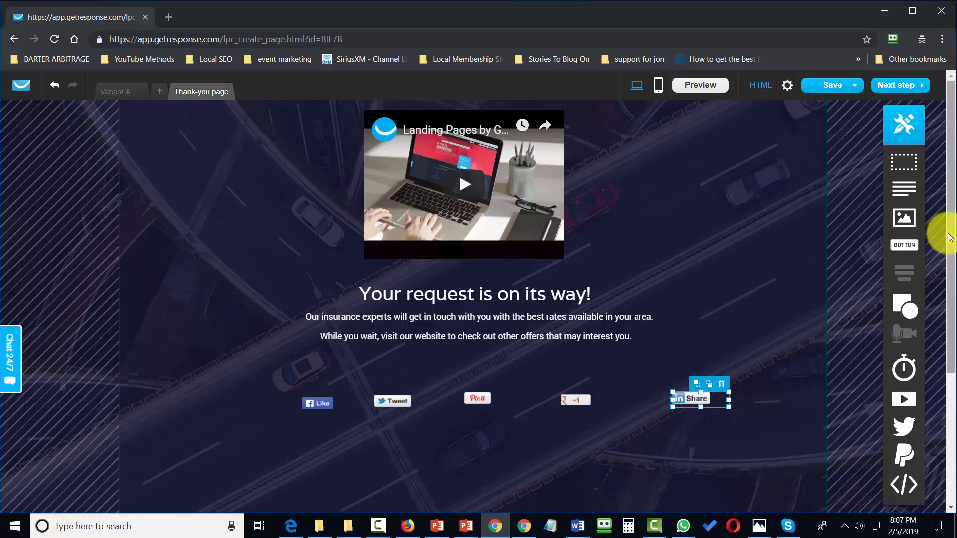
drag(892, 245, 491, 463)
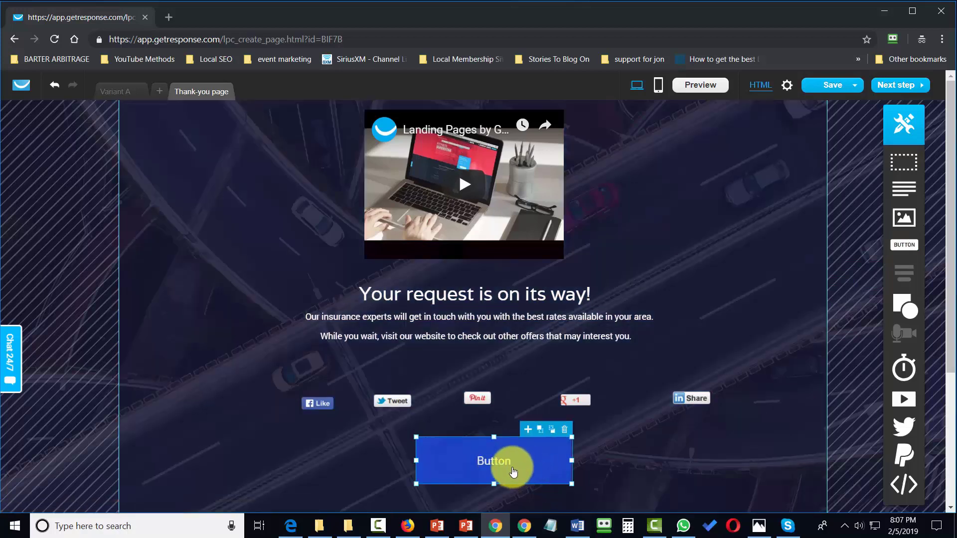
click(509, 466)
double_click(509, 466)
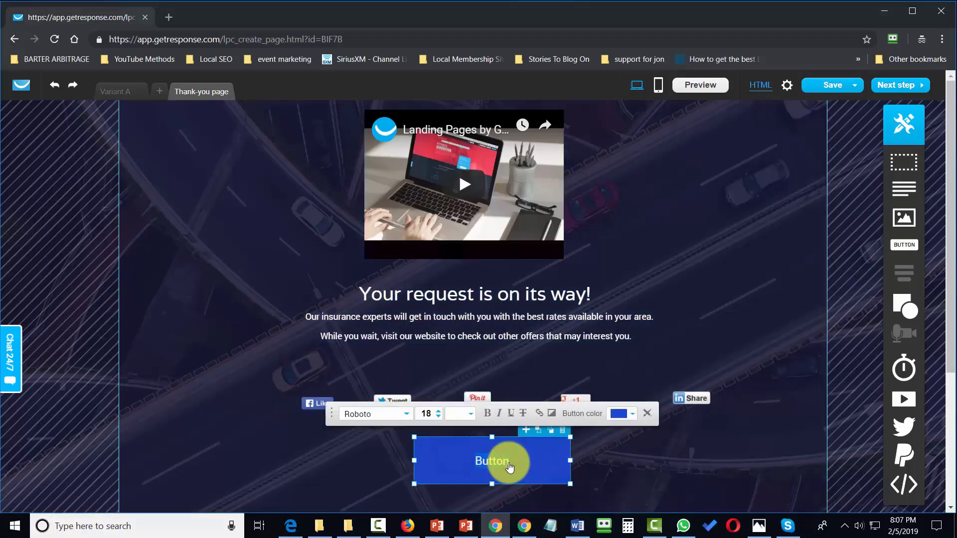
text(Click Here for a Fast Start)
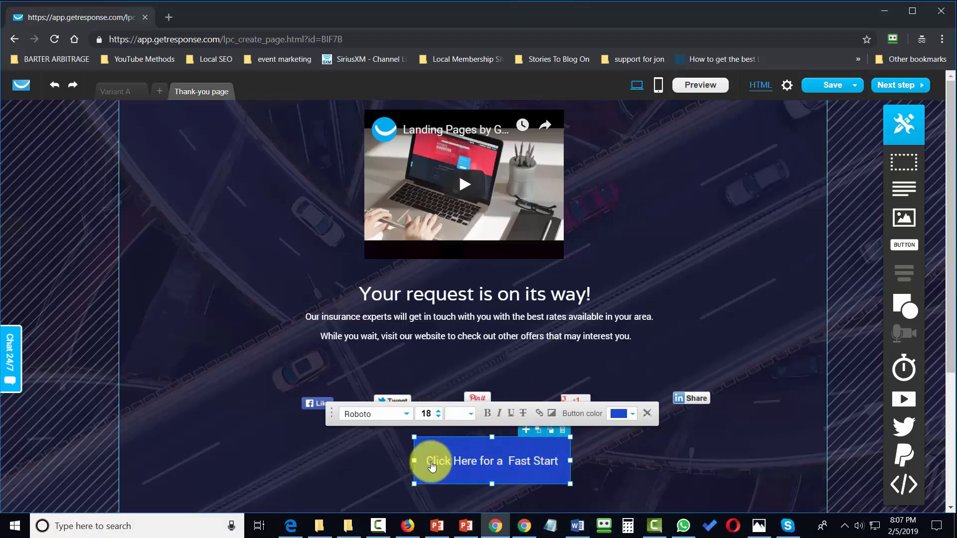
click(510, 342)
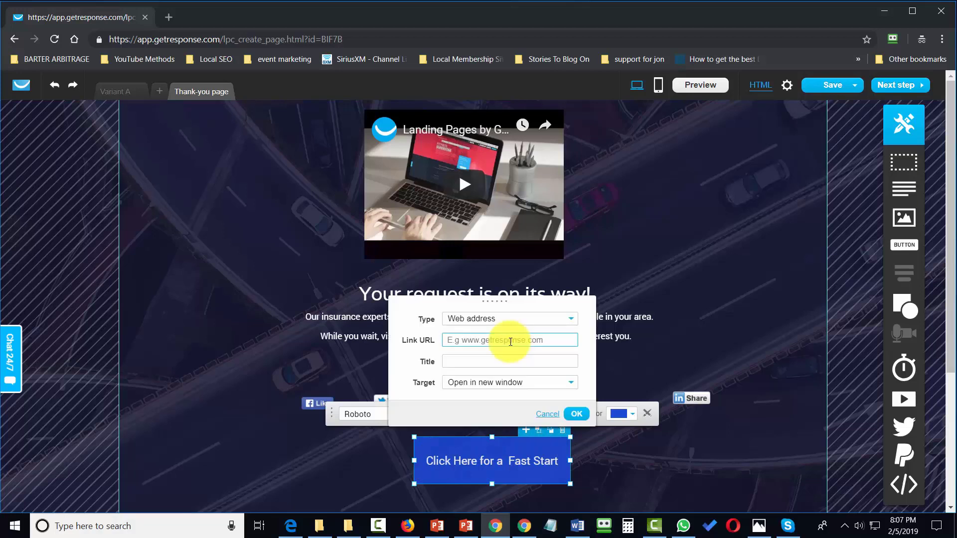
text(http://)
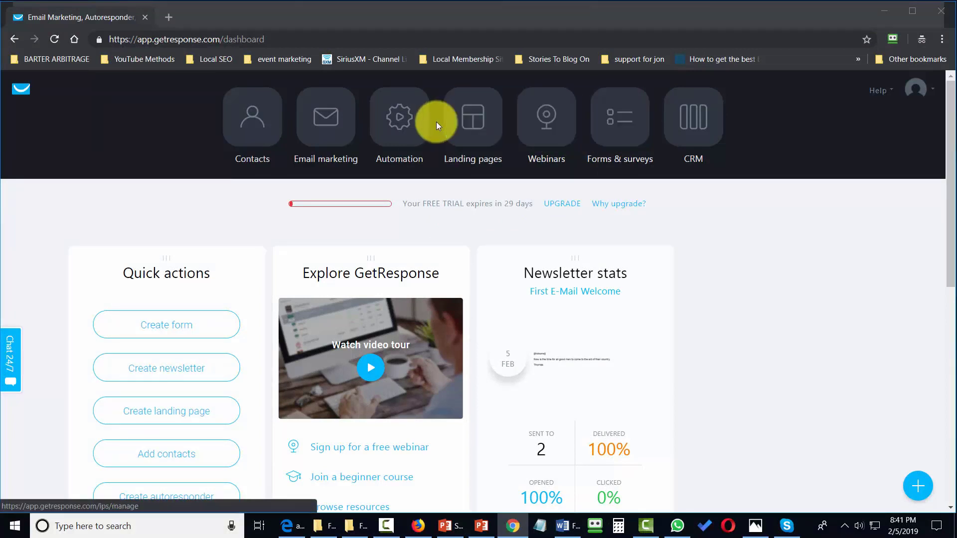
Go to survey management under Forms & surveys and start creating a new survey
click(612, 122)
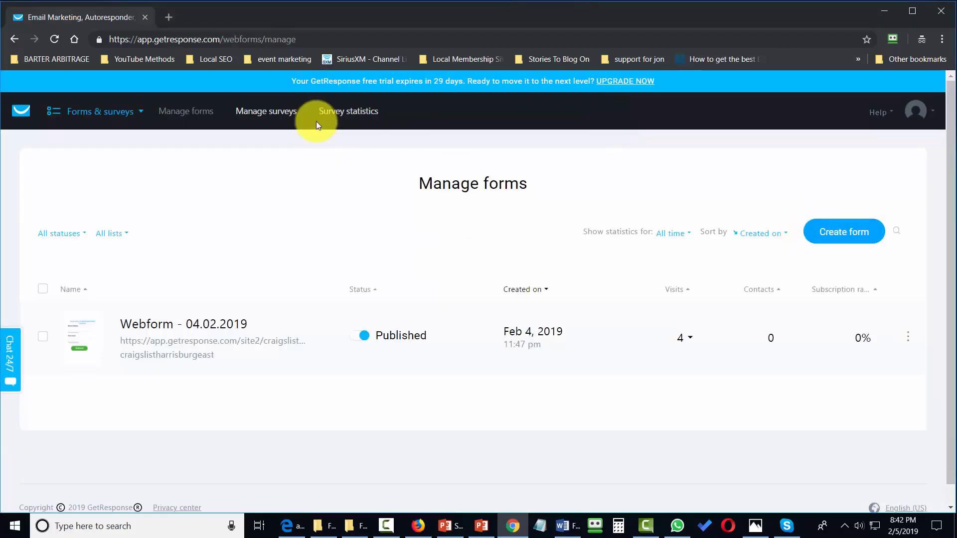
click(265, 112)
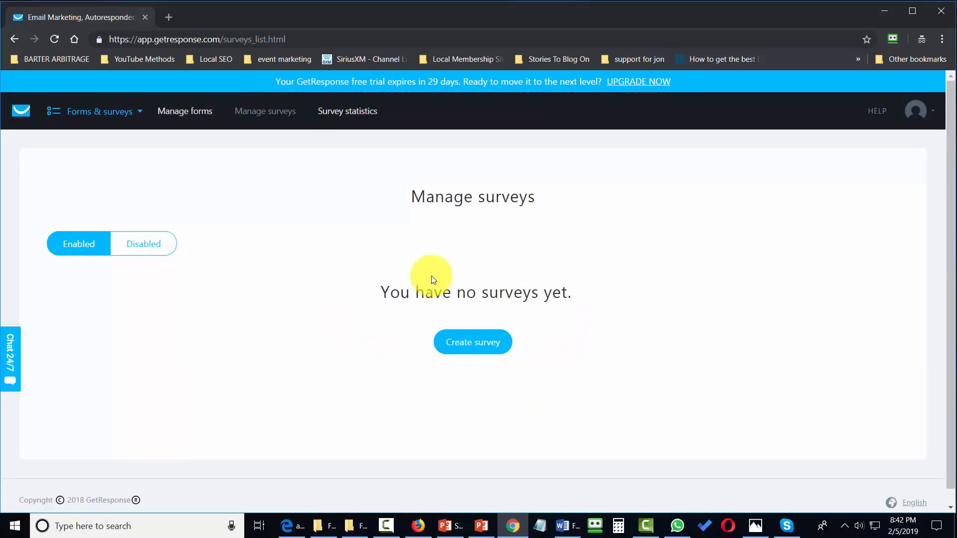
click(475, 347)
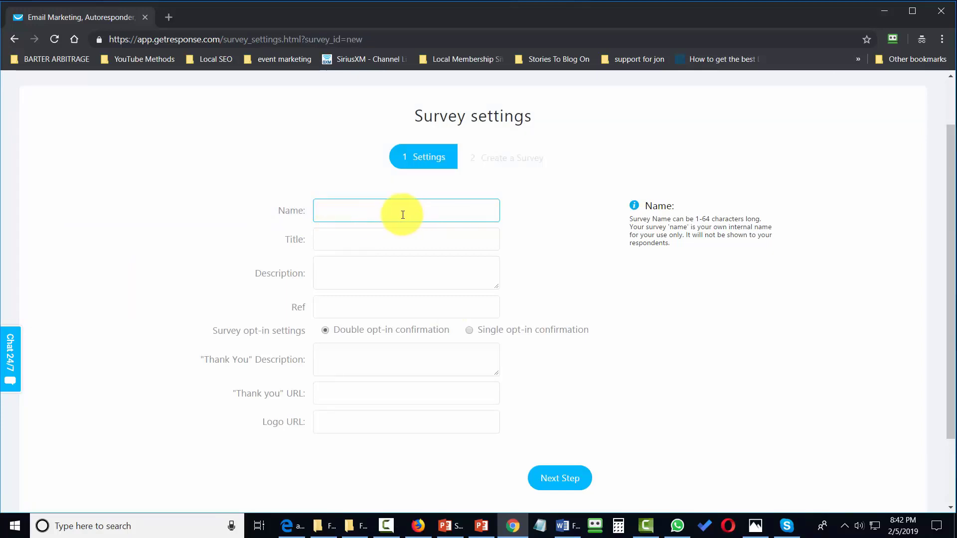
Name the survey howtowatchtutorials, title it "How Do You Use GetResponse", and describe it as "Survey on how people use get response"
text(howtowatchtutorials)
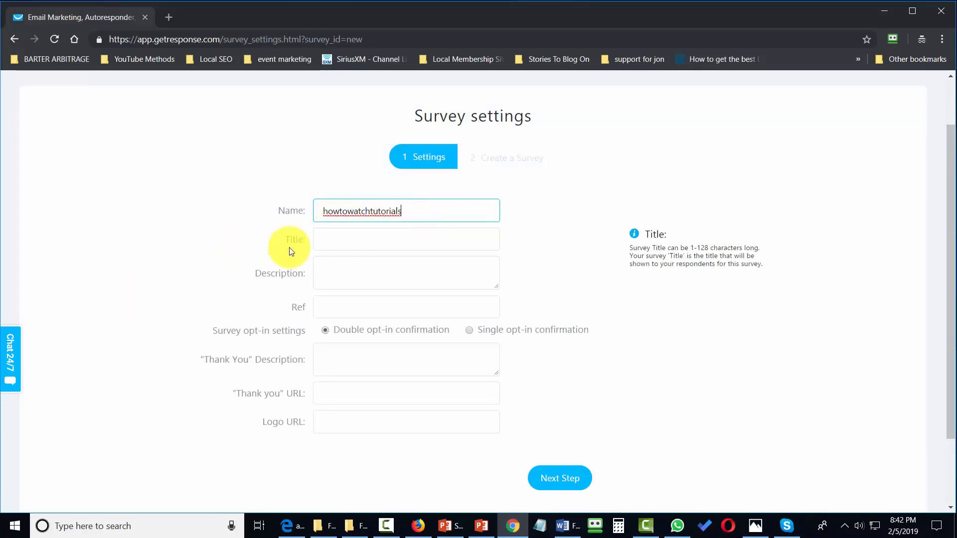
click(336, 238)
text(How Do You Use GetResponse)
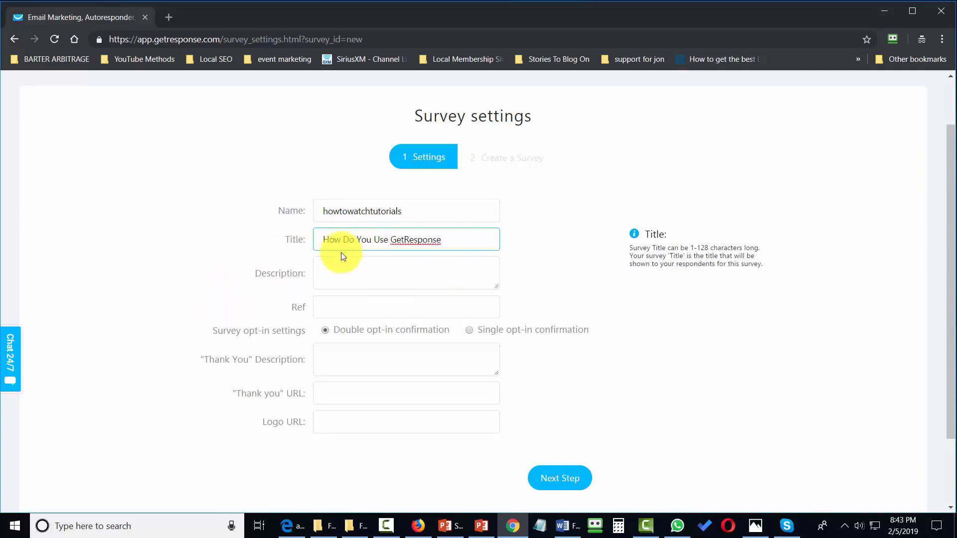
click(322, 272)
text(Survey on how people use get response)
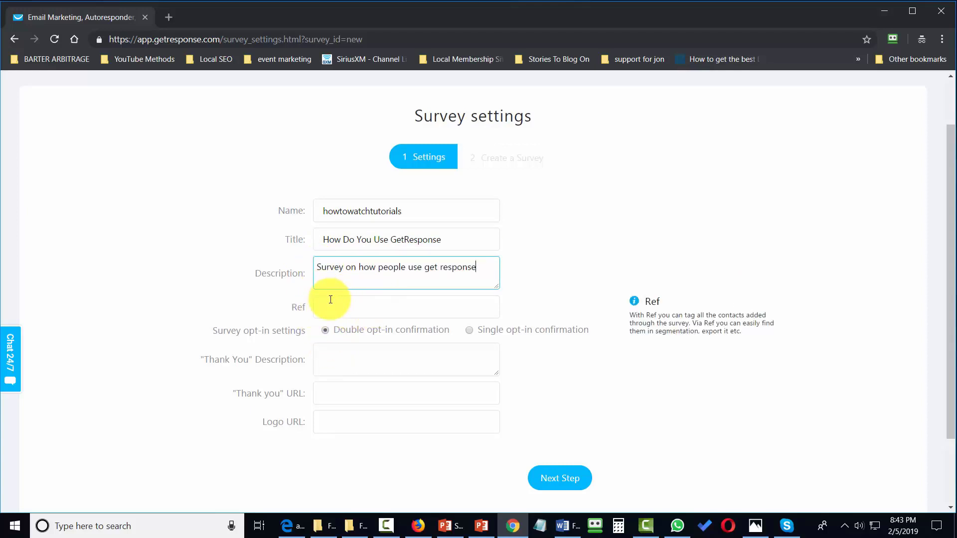
Set the survey's Ref tag to survey0001 and choose single opt-in confirmation
key(Tab)
text(survey0001)
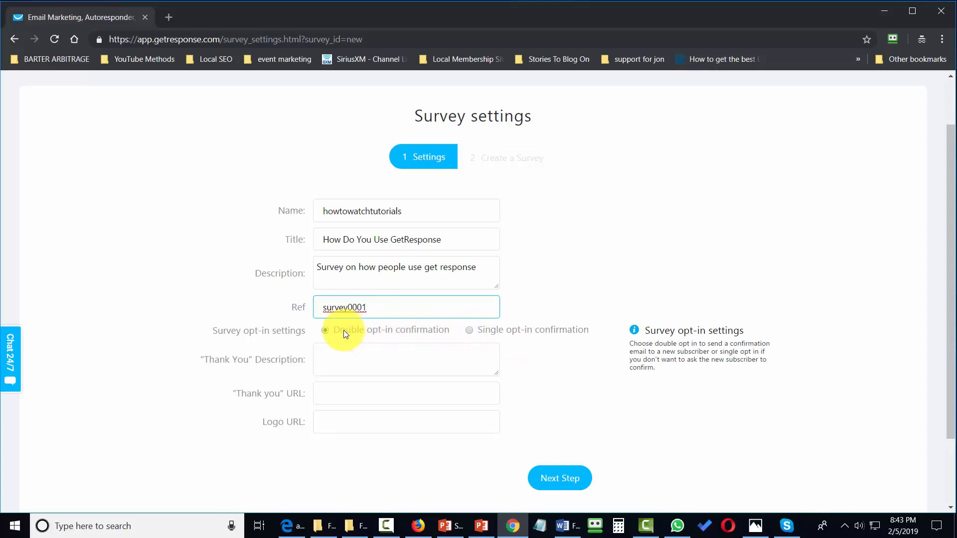
click(470, 329)
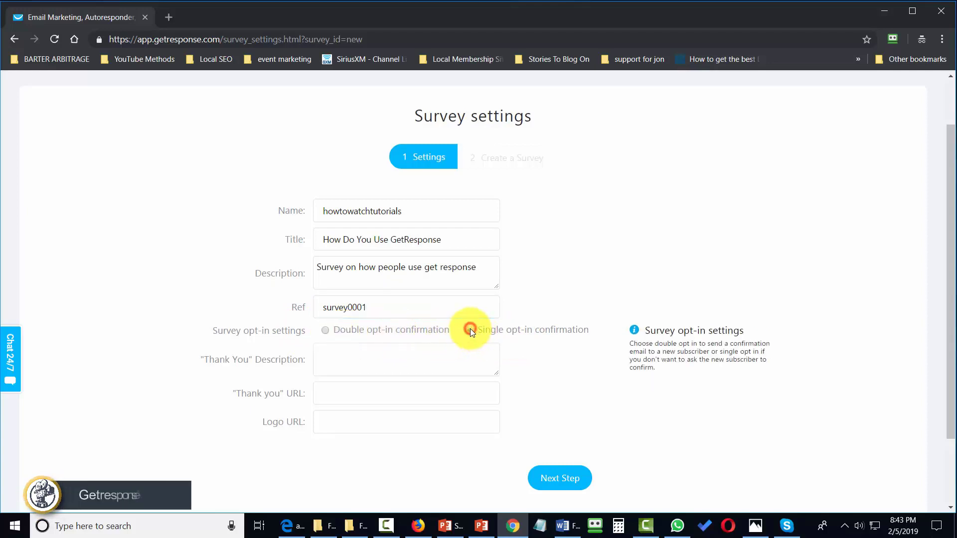
click(341, 352)
text(Thanks for completing the survey.  We now have a special gift for you.)
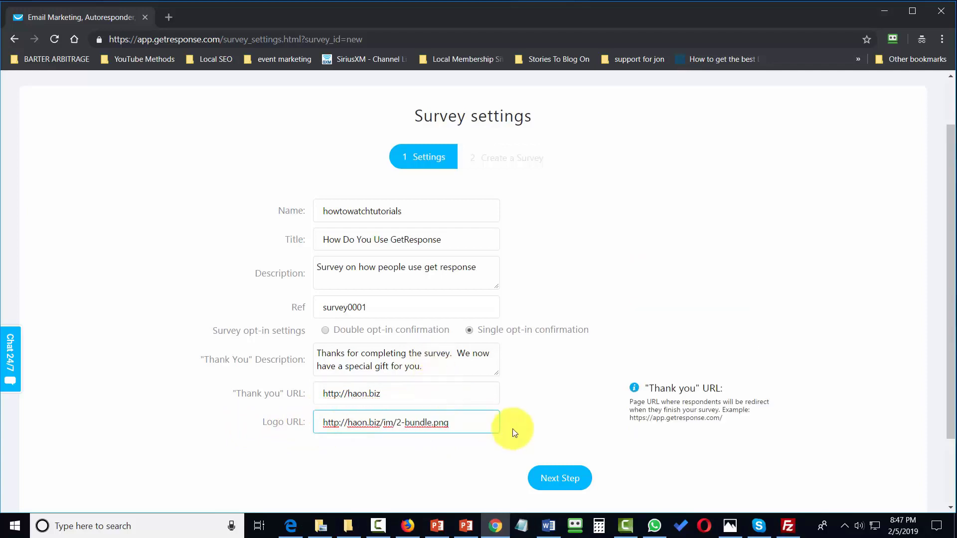
Accept the survey settings and add a one-answer multiple choice question to Page 1 of the survey
click(557, 482)
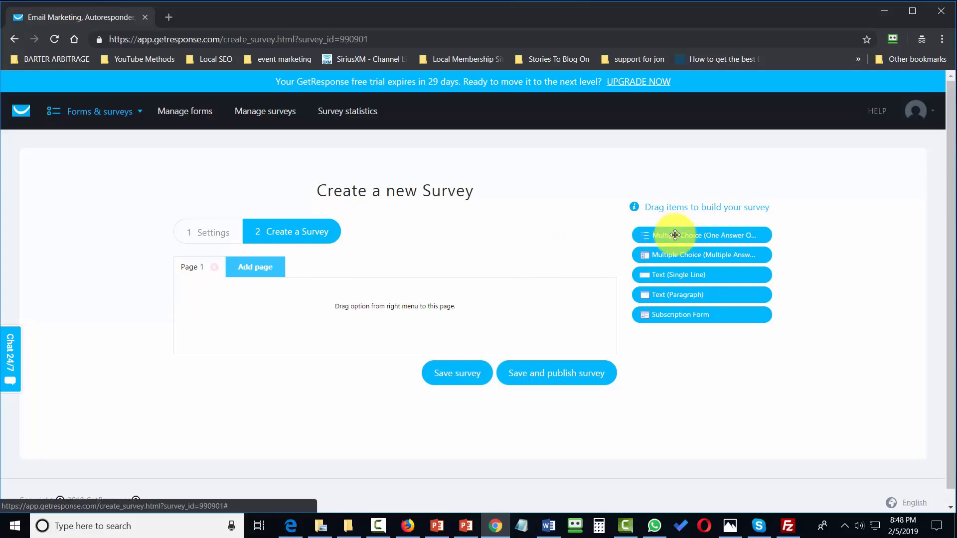
drag(673, 233, 335, 307)
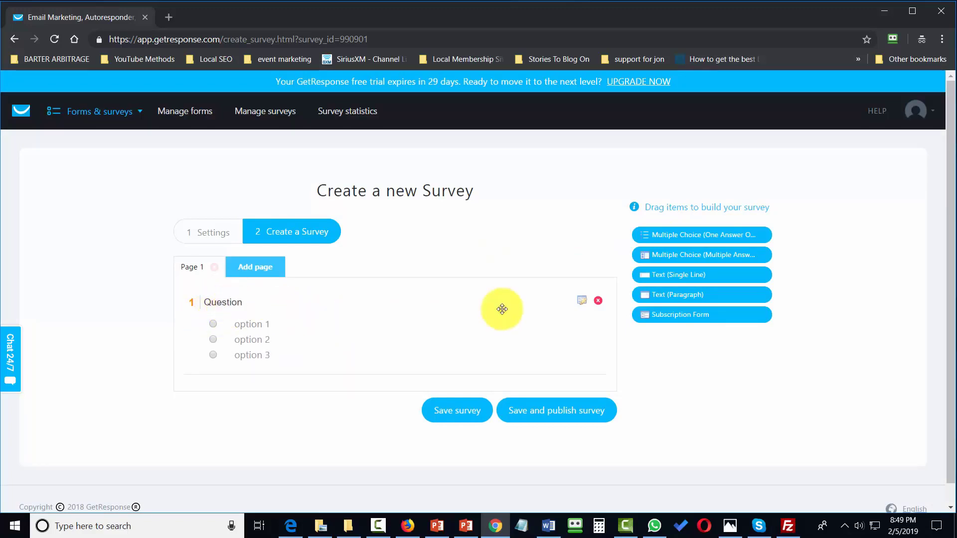
Set the Page 1 question to "How Do You Use Getresponse" with the answers Surveys, Landing Pages and Webinar
click(582, 300)
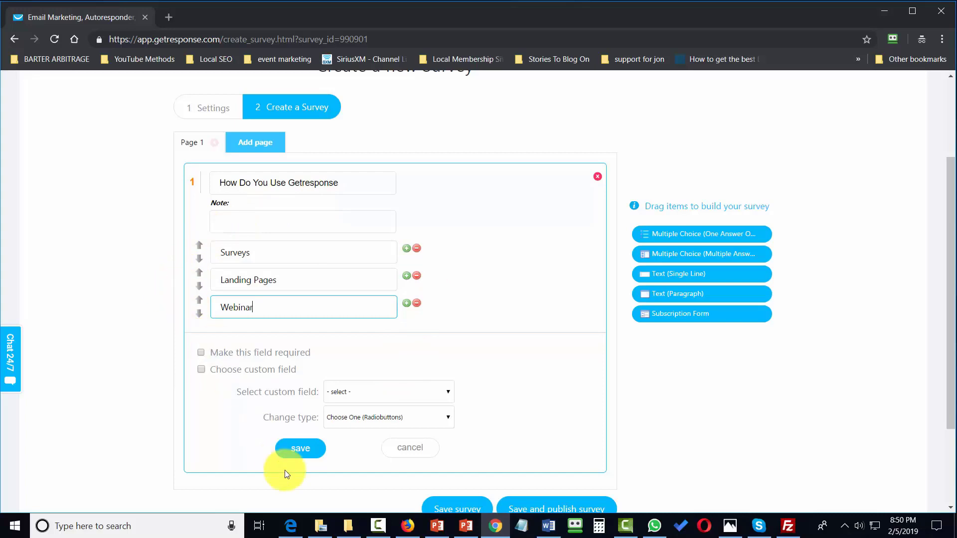
click(295, 446)
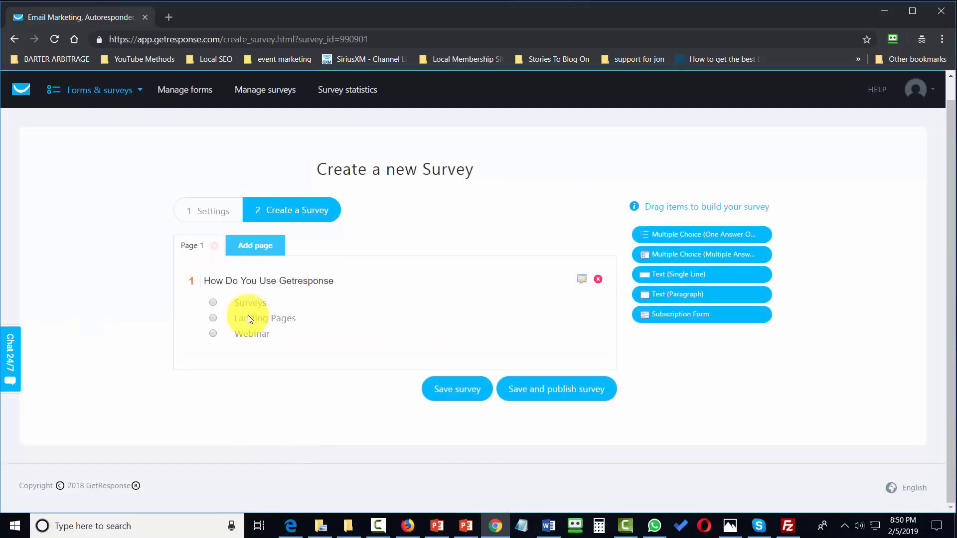
On a new Page 2, add the Choose One (Radiobuttons) question "What is the First Thing You Should Do With Geresponse" with answers Broadcast, Follow Ups, Set Up
click(262, 248)
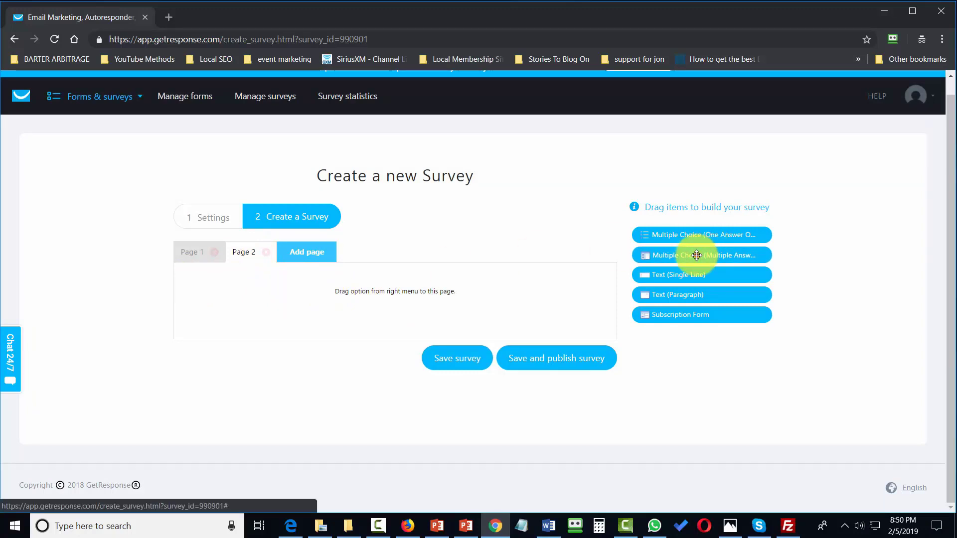
drag(696, 255, 287, 294)
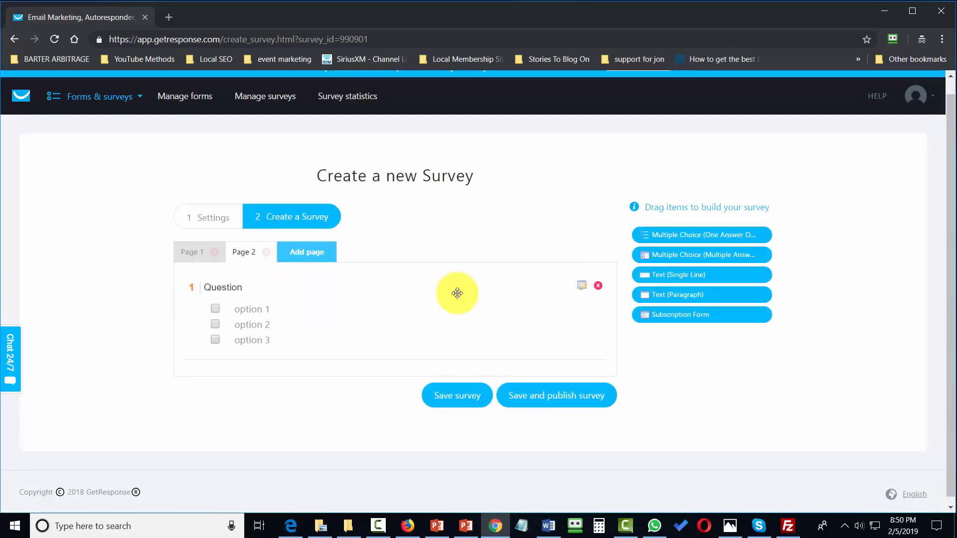
click(583, 284)
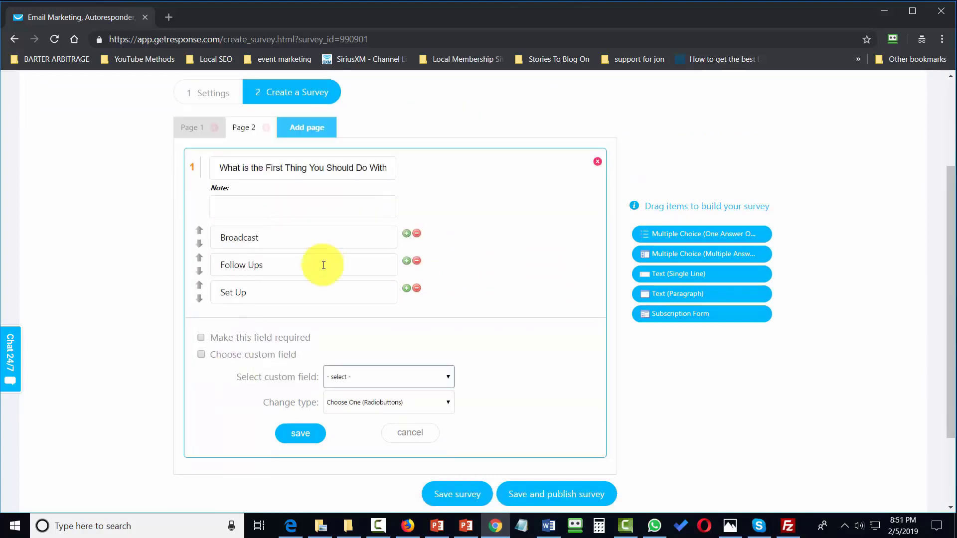
click(301, 434)
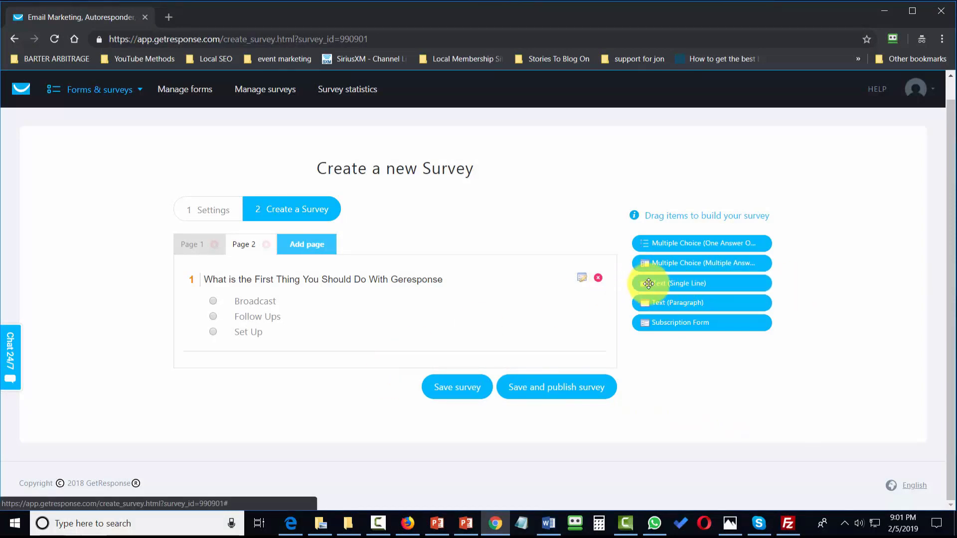
Add Page 3 with the single-line text question "How Do You Plan to Use Getresponse" and note "In one word, how do you plan to use Getresponse?"
click(313, 244)
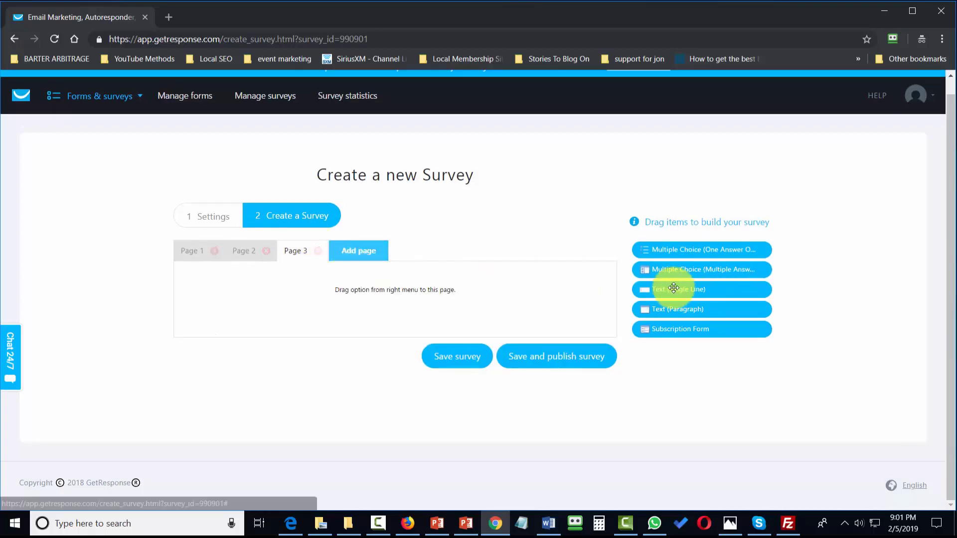
drag(674, 288, 342, 291)
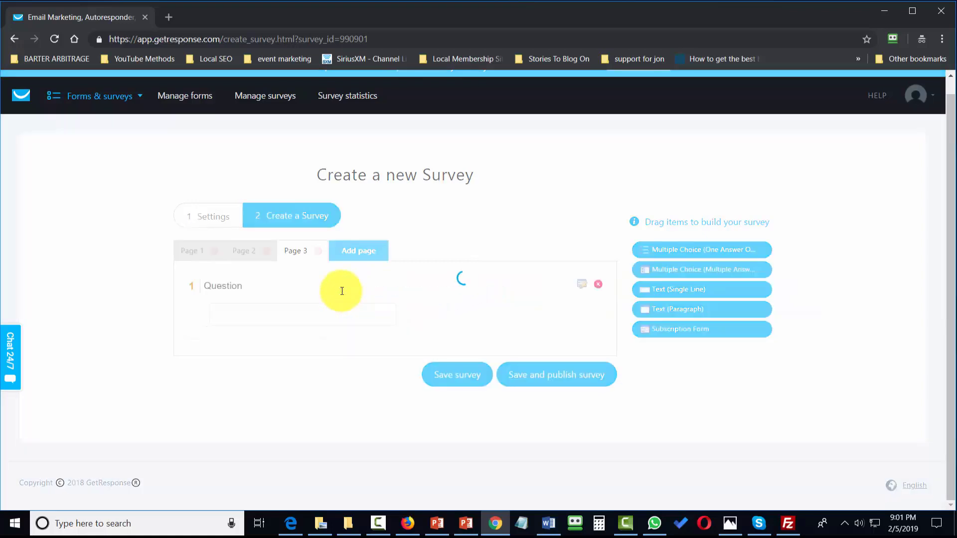
click(580, 283)
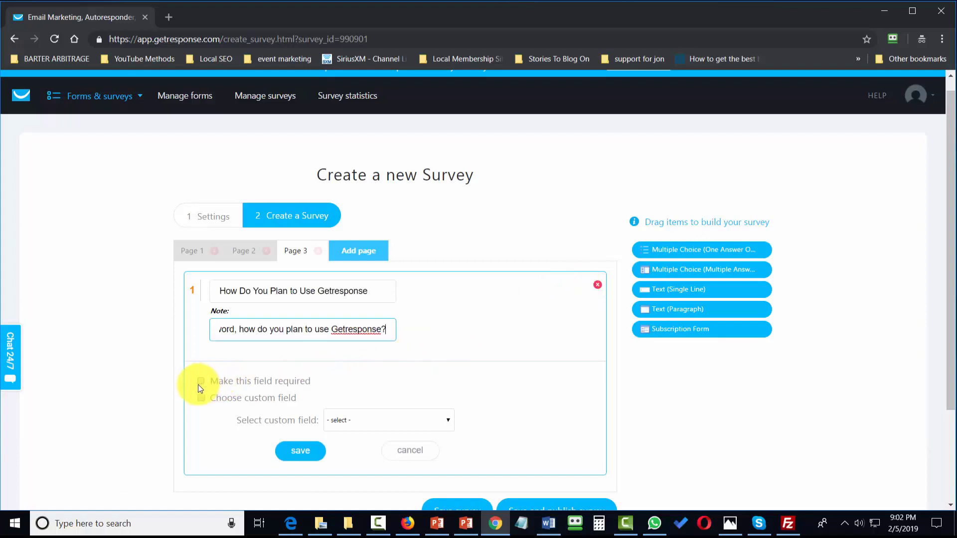
Make the Page 3 question required and save the survey
click(202, 381)
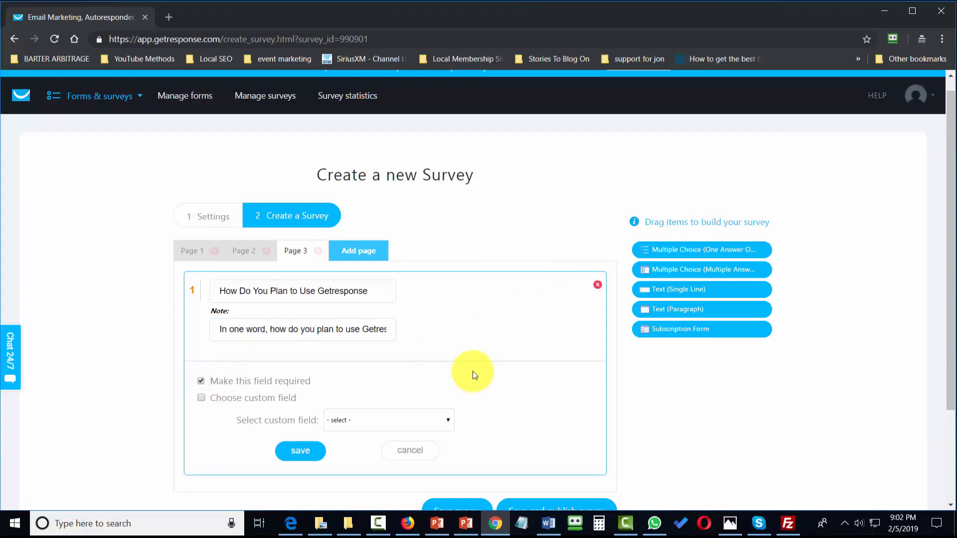
scroll(472, 375, down, 1)
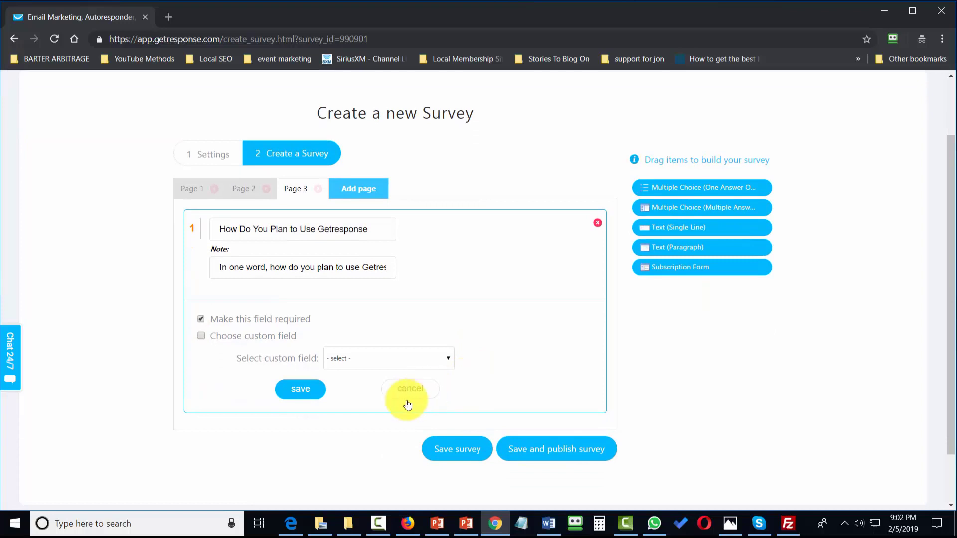
click(446, 455)
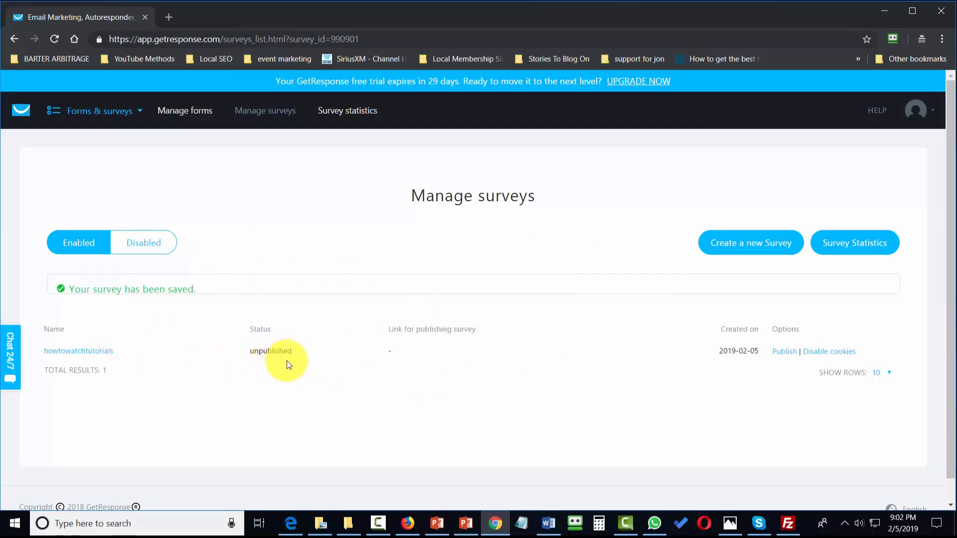
Reopen the howtowatchtutorials survey for editing and add a paragraph text question on a new Page 4
click(80, 351)
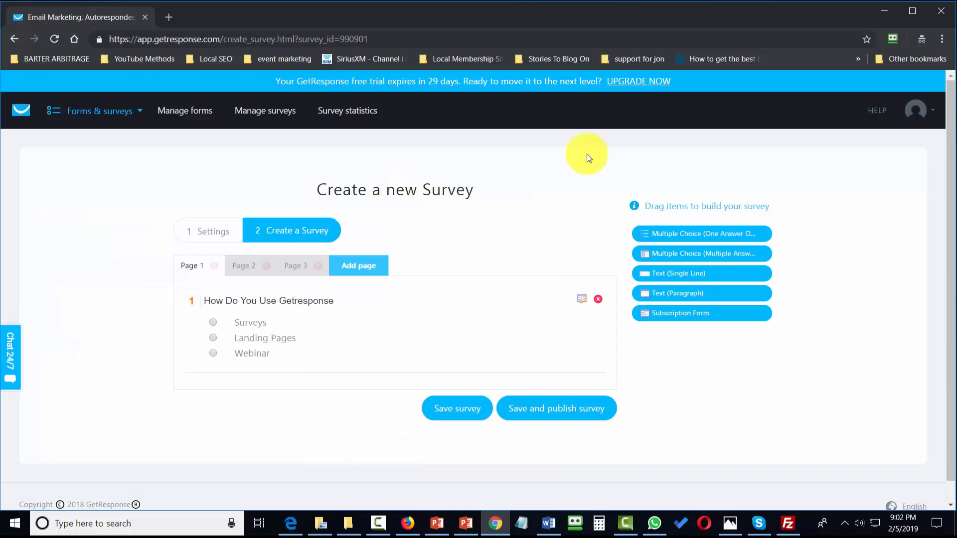
click(361, 265)
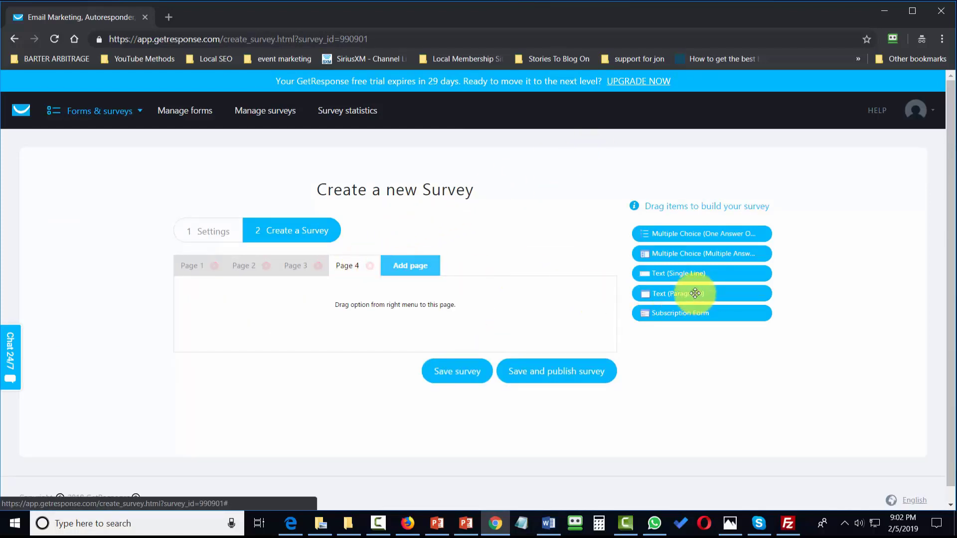
drag(695, 294, 291, 302)
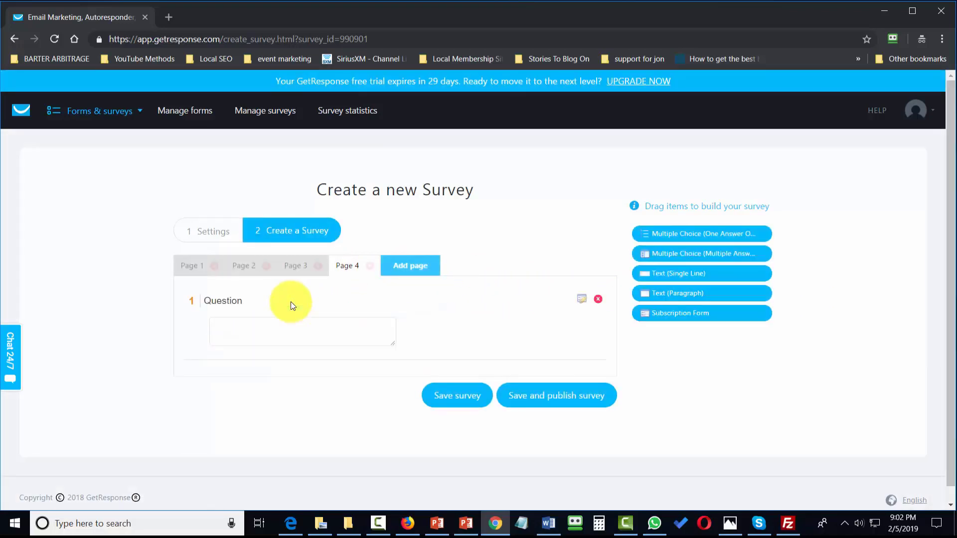
Set the paragraph question to "How Do You think Getresponse should be used?" with the note "In one paragraph, how can you see yourself using Getresponse?"
click(581, 298)
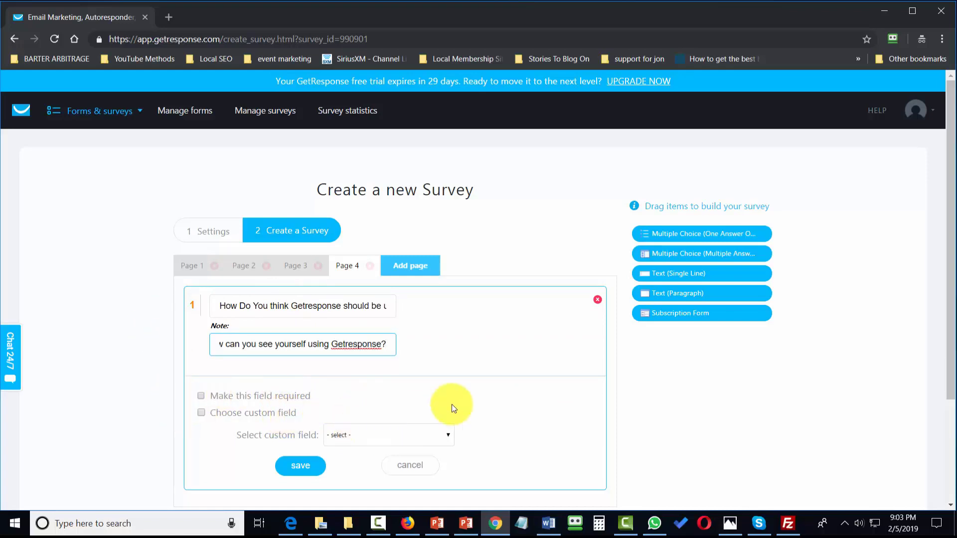
click(309, 469)
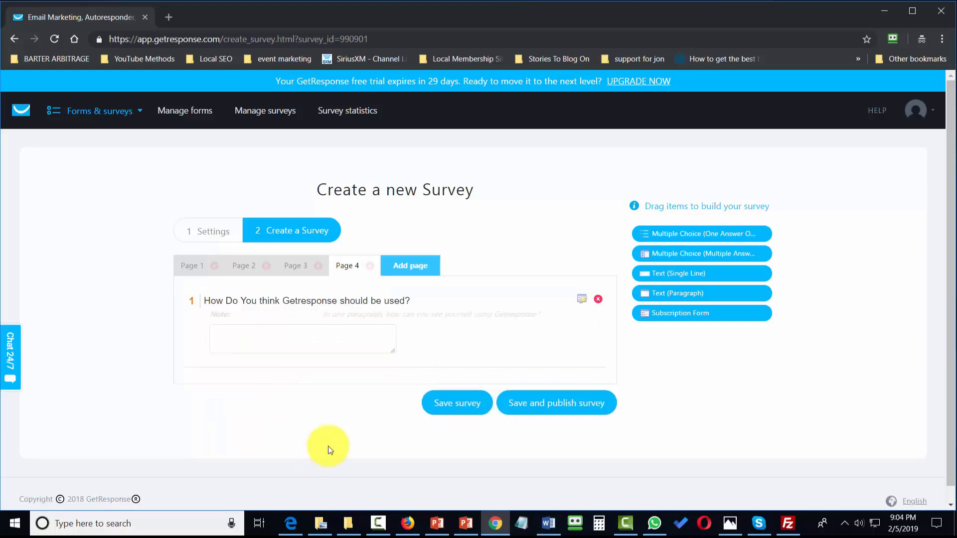
Add Page 5 to the survey and place a subscription form on it
click(416, 268)
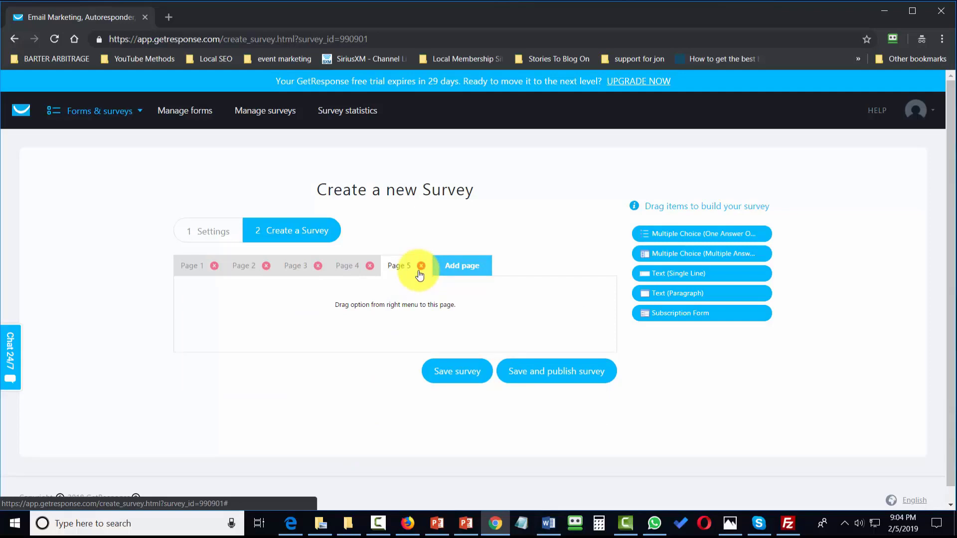
drag(693, 318, 315, 302)
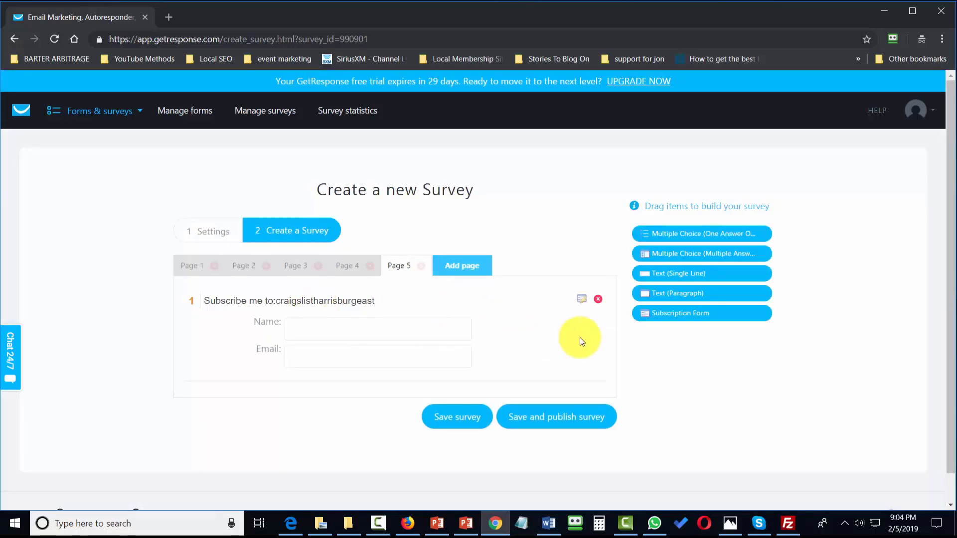
Title the form "To get tutorials on how to use Getresponse, Please Enter Your Name and E-Mail Address", with note "Get 20 Videos on How to Use Getresponse"
click(582, 299)
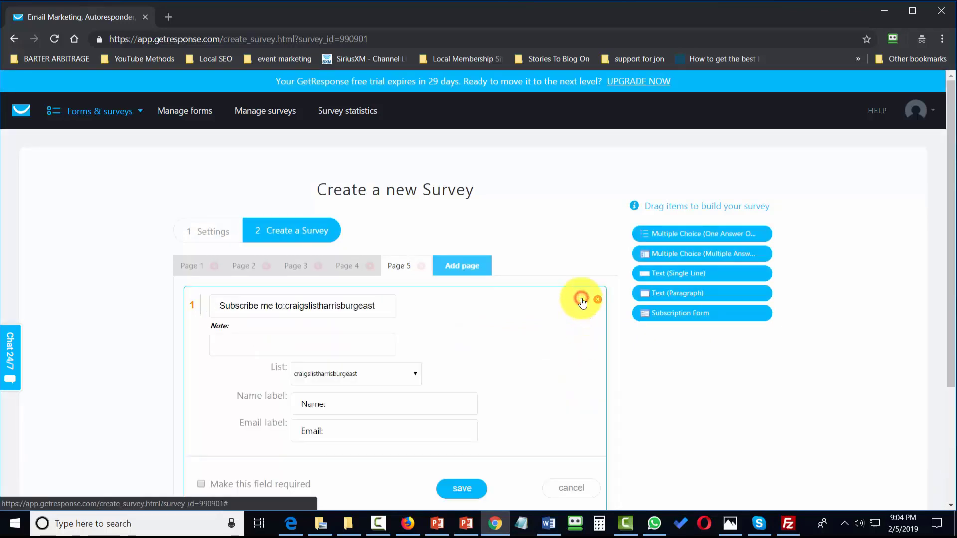
click(218, 308)
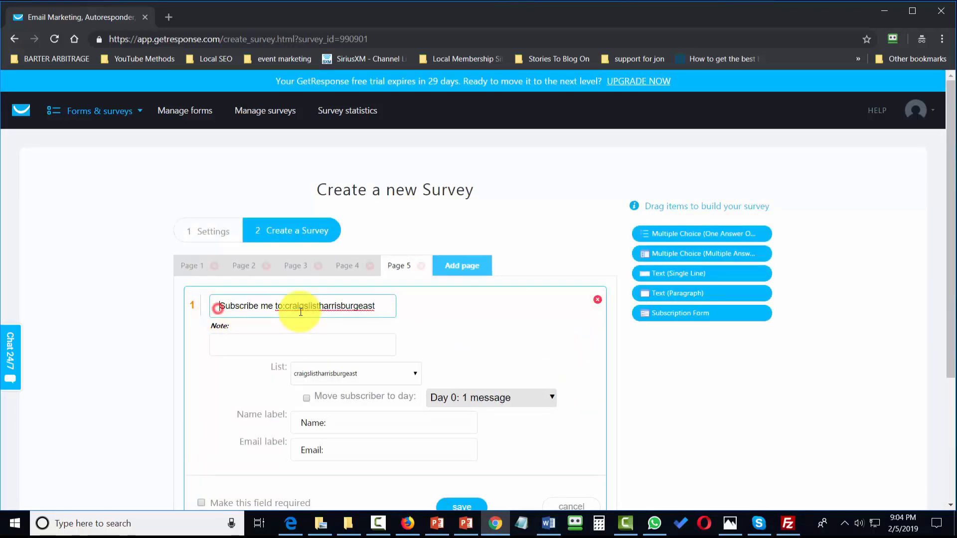
key(ctrl+a)
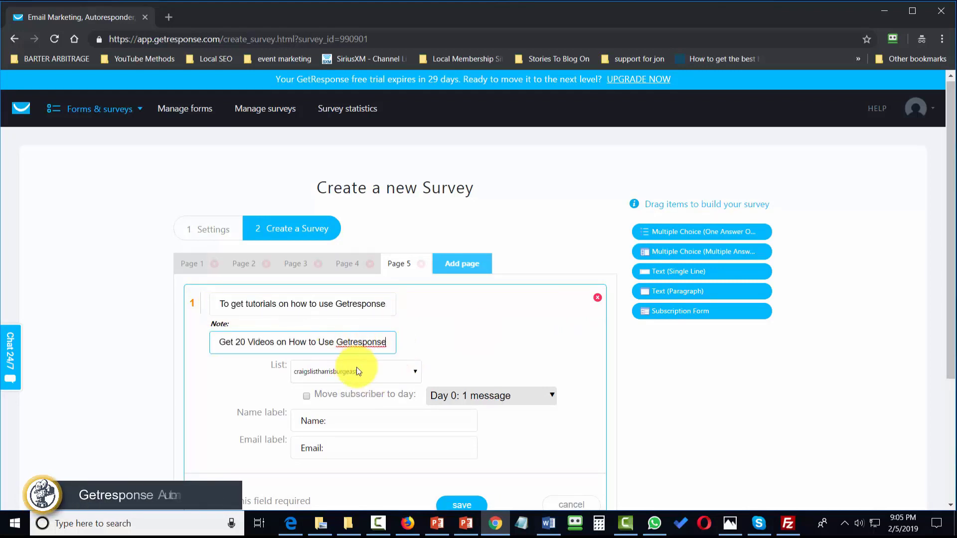
scroll(356, 367, down, 1)
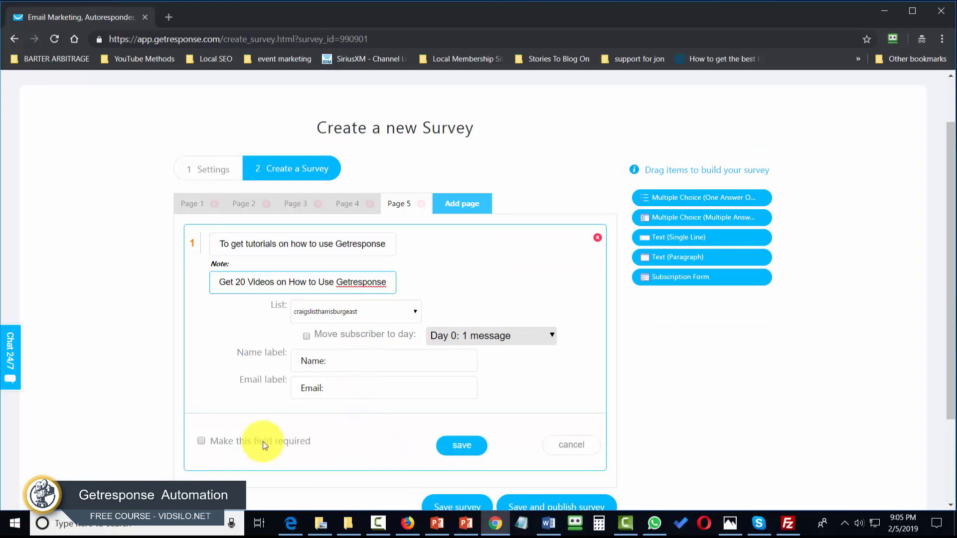
click(471, 445)
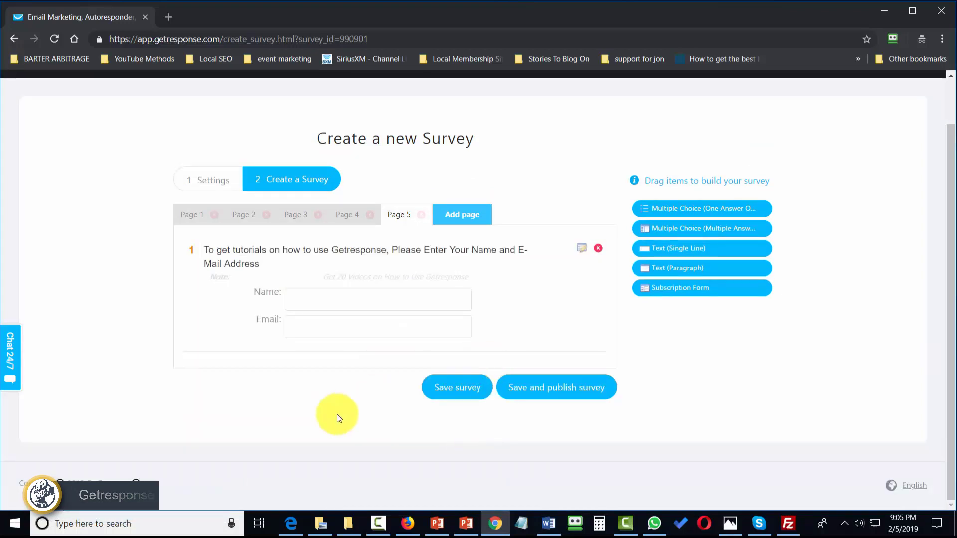
Save and publish the survey, and answer the first question of the published survey with Surveys
click(551, 393)
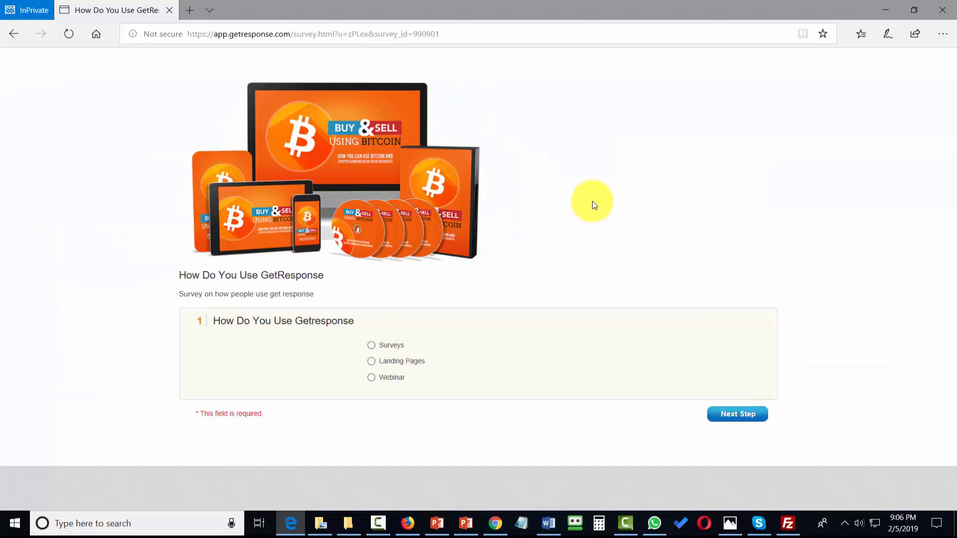
click(371, 344)
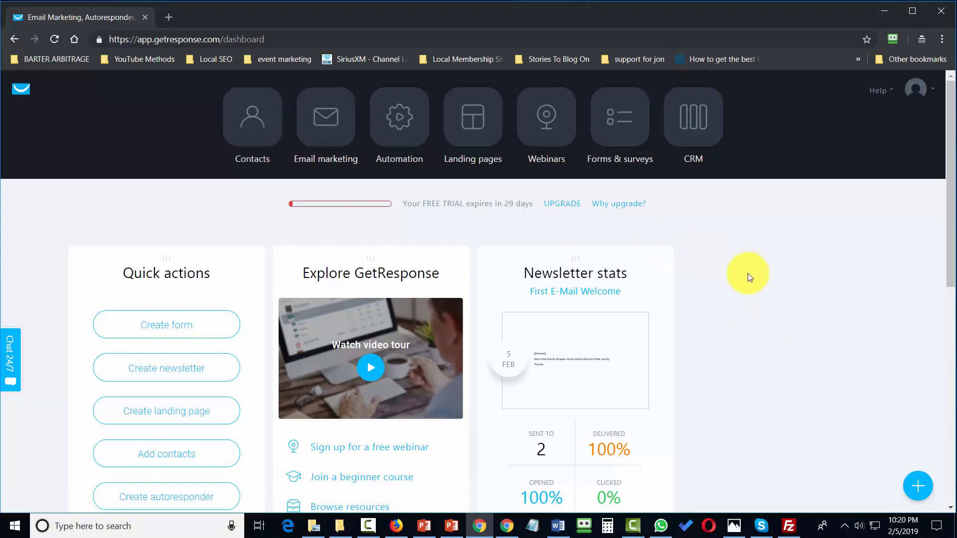
Open the email marketing Preload Messages page and review the available source lists and source message types
click(326, 122)
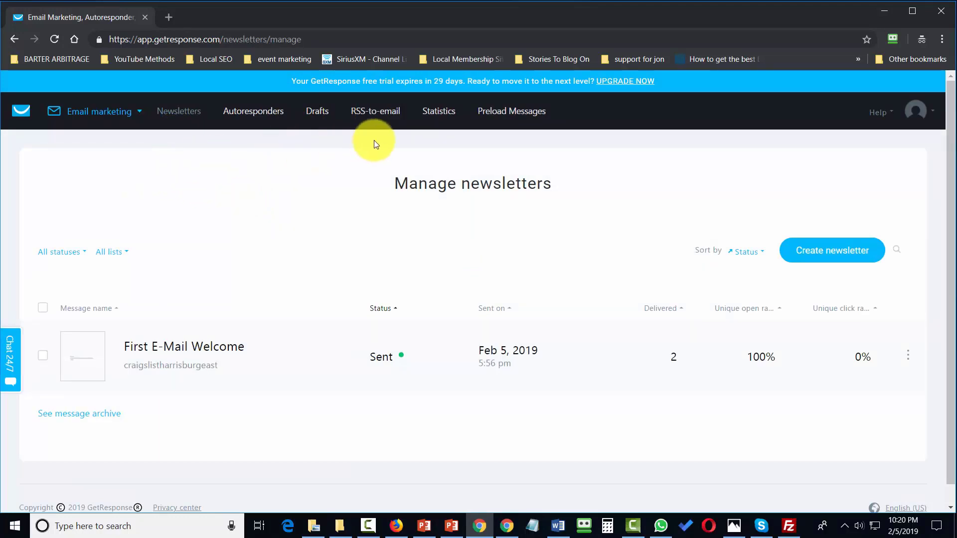
click(496, 113)
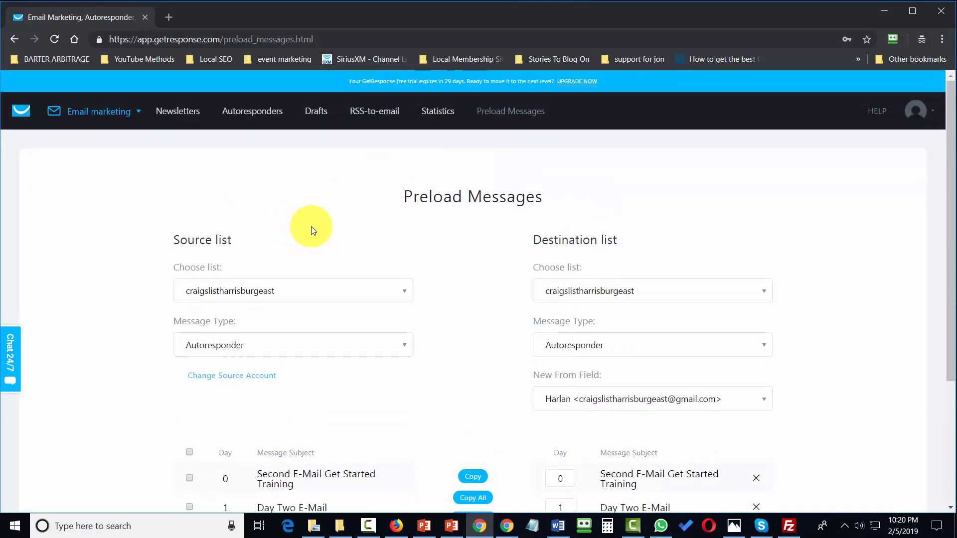
click(408, 291)
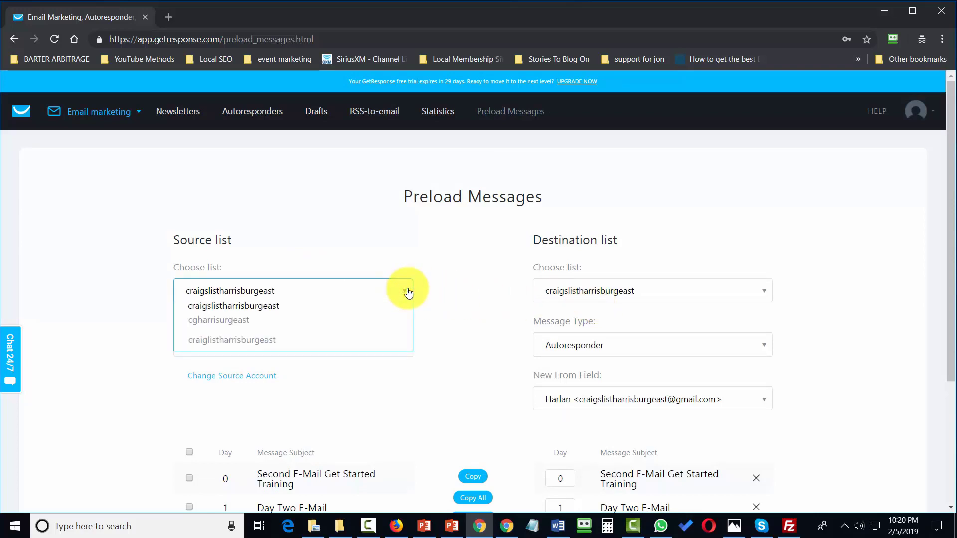
click(405, 263)
click(398, 345)
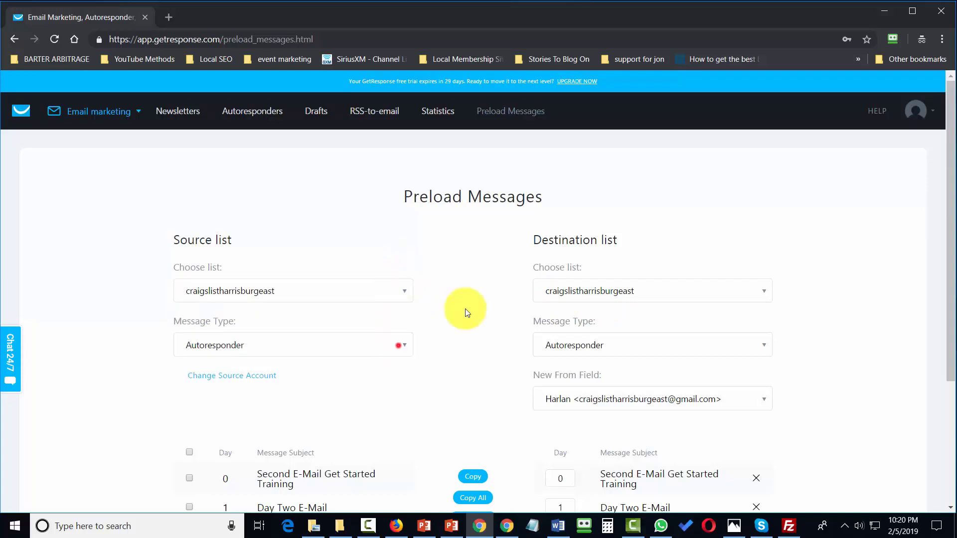
click(405, 349)
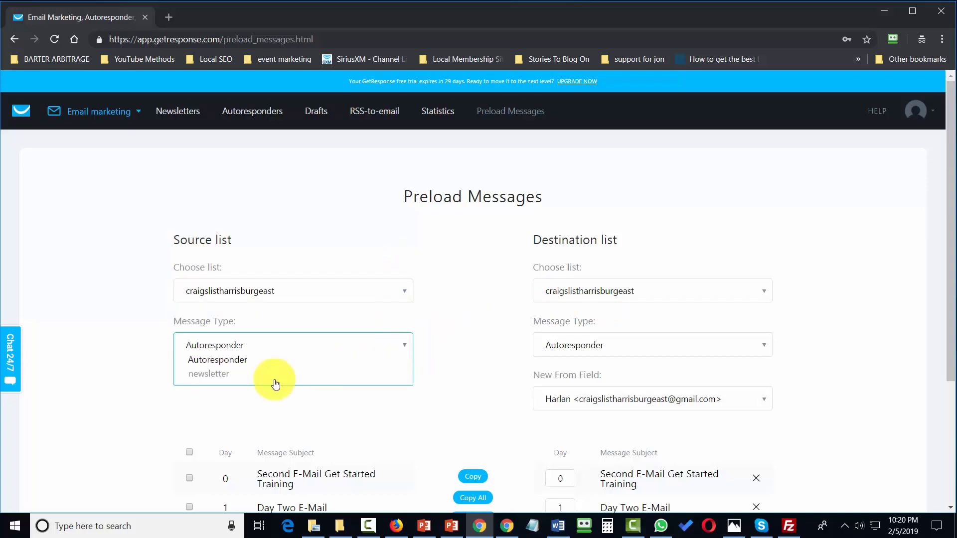
click(432, 344)
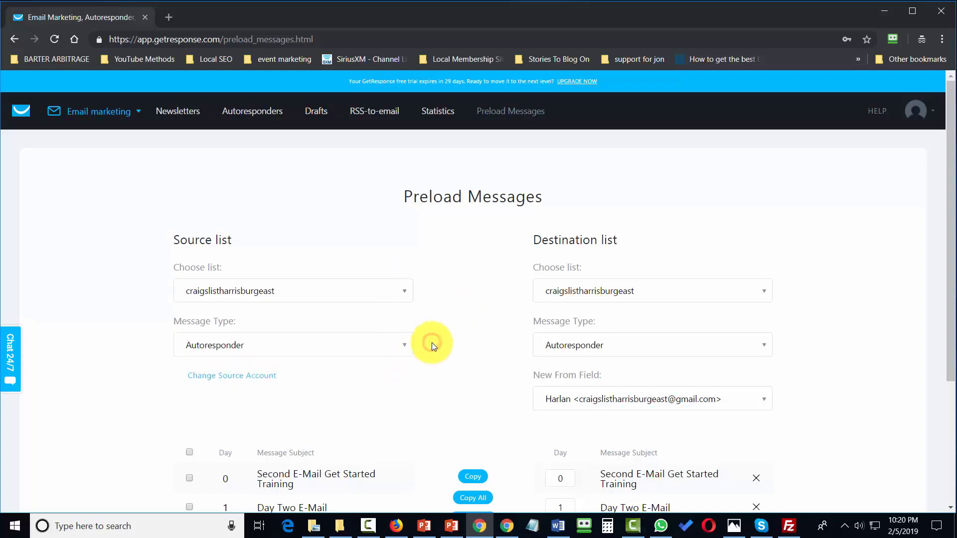
Select both source autoresponder messages, Second E-Mail Get Started Training and Day Two E-Mail
scroll(432, 343, down, 3)
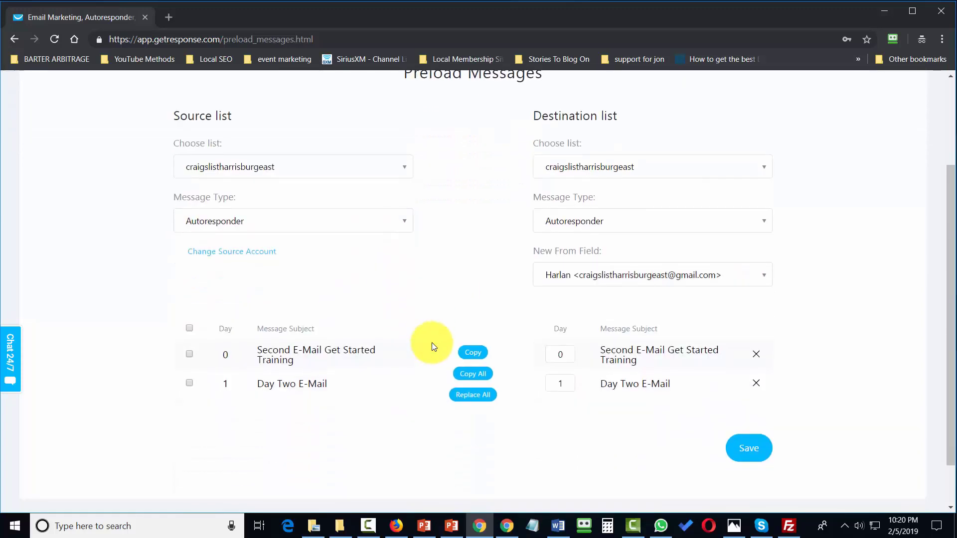
click(189, 355)
click(189, 383)
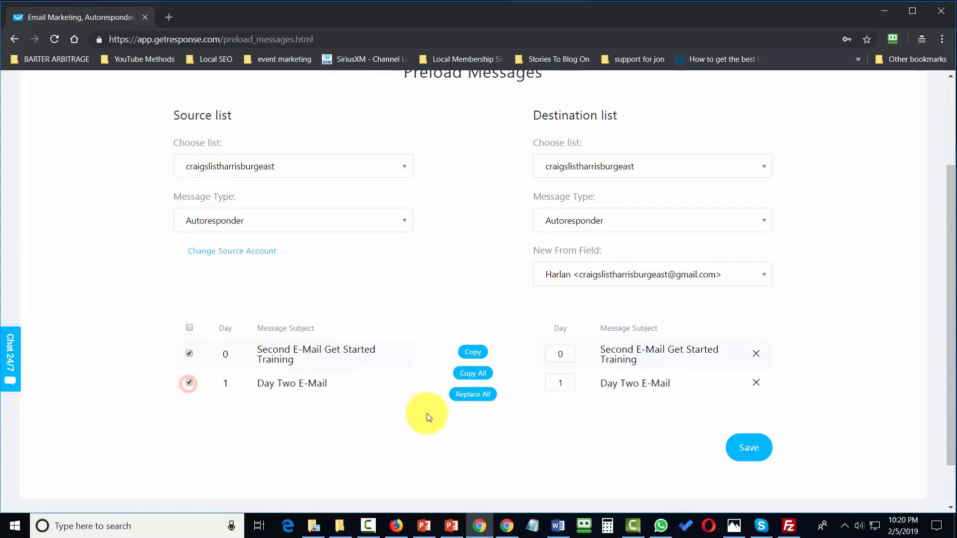
scroll(428, 418, up, 1)
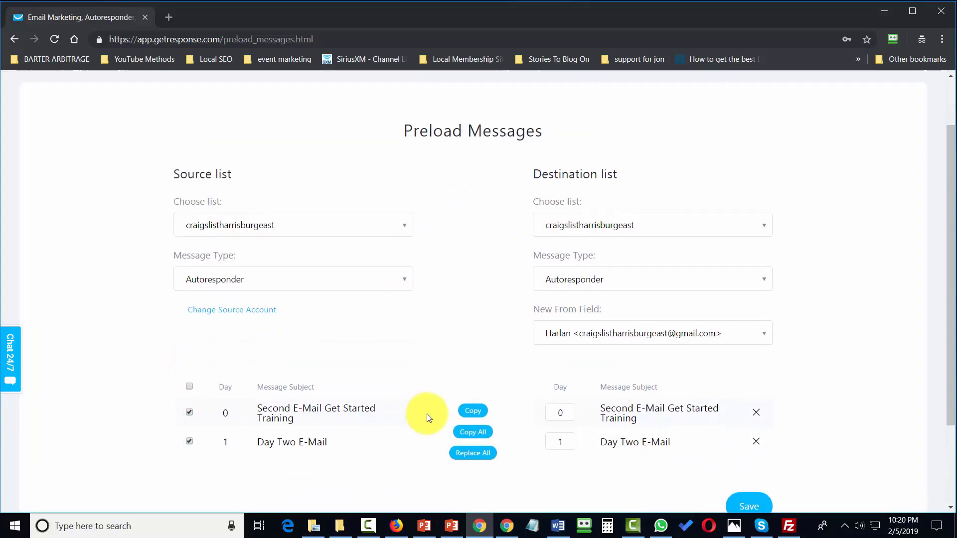
Set the destination list to cgharrisurgeast and its message type to Newsletter draft
click(763, 232)
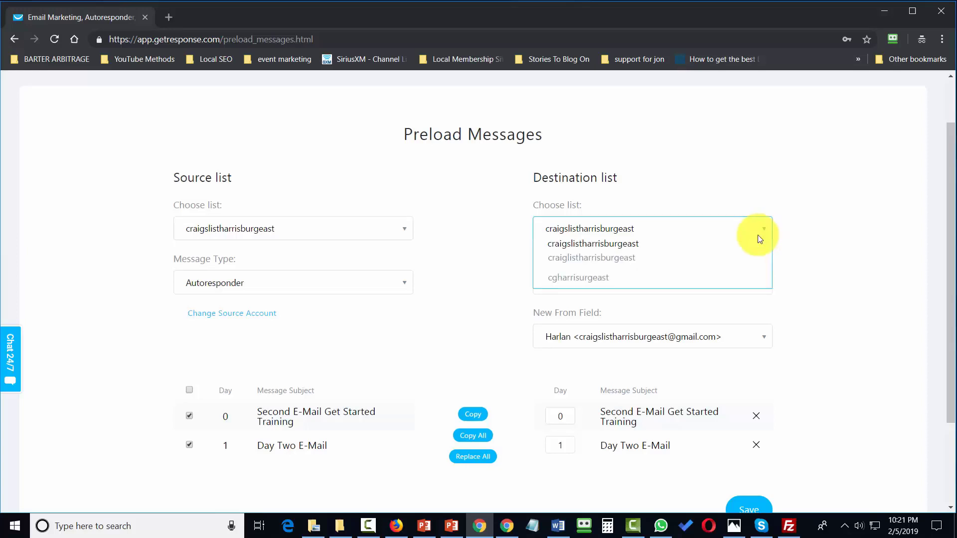
click(604, 278)
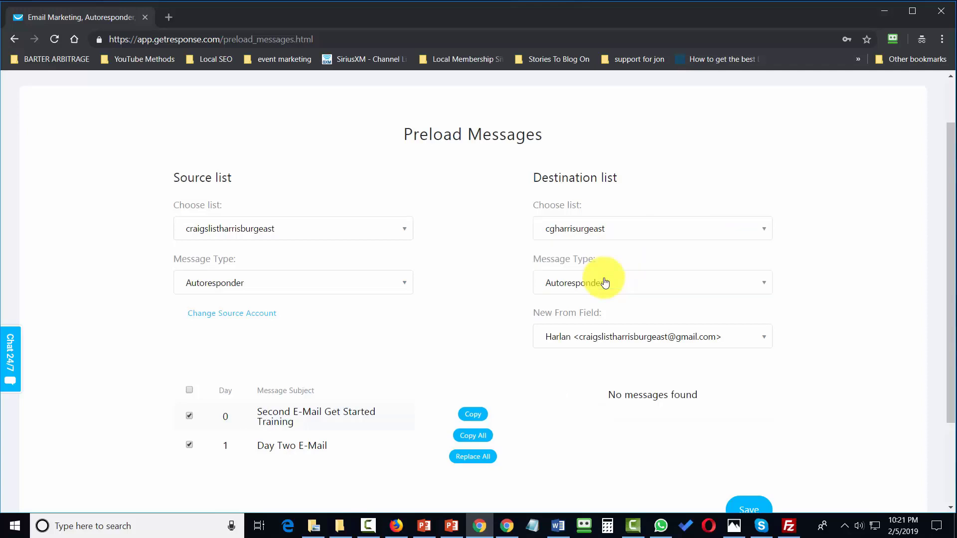
click(763, 288)
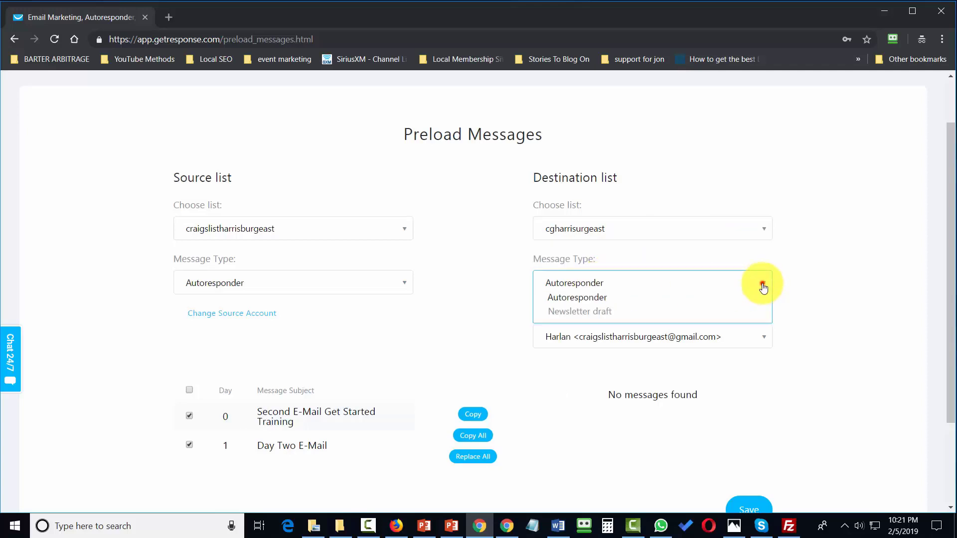
click(602, 312)
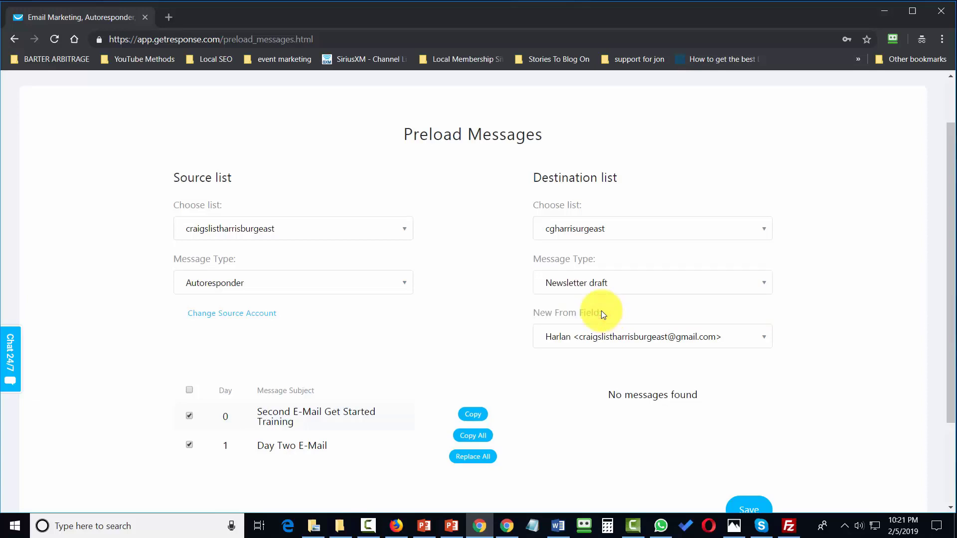
Copy the two selected autoresponder messages to the destination list as newsletter drafts, save, and open the drafts
scroll(492, 339, down, 1)
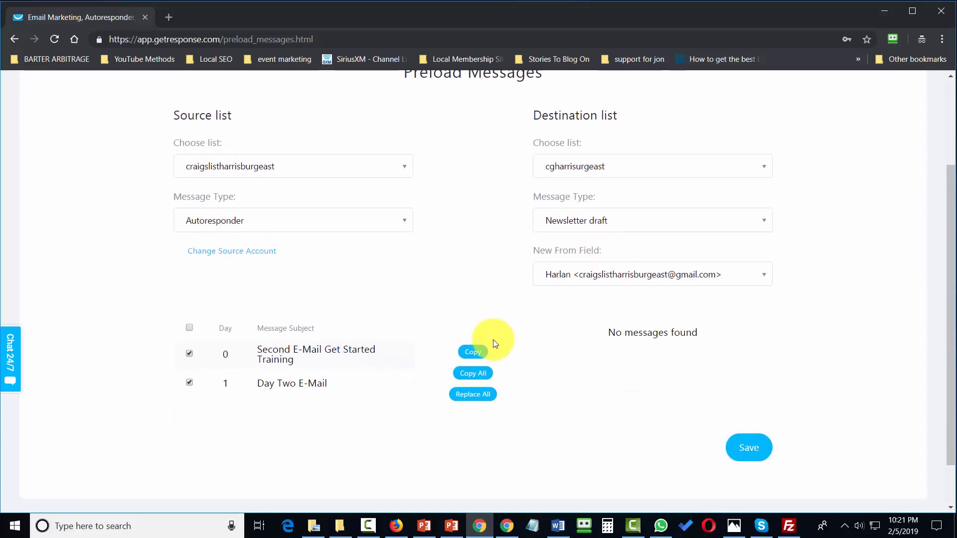
click(471, 355)
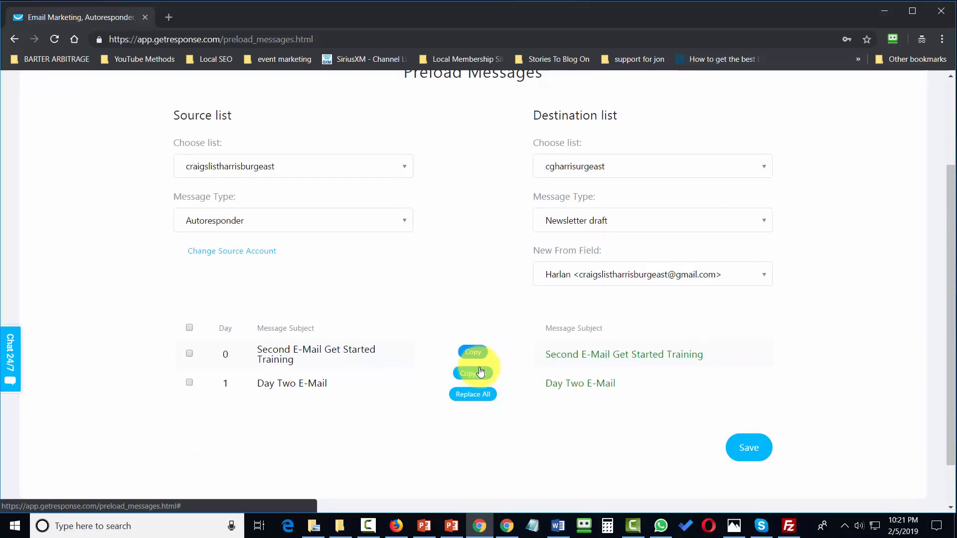
click(748, 450)
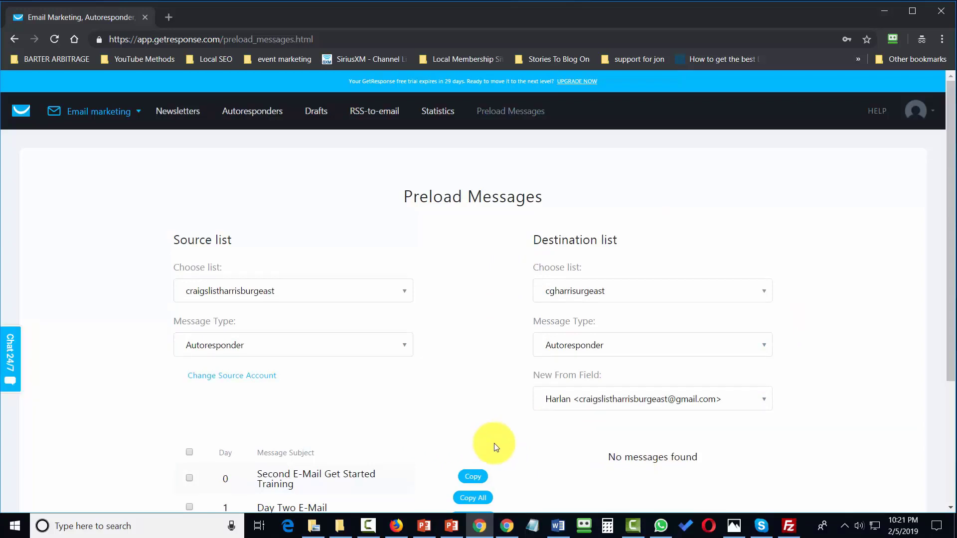
click(316, 111)
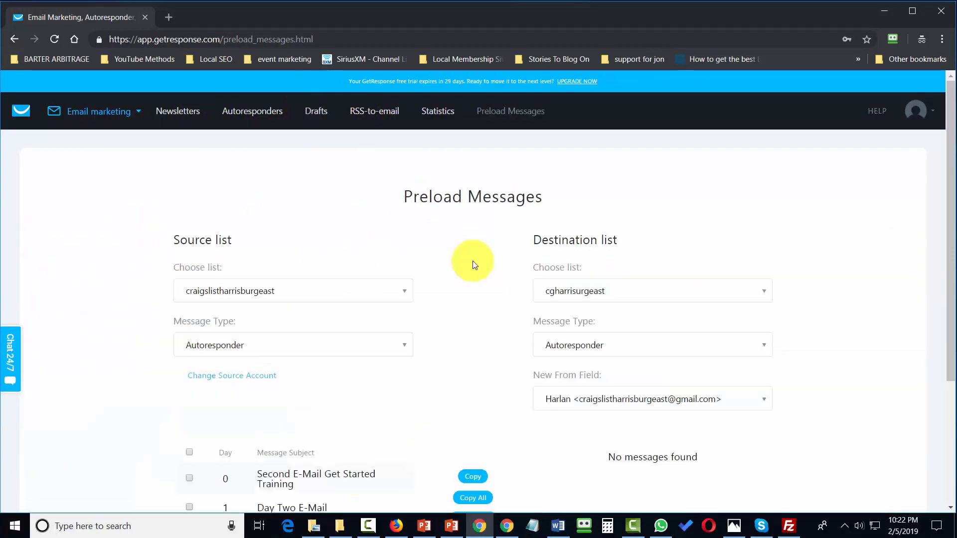
Change the source account and copy all its listed autoresponder messages to the cgharrisurgeast destination list
click(246, 379)
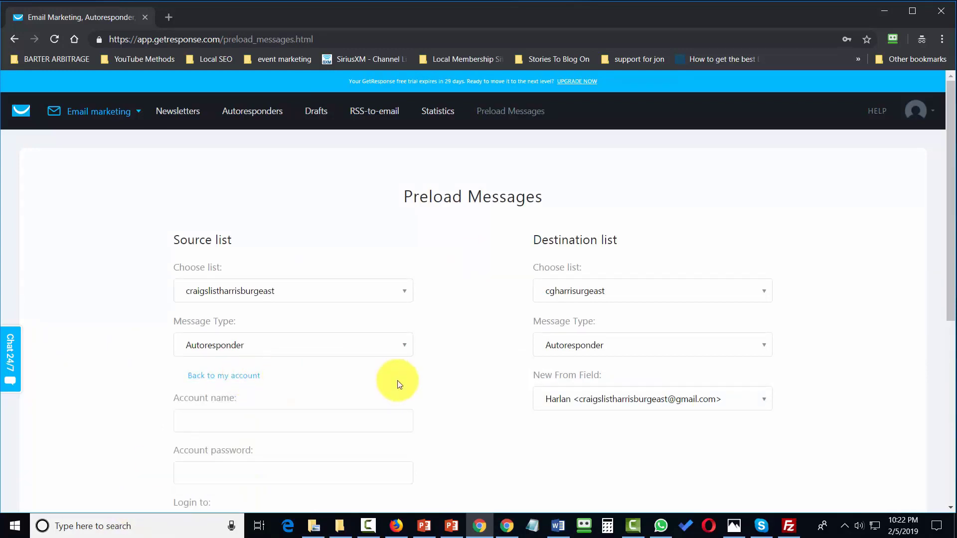
scroll(397, 381, down, 2)
scroll(397, 382, down, 1)
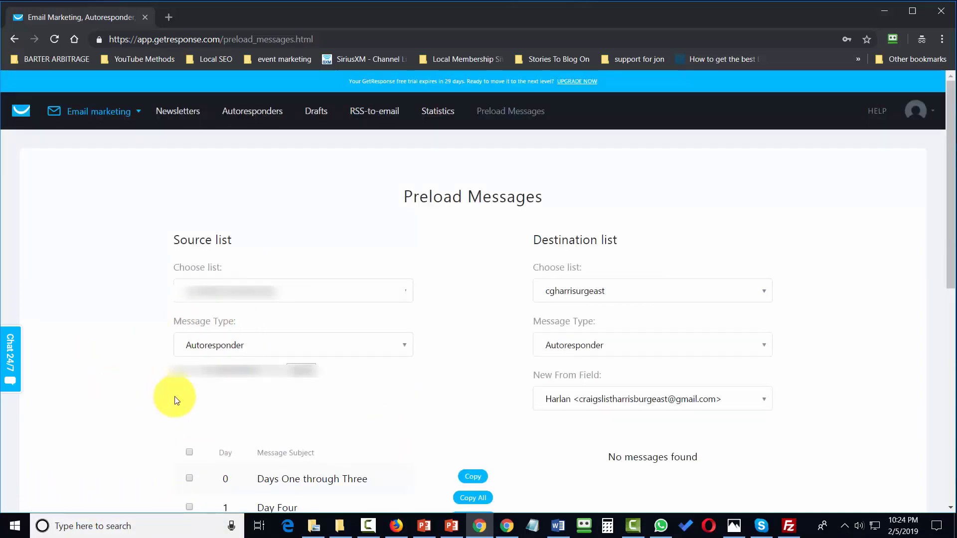
click(188, 452)
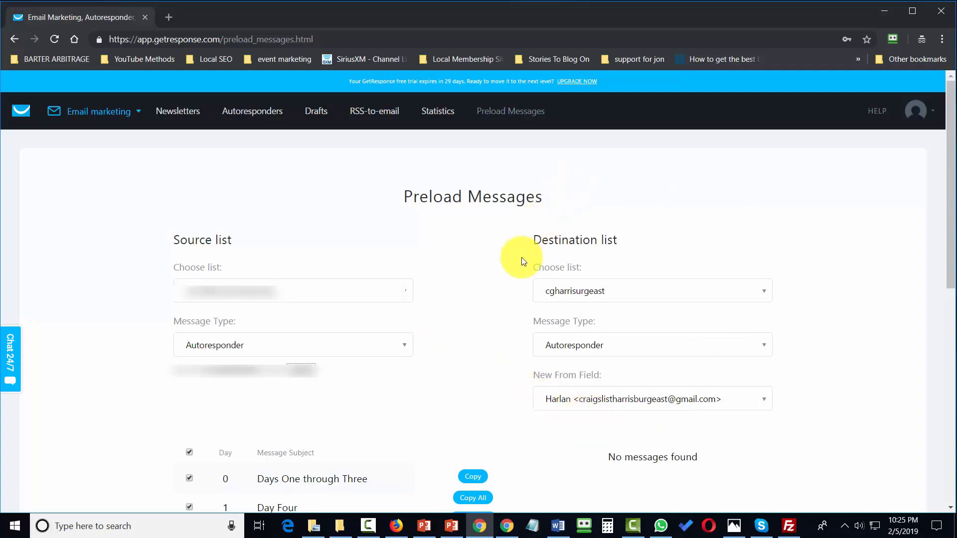
click(474, 483)
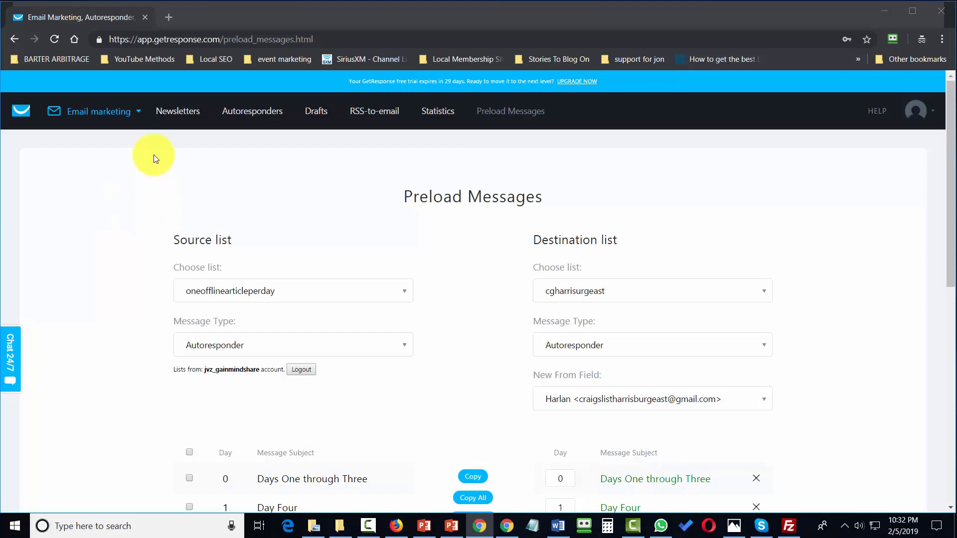
Review the newsletter statistics and their list filter, and choose to create a message for the contacts who opened the newsletter
mouse_move(124, 112)
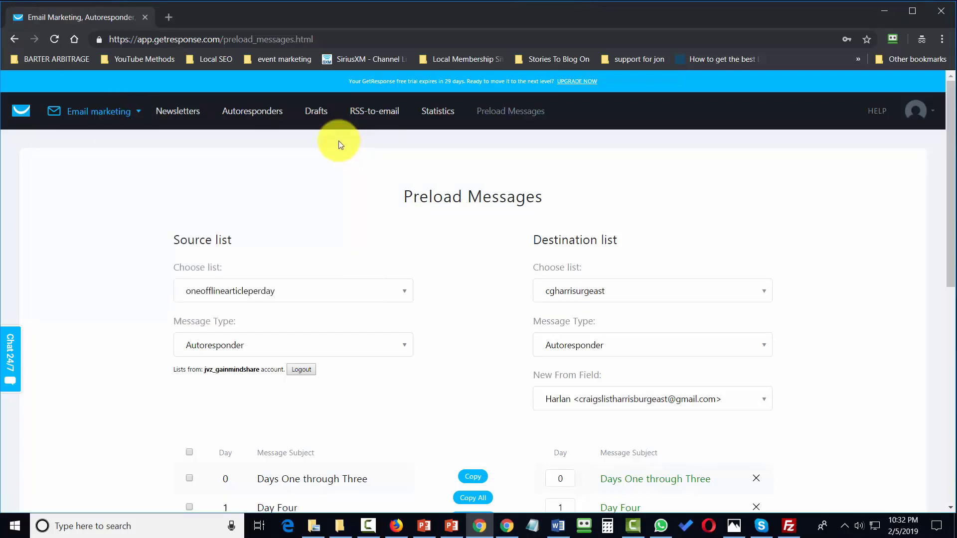
click(444, 118)
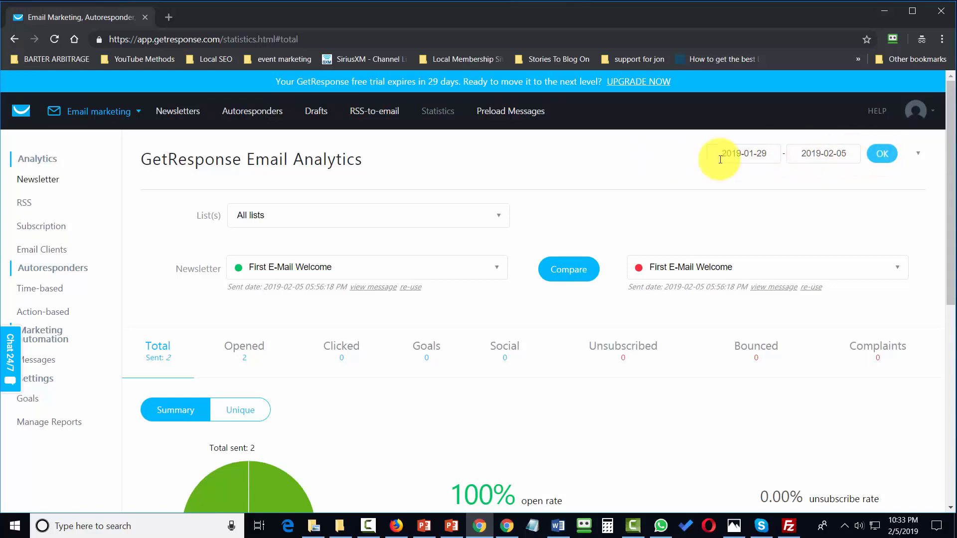
click(501, 215)
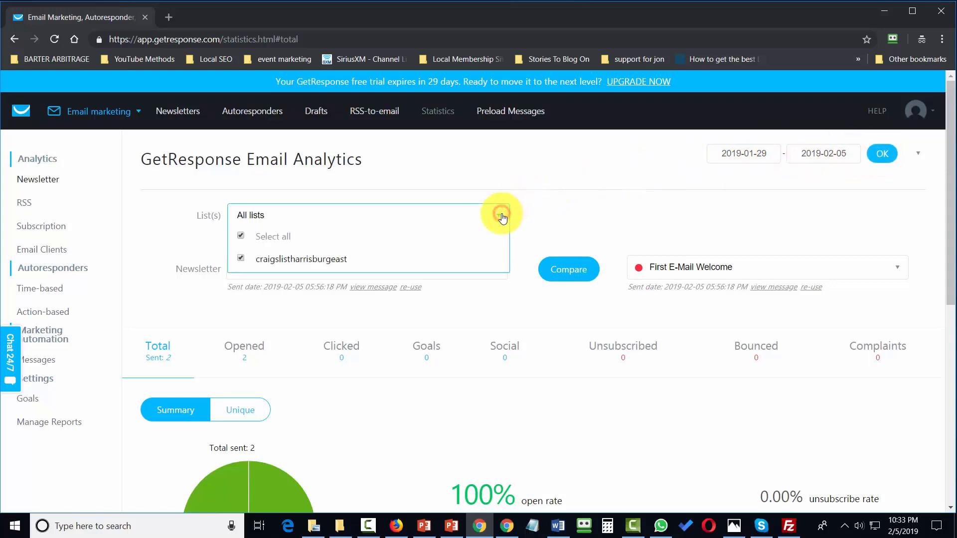
click(513, 164)
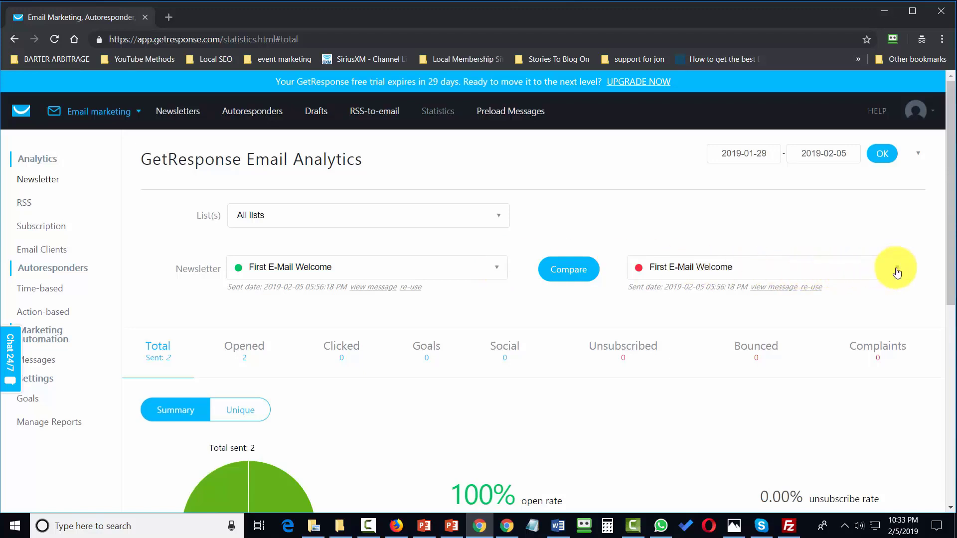
scroll(898, 271, down, 8)
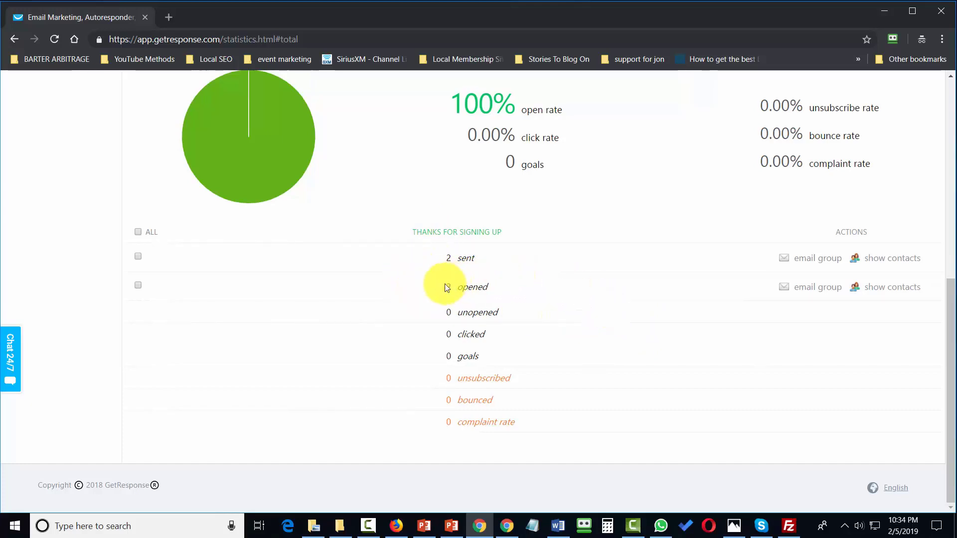
click(811, 294)
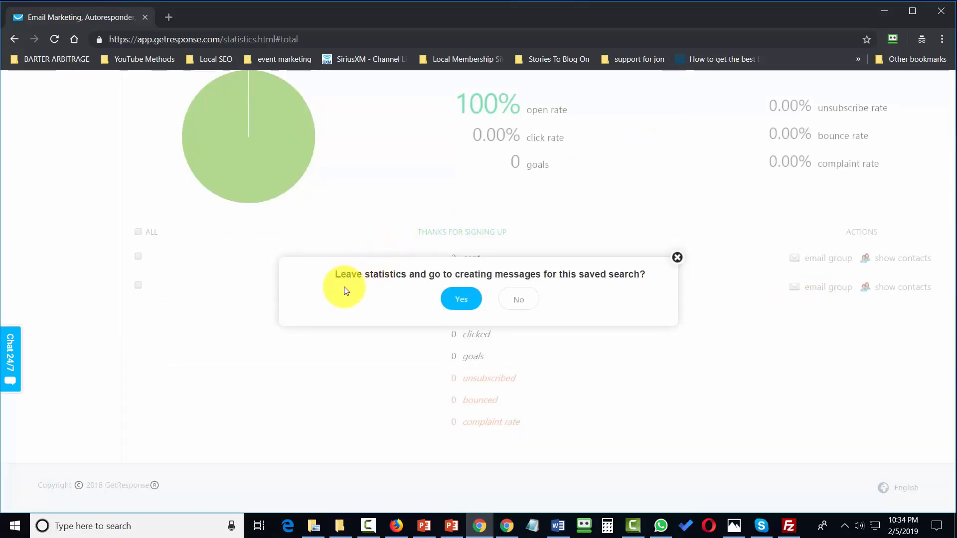
click(462, 299)
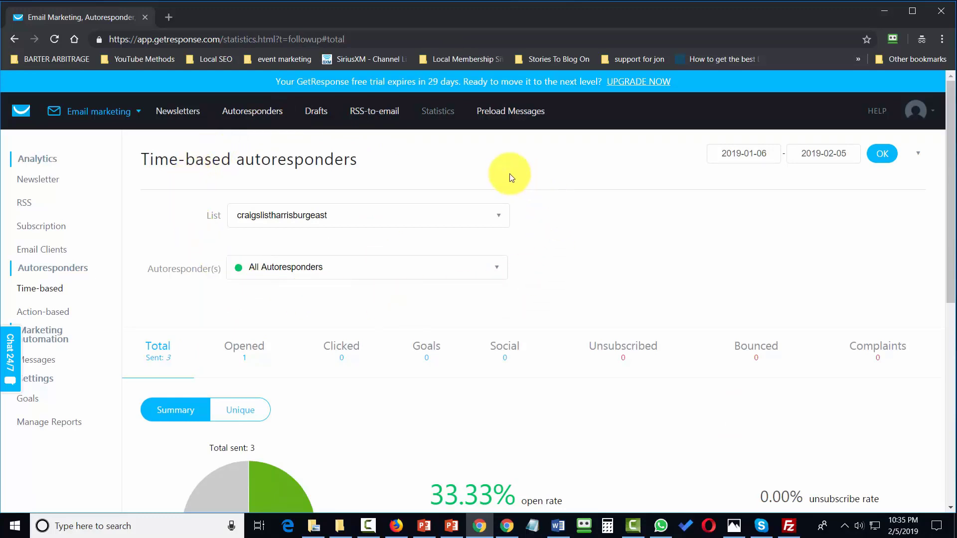
Review the time-based autoresponder statistics and the email clients report comparing desktop and mobile opens
scroll(508, 177, down, 8)
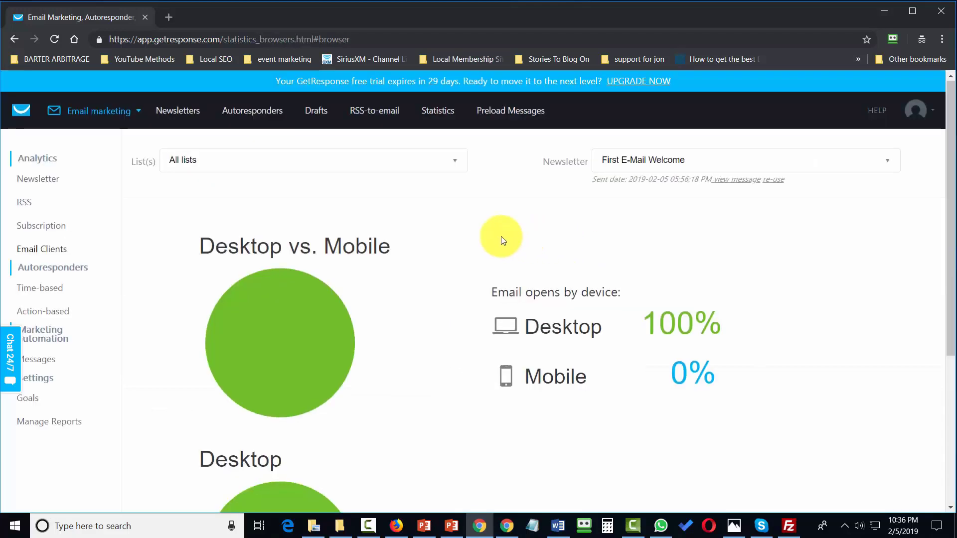
scroll(501, 236, down, 3)
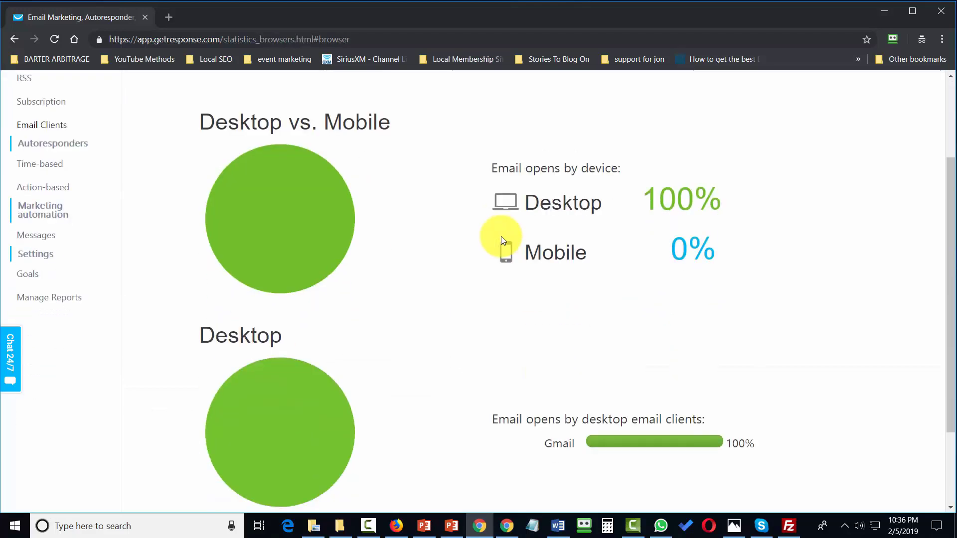
scroll(501, 236, down, 2)
scroll(501, 236, up, 3)
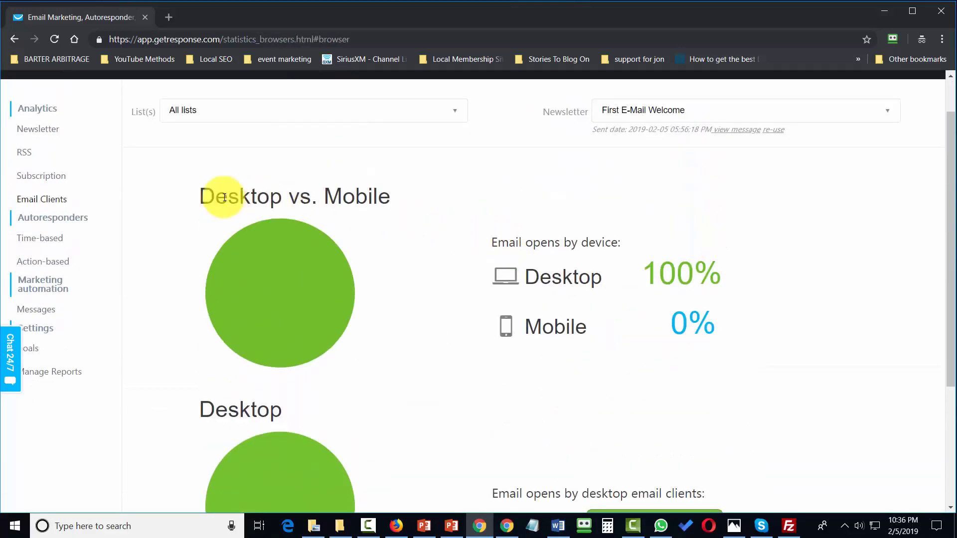
click(43, 205)
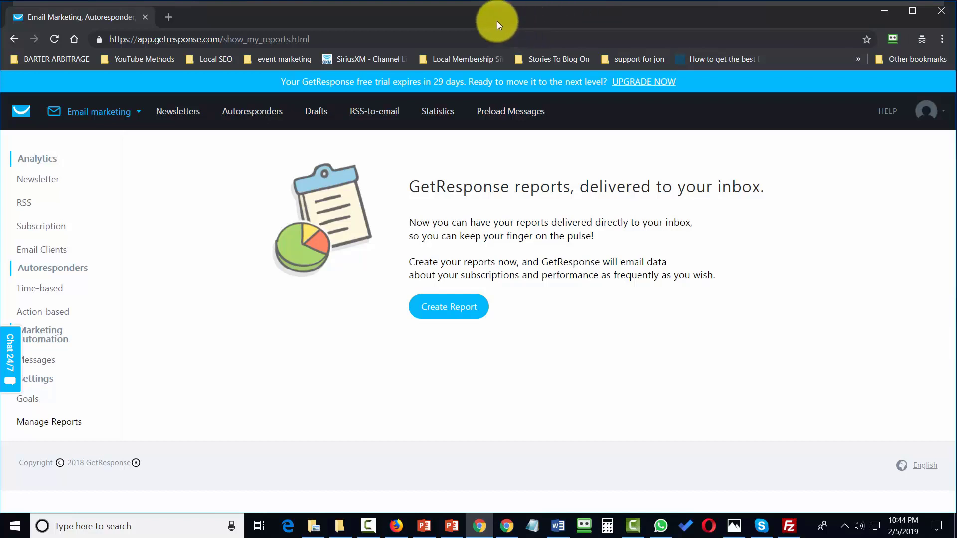
Open Integrations & API from the account options, review the services available for integration, and open the API page
click(943, 119)
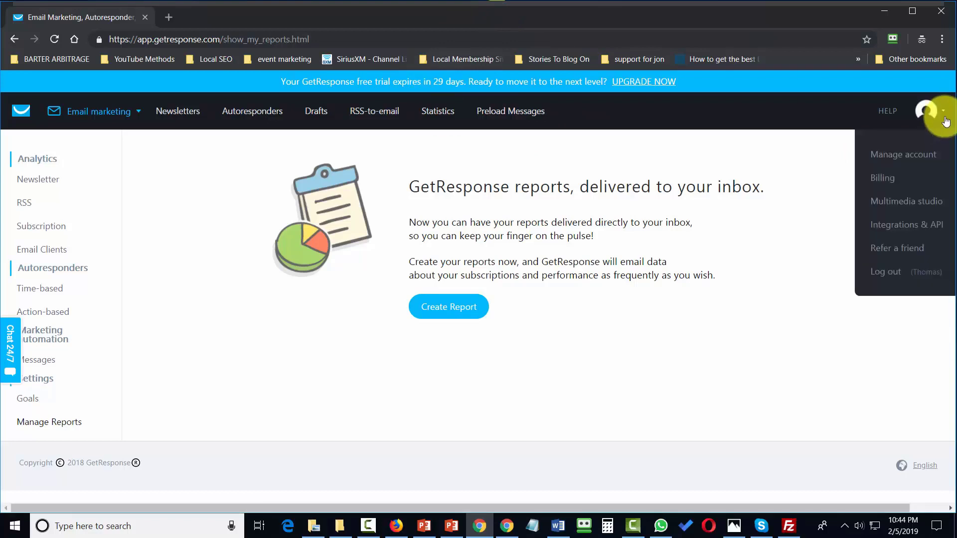
click(917, 225)
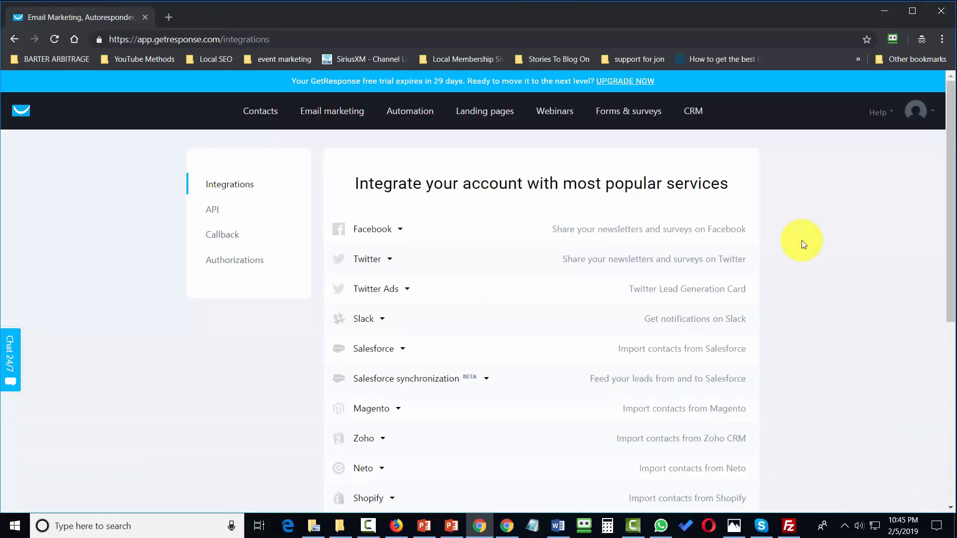
scroll(804, 210, down, 6)
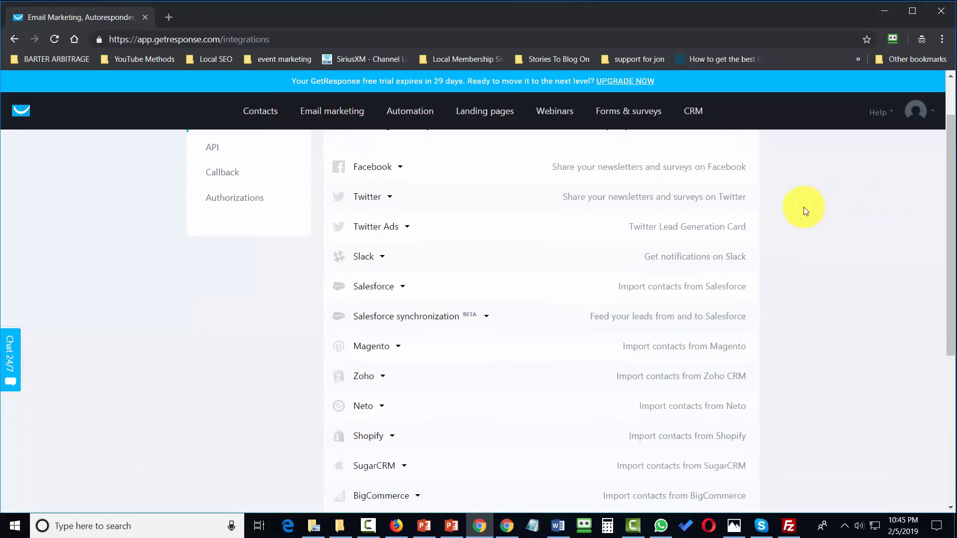
scroll(803, 209, up, 6)
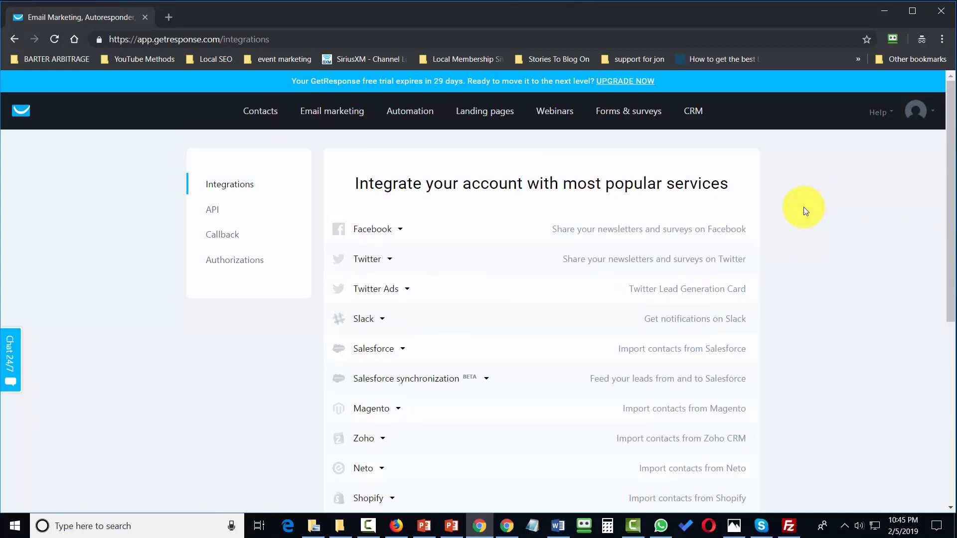
click(211, 210)
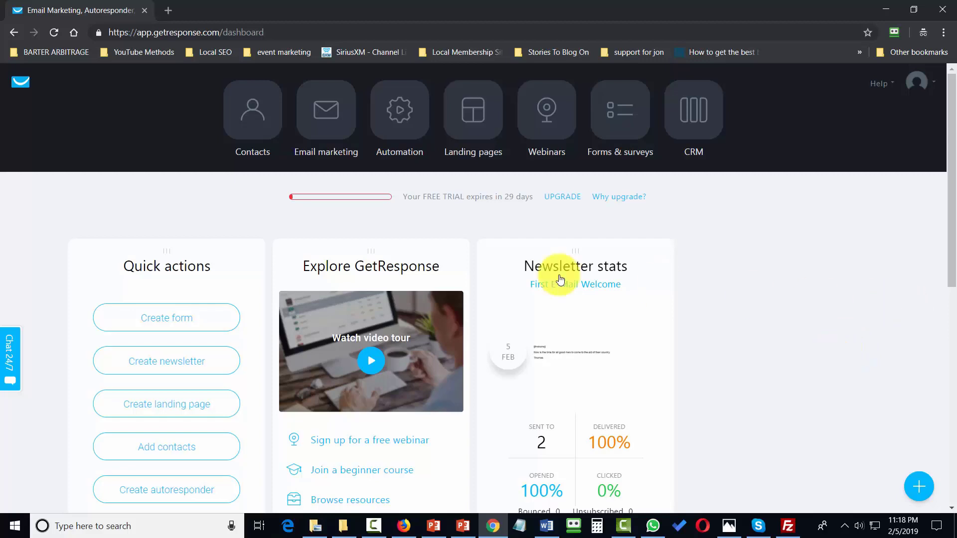
click(543, 114)
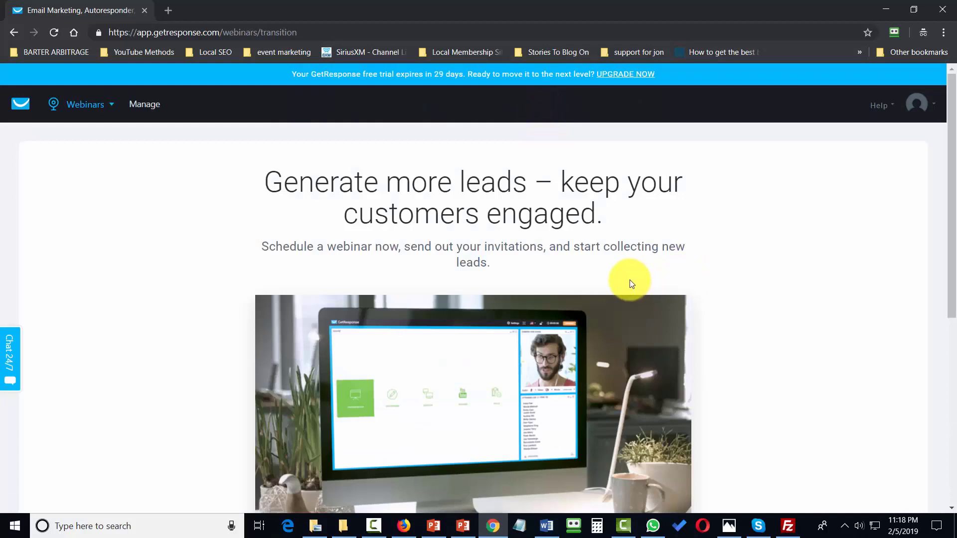
scroll(630, 280, down, 8)
click(488, 412)
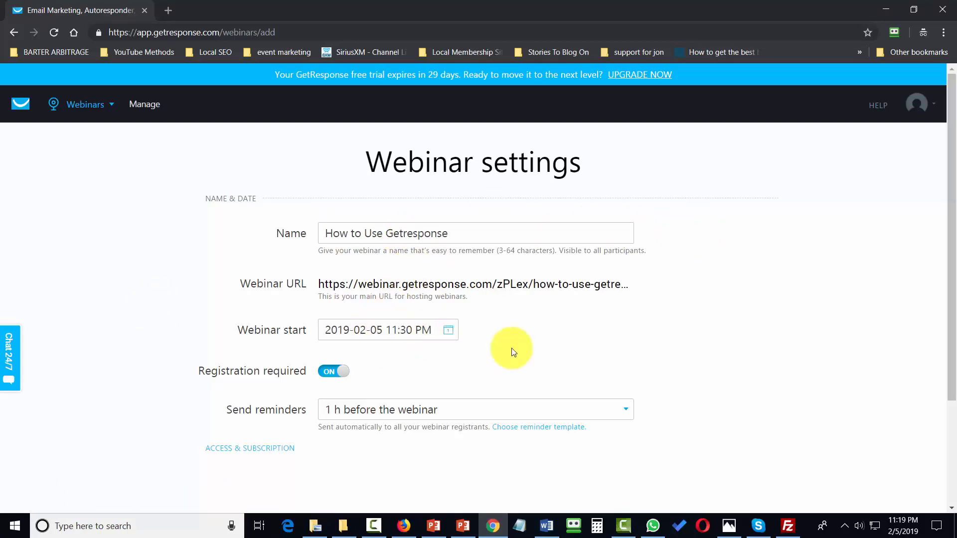
scroll(570, 349, down, 2)
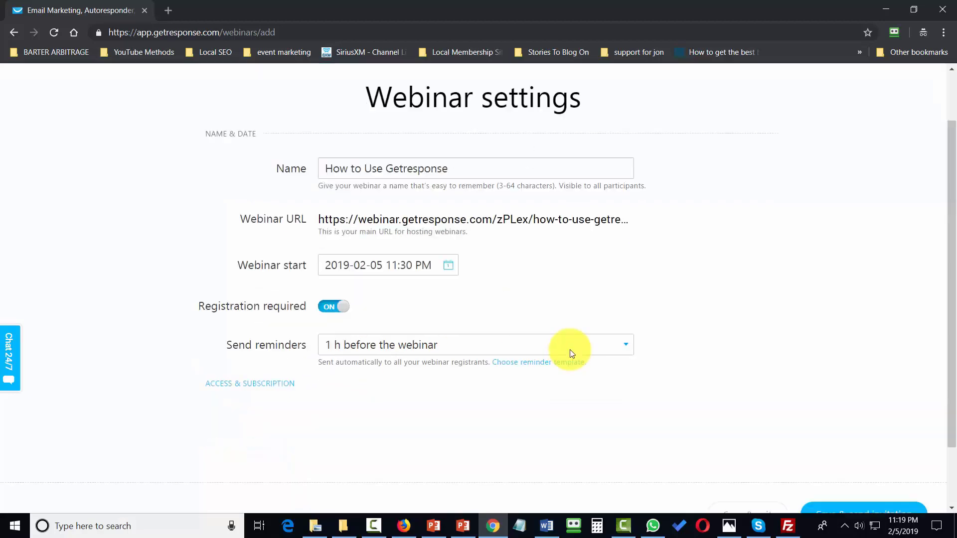
scroll(570, 349, down, 1)
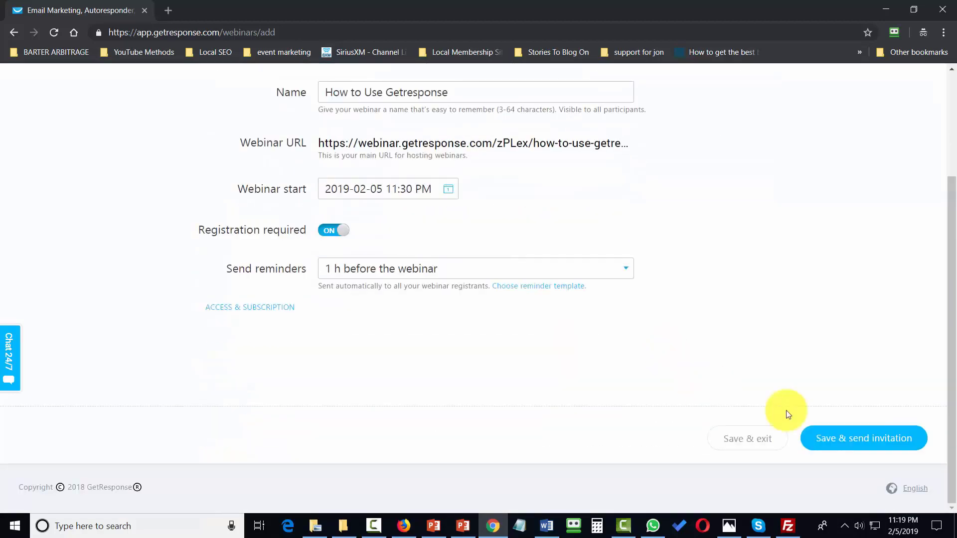
click(826, 442)
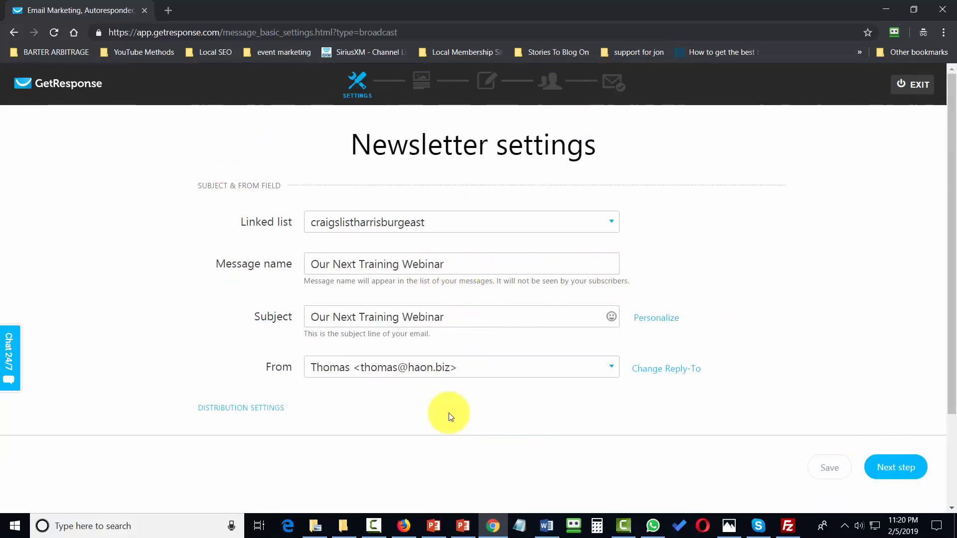
Accept the newsletter settings and start the message from scratch with the blank one-column template
click(886, 471)
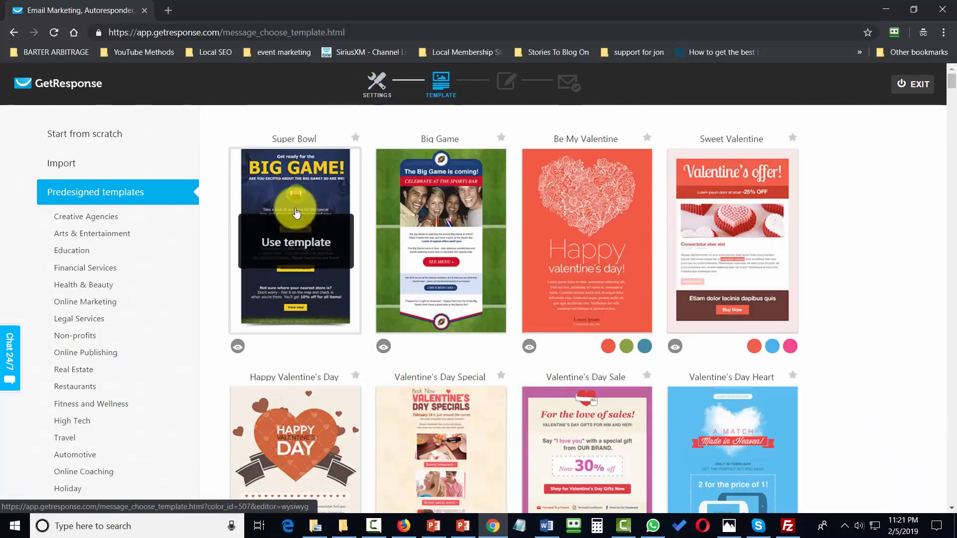
click(86, 137)
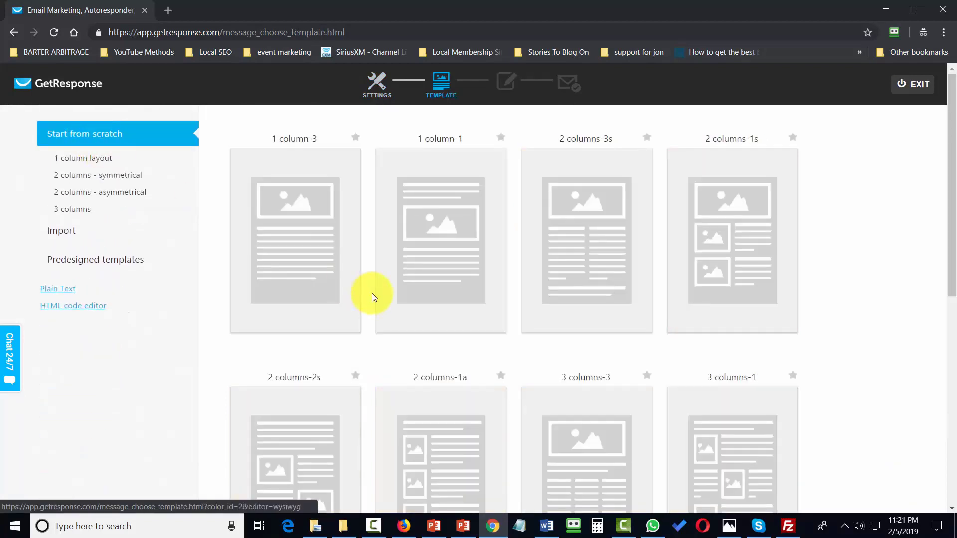
scroll(401, 316, down, 6)
click(459, 397)
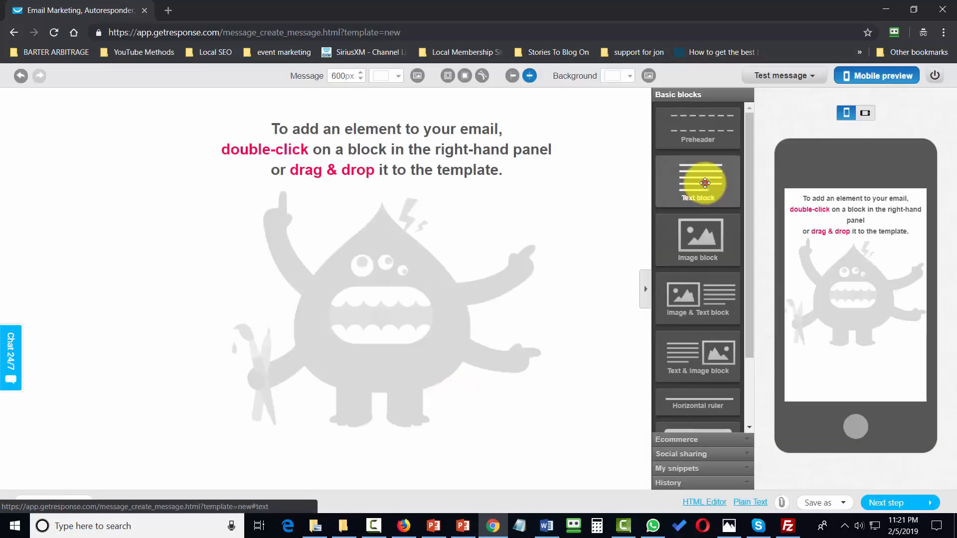
Add a text block reading Register for Our Next Webinar, with the webinar registration URL webinar.getresponse.com/zPLex/how-to-use-getresponse, including its _ga tracking parameter, below it
drag(705, 183, 391, 145)
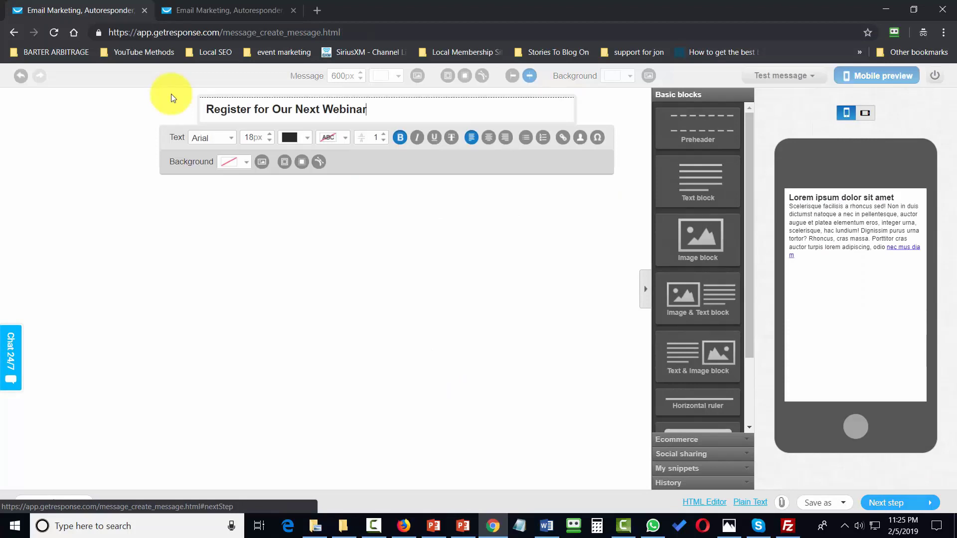
key(Return)
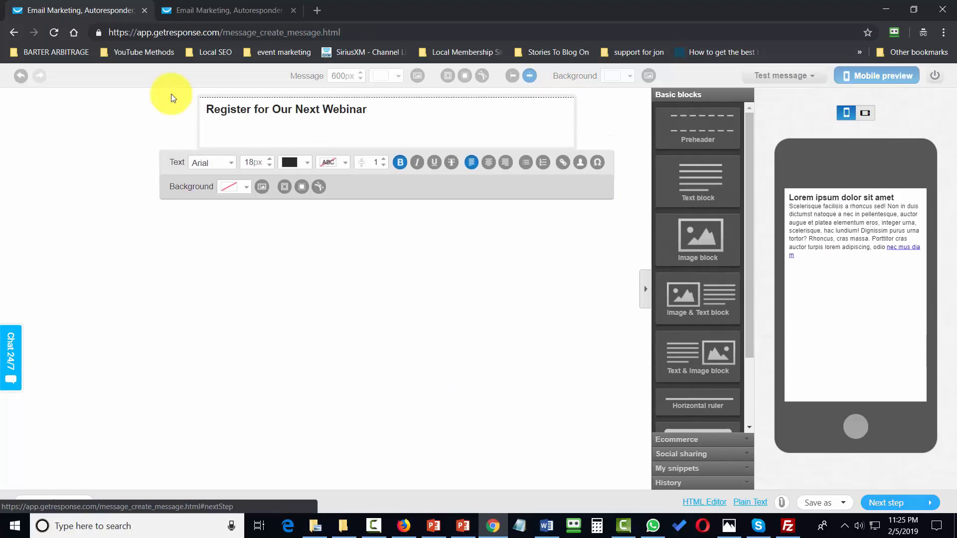
text(https://webinar.getresponse.com/zPLex/how-to-use-getresponse?_ga=2.66870830.1490852056.1549316731-630386571.1549316731)
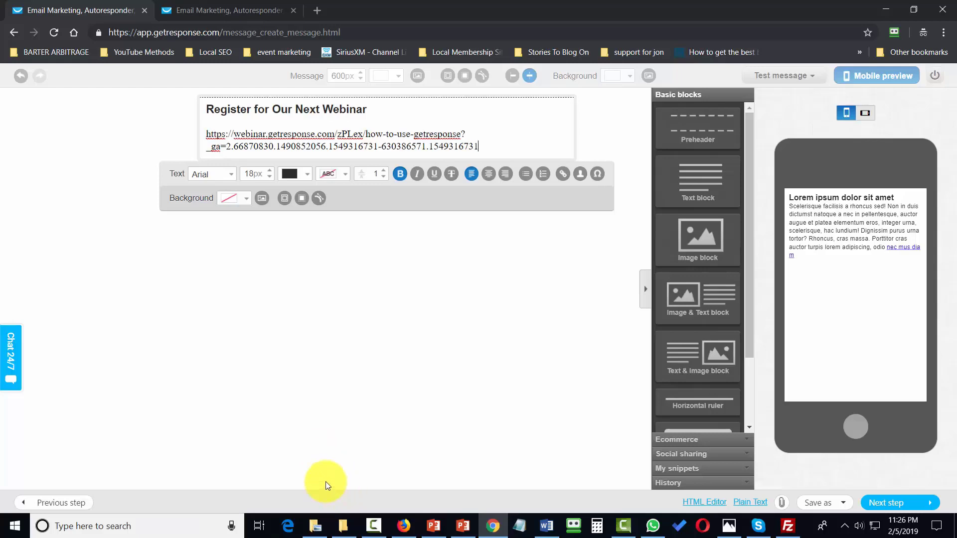
click(542, 439)
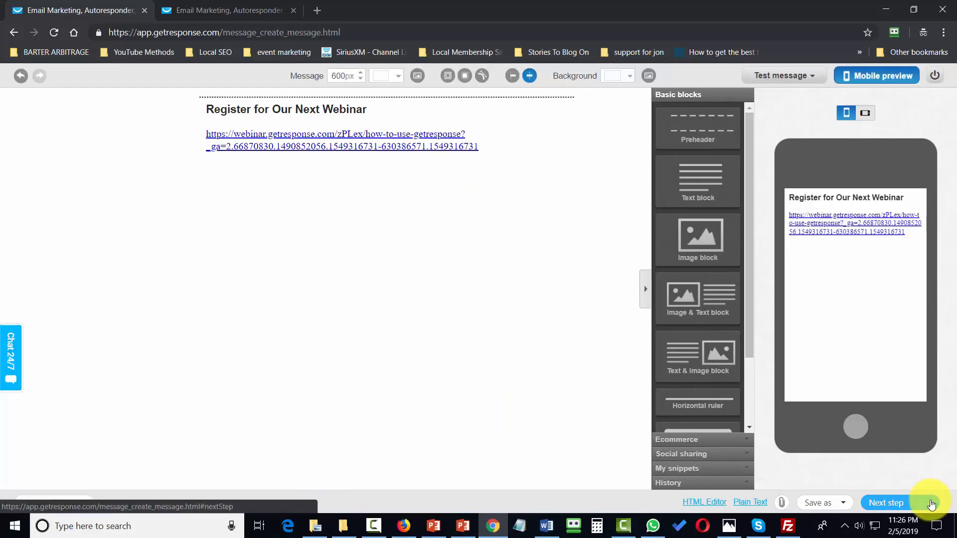
Include both contact lists as recipients of the webinar newsletter and send it immediately
click(930, 504)
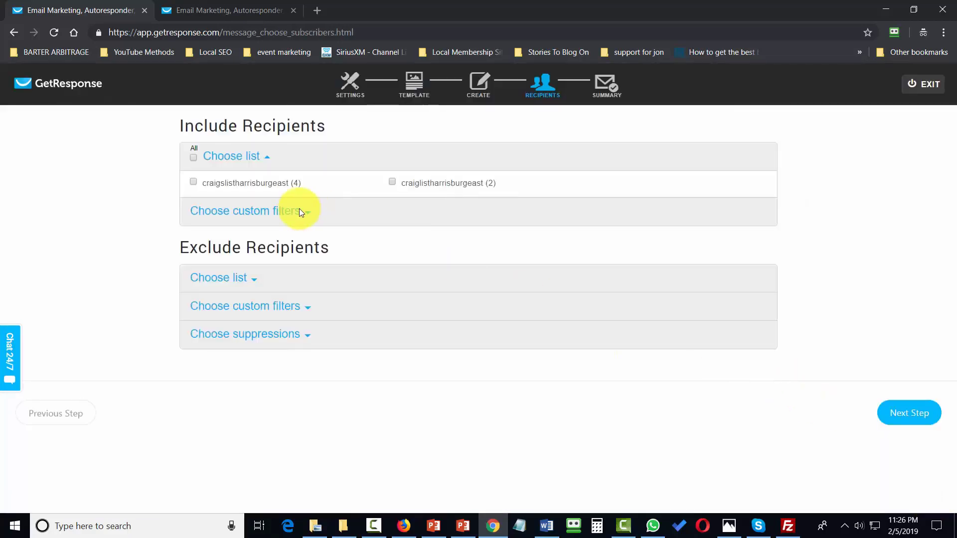
click(193, 182)
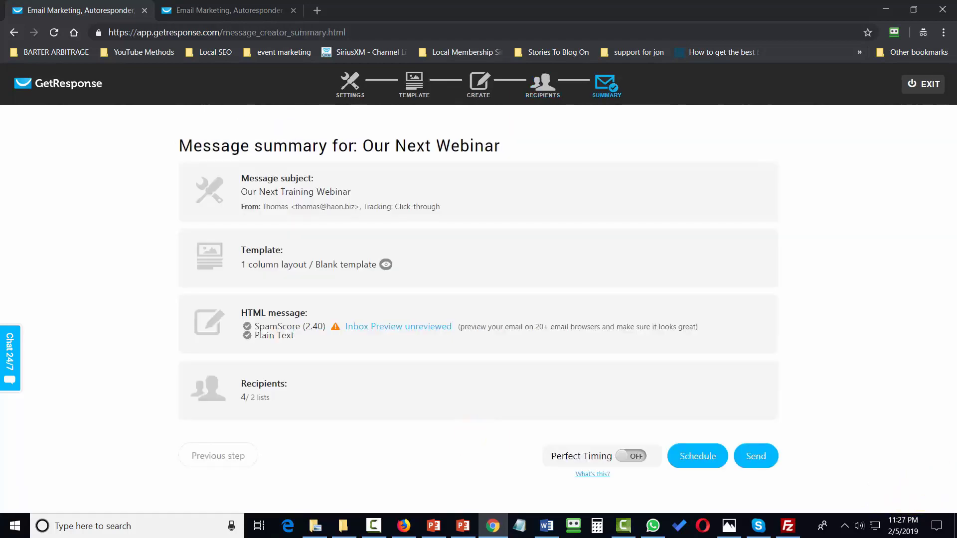
click(754, 461)
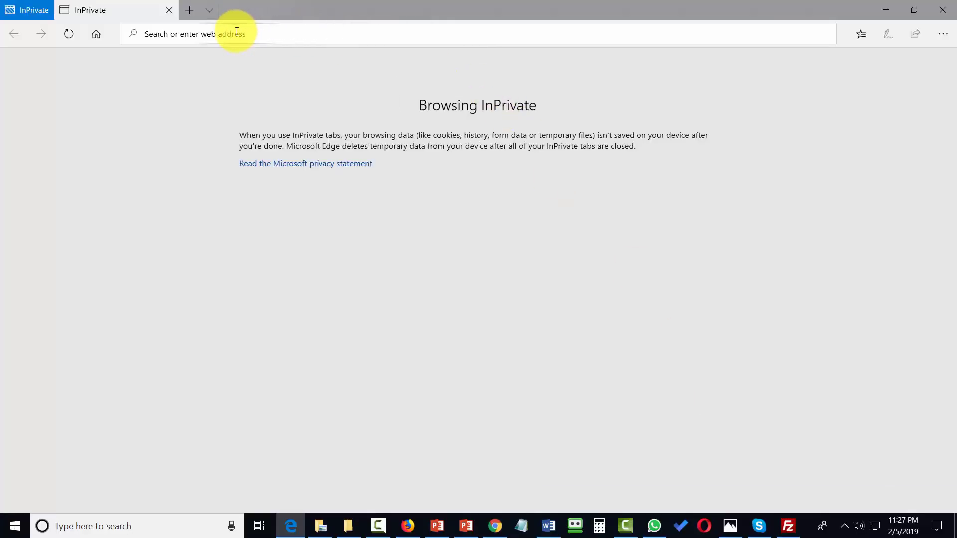
Open the copied webinar registration link in the InPrivate Microsoft Edge window
right_click(235, 31)
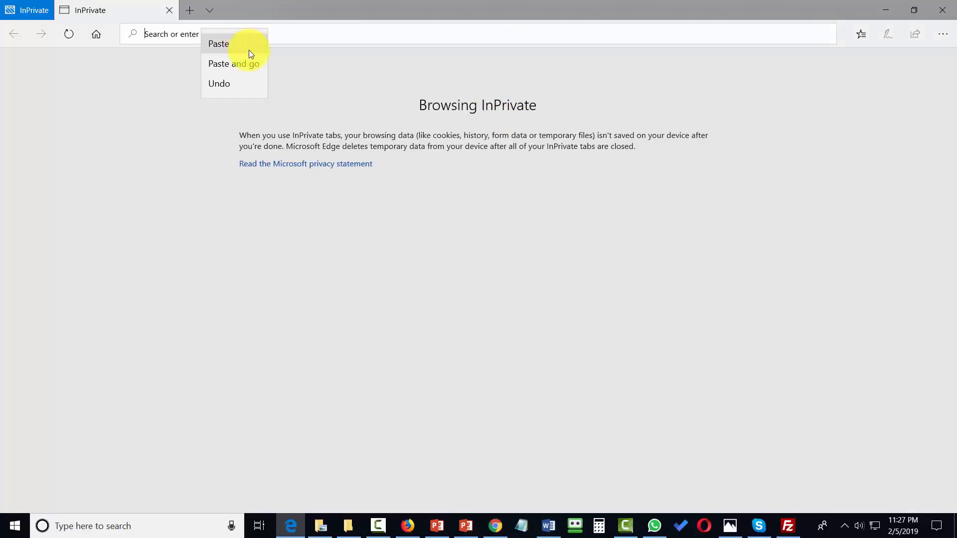
click(254, 58)
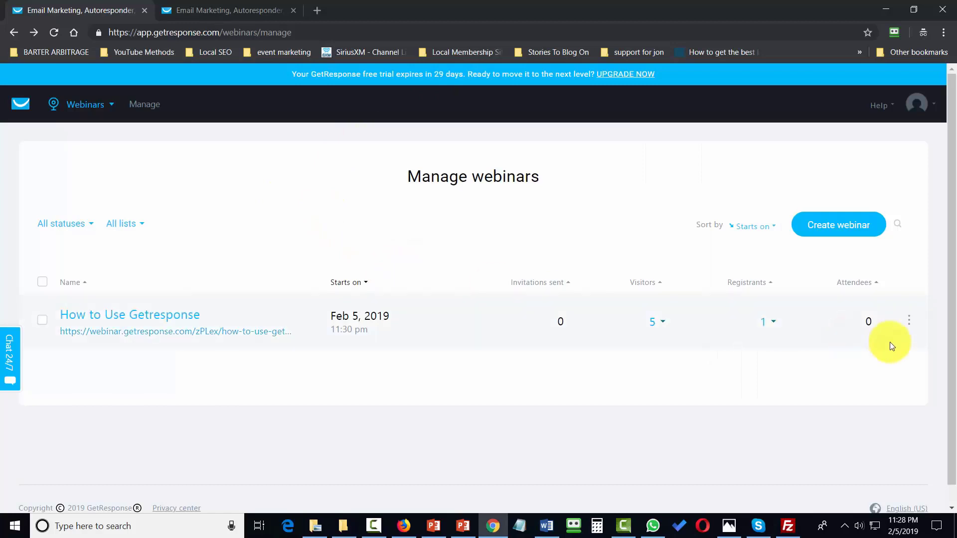
Join the How to Use Getresponse webinar as presenter and start the event now
click(909, 321)
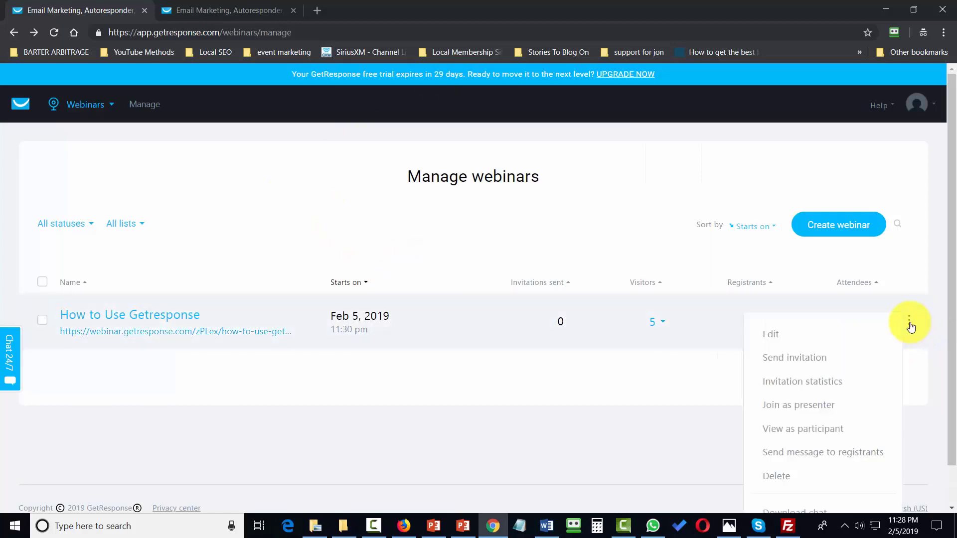
click(799, 406)
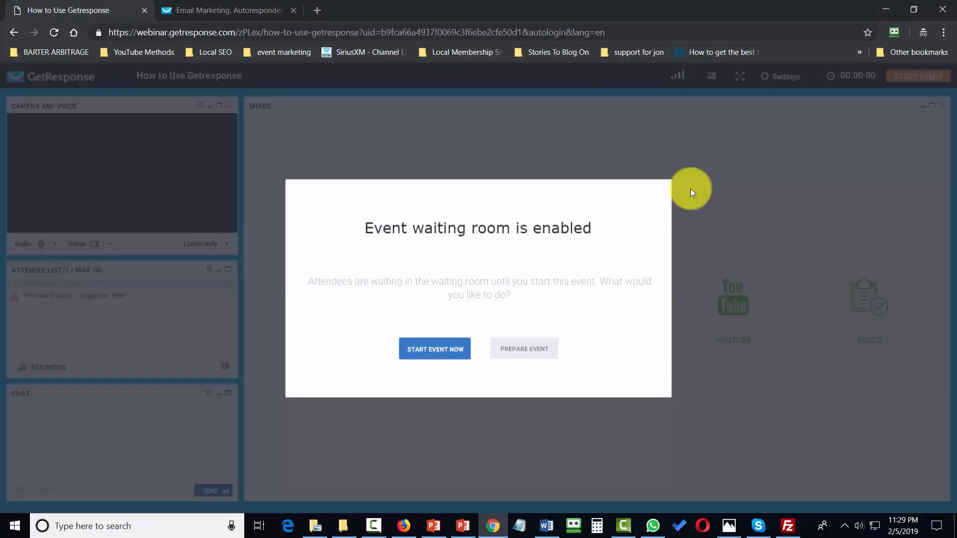
click(439, 353)
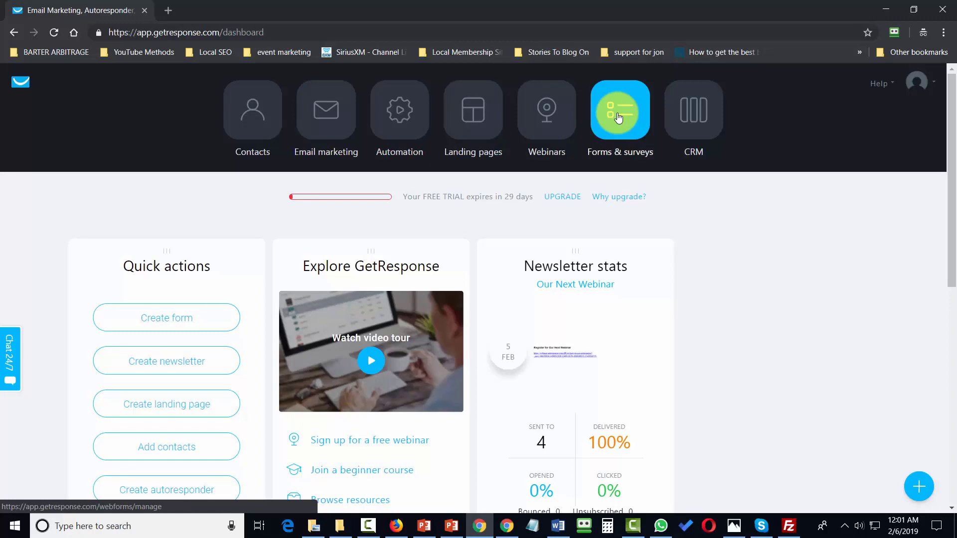
Open the marketing automation section from the dashboard
click(401, 114)
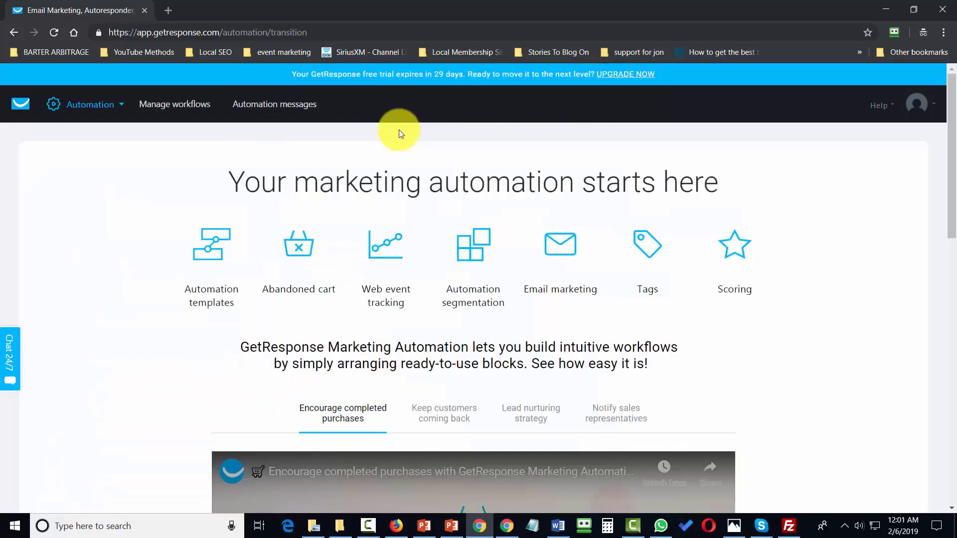